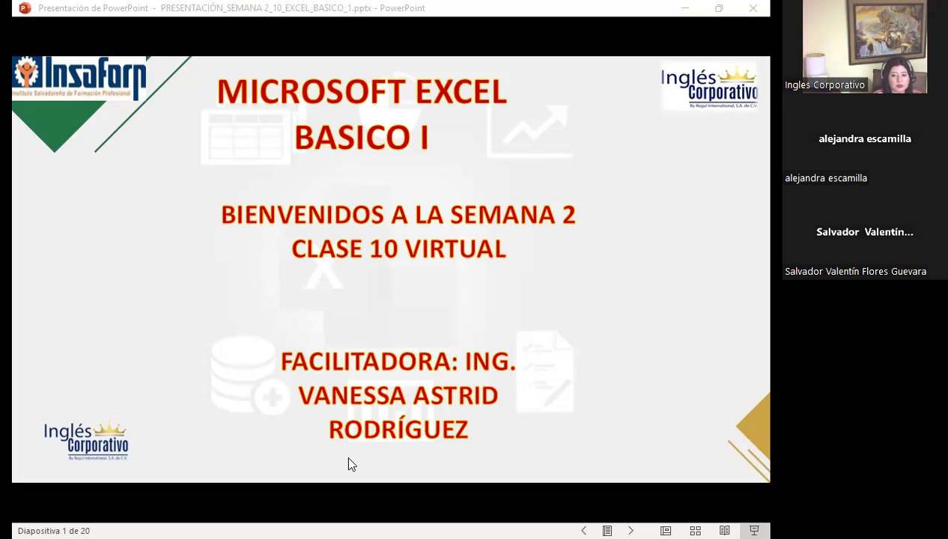
- Switch from the PowerPoint slideshow to the Excel Básico course page in Firefox
{"action": "key", "text": "alt+Tab"}
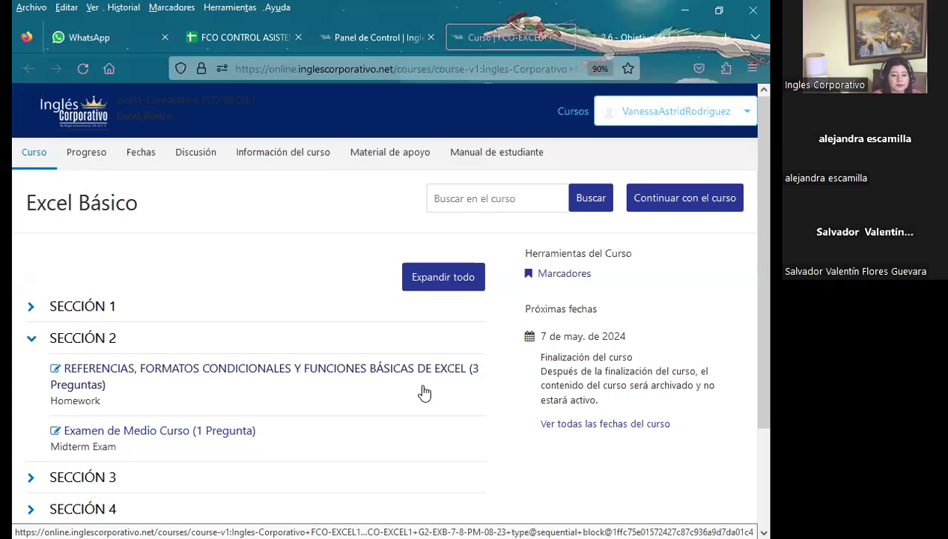
{"action": "scroll", "coordinate": [424, 392], "scroll_direction": "down", "scroll_amount": 2}
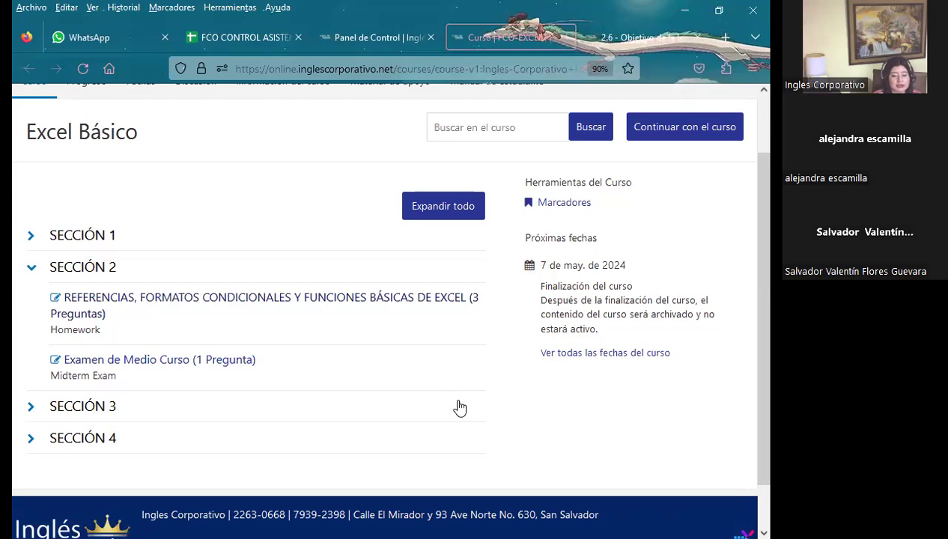
- Bring up the lesson 2.6 'Objetivo' page on formulas and basic functions and scroll into it
{"action": "left_click", "coordinate": [639, 42]}
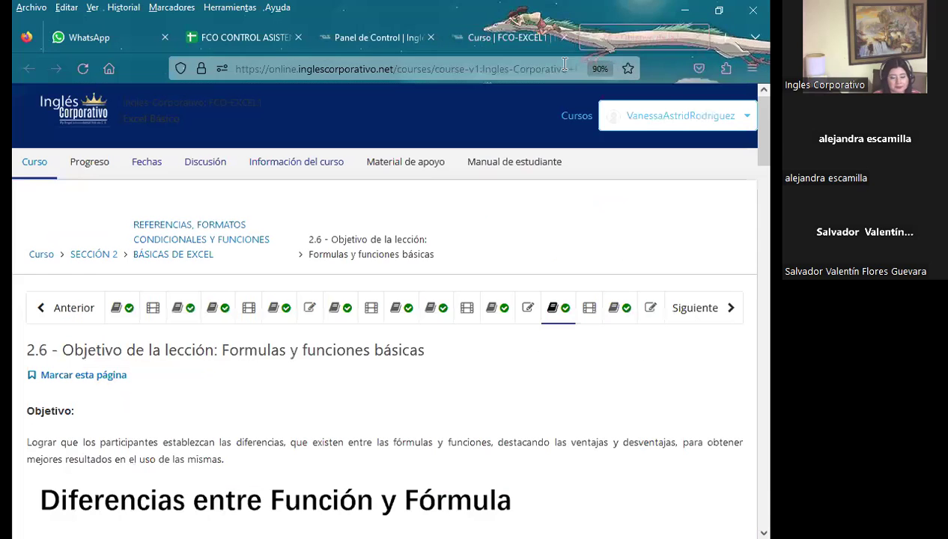
{"action": "scroll", "coordinate": [337, 341], "scroll_direction": "down", "scroll_amount": 3}
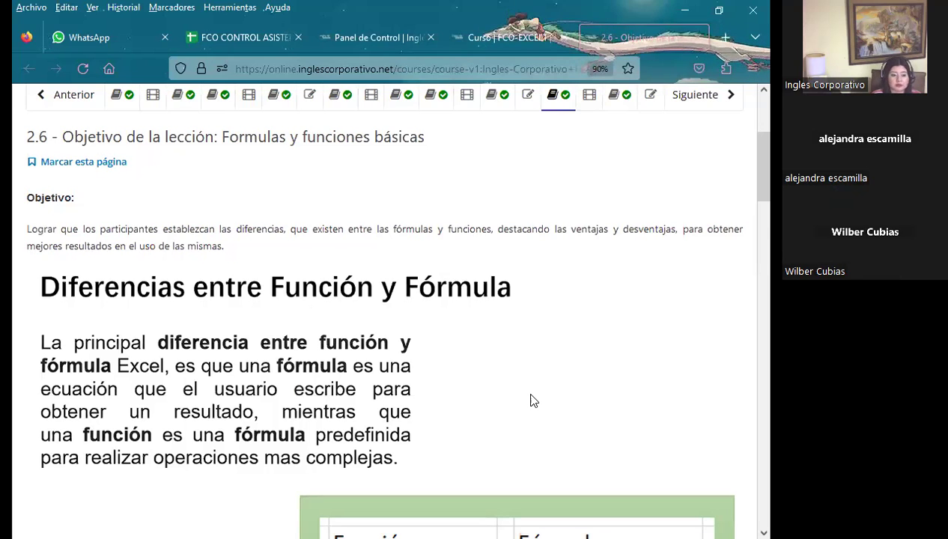
- Scroll past the error dialog images down to the 'Errores en los datos' bullet list
{"action": "scroll", "coordinate": [540, 383], "scroll_direction": "down", "scroll_amount": 1}
{"action": "scroll", "coordinate": [494, 380], "scroll_direction": "down", "scroll_amount": 3}
{"action": "scroll", "coordinate": [490, 380], "scroll_direction": "down", "scroll_amount": 4}
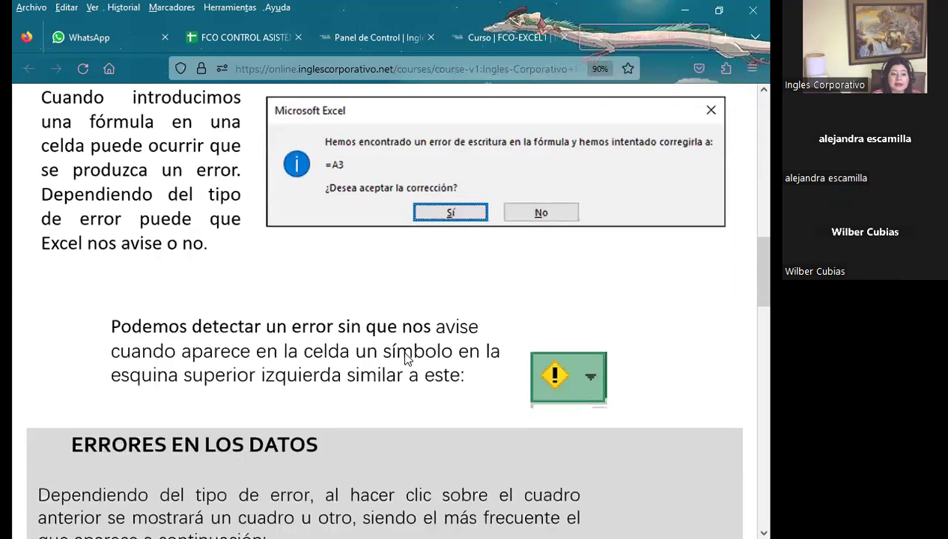
{"action": "scroll", "coordinate": [405, 358], "scroll_direction": "down", "scroll_amount": 3}
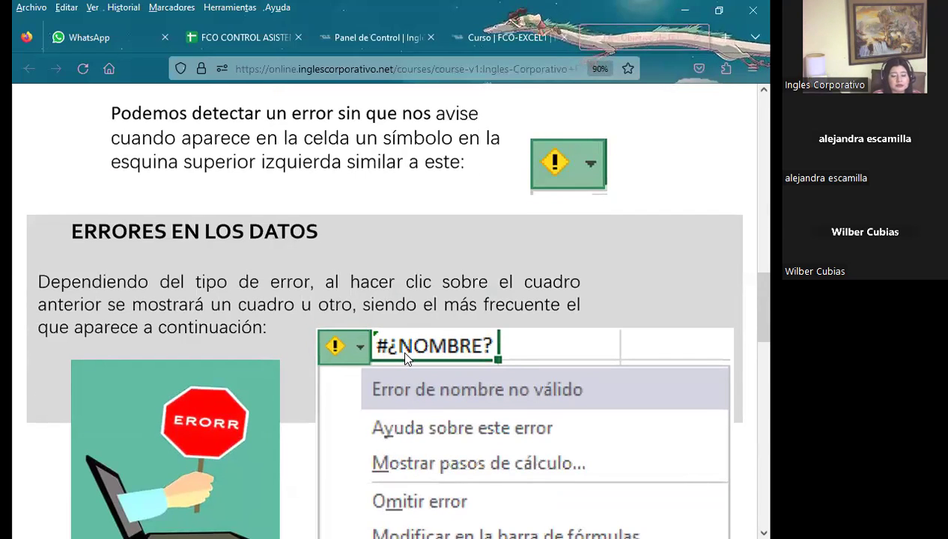
{"action": "scroll", "coordinate": [404, 358], "scroll_direction": "down", "scroll_amount": 1}
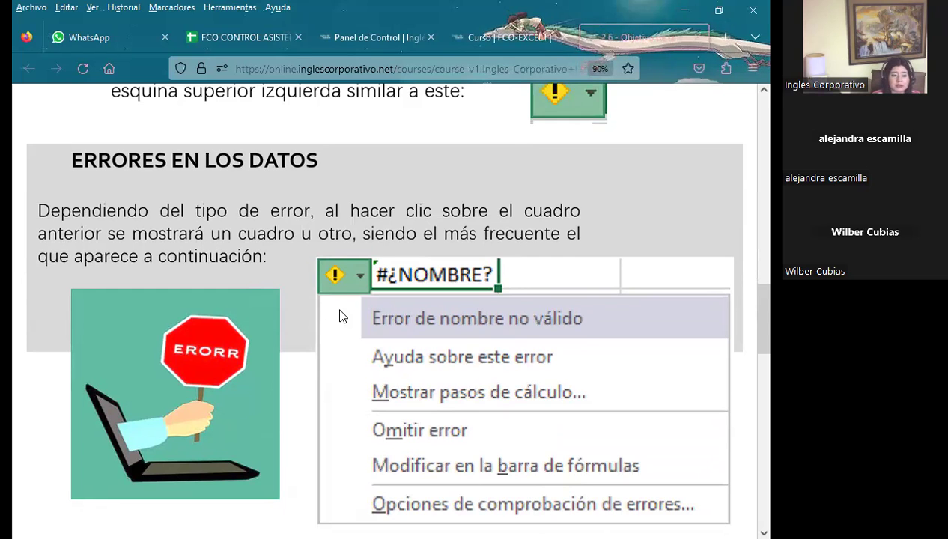
{"action": "scroll", "coordinate": [339, 316], "scroll_direction": "down", "scroll_amount": 4}
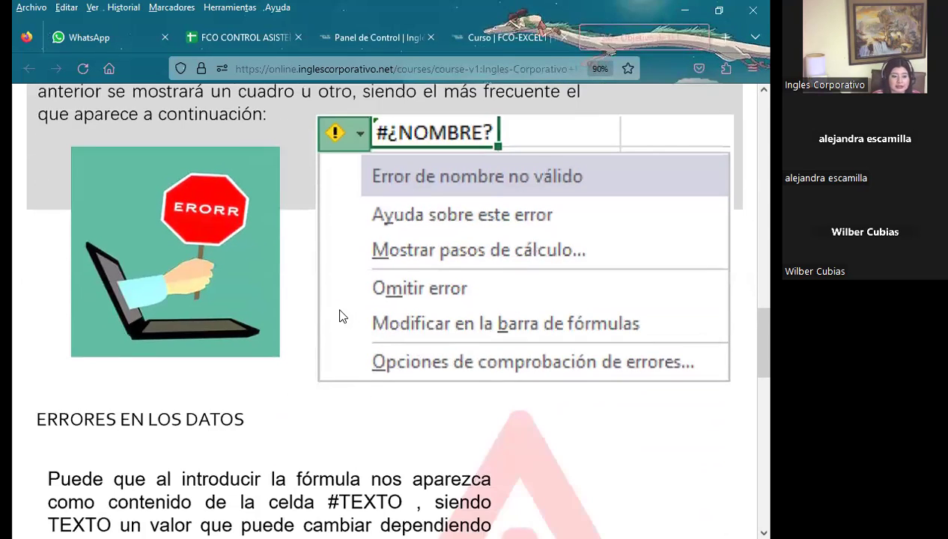
{"action": "scroll", "coordinate": [339, 316], "scroll_direction": "down", "scroll_amount": 6}
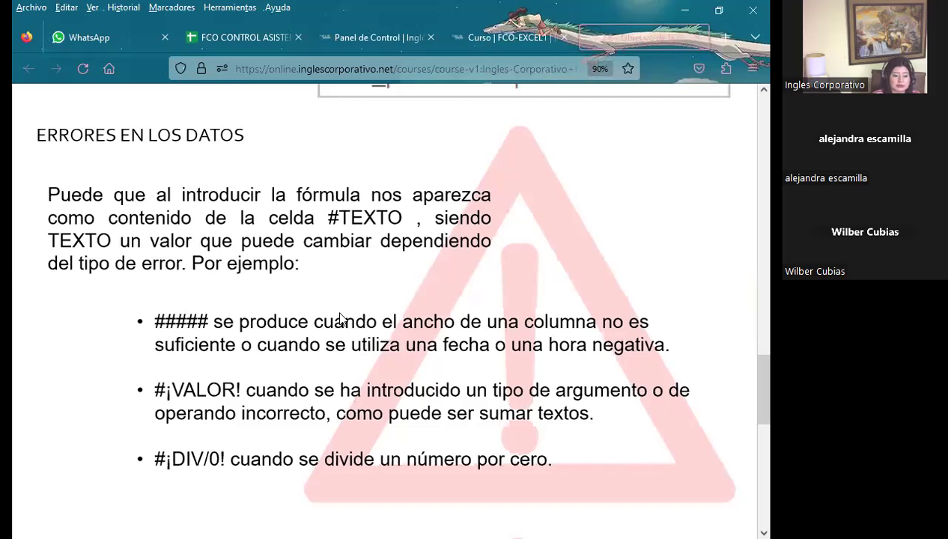
- Read the #¿NOMBRE?, #N/A, #¡REF!, #¡NUM! and #¡NULO! bullets, then scroll back to the top
{"action": "scroll", "coordinate": [339, 319], "scroll_direction": "down", "scroll_amount": 2}
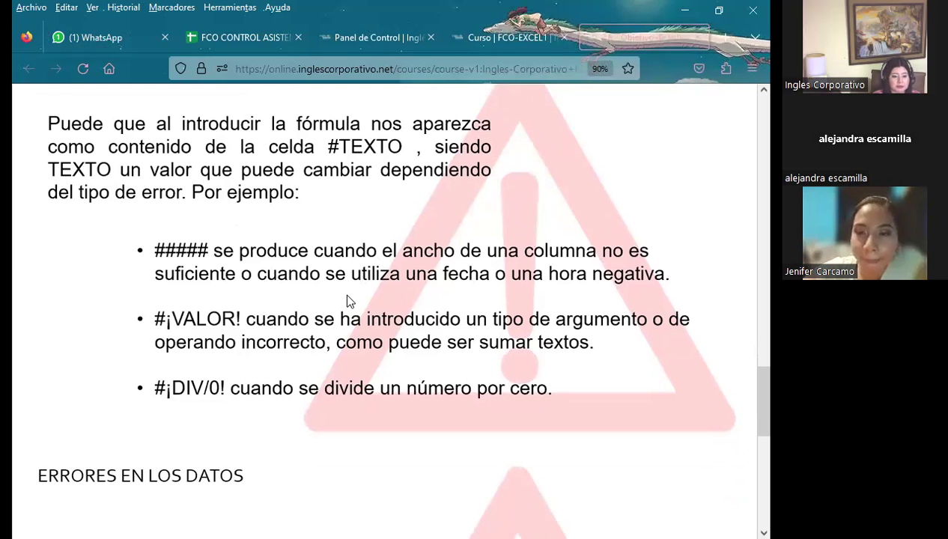
{"action": "scroll", "coordinate": [343, 294], "scroll_direction": "down", "scroll_amount": 2}
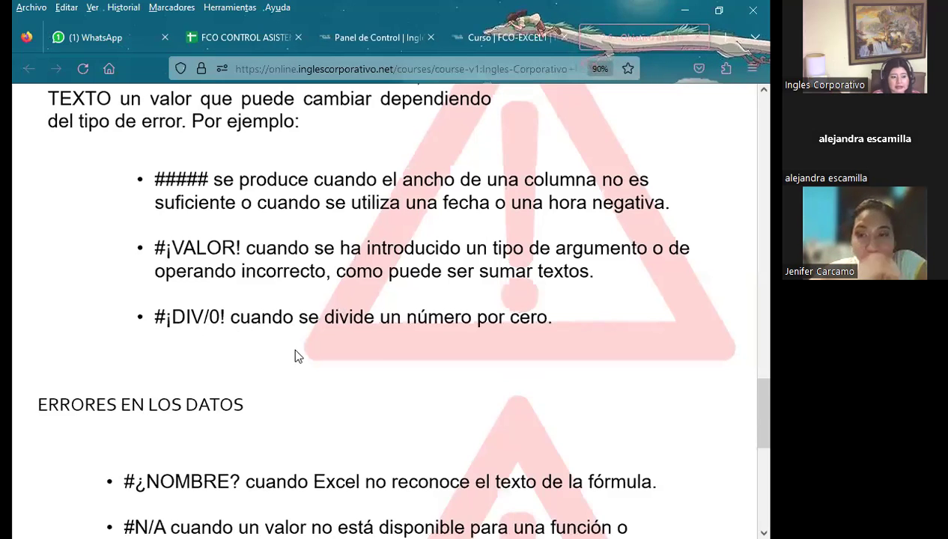
{"action": "scroll", "coordinate": [297, 355], "scroll_direction": "down", "scroll_amount": 2}
{"action": "scroll", "coordinate": [304, 351], "scroll_direction": "down", "scroll_amount": 2}
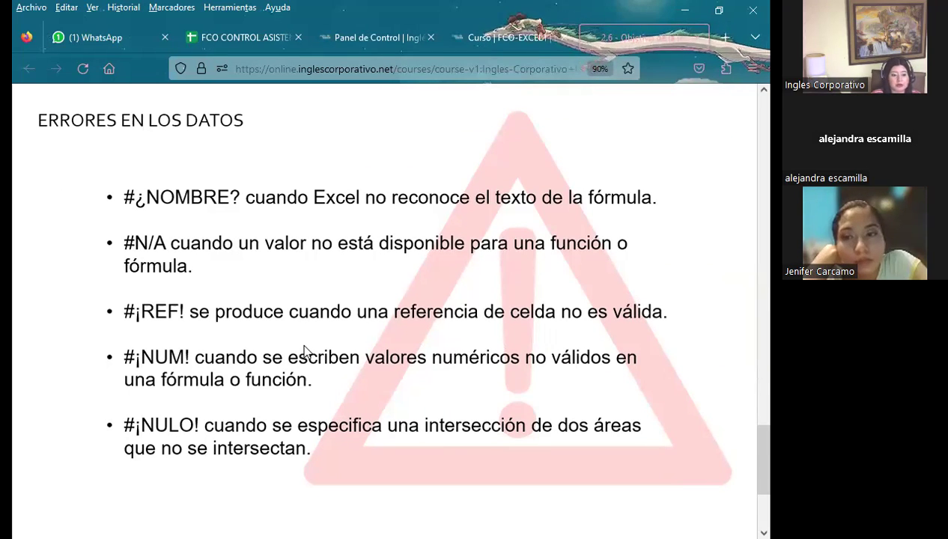
{"action": "scroll", "coordinate": [252, 342], "scroll_direction": "down", "scroll_amount": 2}
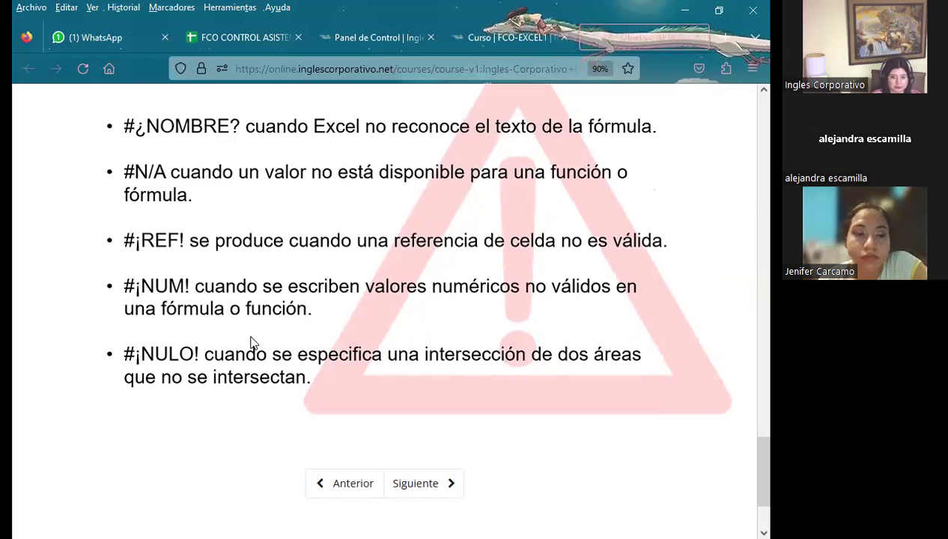
{"action": "scroll", "coordinate": [404, 390], "scroll_direction": "up", "scroll_amount": 5}
{"action": "scroll", "coordinate": [415, 338], "scroll_direction": "up", "scroll_amount": 3}
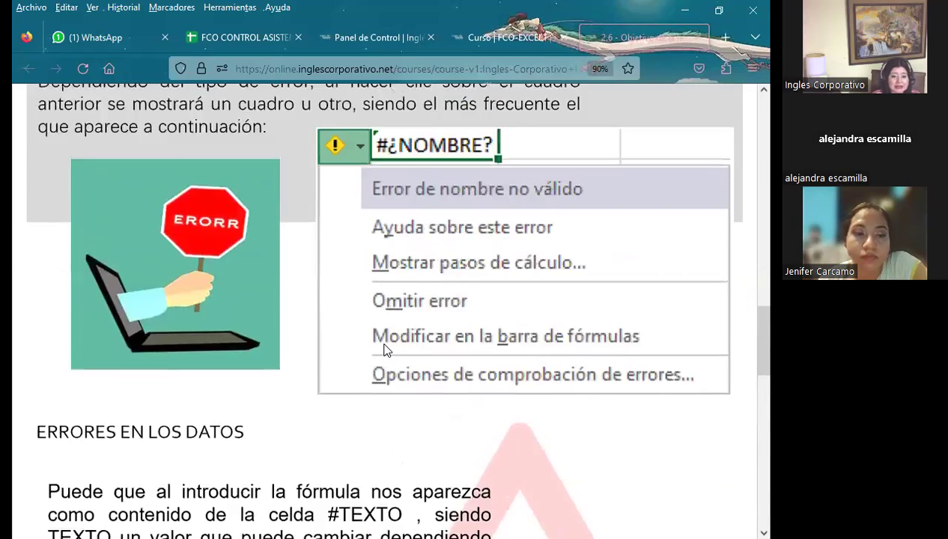
{"action": "scroll", "coordinate": [427, 284], "scroll_direction": "up", "scroll_amount": 5}
{"action": "scroll", "coordinate": [437, 249], "scroll_direction": "up", "scroll_amount": 1}
{"action": "scroll", "coordinate": [436, 248], "scroll_direction": "up", "scroll_amount": 5}
{"action": "scroll", "coordinate": [438, 232], "scroll_direction": "up", "scroll_amount": 3}
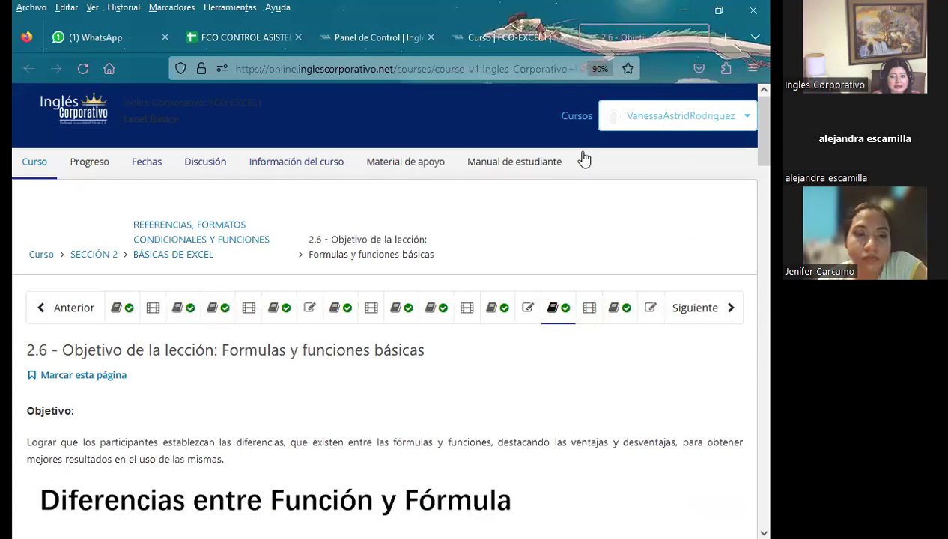
- Go to the 'Foro de discusión clase #10' unit and view its ##### error question
{"action": "left_click", "coordinate": [616, 307]}
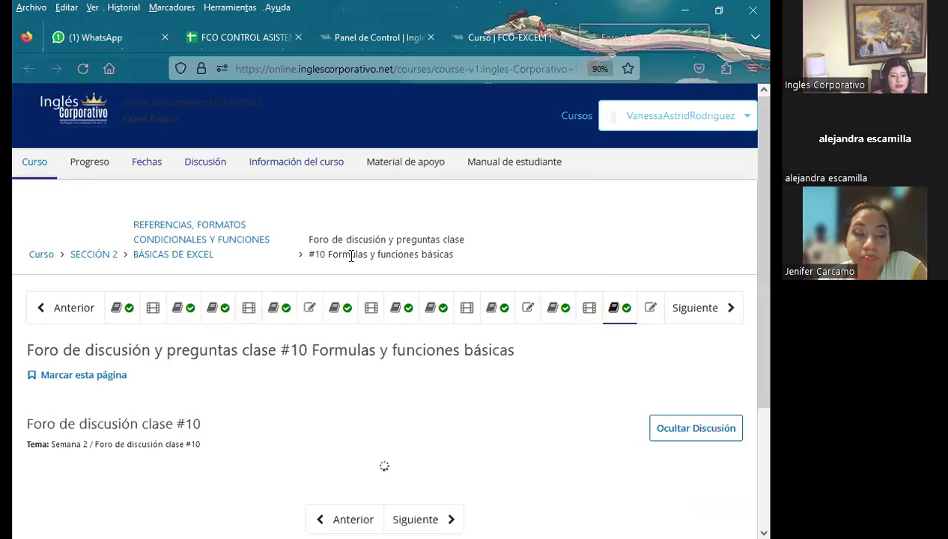
{"action": "scroll", "coordinate": [328, 338], "scroll_direction": "down", "scroll_amount": 2}
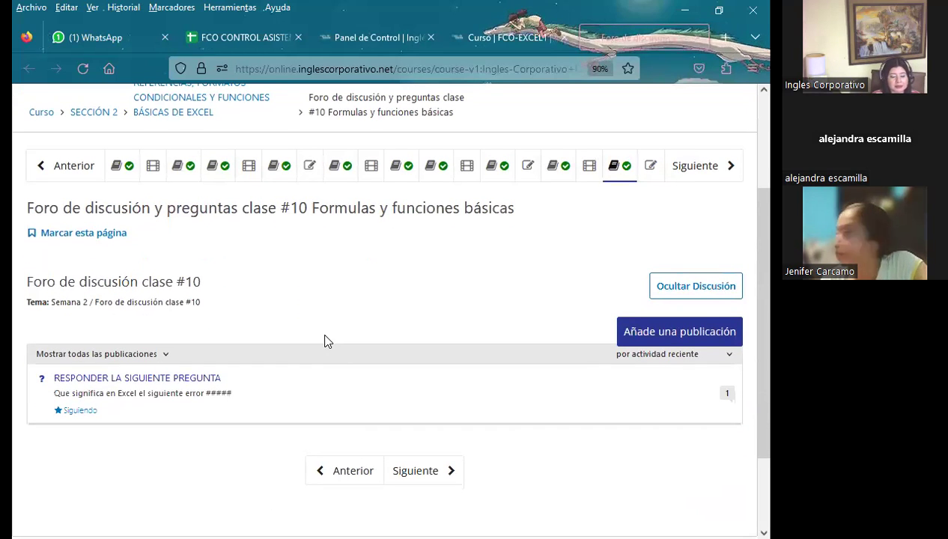
{"action": "scroll", "coordinate": [341, 336], "scroll_direction": "down", "scroll_amount": 1}
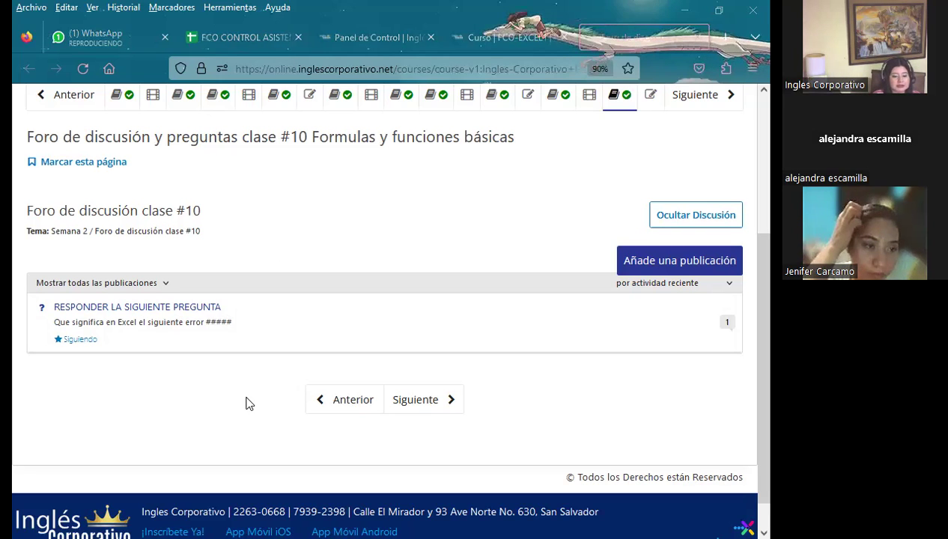
- Return to the Excel Básico I slideshow and advance to slide 2, 'SESIÓN: 10'
{"action": "key", "text": "alt+Tab"}
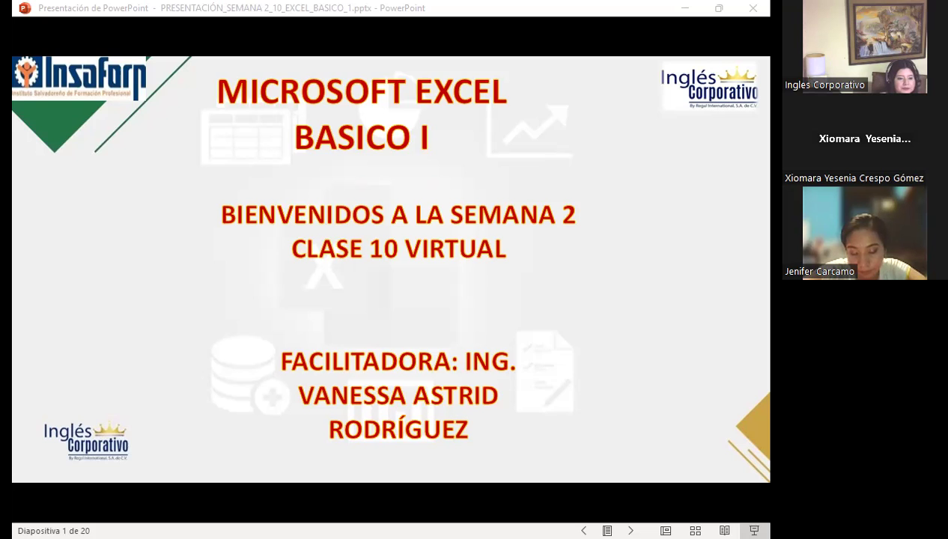
{"action": "left_click", "coordinate": [451, 317]}
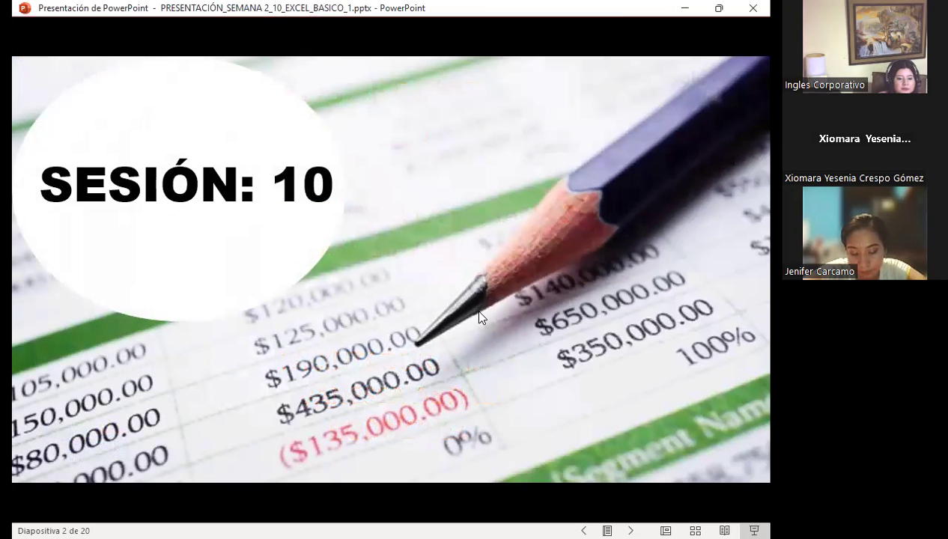
- Advance the slideshow from the 'SESIÓN: 10' slide toward the AGENDA slide
{"action": "left_click", "coordinate": [479, 317]}
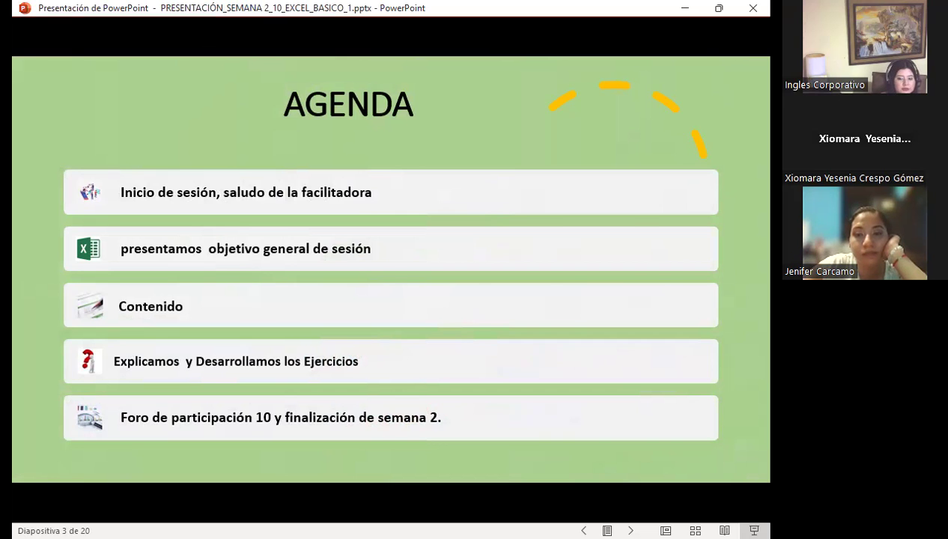
- Advance to slide 4, 'OBJETIVO GENERAL DE LA SESIÓN', on formulas versus functions
{"action": "key", "text": "Right"}
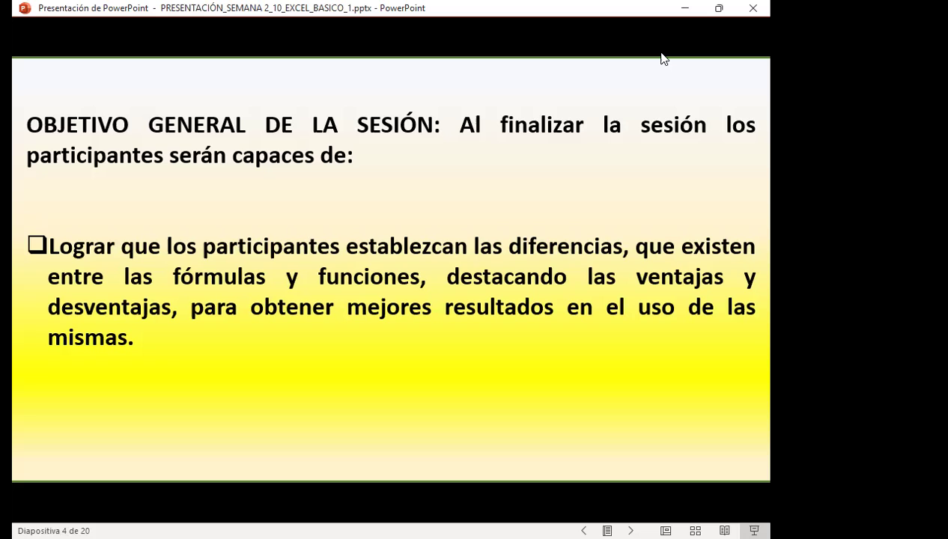
- Advance to slide 5, 'Operadores aritméticos', showing the operator table from ^ to %
{"action": "left_click", "coordinate": [662, 59]}
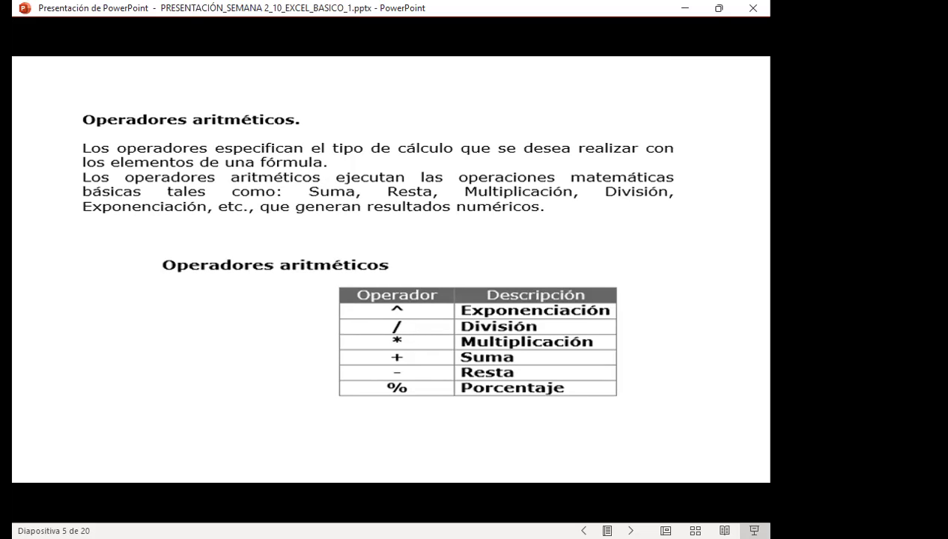
- Advance to slide 6 on parentheses and operator precedence, then switch to the Excel workbook
{"action": "key", "text": "Right"}
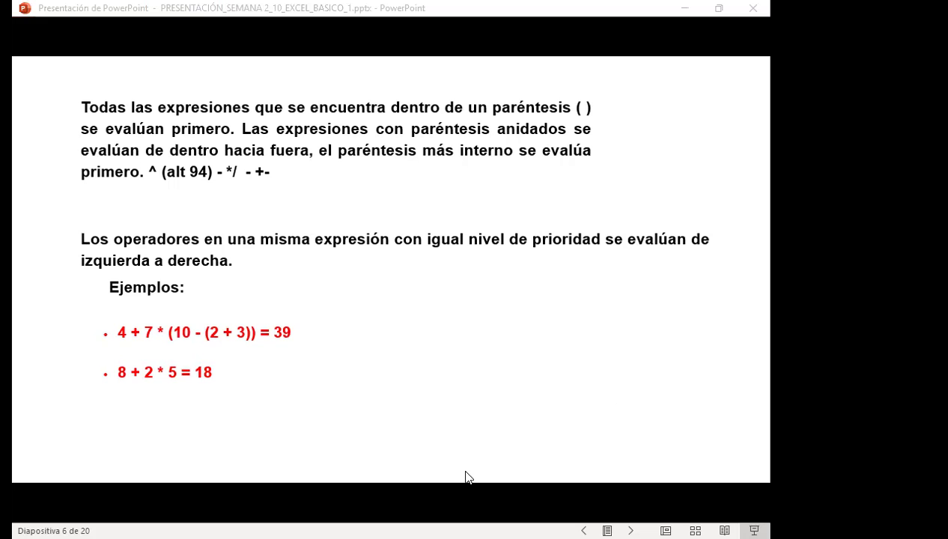
{"action": "key", "text": "alt+Tab"}
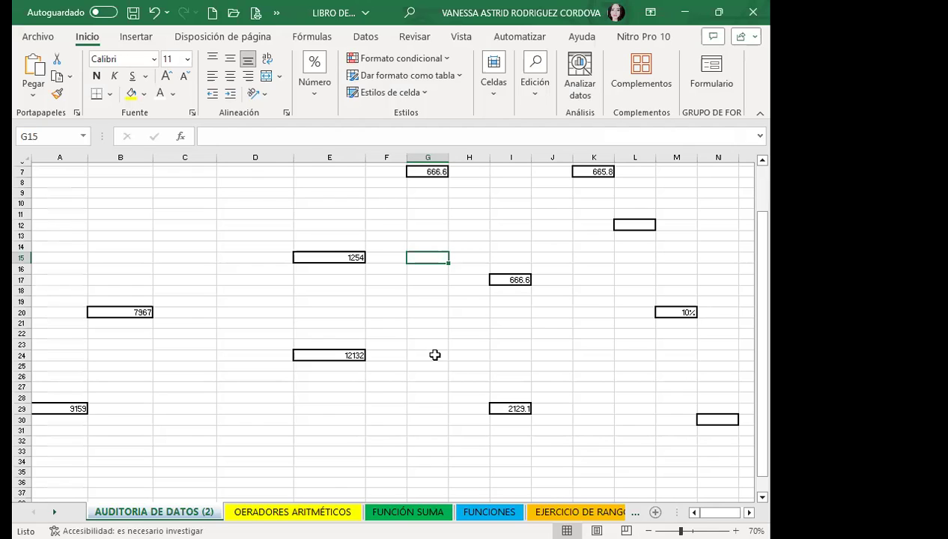
- Scroll back to the top of the audit sheet and select E15, which holds 1254
{"action": "scroll", "coordinate": [435, 355], "scroll_direction": "up", "scroll_amount": 2}
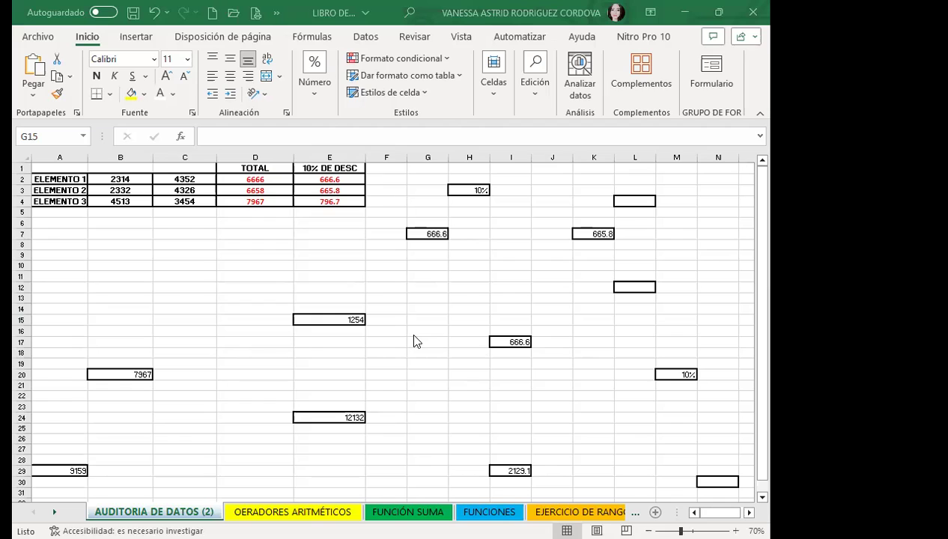
{"action": "left_click", "coordinate": [333, 320]}
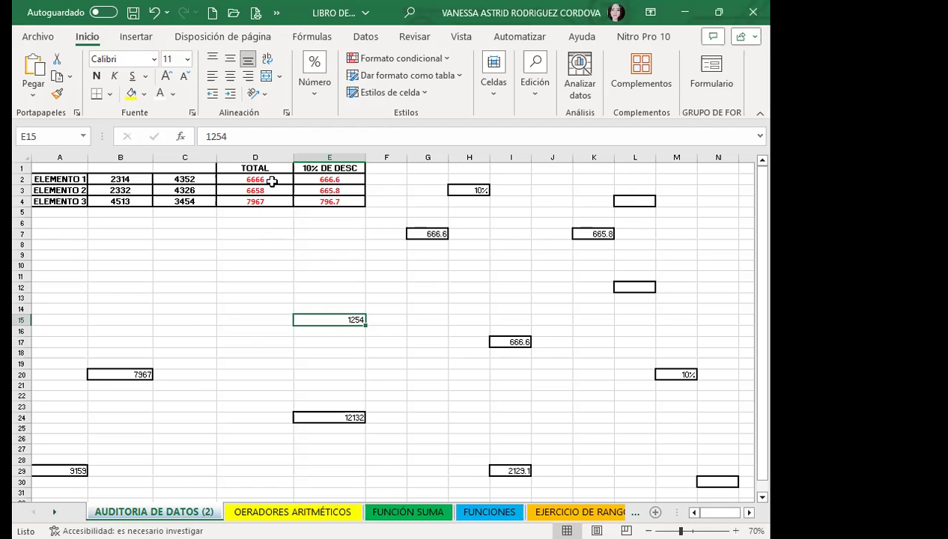
- Check cells around the TOTAL table, settle on D5, and show the Fórmulas ribbon
{"action": "left_click", "coordinate": [264, 221]}
{"action": "left_click", "coordinate": [254, 210]}
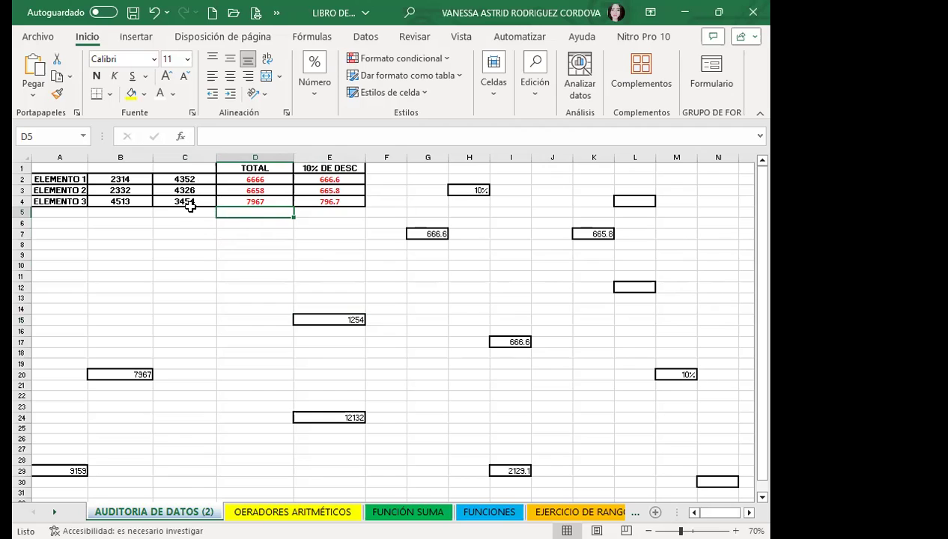
{"action": "left_click", "coordinate": [676, 327]}
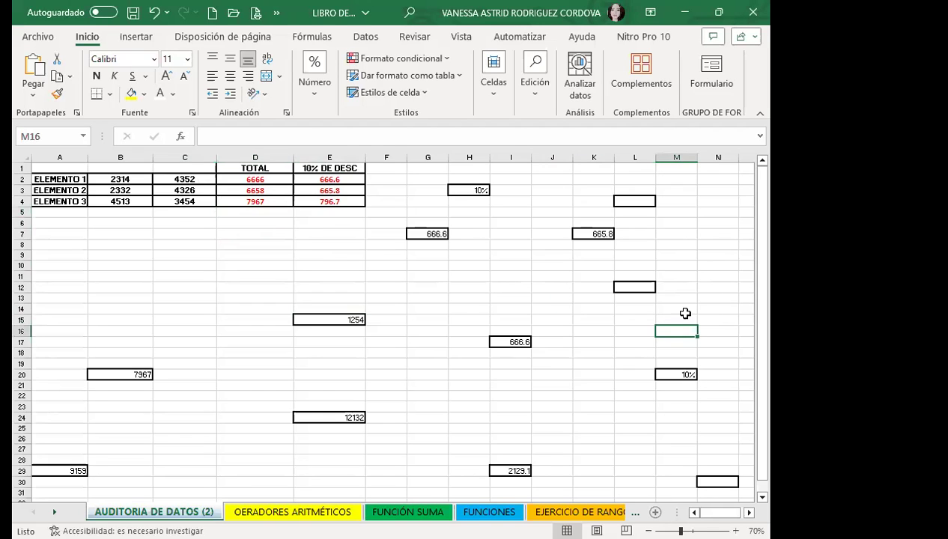
{"action": "left_click", "coordinate": [288, 214]}
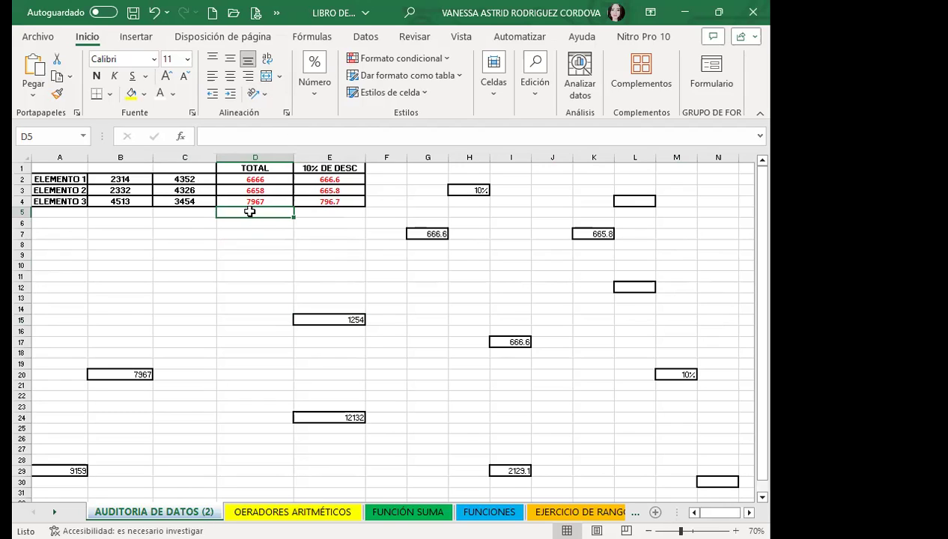
{"action": "left_click", "coordinate": [730, 255]}
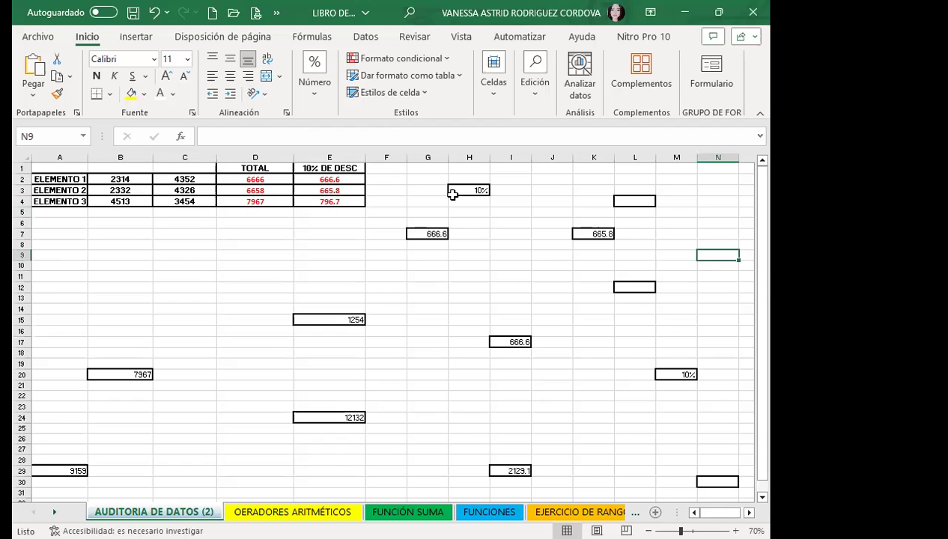
{"action": "left_click", "coordinate": [246, 214]}
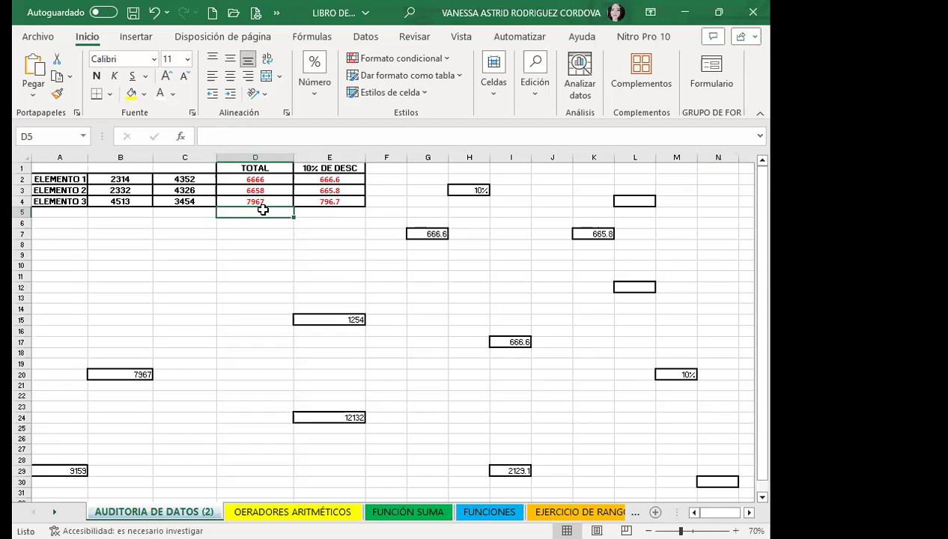
{"action": "left_click", "coordinate": [312, 36]}
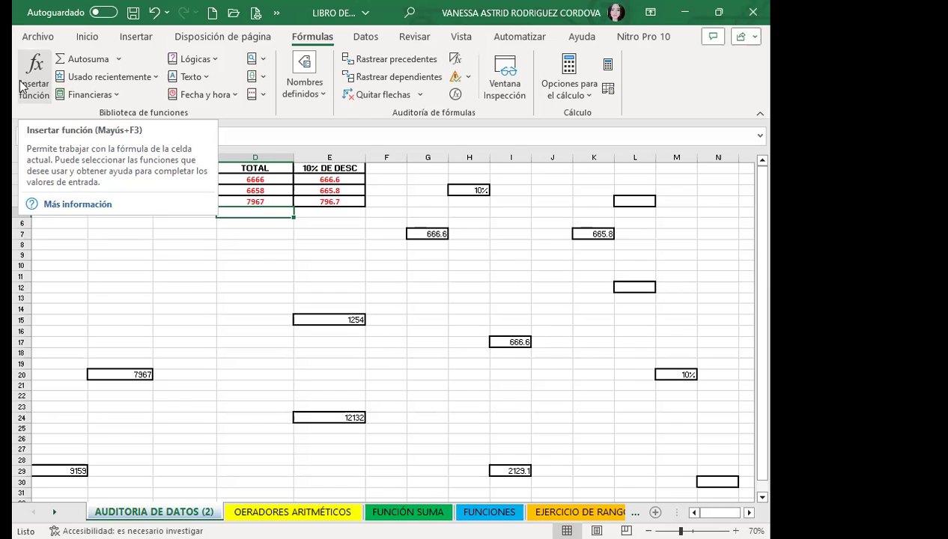
{"action": "left_click", "coordinate": [211, 257]}
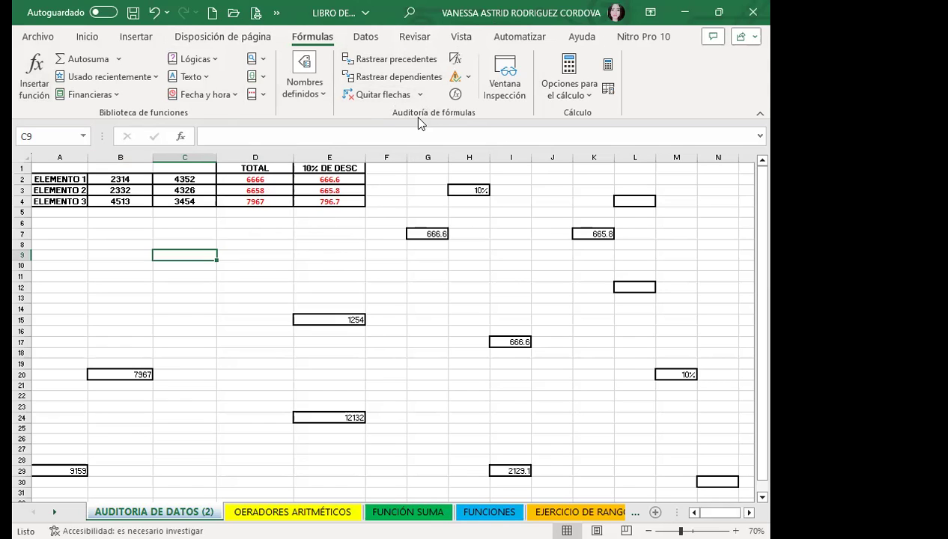
{"action": "left_click", "coordinate": [318, 319]}
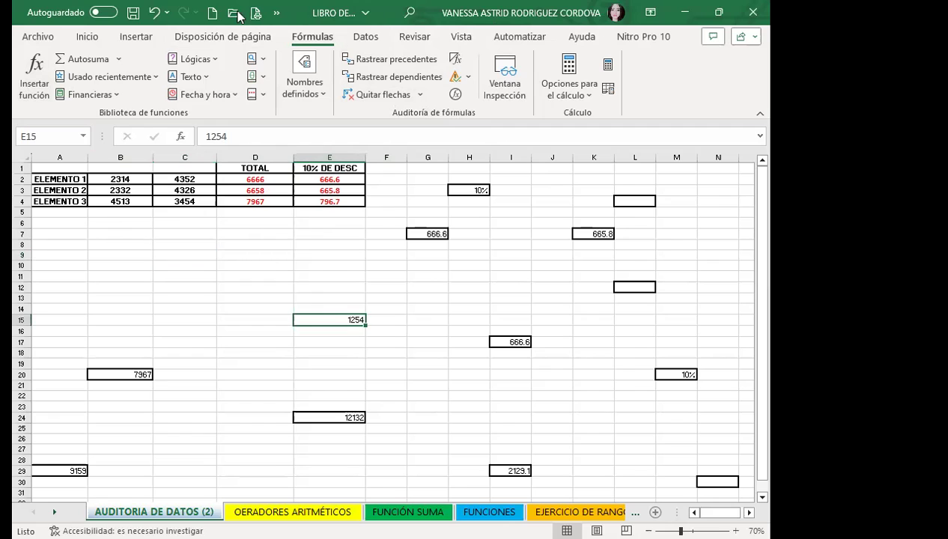
{"action": "left_click", "coordinate": [381, 60]}
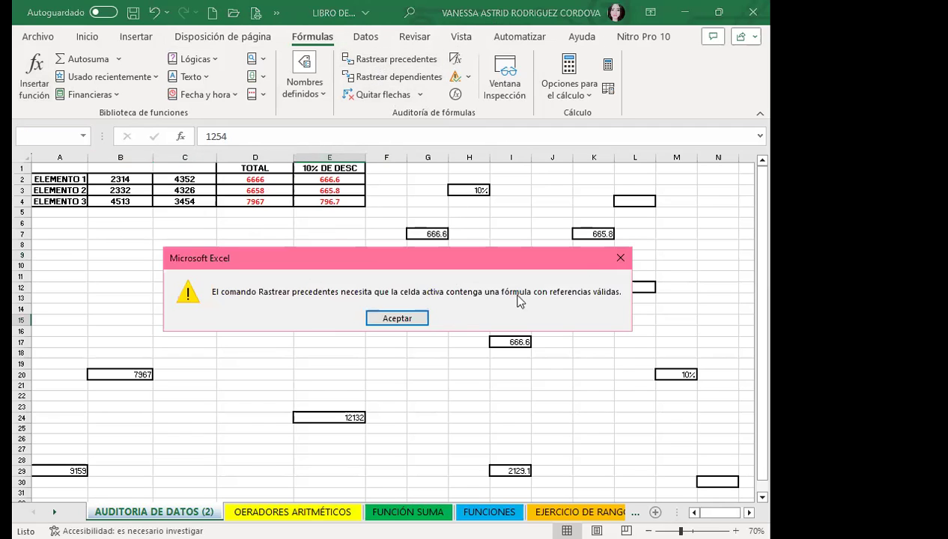
{"action": "left_click", "coordinate": [616, 257]}
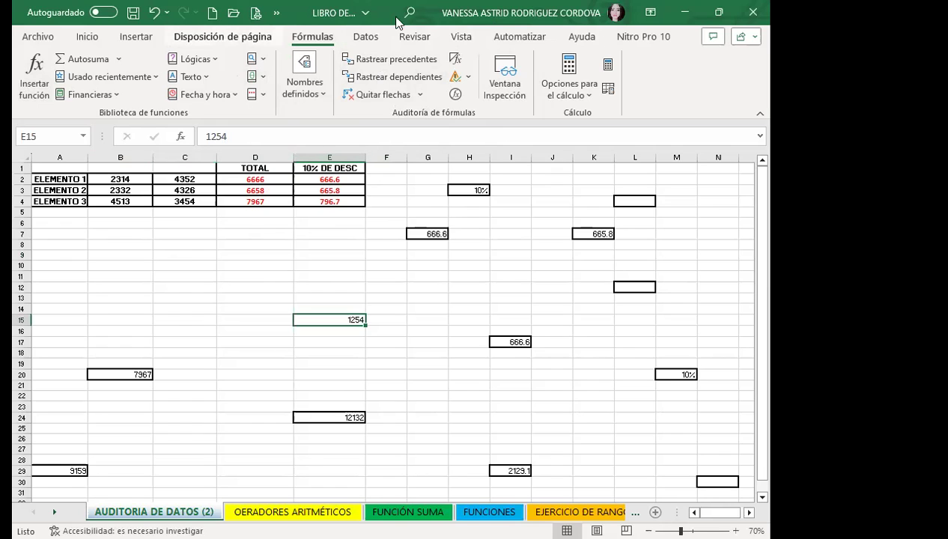
{"action": "left_click", "coordinate": [330, 256]}
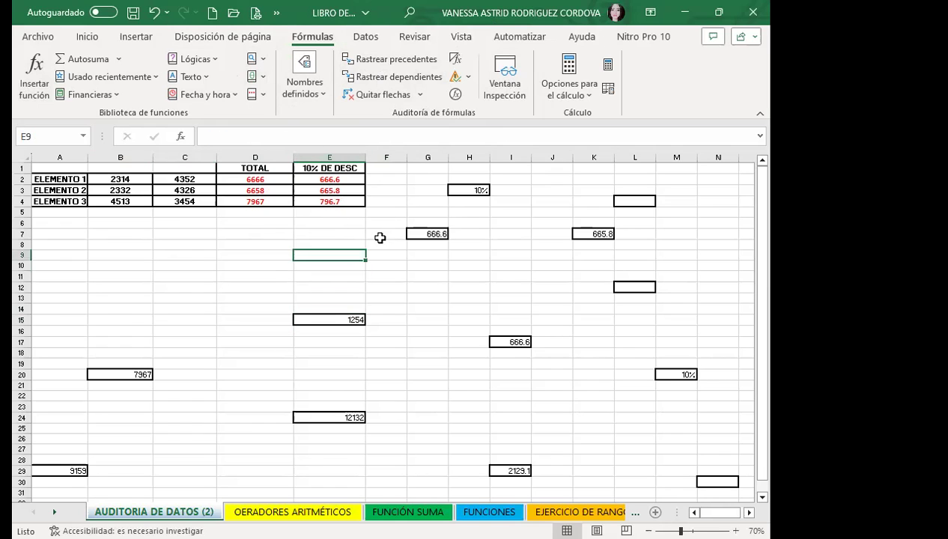
{"action": "left_click", "coordinate": [327, 320]}
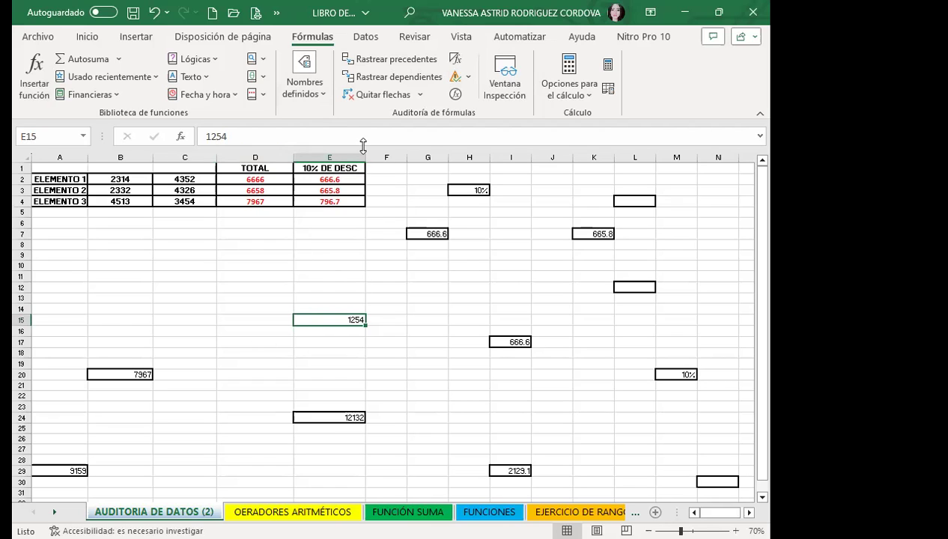
{"action": "left_click", "coordinate": [375, 64]}
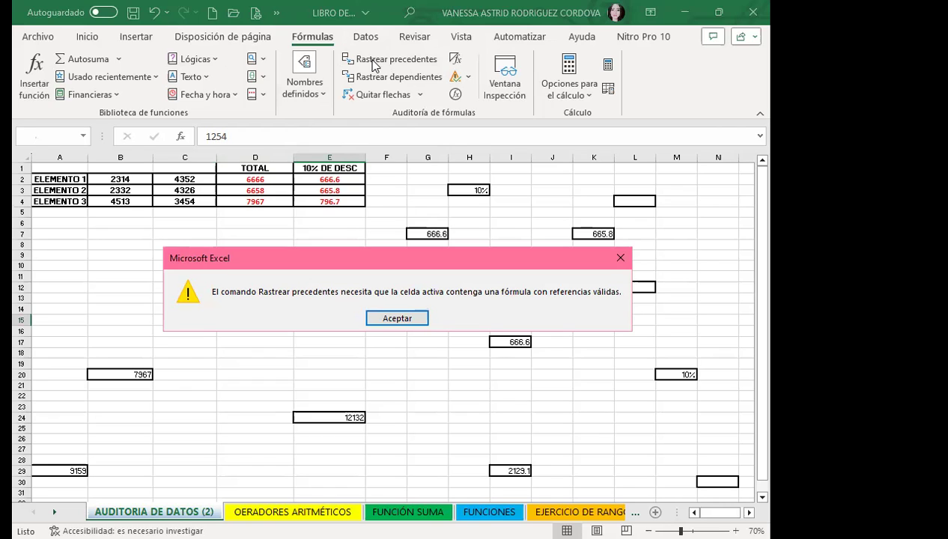
{"action": "left_click", "coordinate": [620, 258]}
{"action": "left_click", "coordinate": [416, 80]}
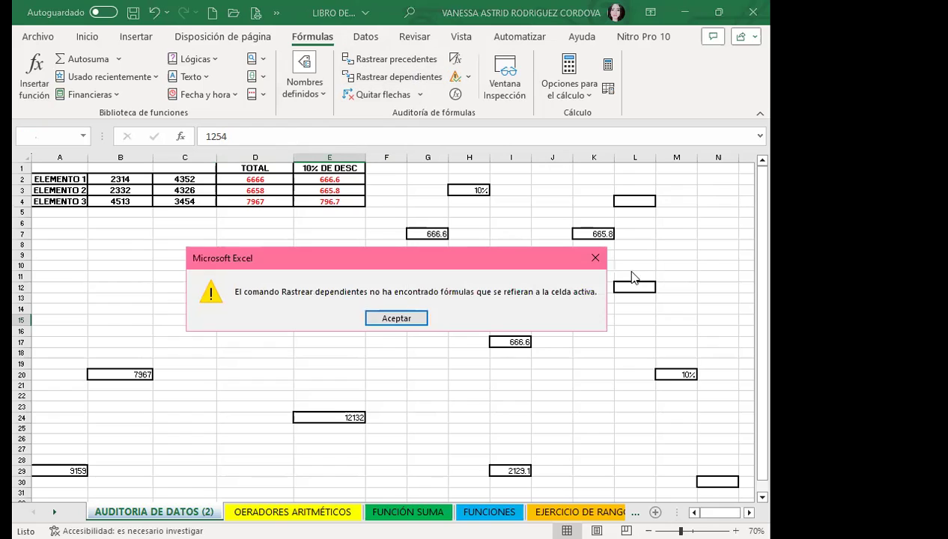
{"action": "left_click", "coordinate": [377, 313]}
{"action": "left_click", "coordinate": [333, 277]}
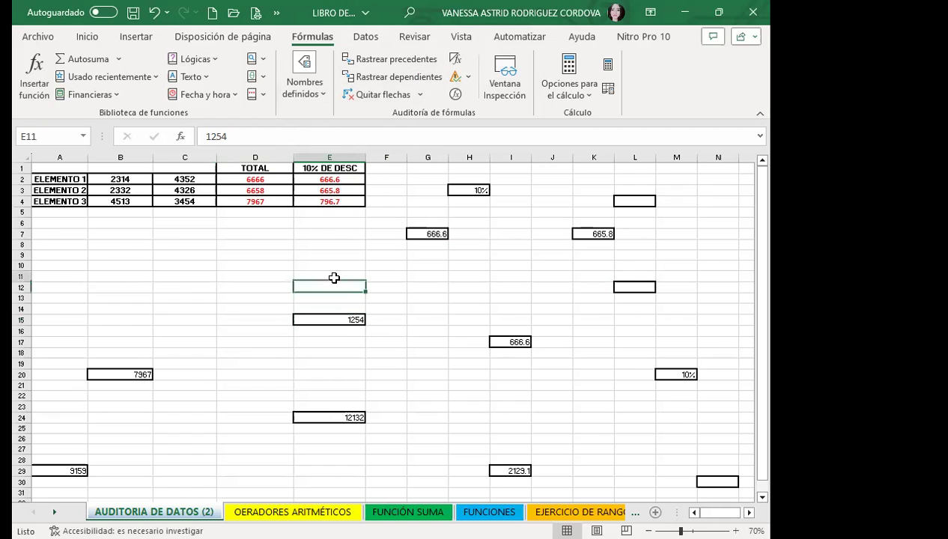
{"action": "left_click", "coordinate": [337, 318]}
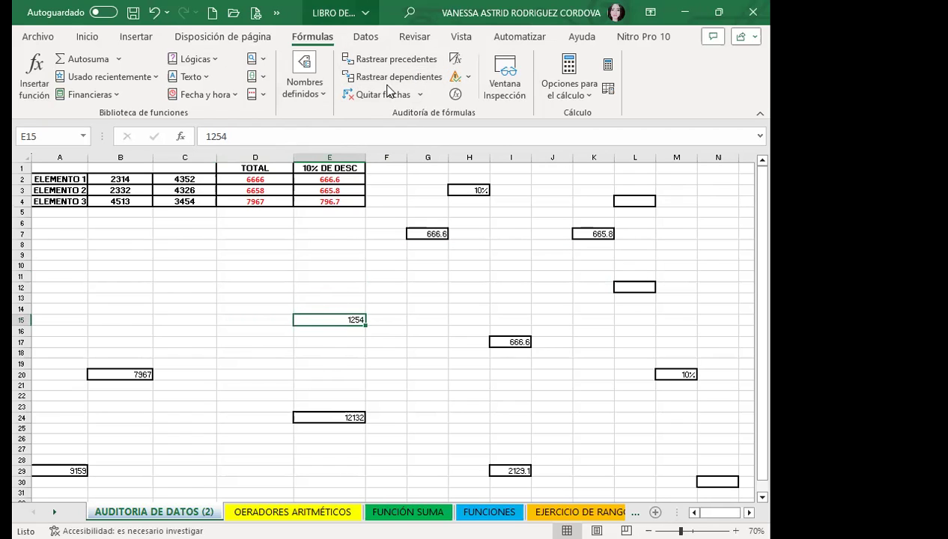
{"action": "left_click", "coordinate": [226, 138]}
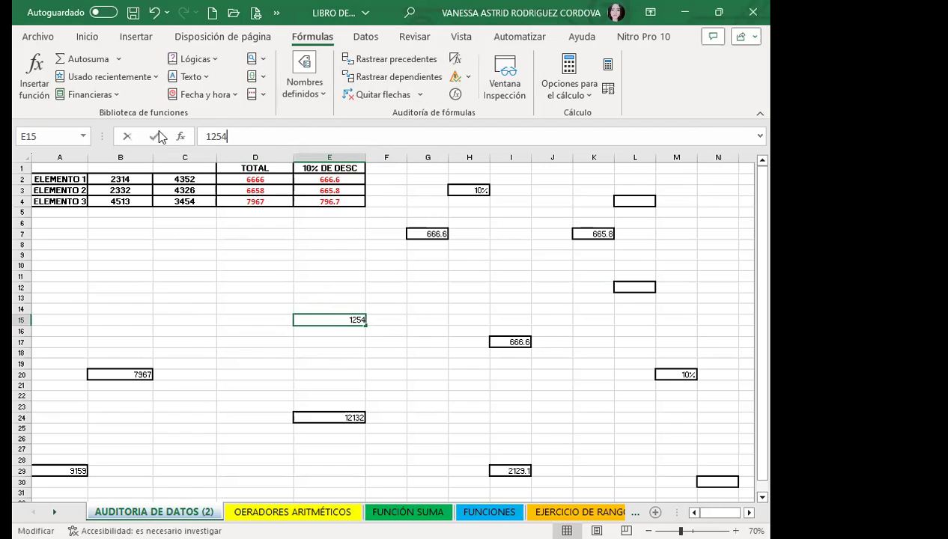
{"action": "left_click", "coordinate": [303, 281]}
{"action": "left_click", "coordinate": [325, 325]}
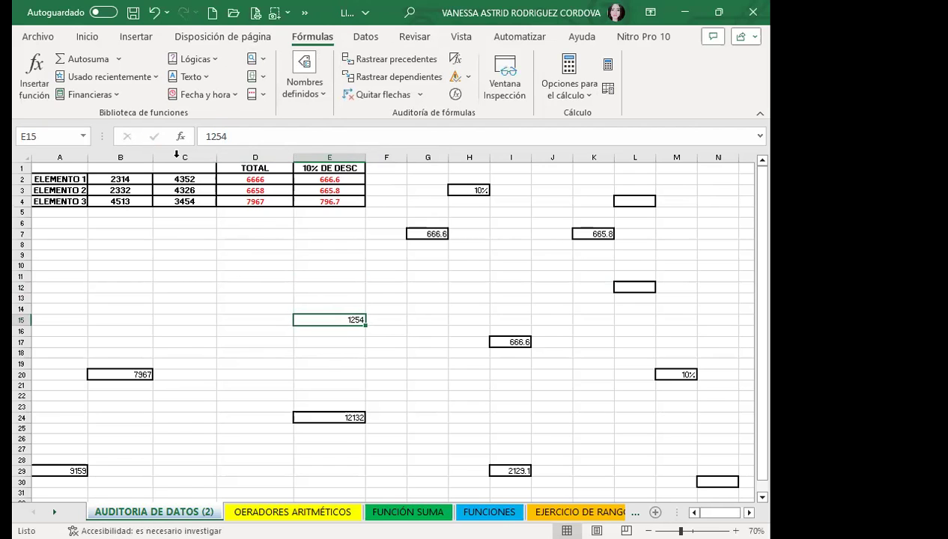
- Confirm G7 (666.6) has no dependents and trace its precedents back to D2 and H3
{"action": "left_click", "coordinate": [424, 235]}
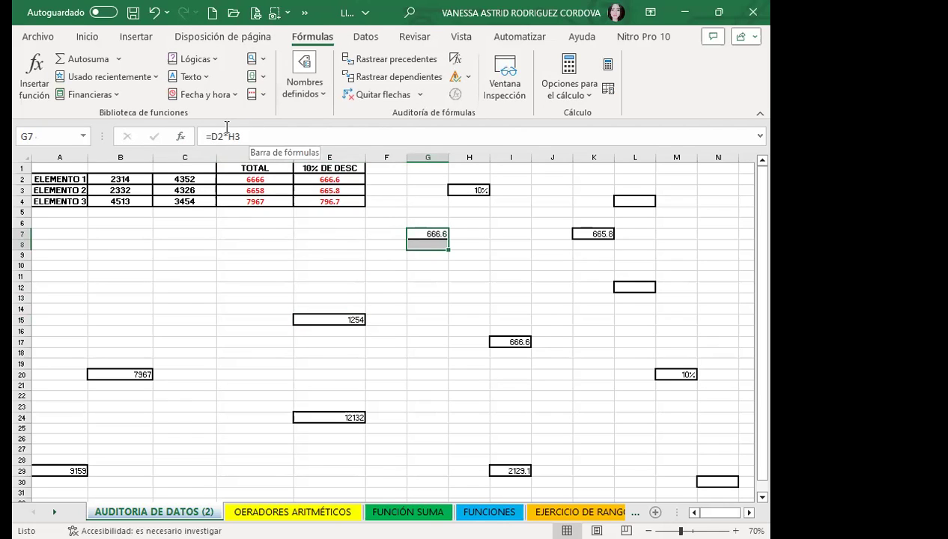
{"action": "left_click", "coordinate": [394, 78]}
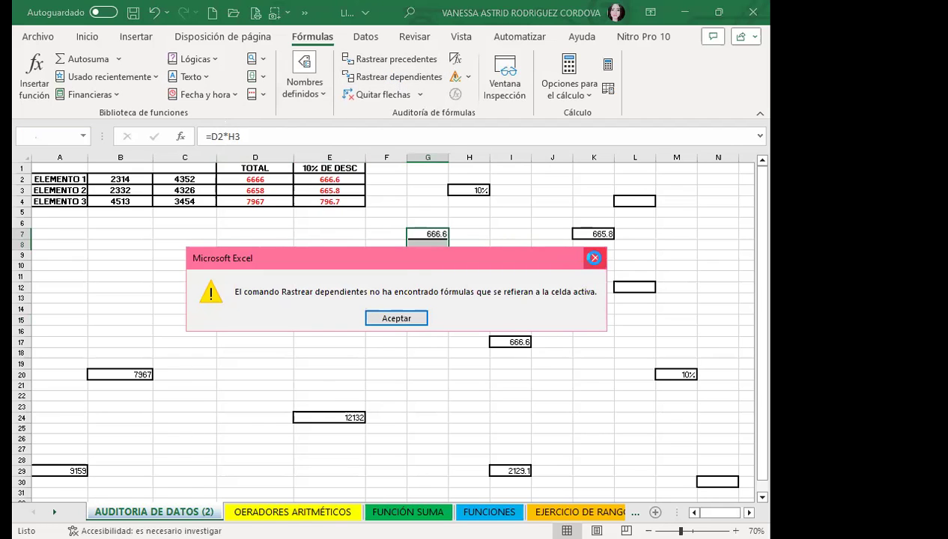
{"action": "left_click", "coordinate": [595, 260]}
{"action": "left_click", "coordinate": [399, 63]}
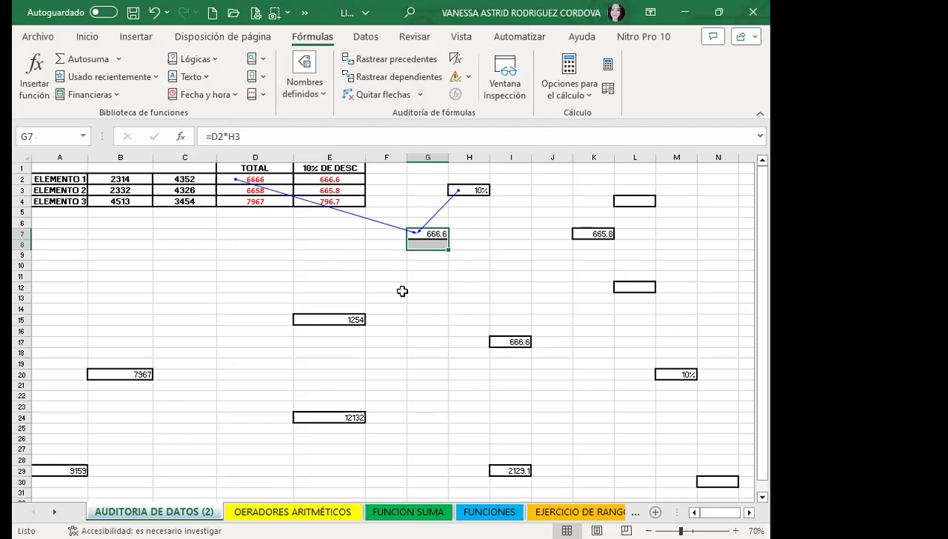
{"action": "left_click", "coordinate": [439, 235]}
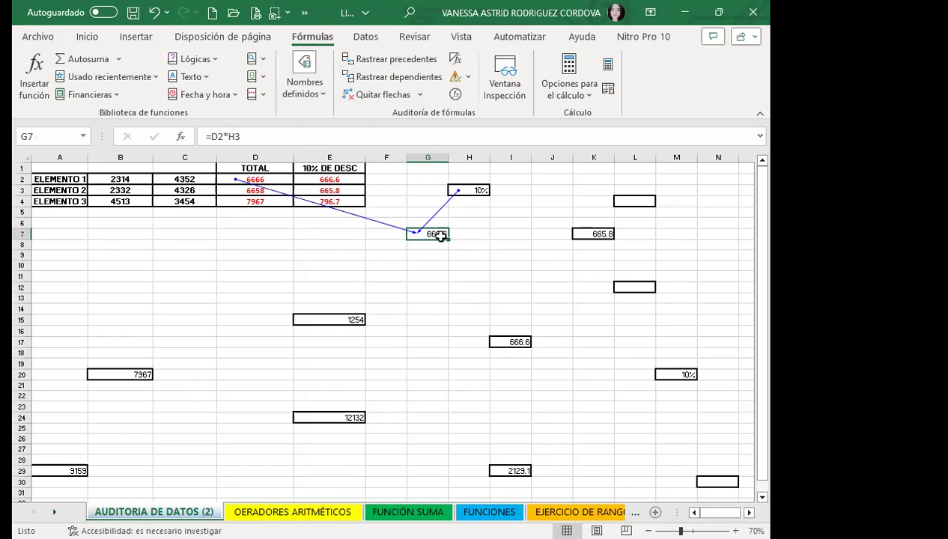
{"action": "left_click", "coordinate": [270, 178]}
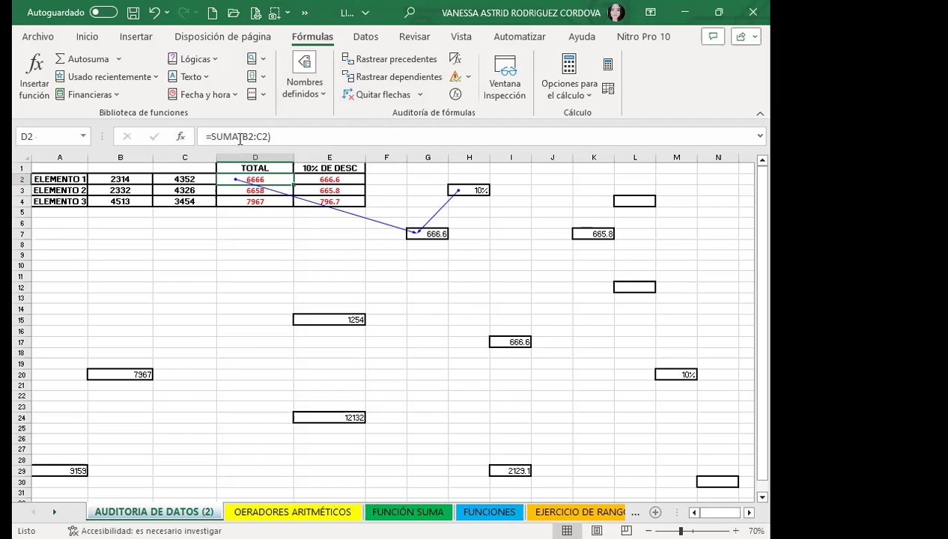
- Add a precedent arrow from B2:C2 into D2's =SUMA(B2:C2) total of 6666
{"action": "left_click", "coordinate": [394, 60]}
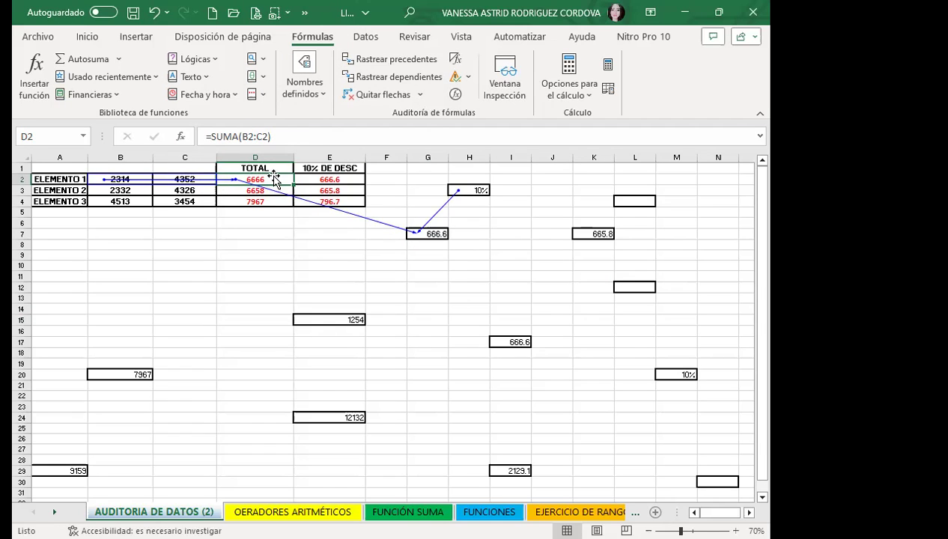
{"action": "left_click", "coordinate": [311, 319]}
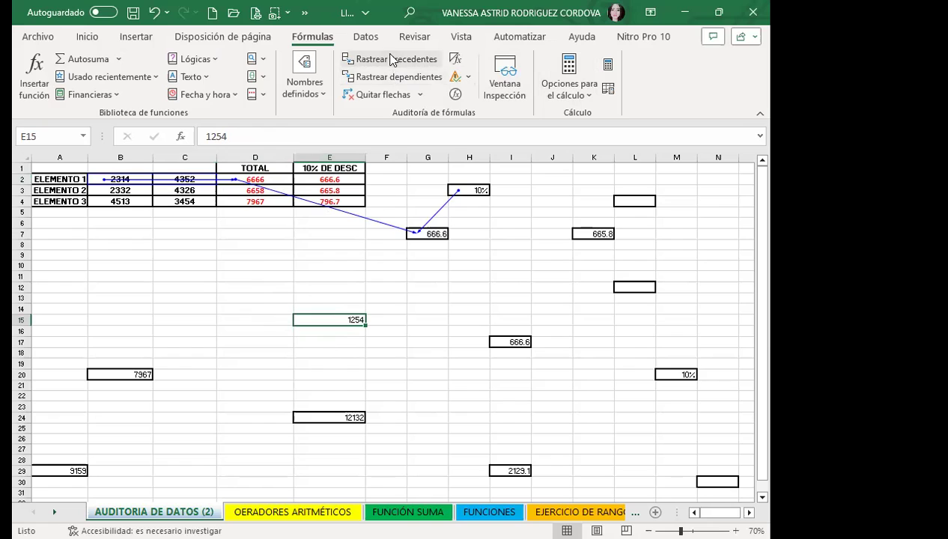
{"action": "left_click", "coordinate": [512, 342]}
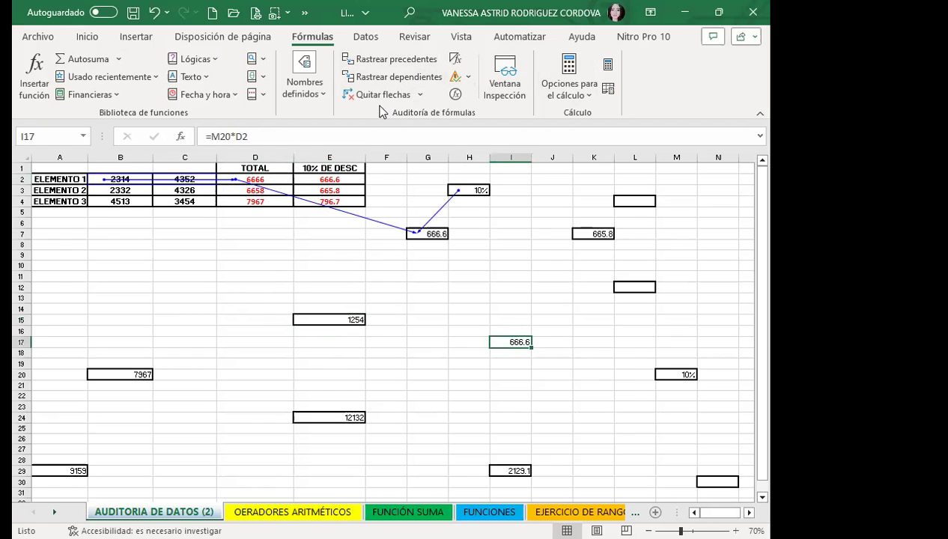
- Trace precedents for I17, K7 (665.8), E24 (12132) and B20 (7967)
{"action": "left_click", "coordinate": [389, 78]}
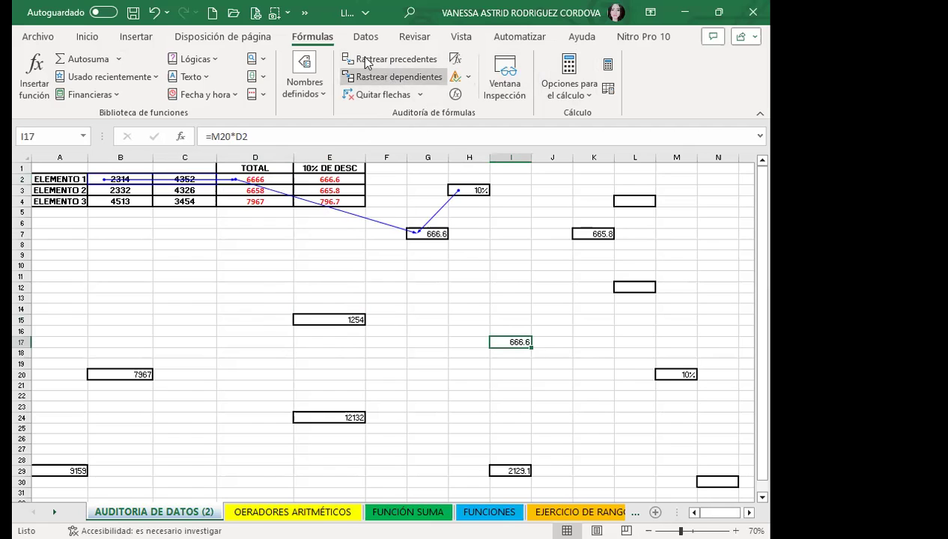
{"action": "left_click", "coordinate": [596, 258]}
{"action": "left_click", "coordinate": [389, 59]}
{"action": "left_click", "coordinate": [591, 234]}
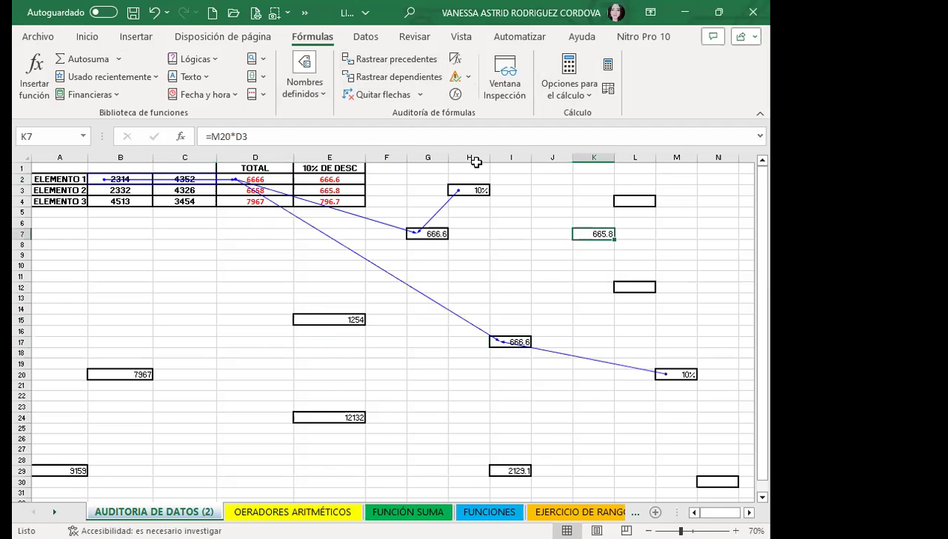
{"action": "left_click", "coordinate": [389, 59]}
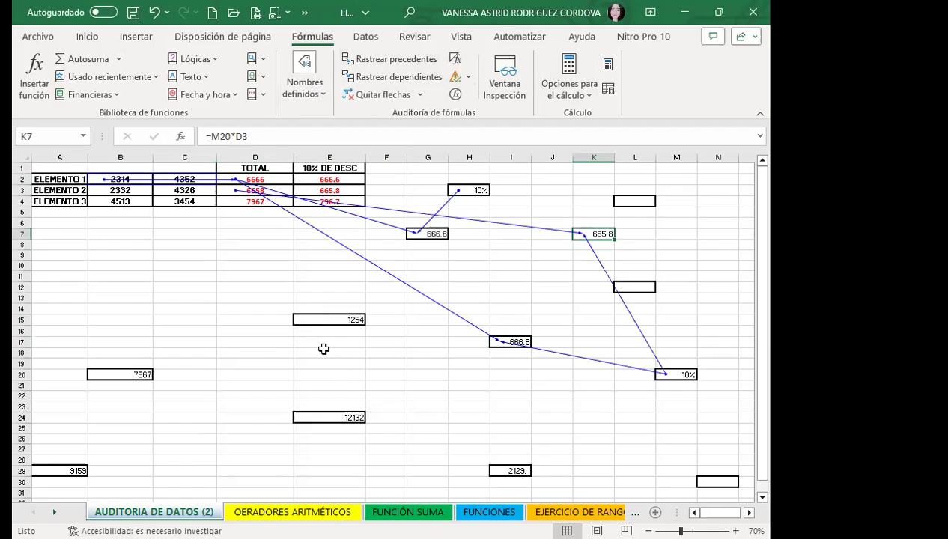
{"action": "left_click", "coordinate": [316, 417]}
{"action": "left_click", "coordinate": [389, 59]}
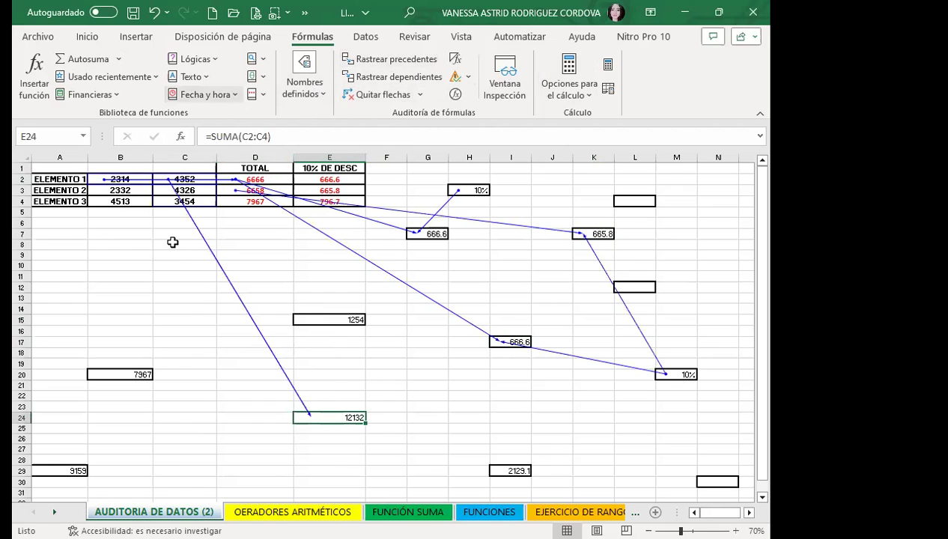
{"action": "left_click", "coordinate": [122, 369]}
{"action": "left_click", "coordinate": [389, 59]}
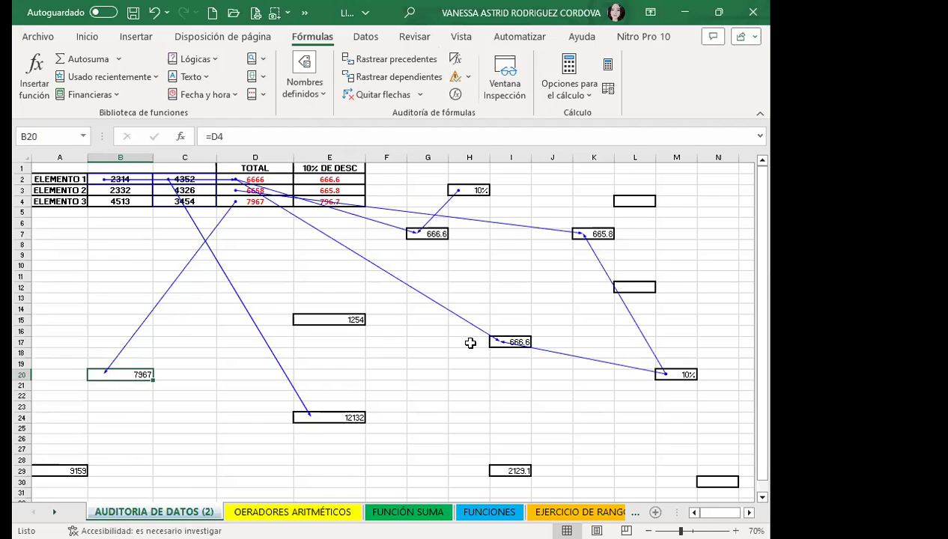
- Trace precedents for the totals in A29 (9159) and I29 (2129.1), then recheck B20
{"action": "scroll", "coordinate": [247, 393], "scroll_direction": "down", "scroll_amount": 2}
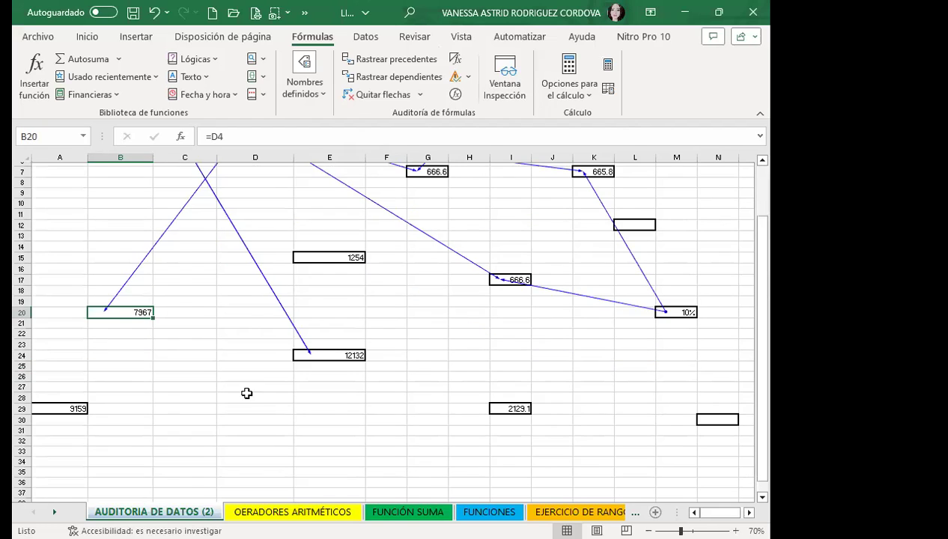
{"action": "left_click", "coordinate": [53, 407]}
{"action": "left_click", "coordinate": [376, 65]}
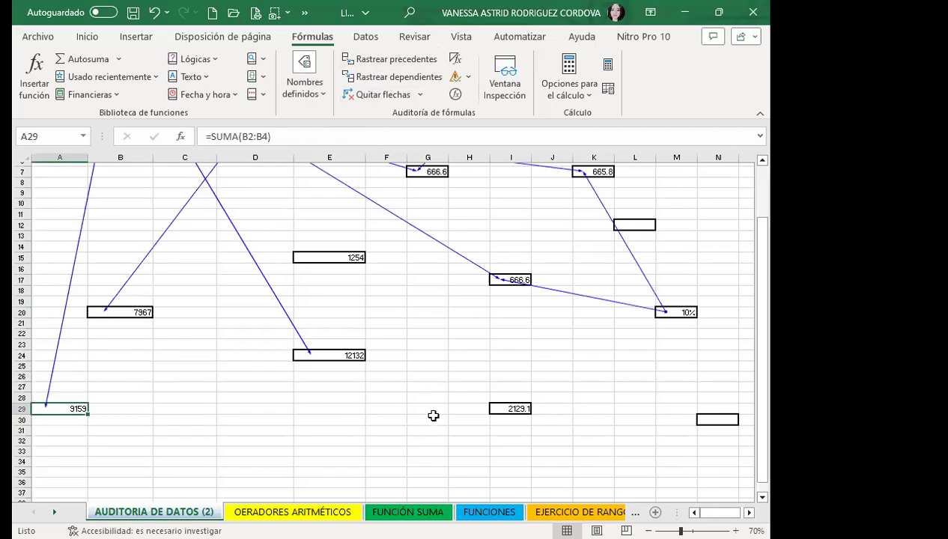
{"action": "left_click", "coordinate": [504, 407]}
{"action": "left_click", "coordinate": [382, 59]}
{"action": "scroll", "coordinate": [493, 379], "scroll_direction": "up", "scroll_amount": 2}
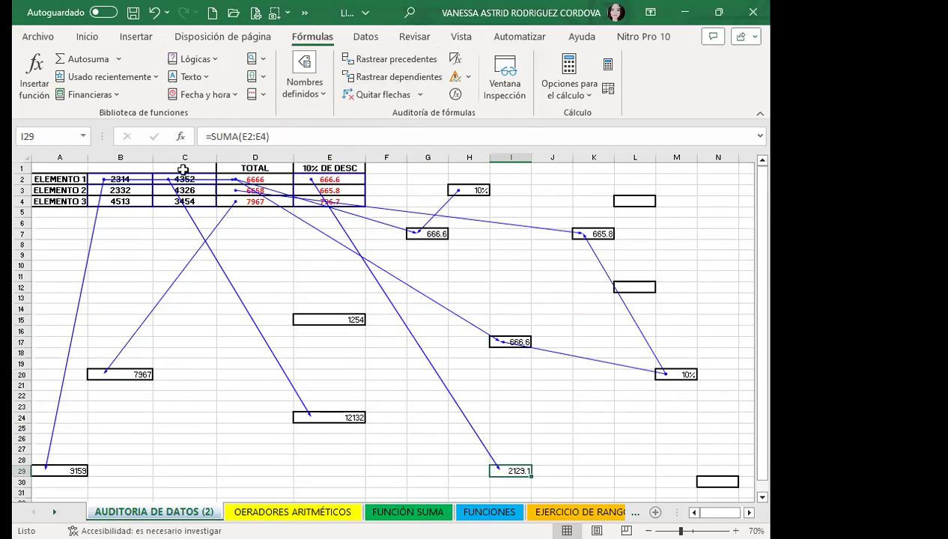
{"action": "scroll", "coordinate": [480, 358], "scroll_direction": "down", "scroll_amount": 2}
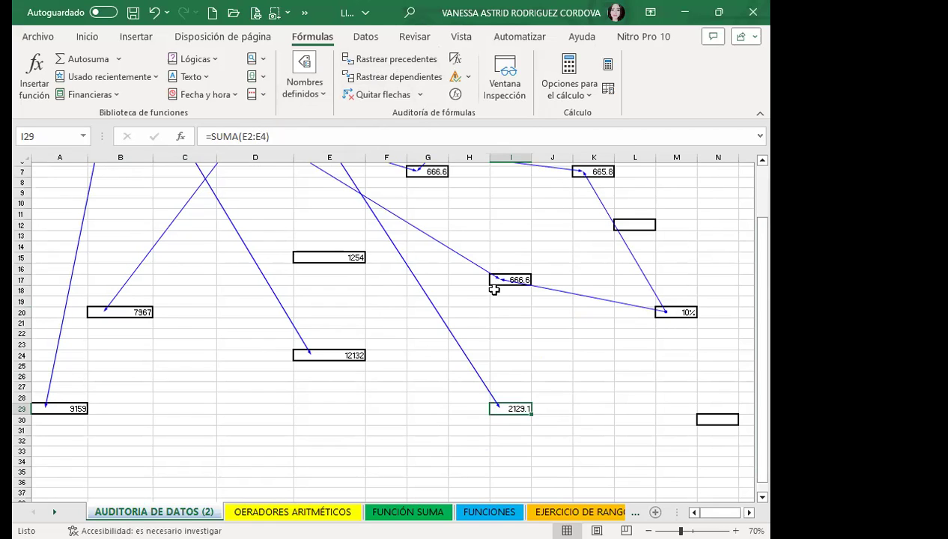
{"action": "left_click", "coordinate": [134, 310]}
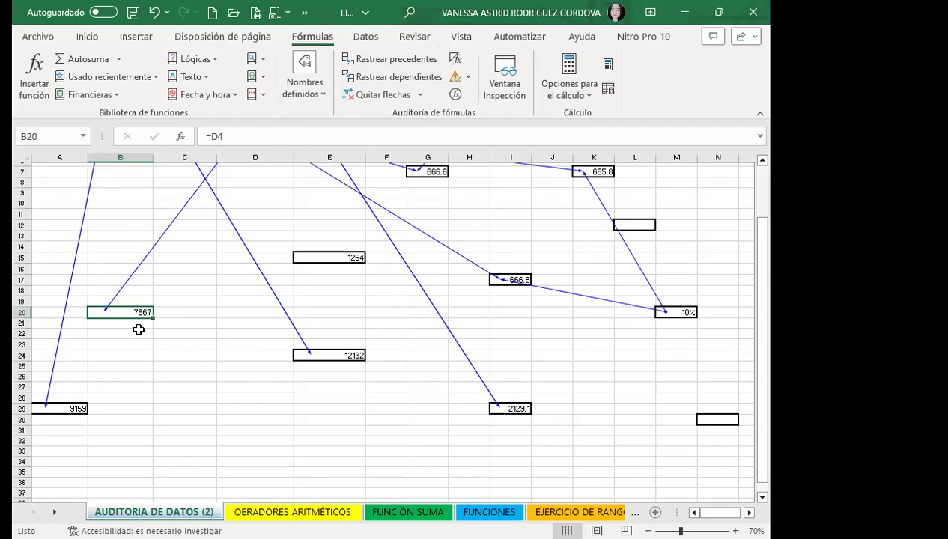
- Review the traced audit sheet, then move to the OERADORES ARITMÉTICOS sheet with Ctrl+PageDown
{"action": "scroll", "coordinate": [163, 337], "scroll_direction": "up", "scroll_amount": 2}
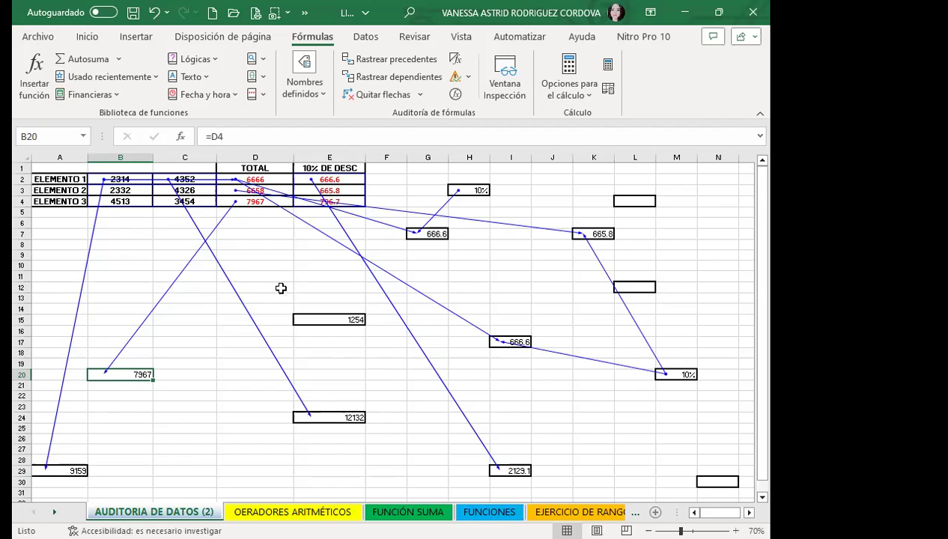
{"action": "scroll", "coordinate": [276, 389], "scroll_direction": "down", "scroll_amount": 2}
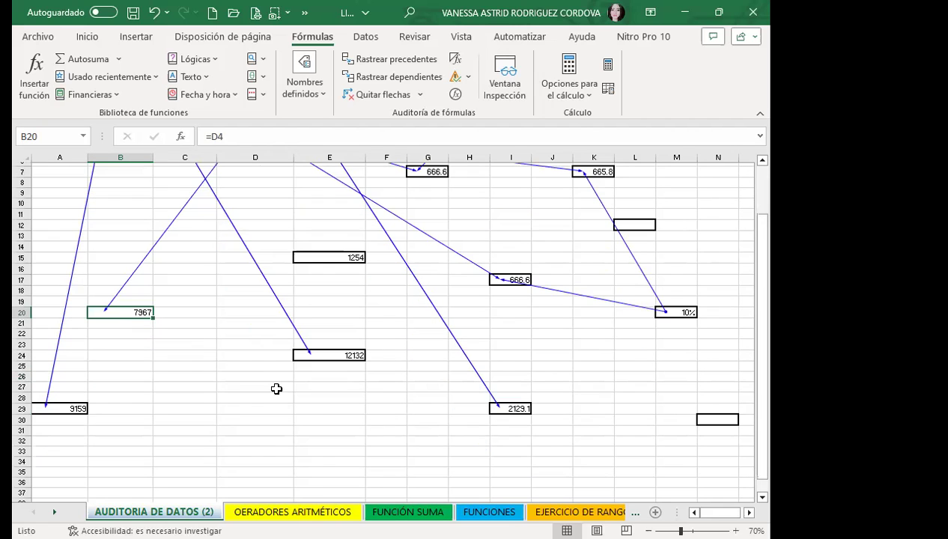
{"action": "scroll", "coordinate": [390, 376], "scroll_direction": "up", "scroll_amount": 2}
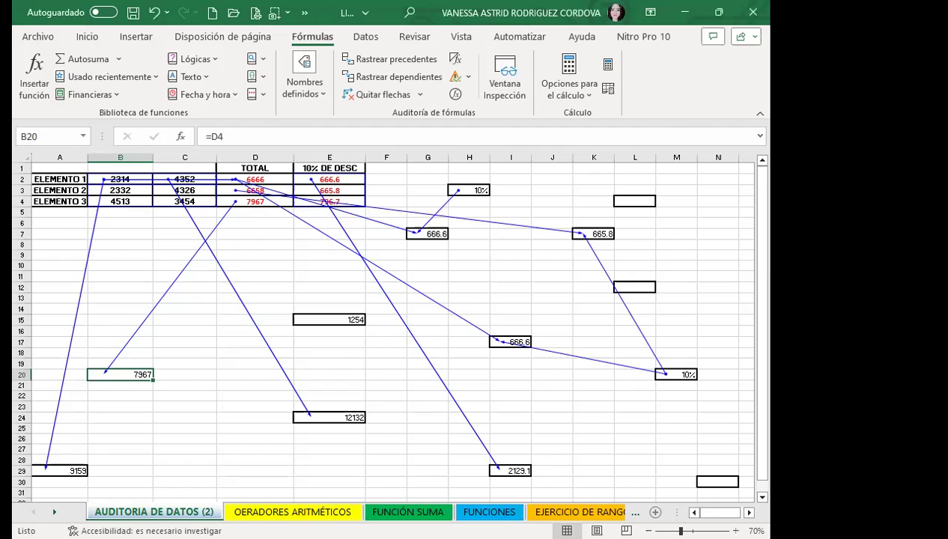
{"action": "key", "text": "ctrl+Page_Down"}
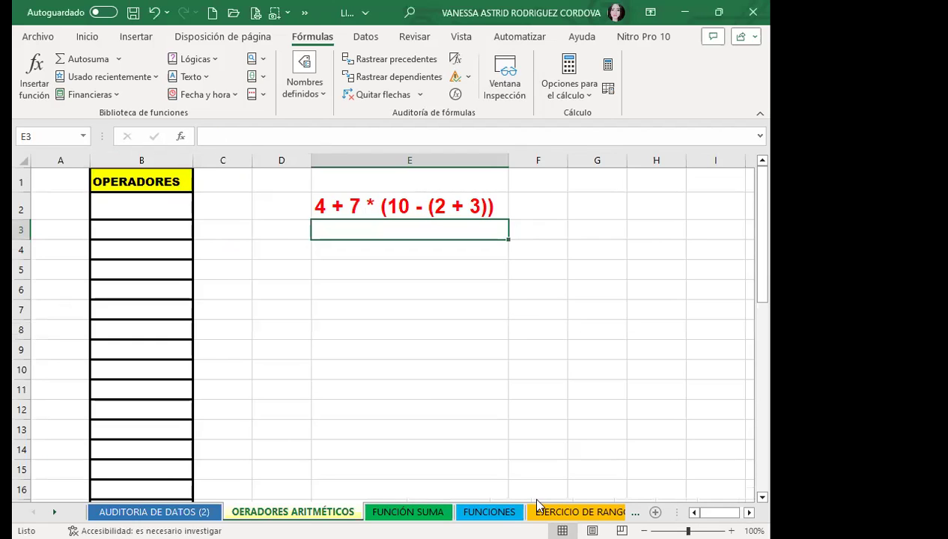
{"action": "left_click", "coordinate": [354, 205]}
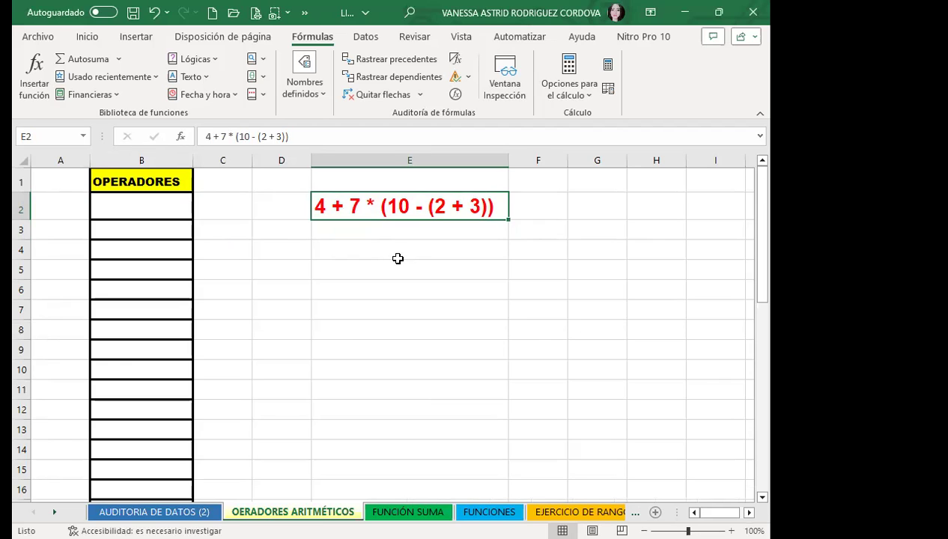
{"action": "left_click", "coordinate": [419, 233]}
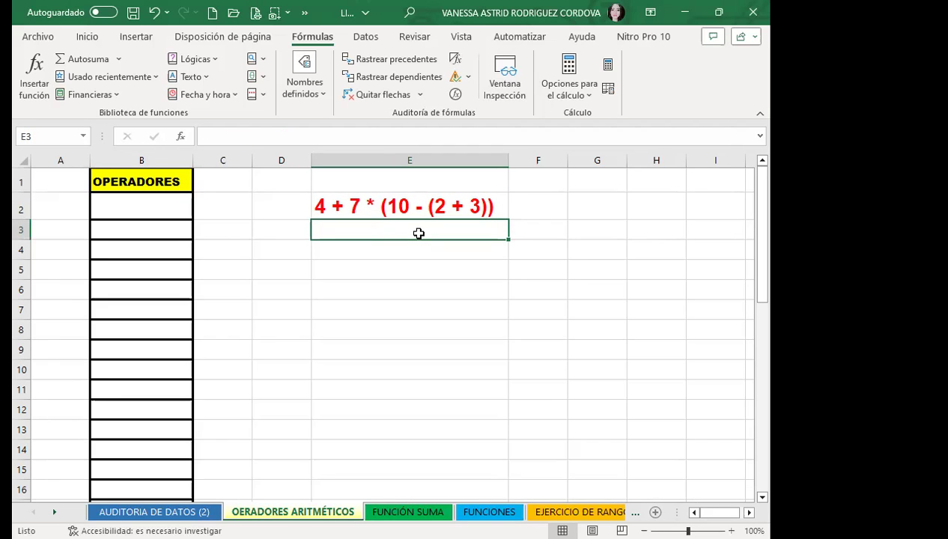
- Enter 4+7*(10-5) in E3 and remove the leading = so it stays as text
{"action": "type", "text": "=4+7"}
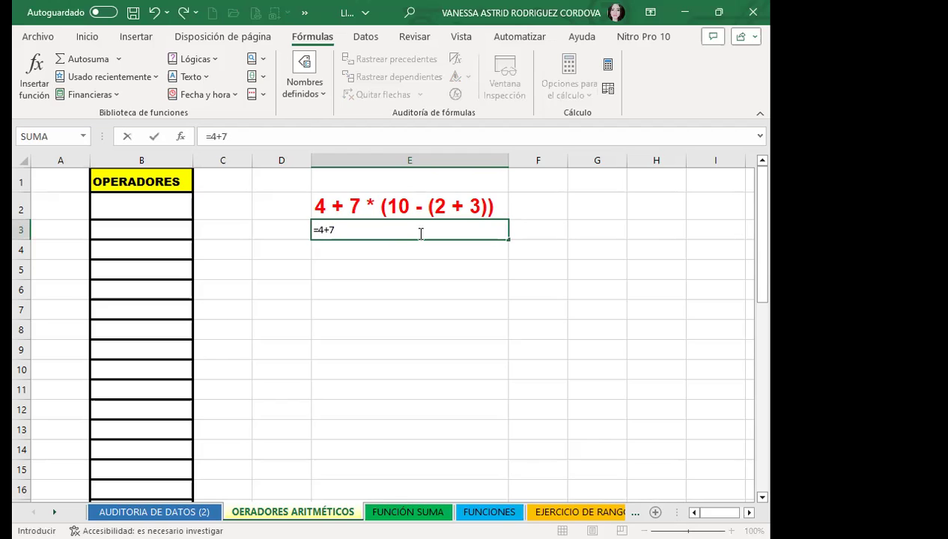
{"action": "type", "text": "*"}
{"action": "type", "text": "(10-"}
{"action": "type", "text": "5)"}
{"action": "key", "text": "Return"}
{"action": "left_click", "coordinate": [418, 234]}
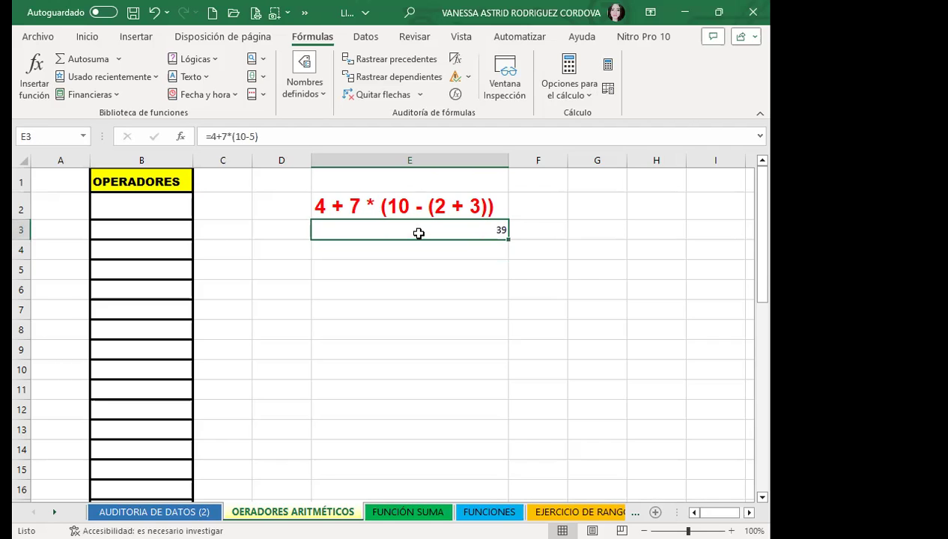
{"action": "left_click", "coordinate": [210, 137]}
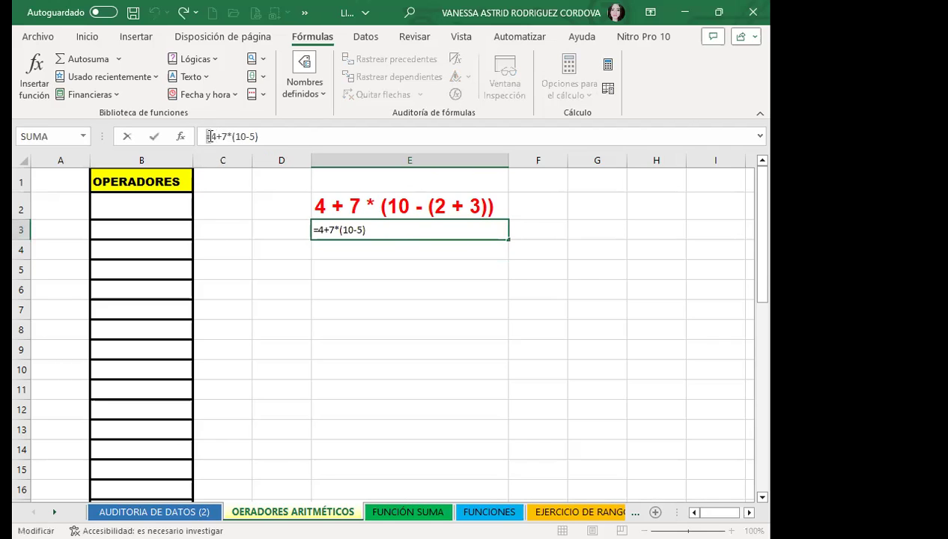
{"action": "key", "text": "BackSpace"}
{"action": "key", "text": "Return"}
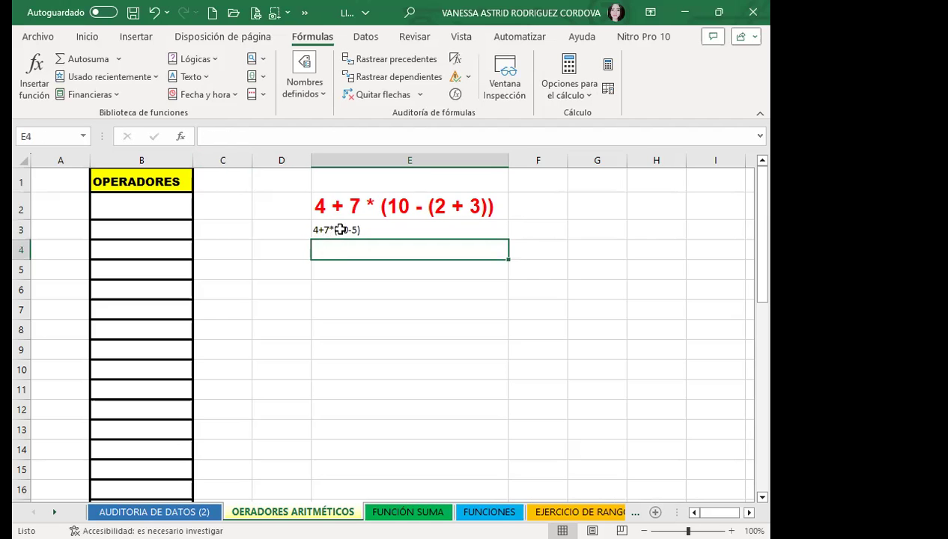
{"action": "left_click", "coordinate": [339, 208]}
{"action": "left_click", "coordinate": [87, 37]}
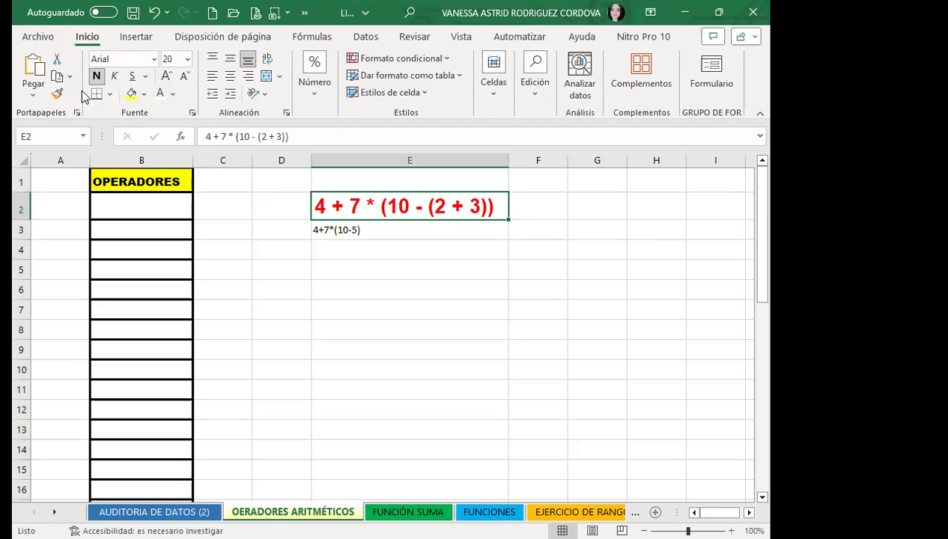
- Copy E2's large red bold format onto E3:E6 and enter 4+7*5 in E4
{"action": "left_click", "coordinate": [56, 94]}
{"action": "left_click_drag", "start_coordinate": [348, 230], "coordinate": [361, 282]}
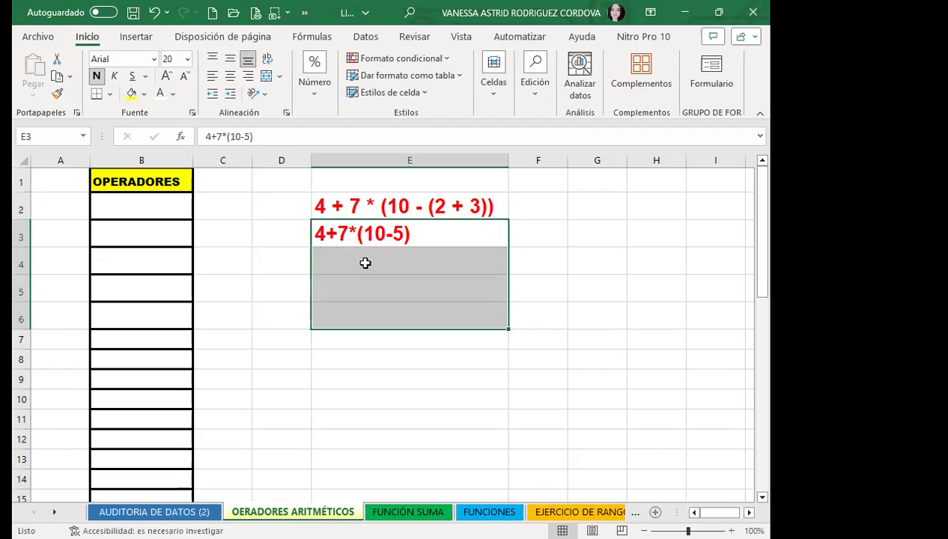
{"action": "left_click", "coordinate": [357, 268]}
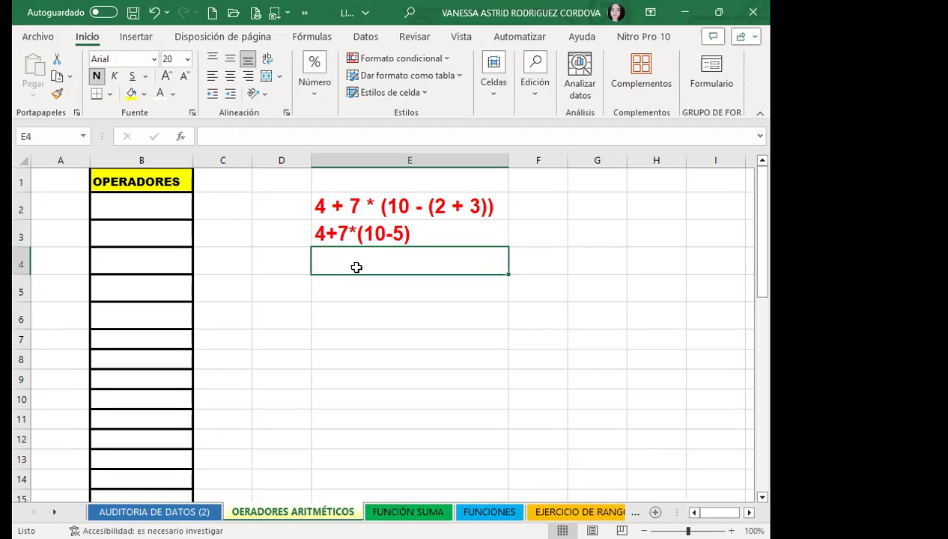
{"action": "type", "text": "4+7"}
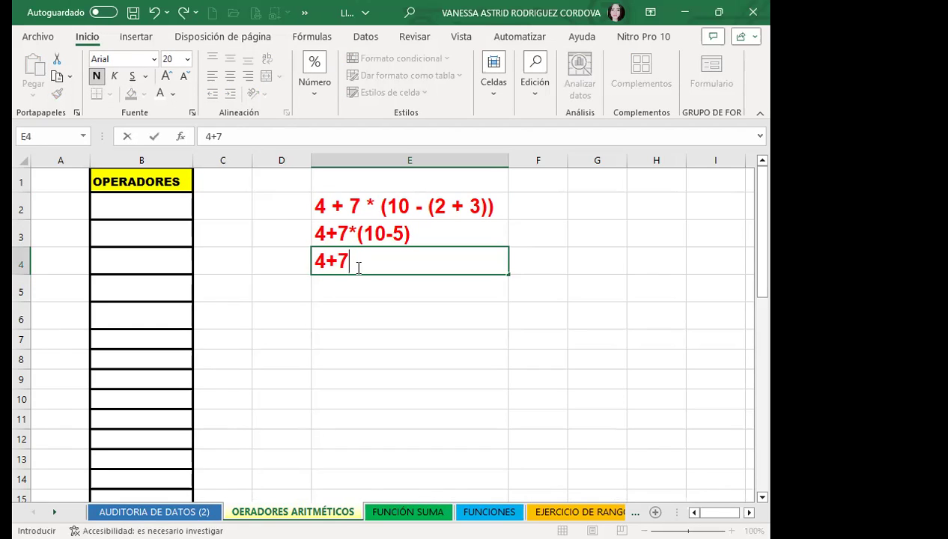
{"action": "type", "text": "*"}
{"action": "type", "text": "5"}
{"action": "key", "text": "Return"}
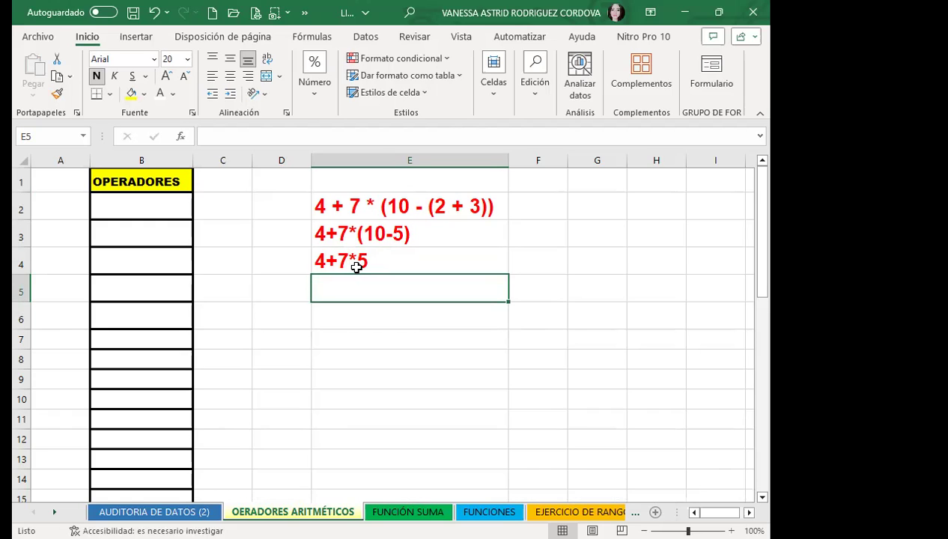
- Enter the worked step 4+35 in E5 and its result 39 in E6
{"action": "type", "text": "4+"}
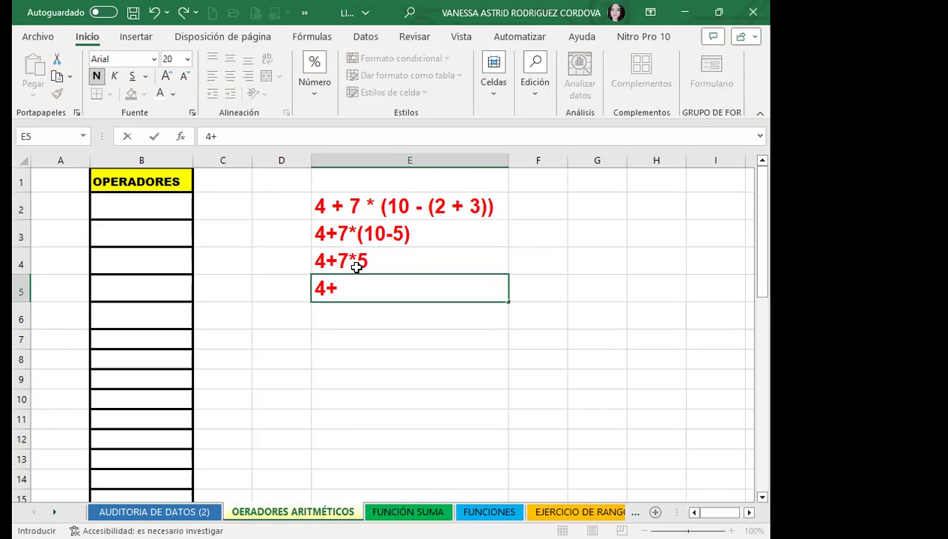
{"action": "type", "text": "35"}
{"action": "key", "text": "Return"}
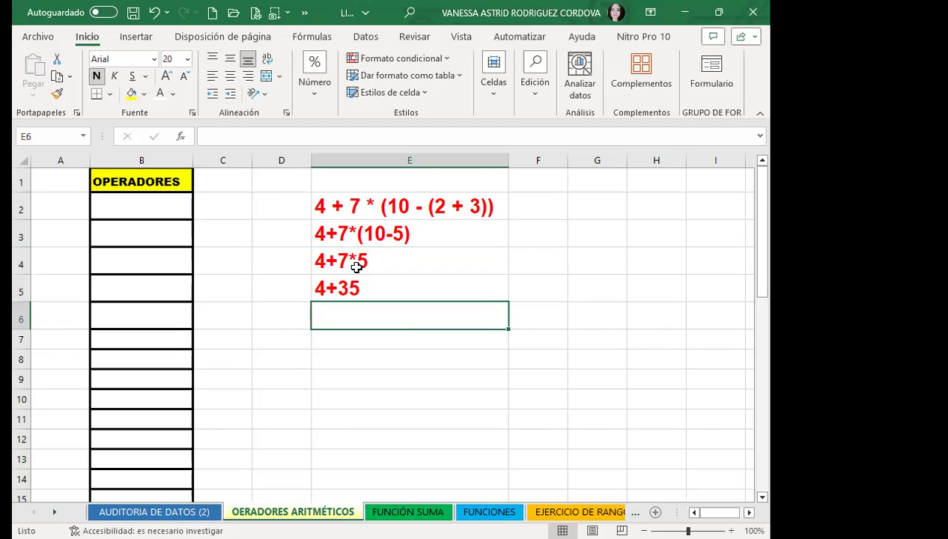
{"action": "type", "text": "39"}
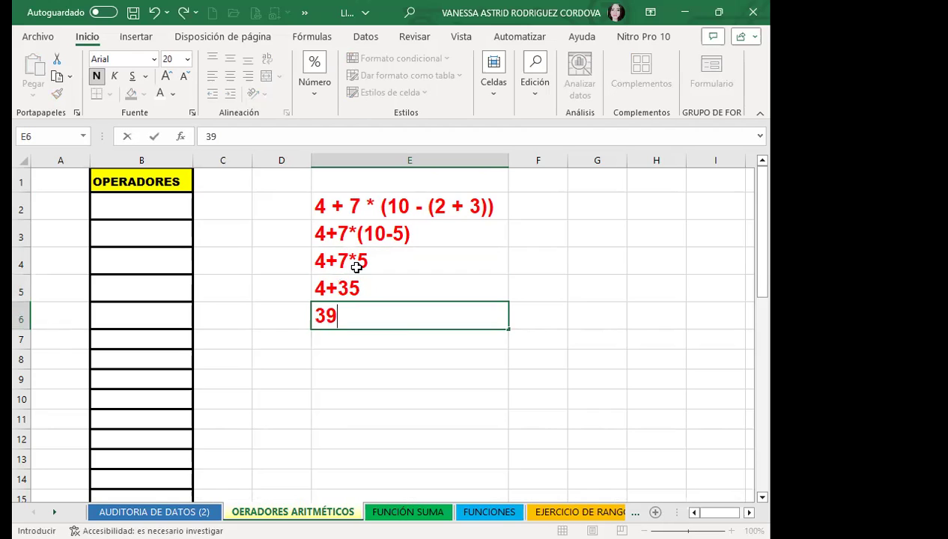
{"action": "key", "text": "Return"}
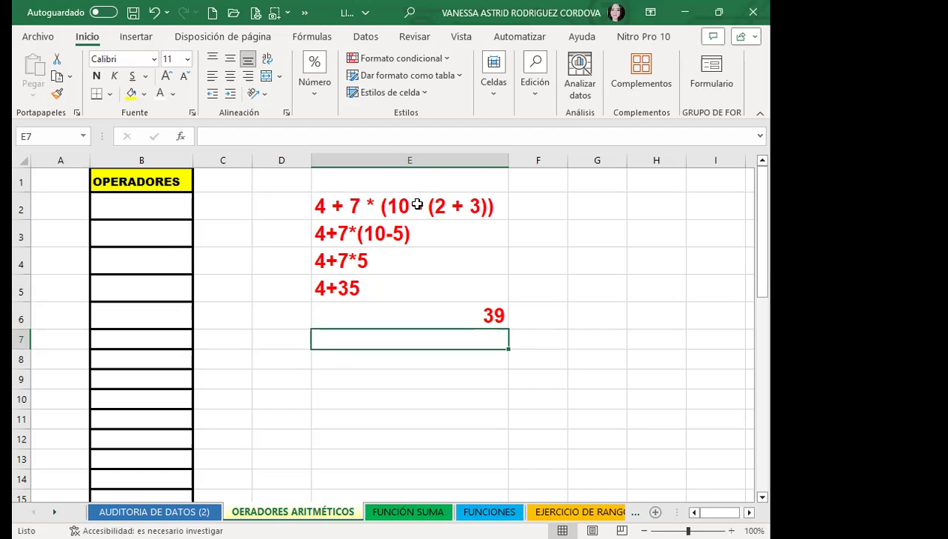
- Prefix E2's expression with = so it becomes a formula returning 39
{"action": "left_click", "coordinate": [413, 209]}
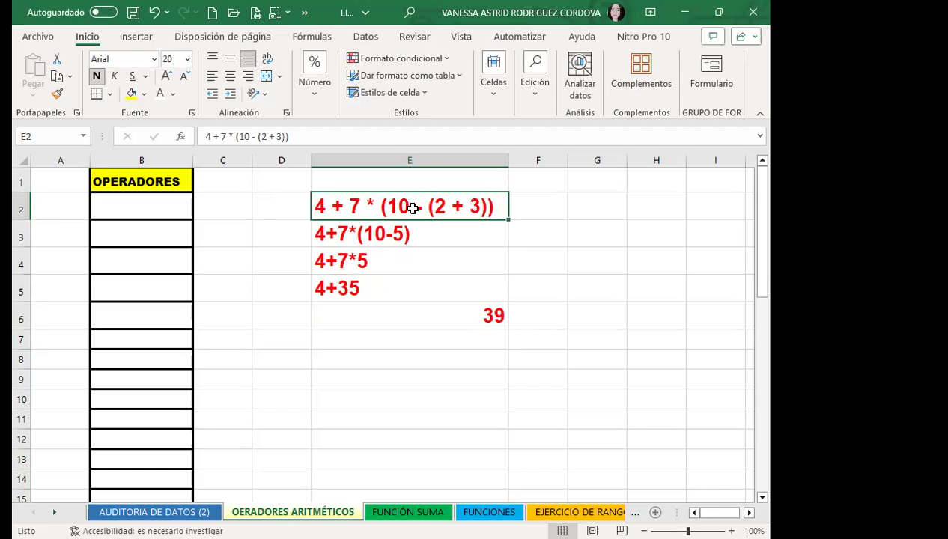
{"action": "double_click", "coordinate": [361, 206]}
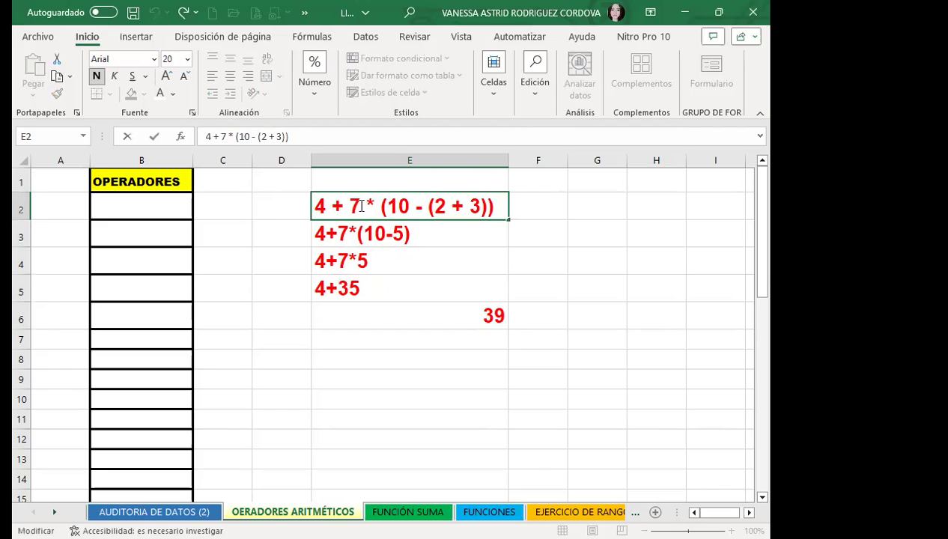
{"action": "type", "text": "="}
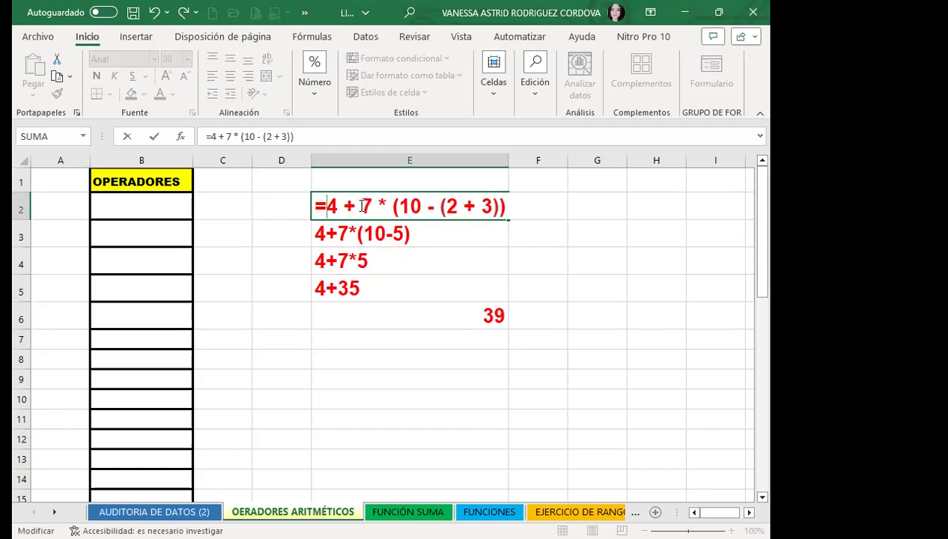
{"action": "key", "text": "Return"}
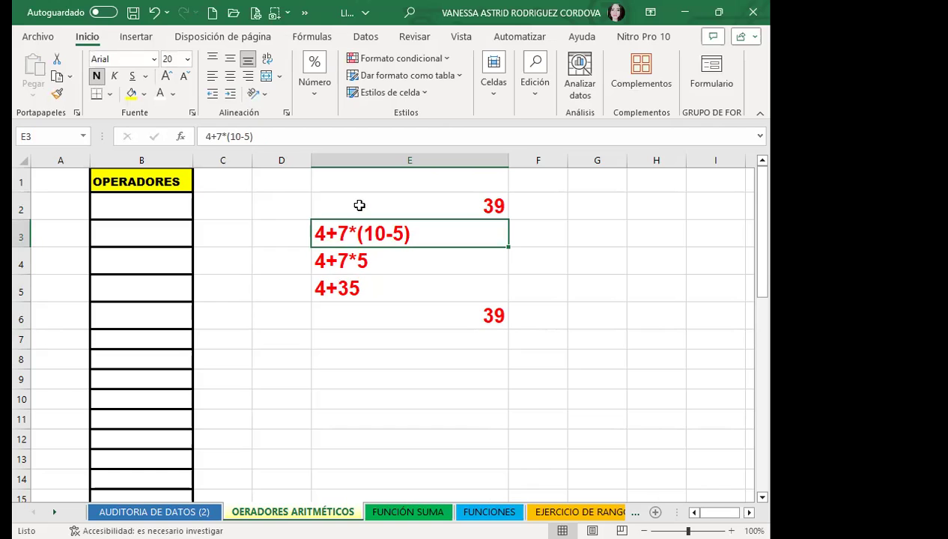
- Compare E2's formula against the hand-worked steps in E3:E6, then bring up the Fórmulas tools
{"action": "left_click", "coordinate": [360, 205]}
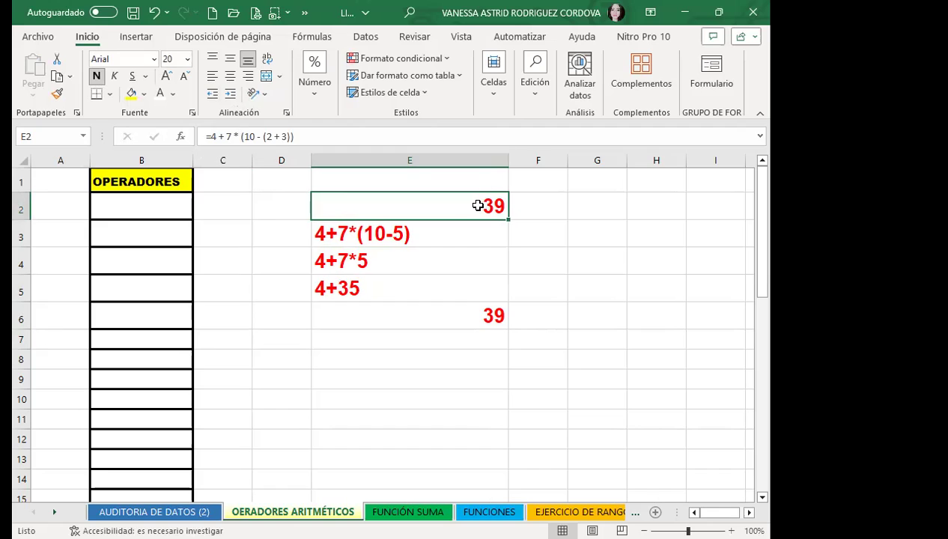
{"action": "left_click", "coordinate": [467, 329]}
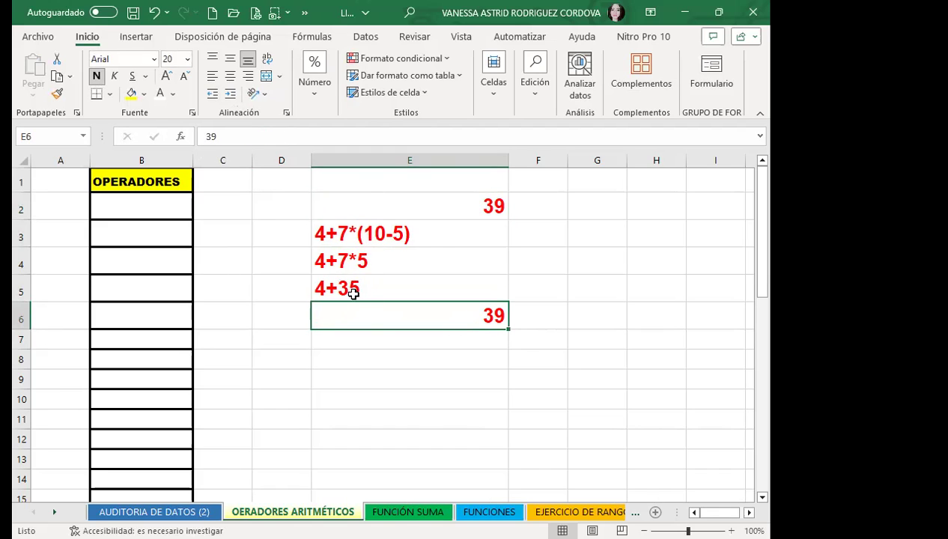
{"action": "left_click", "coordinate": [409, 206]}
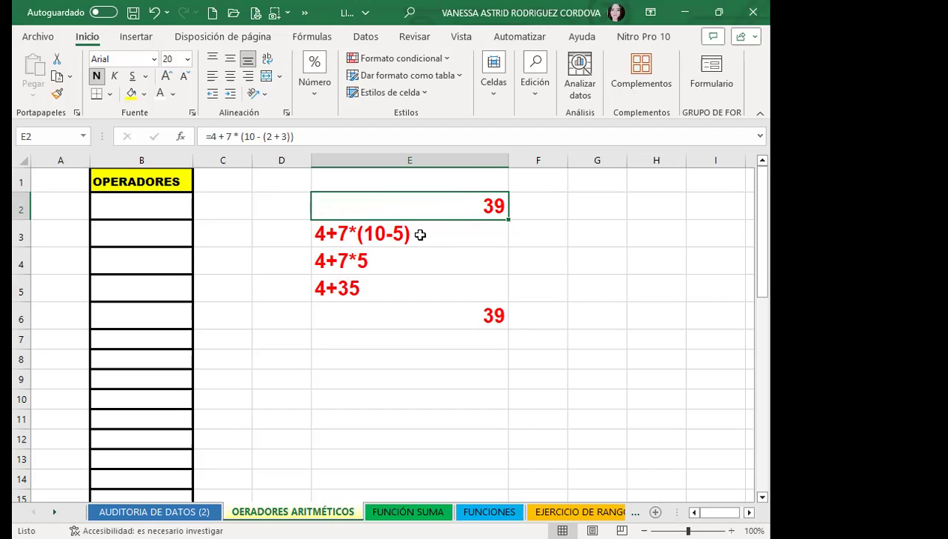
{"action": "left_click_drag", "start_coordinate": [418, 235], "coordinate": [418, 313]}
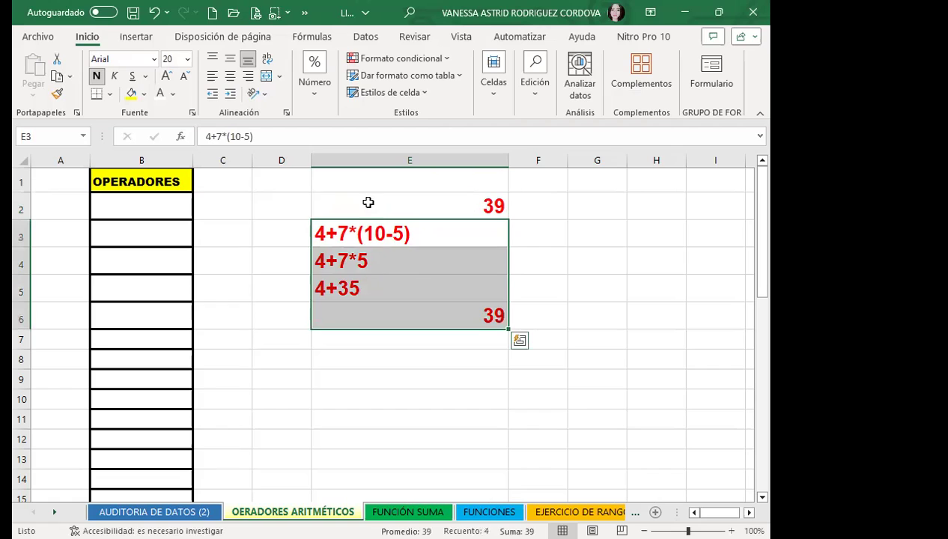
{"action": "left_click", "coordinate": [449, 197]}
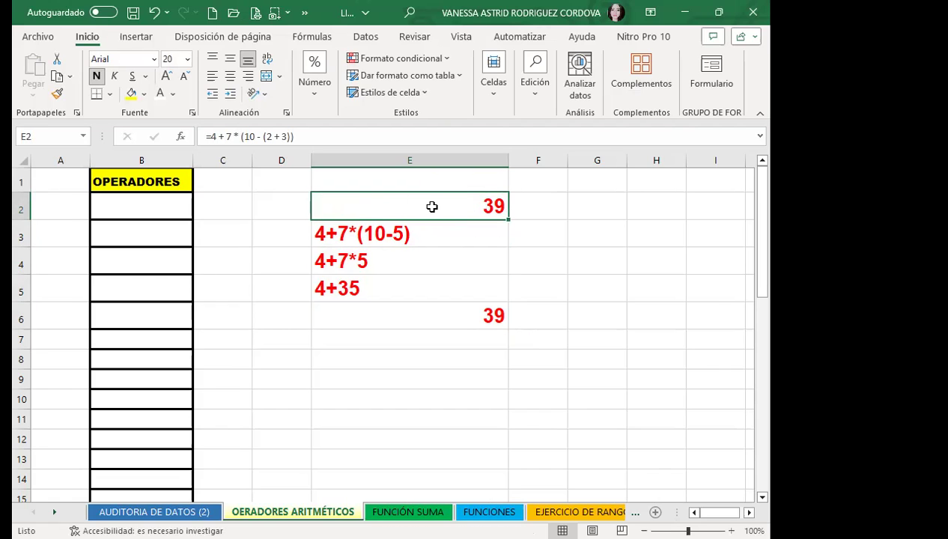
{"action": "left_click_drag", "start_coordinate": [403, 234], "coordinate": [404, 319]}
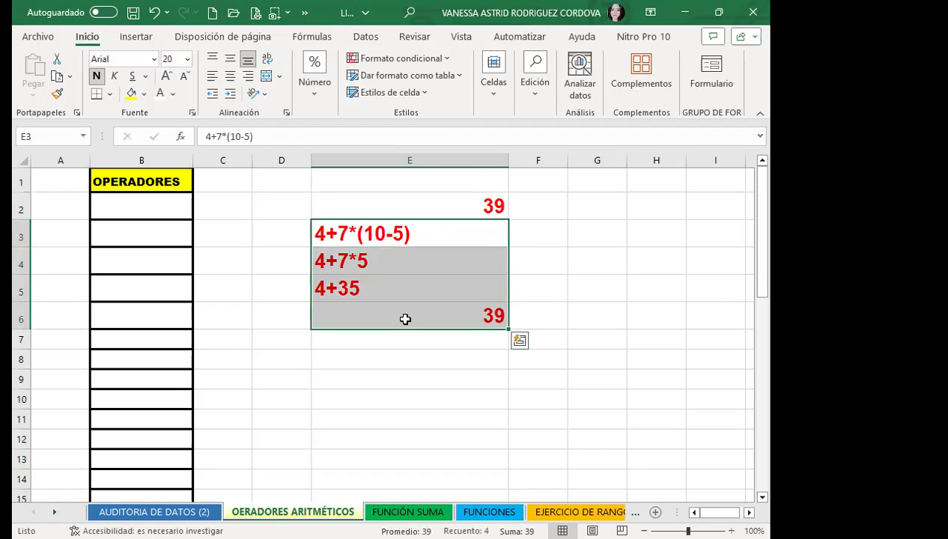
{"action": "left_click", "coordinate": [404, 200]}
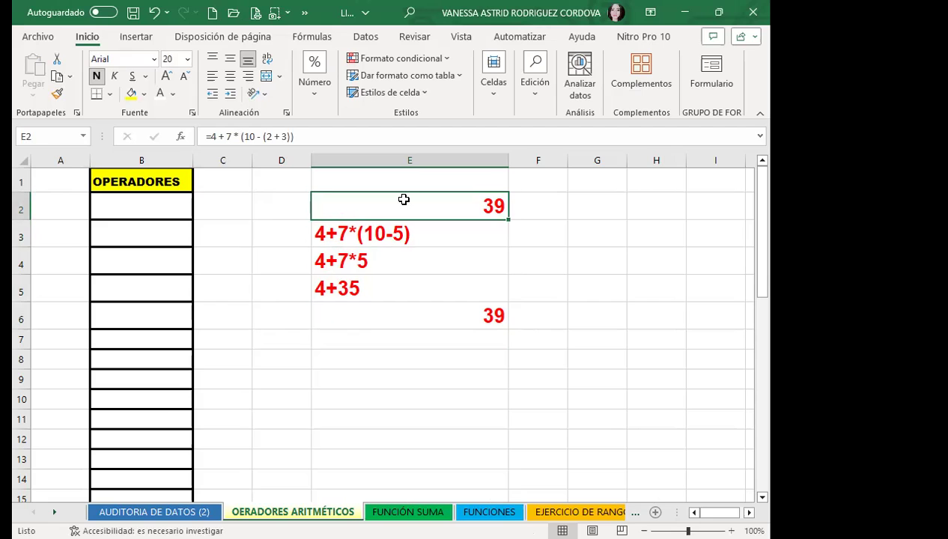
{"action": "left_click", "coordinate": [319, 38]}
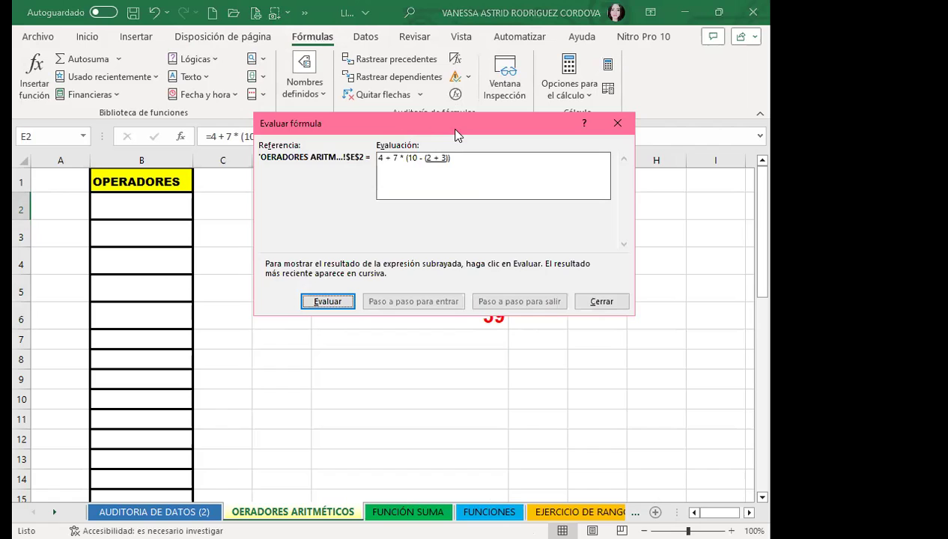
{"action": "left_click_drag", "start_coordinate": [450, 123], "coordinate": [439, 247]}
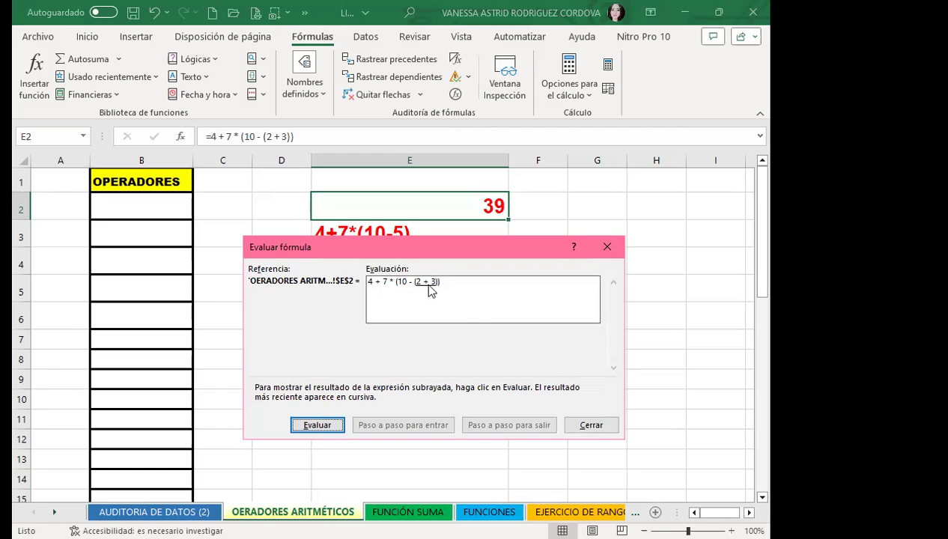
{"action": "left_click", "coordinate": [317, 429]}
{"action": "left_click", "coordinate": [316, 427]}
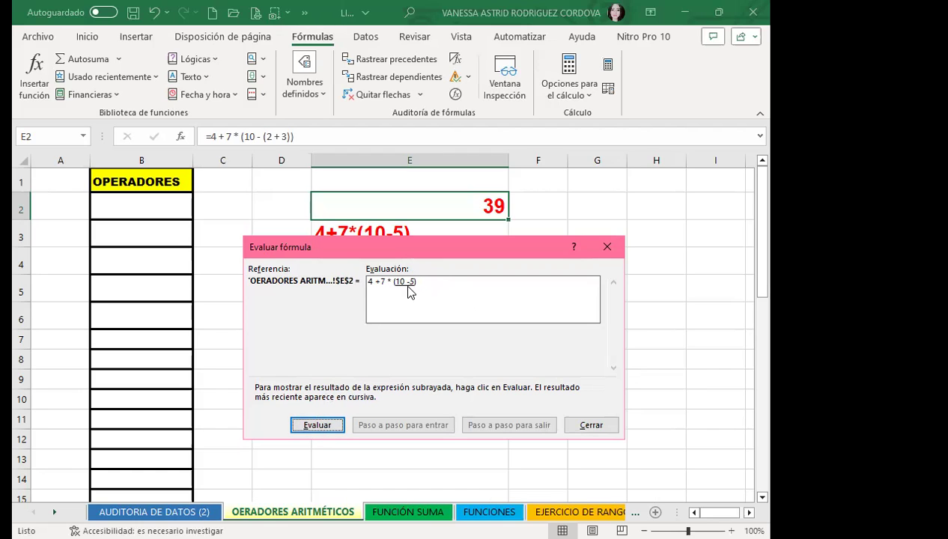
{"action": "left_click", "coordinate": [317, 427]}
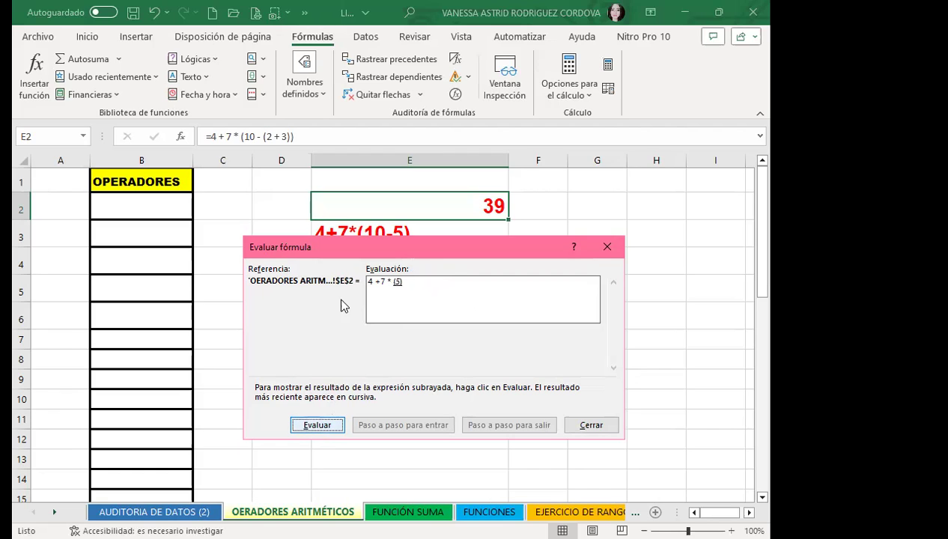
{"action": "left_click", "coordinate": [317, 427]}
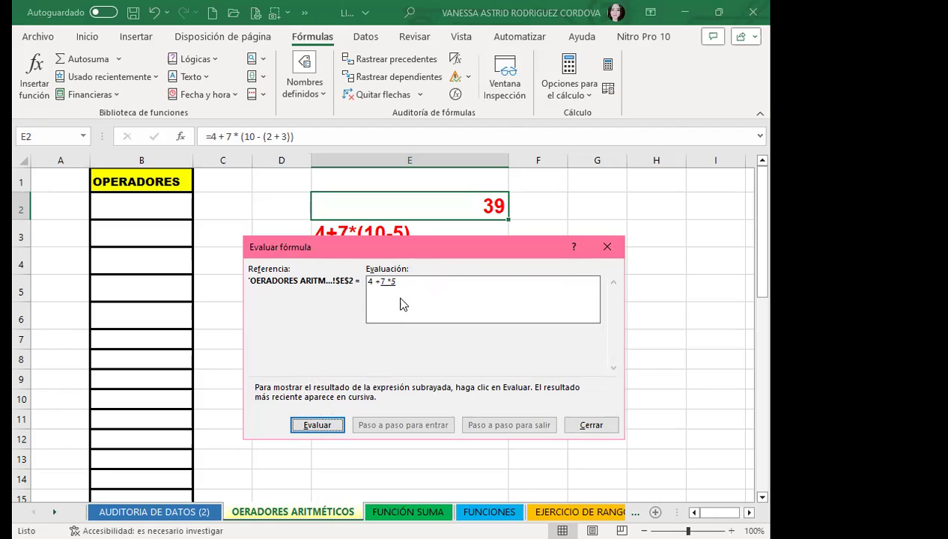
{"action": "left_click", "coordinate": [312, 428]}
{"action": "left_click", "coordinate": [311, 425]}
{"action": "left_click_drag", "start_coordinate": [427, 250], "coordinate": [418, 306]}
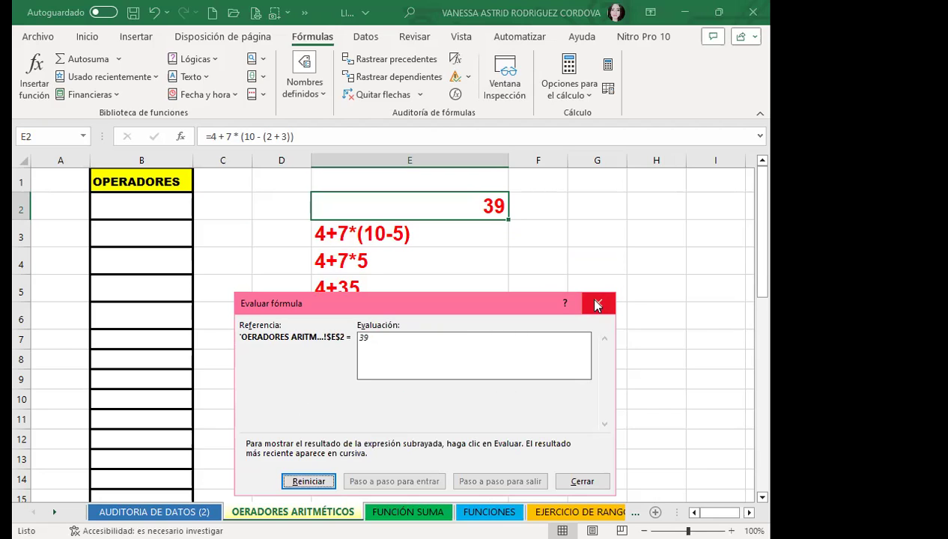
{"action": "left_click", "coordinate": [604, 303]}
{"action": "left_click", "coordinate": [345, 335]}
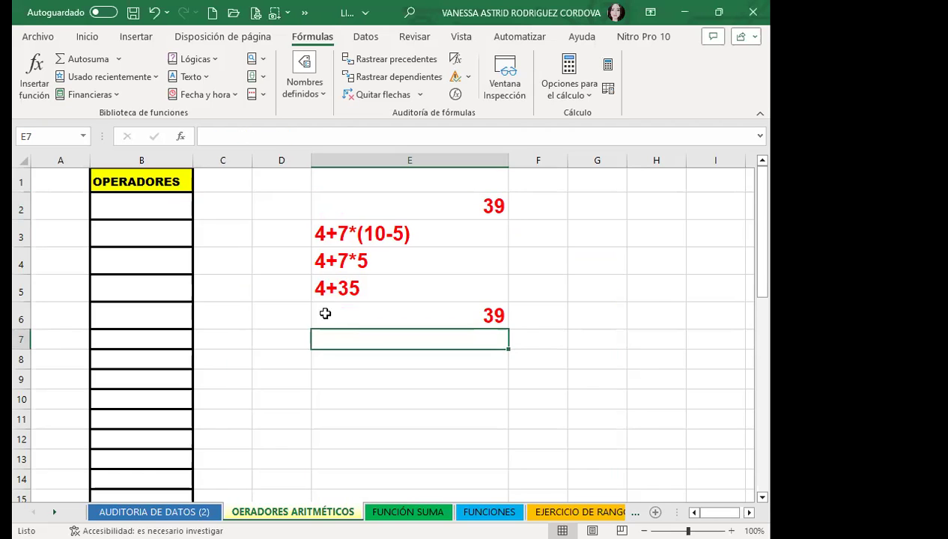
- Enter the formula =4+7/8*5 in B2 so it shows 8.375
{"action": "left_click", "coordinate": [143, 202]}
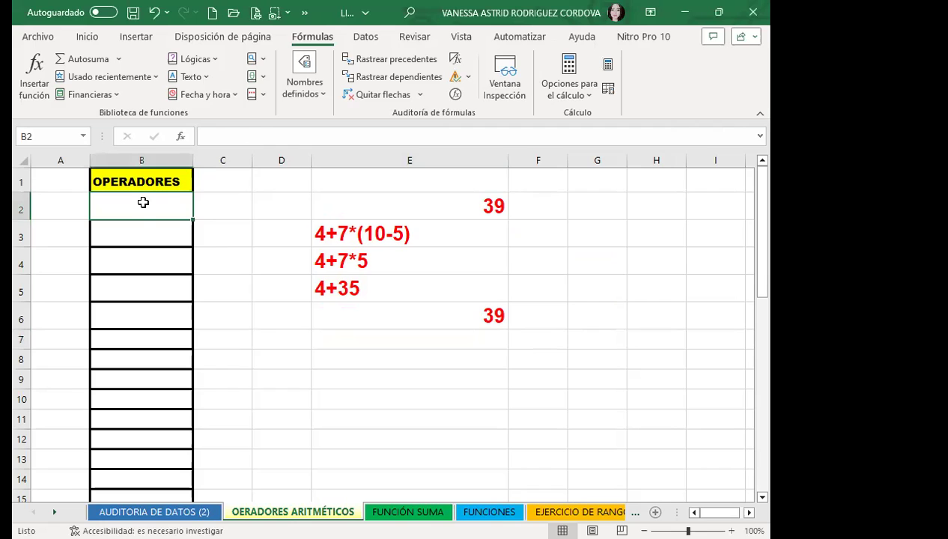
{"action": "type", "text": "="}
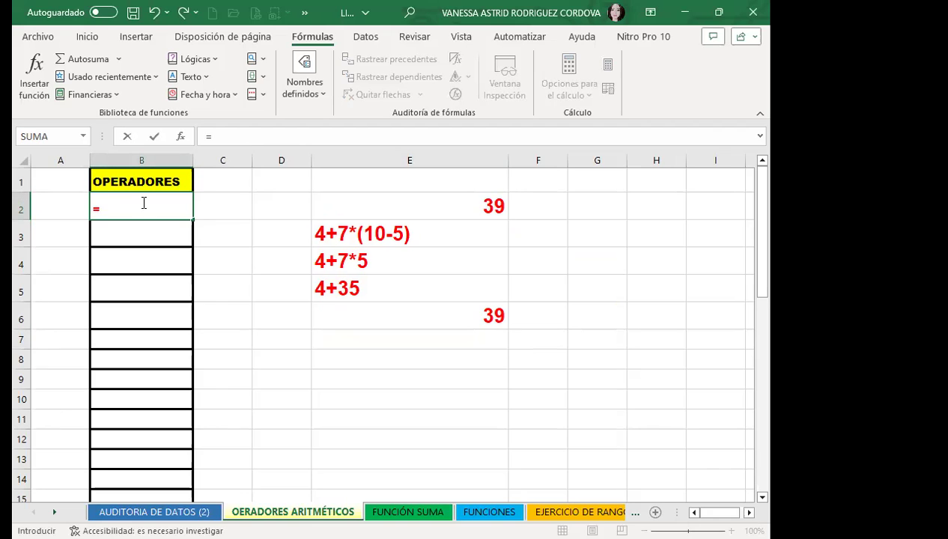
{"action": "type", "text": "4+7/8*5"}
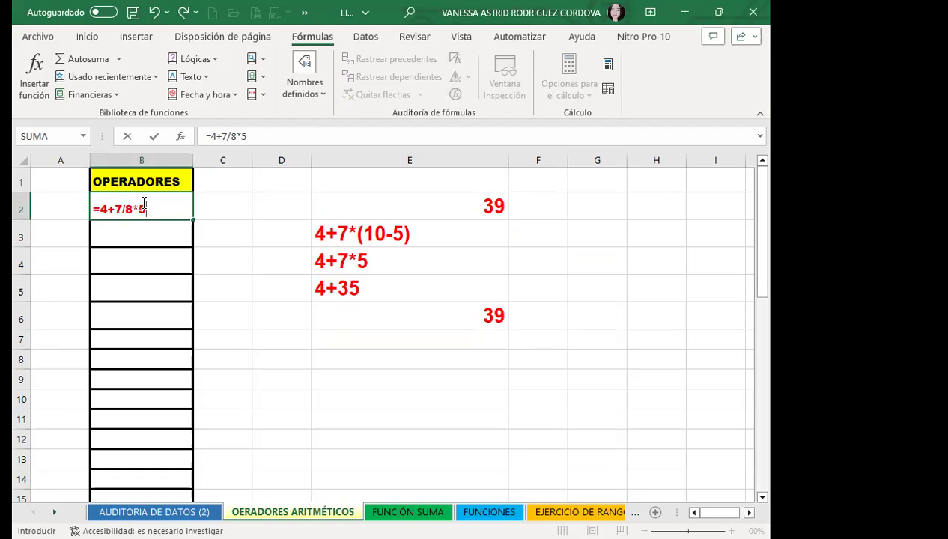
{"action": "key", "text": "Return"}
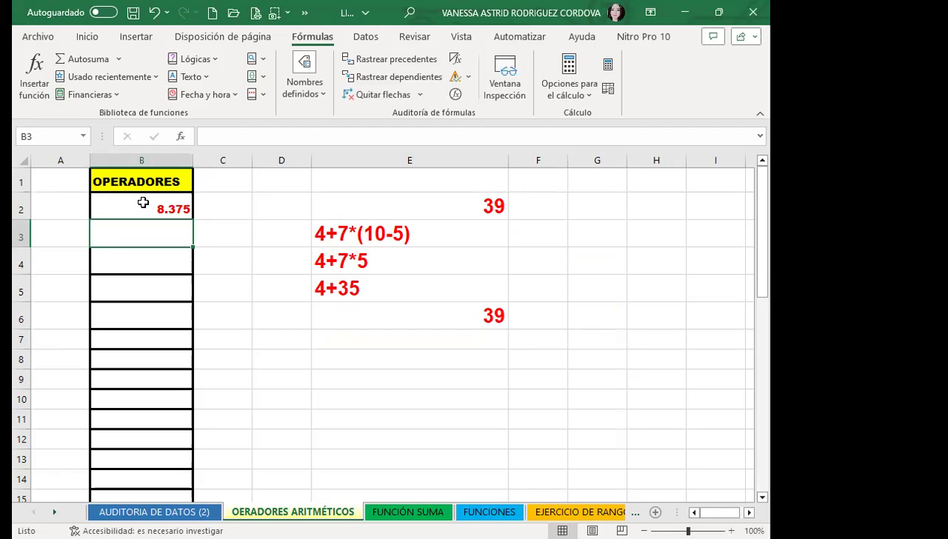
- Type the plain expression 12/7*56-4+85 into B3 and return to that cell
{"action": "type", "text": "12/7"}
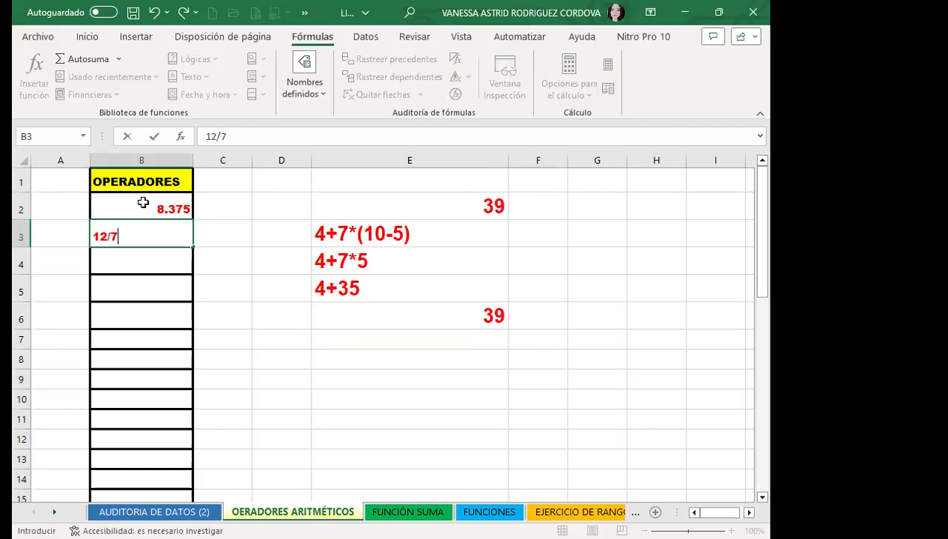
{"action": "type", "text": "*56-4+85"}
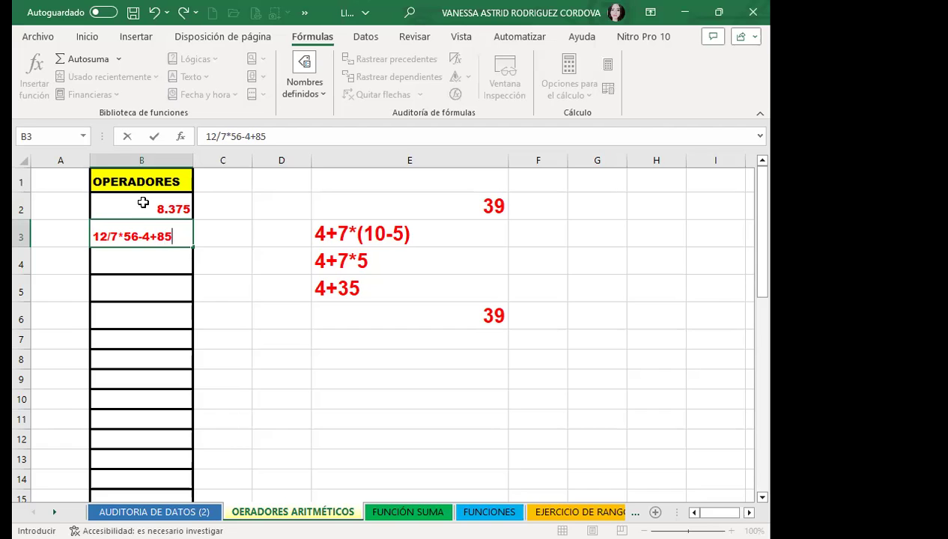
{"action": "key", "text": "Return"}
{"action": "key", "text": "Up"}
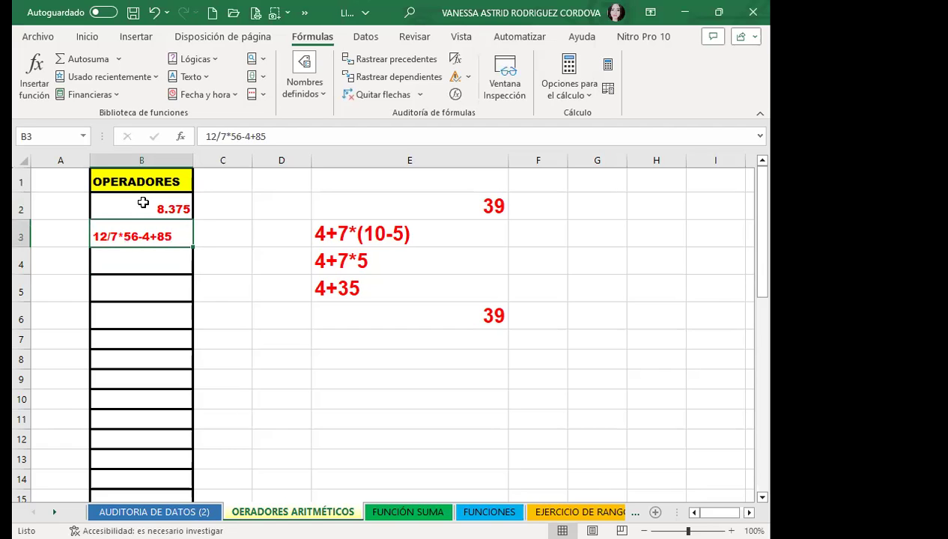
- Convert B3's expression into a formula so it shows 177
{"action": "left_click", "coordinate": [88, 236]}
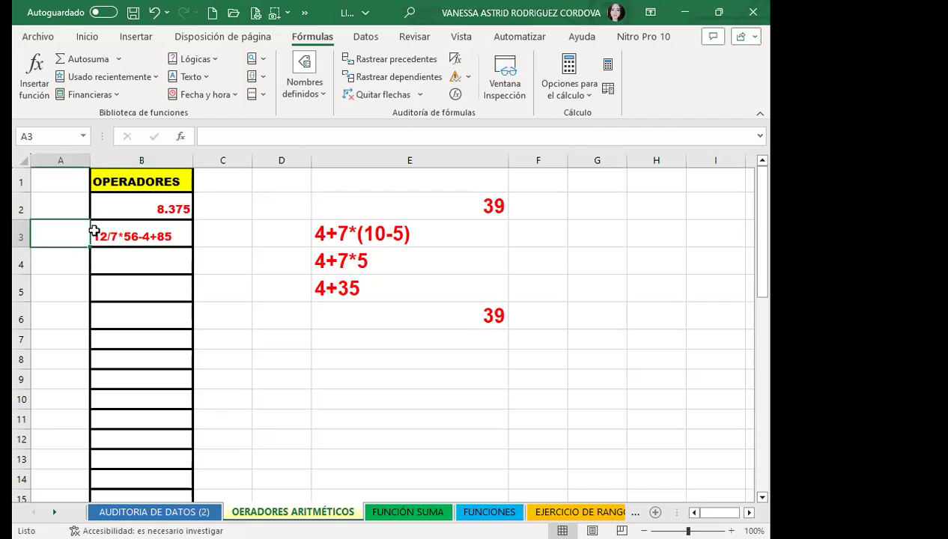
{"action": "double_click", "coordinate": [95, 236]}
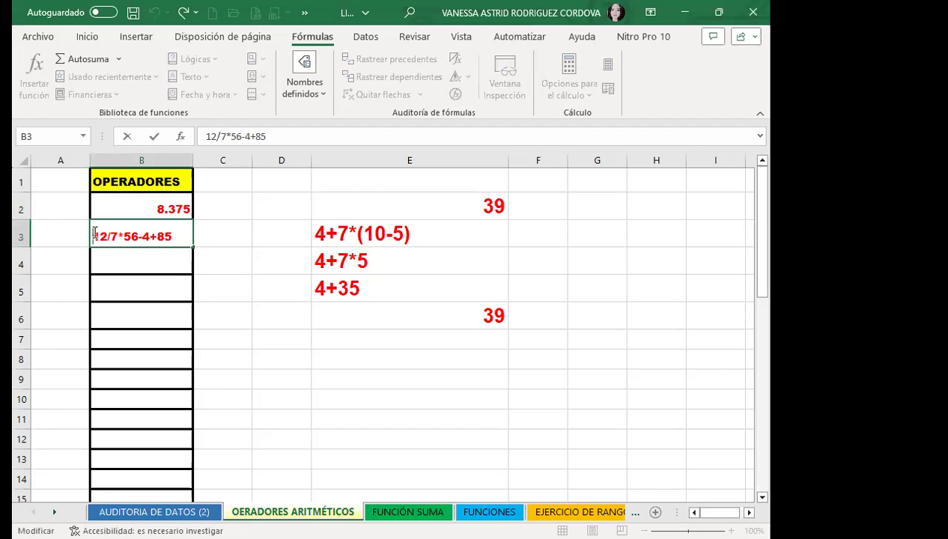
{"action": "key", "text": "Return"}
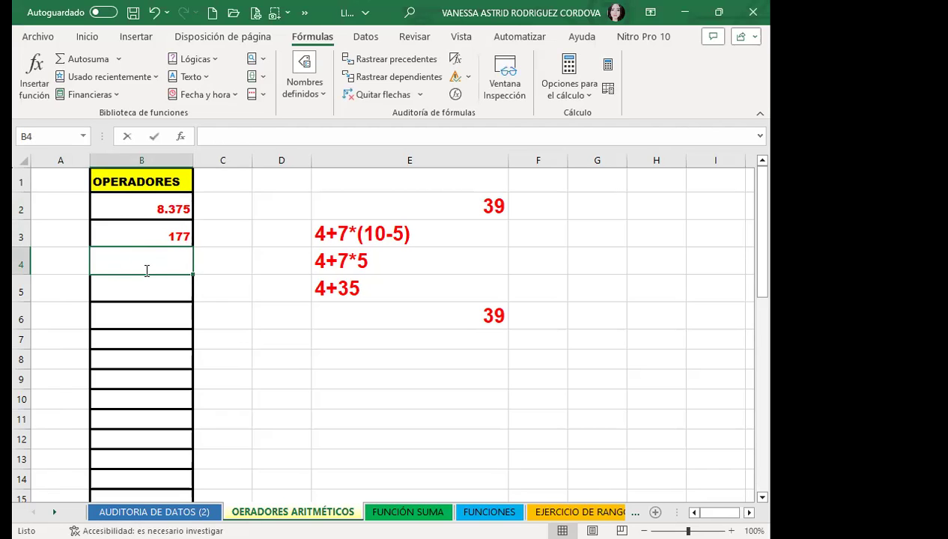
- Enter =12+45, =45*5 and =5/2 in B4–B6, then review the formulas in B6 and B2
{"action": "type", "text": "=12+45"}
{"action": "key", "text": "Return"}
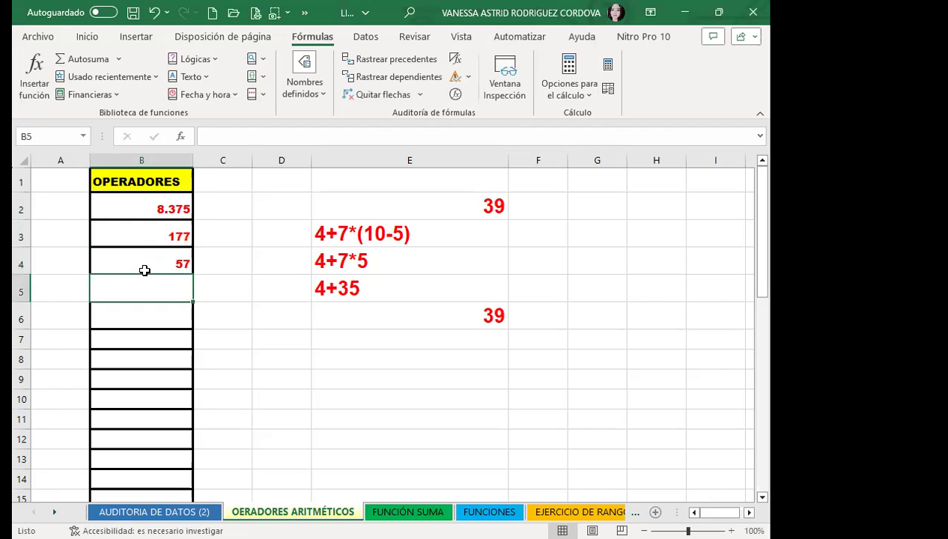
{"action": "type", "text": "=45*5"}
{"action": "key", "text": "Return"}
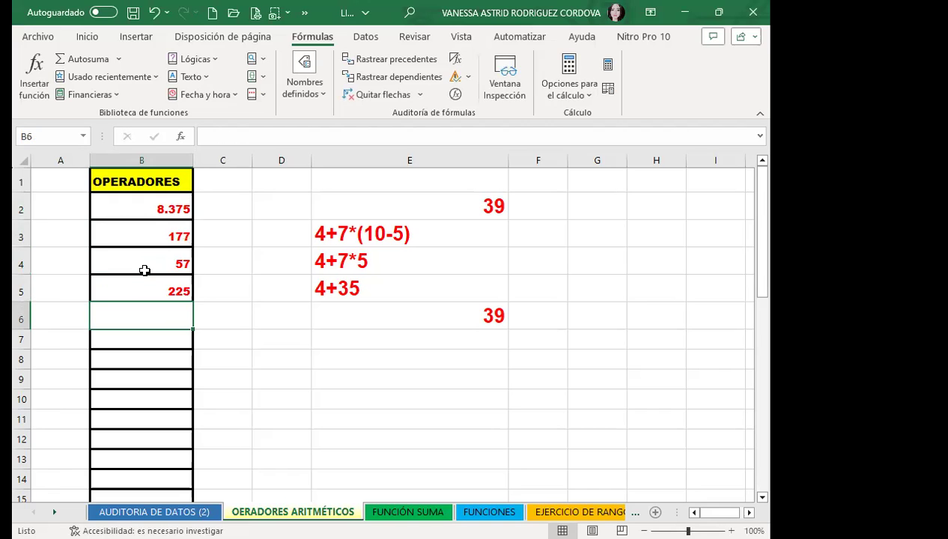
{"action": "type", "text": "=5/2"}
{"action": "key", "text": "Return"}
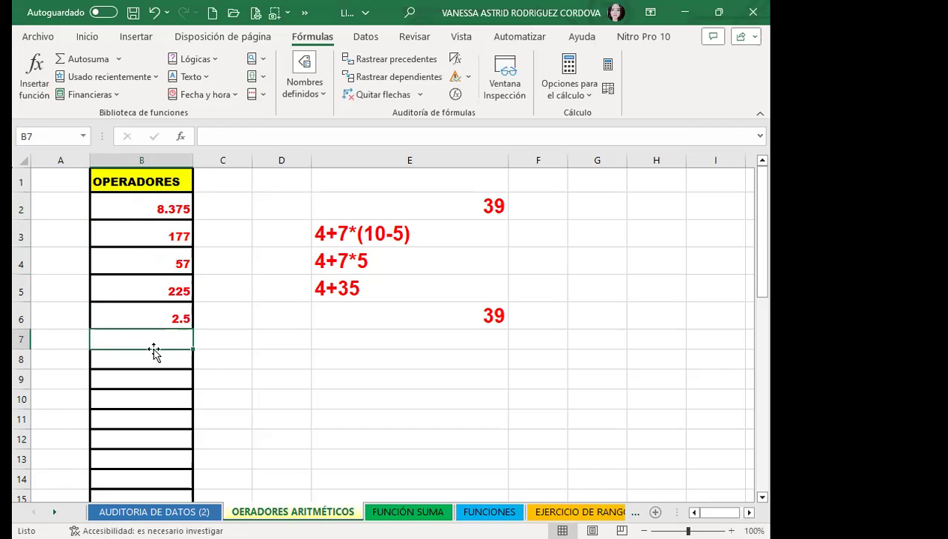
{"action": "left_click", "coordinate": [156, 315]}
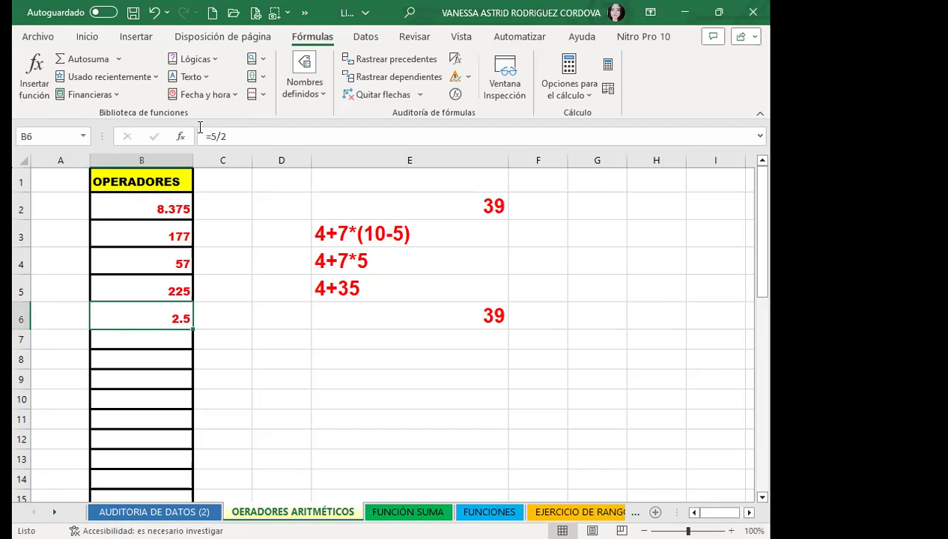
{"action": "left_click", "coordinate": [167, 202]}
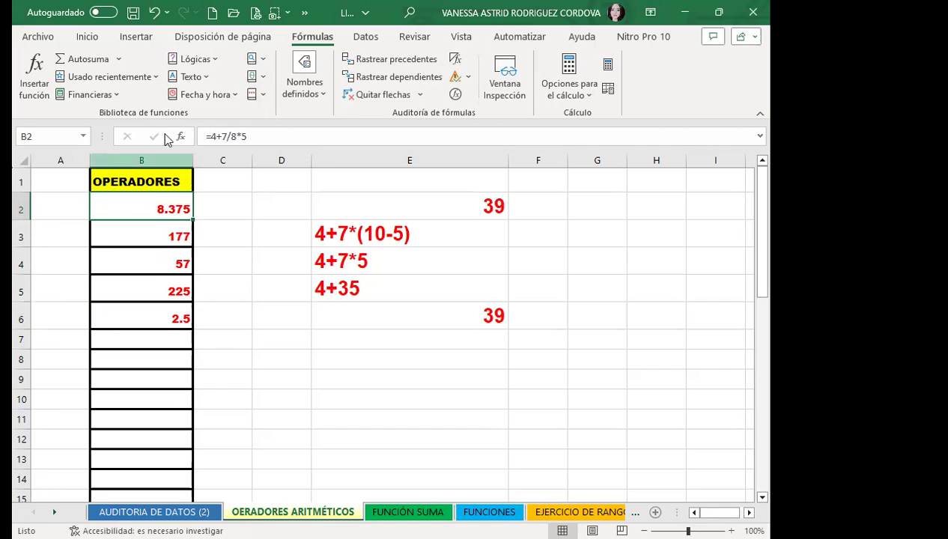
{"action": "left_click", "coordinate": [152, 337]}
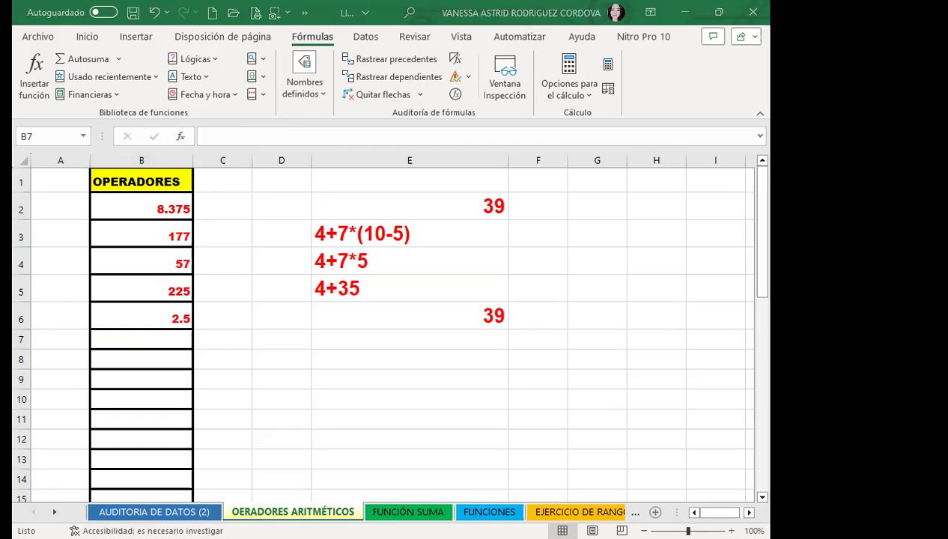
- Enter 5^3 in B7 and prefix it with = so it shows 125
{"action": "left_click", "coordinate": [146, 342]}
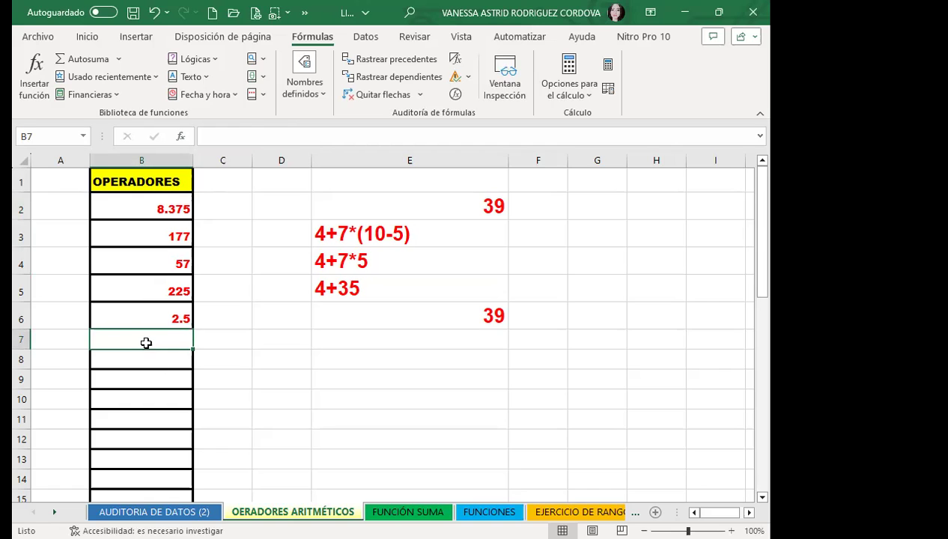
{"action": "type", "text": "5"}
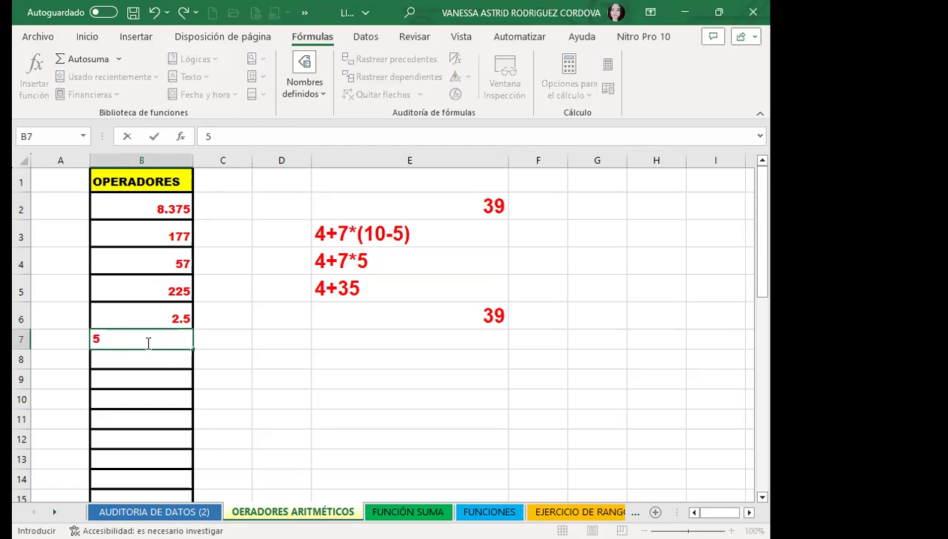
{"action": "key", "text": "alt"}
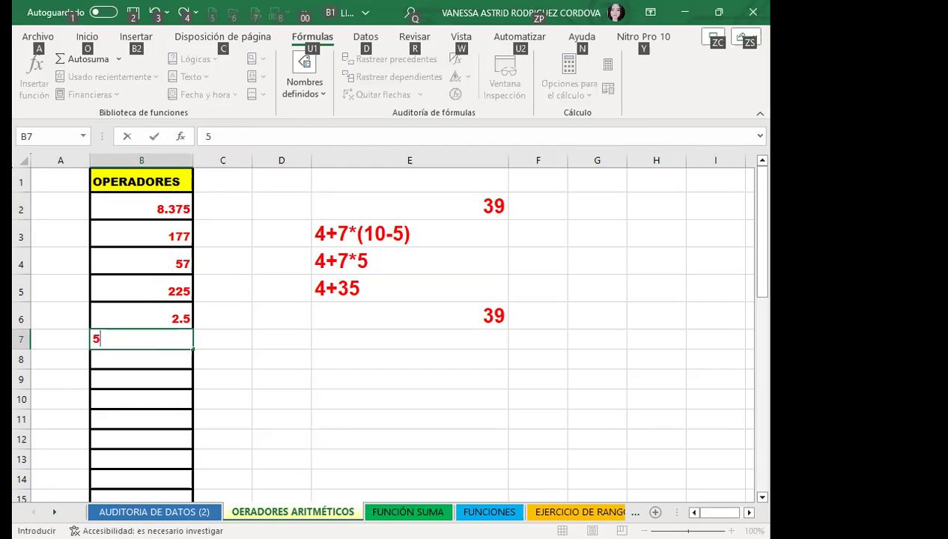
{"action": "type", "text": "^"}
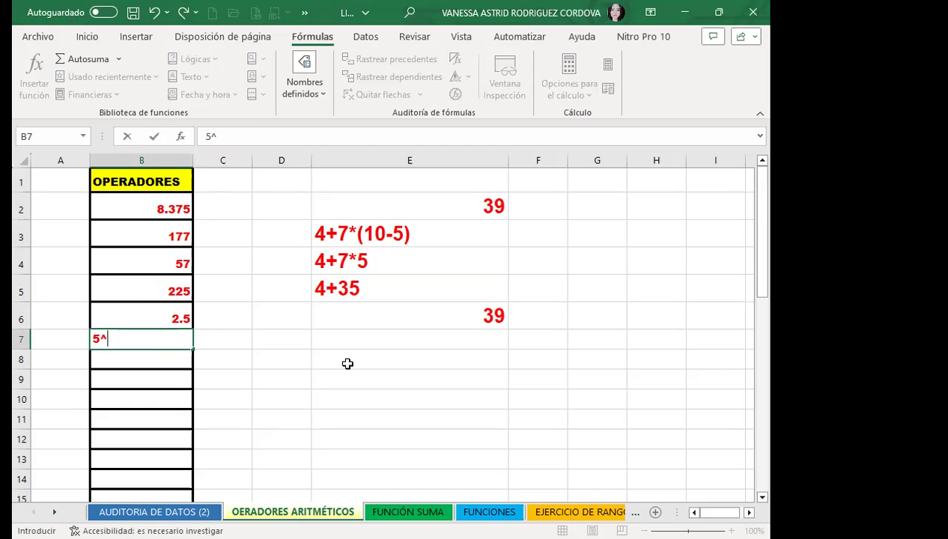
{"action": "type", "text": "3"}
{"action": "key", "text": "Return"}
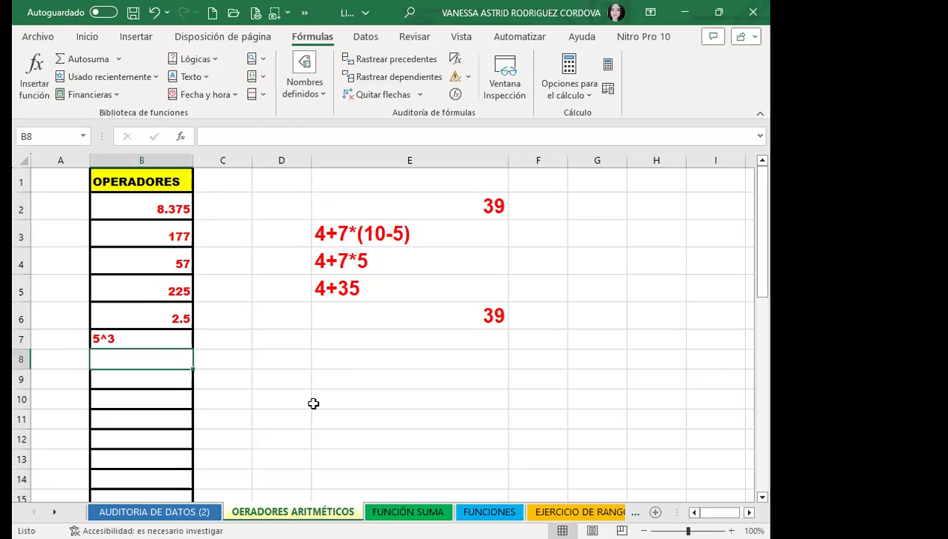
{"action": "double_click", "coordinate": [94, 337]}
{"action": "type", "text": "="}
{"action": "key", "text": "Return"}
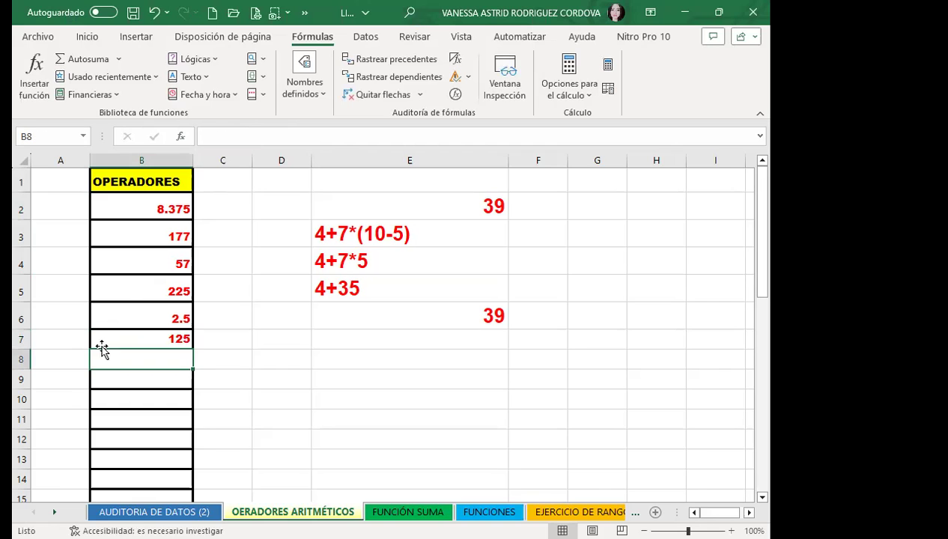
- Review the formulas in B7, B2 and B3
{"action": "left_click", "coordinate": [172, 341]}
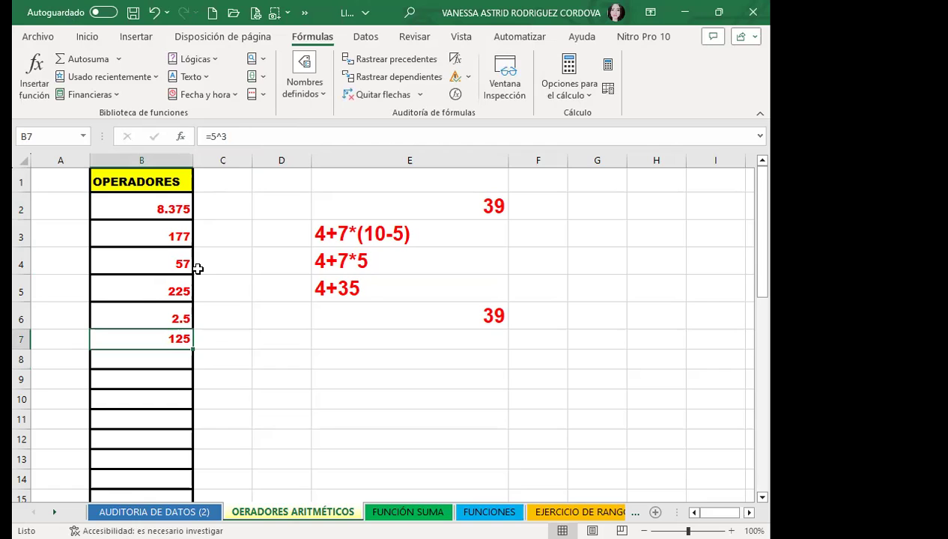
{"action": "left_click", "coordinate": [141, 208]}
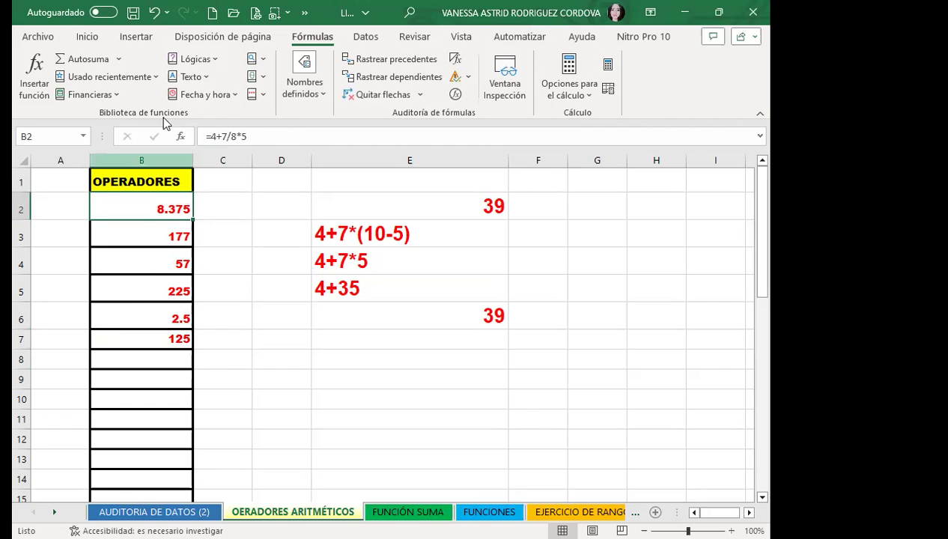
{"action": "left_click", "coordinate": [149, 338]}
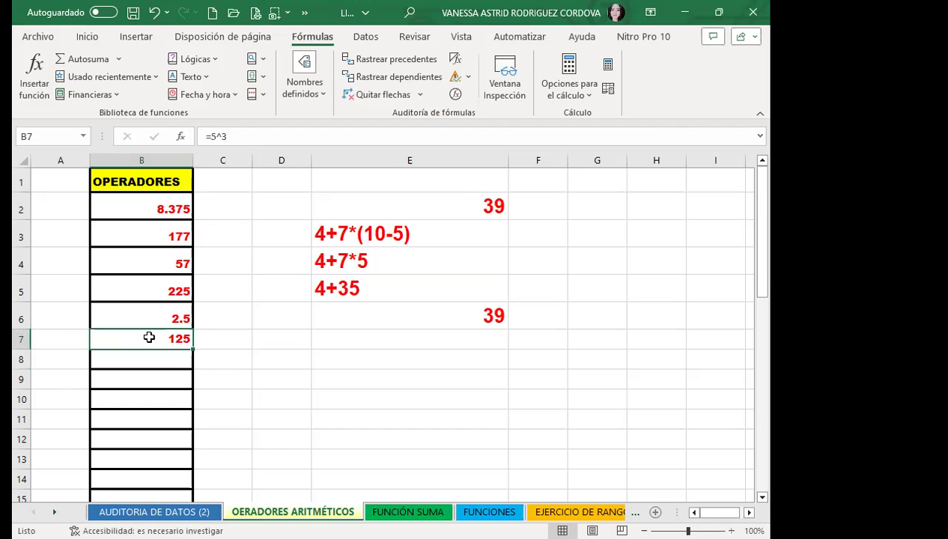
{"action": "left_click", "coordinate": [138, 231]}
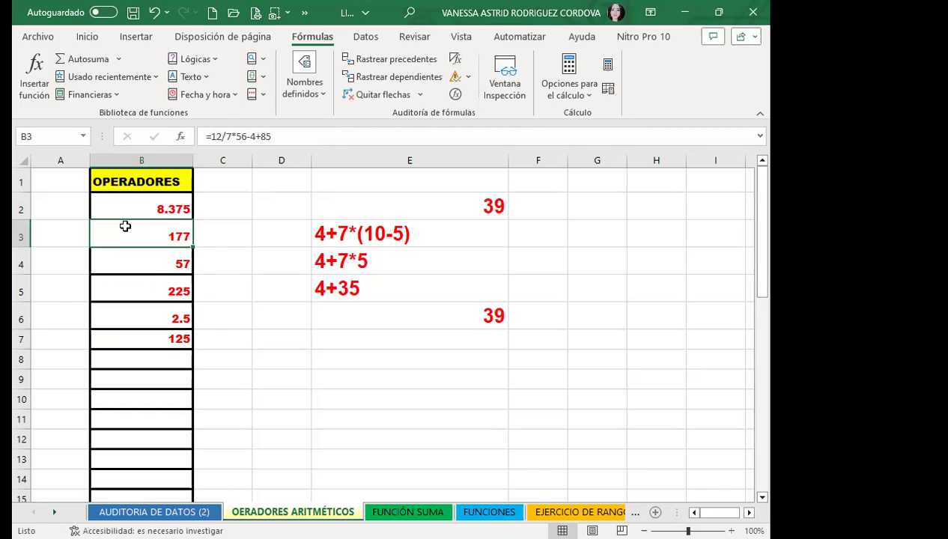
{"action": "left_click", "coordinate": [454, 98]}
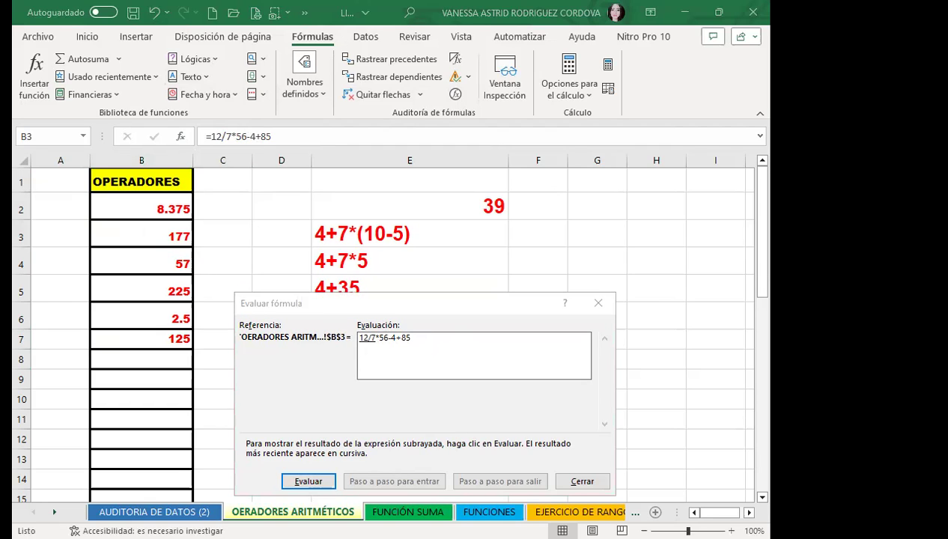
{"action": "left_click", "coordinate": [302, 356]}
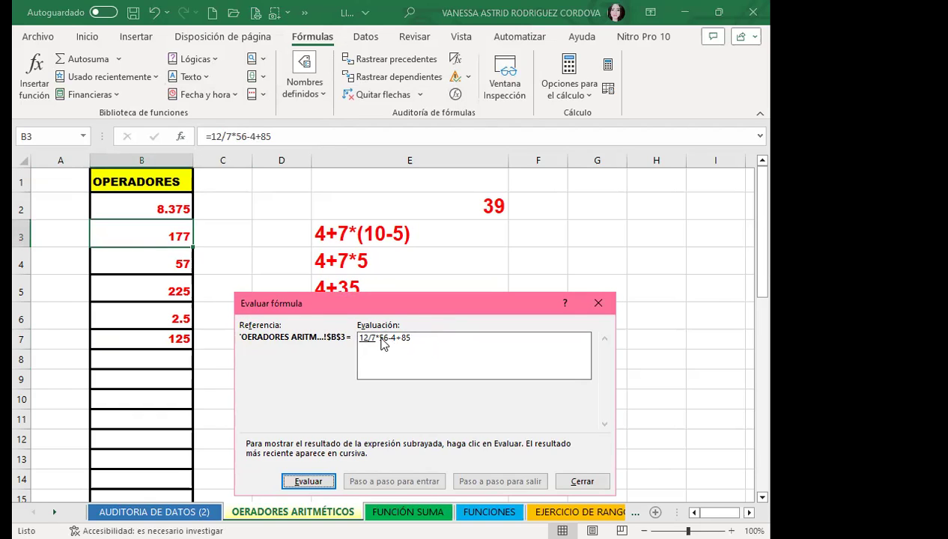
{"action": "left_click", "coordinate": [313, 416]}
{"action": "left_click", "coordinate": [313, 416]}
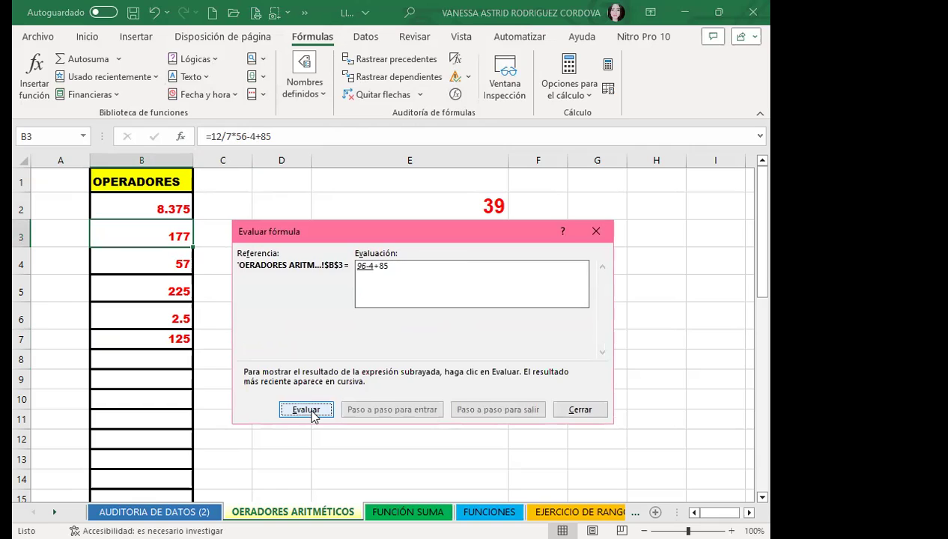
{"action": "left_click", "coordinate": [314, 416]}
{"action": "left_click", "coordinate": [313, 416]}
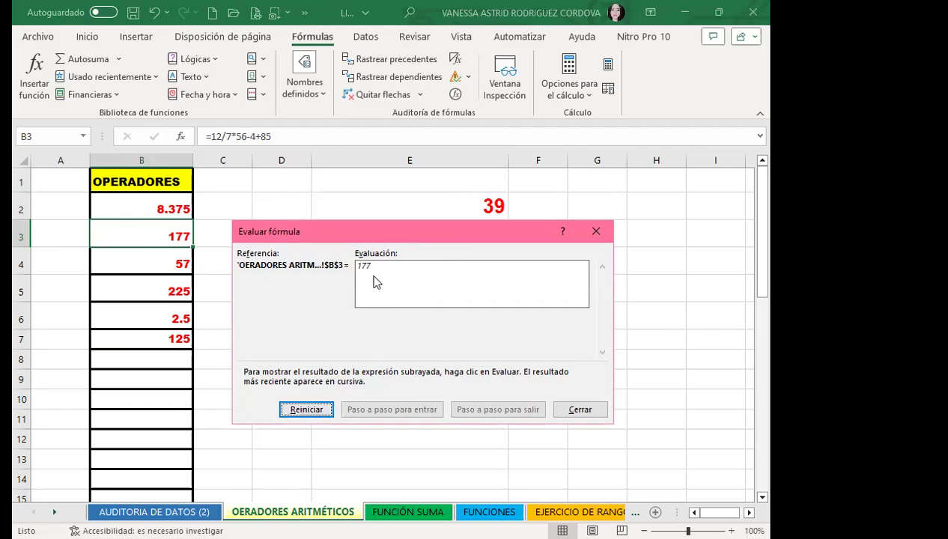
{"action": "left_click", "coordinate": [596, 232]}
{"action": "left_click", "coordinate": [162, 266]}
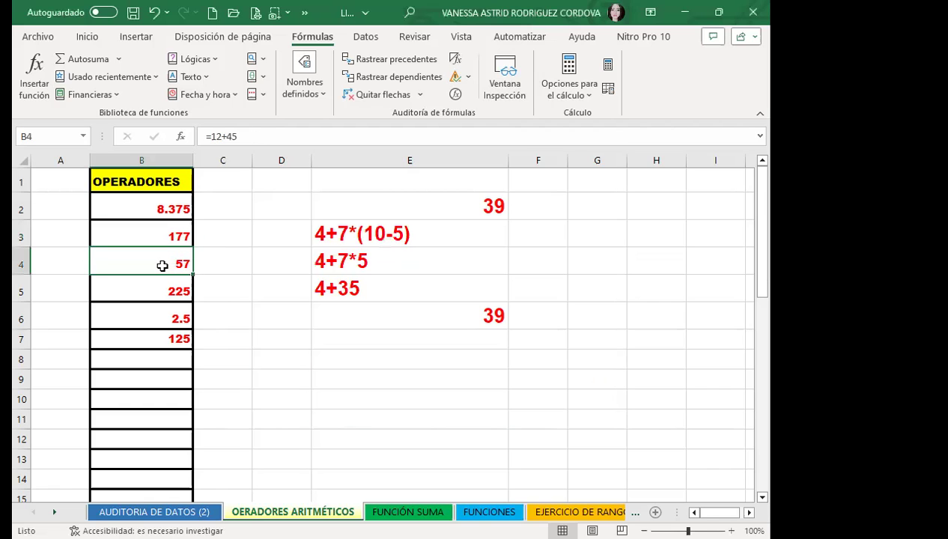
{"action": "left_click", "coordinate": [129, 335]}
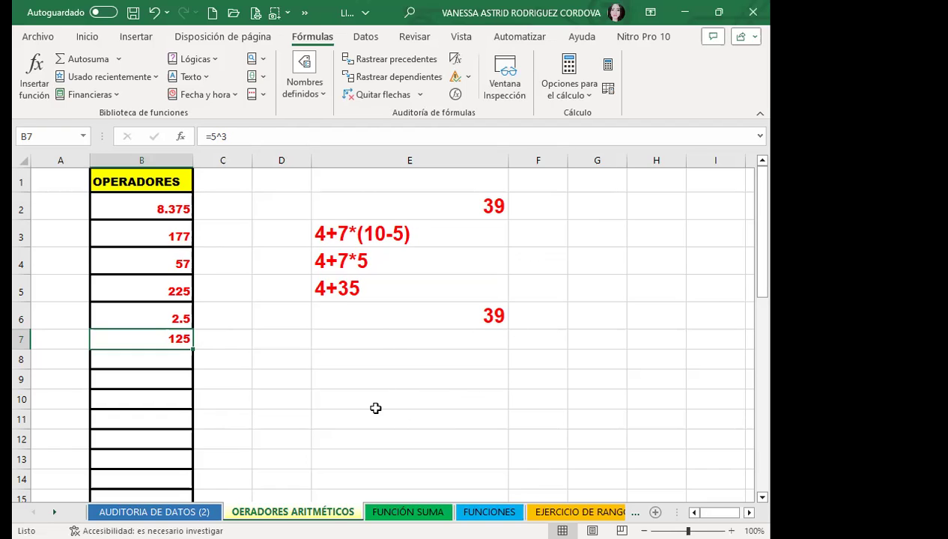
{"action": "left_click", "coordinate": [138, 318]}
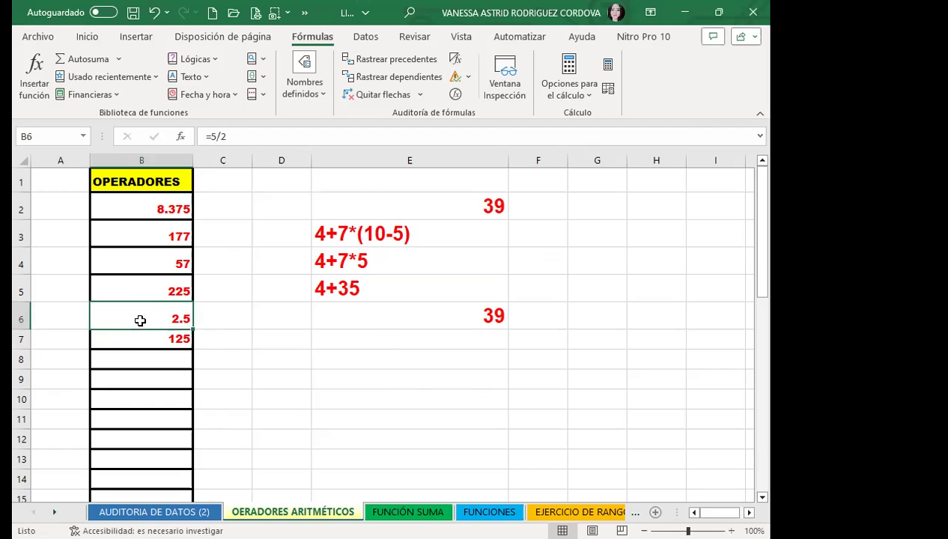
{"action": "left_click_drag", "start_coordinate": [161, 352], "coordinate": [169, 341]}
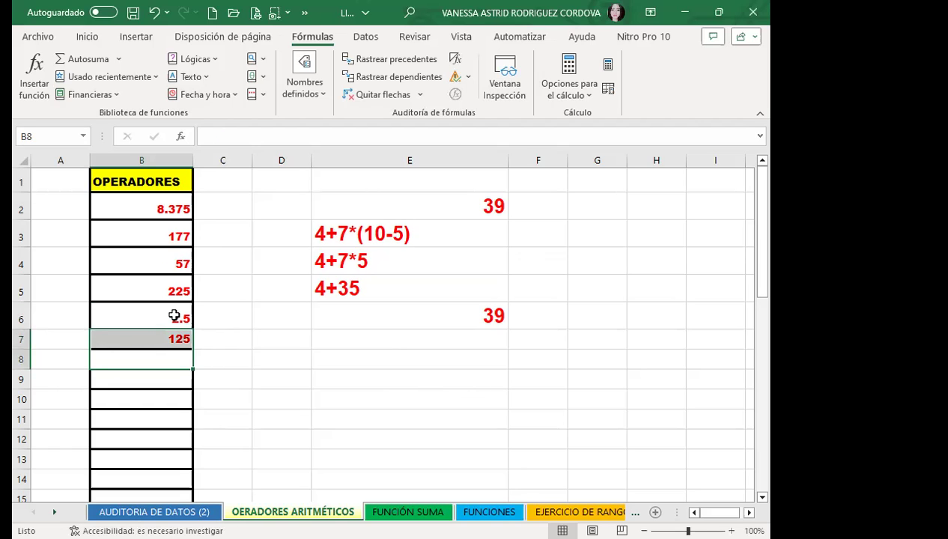
{"action": "scroll", "coordinate": [183, 321], "scroll_direction": "down", "scroll_amount": 1}
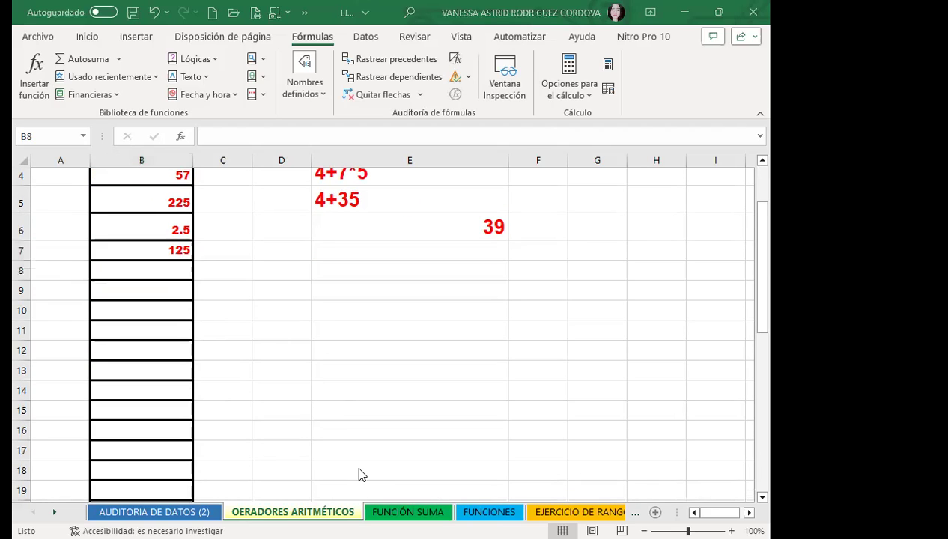
{"action": "scroll", "coordinate": [337, 321], "scroll_direction": "down", "scroll_amount": 2}
{"action": "scroll", "coordinate": [336, 321], "scroll_direction": "down", "scroll_amount": 1}
{"action": "scroll", "coordinate": [337, 322], "scroll_direction": "down", "scroll_amount": 2}
{"action": "scroll", "coordinate": [337, 322], "scroll_direction": "down", "scroll_amount": 1}
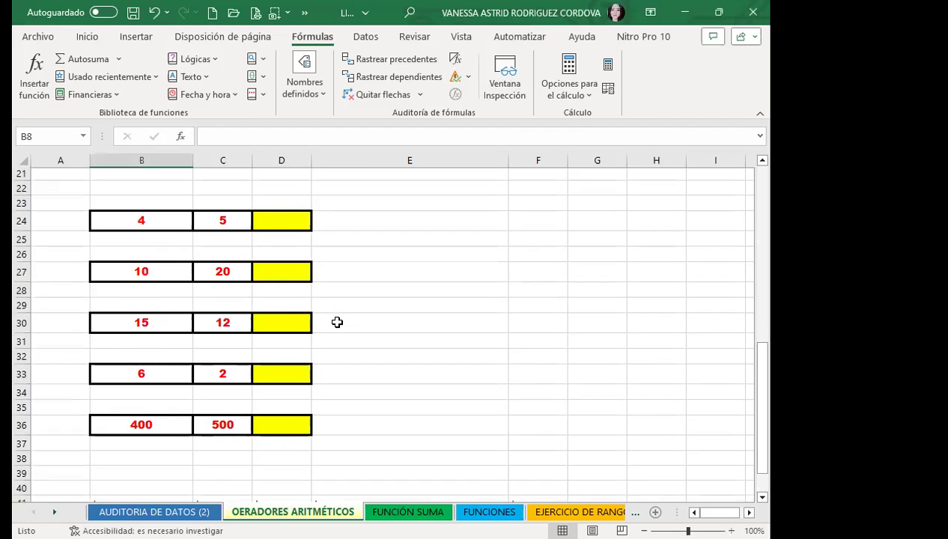
{"action": "left_click", "coordinate": [286, 224]}
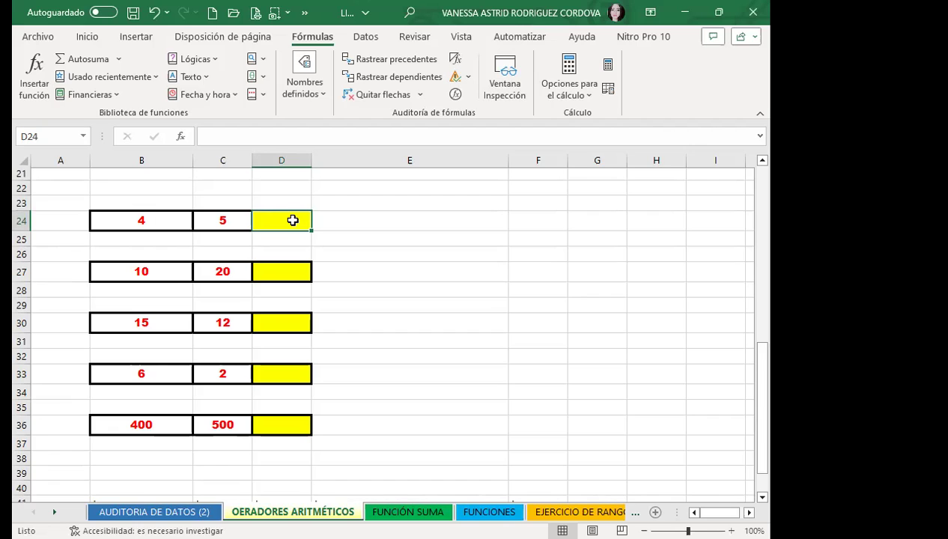
- Enter =B24*C24 in D24 so it shows 20
{"action": "type", "text": "="}
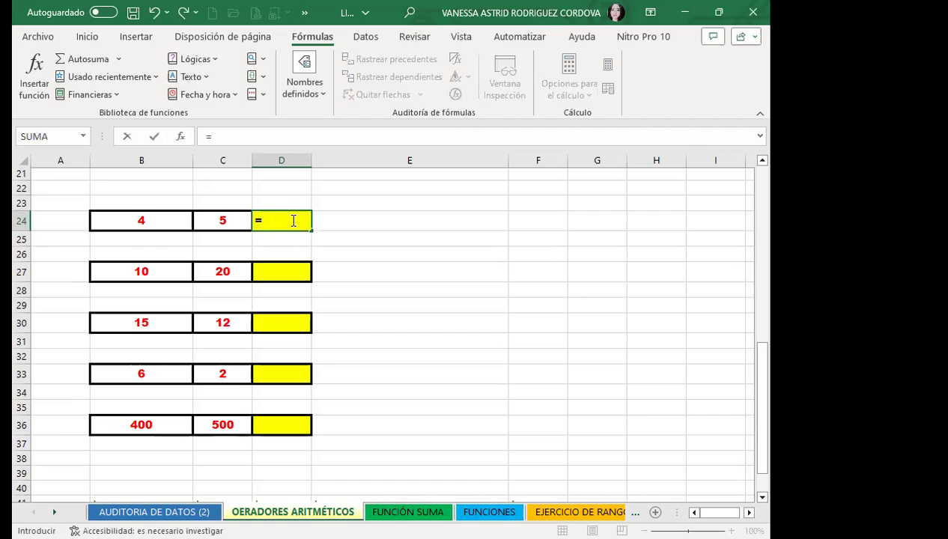
{"action": "left_click", "coordinate": [154, 218]}
{"action": "type", "text": "*"}
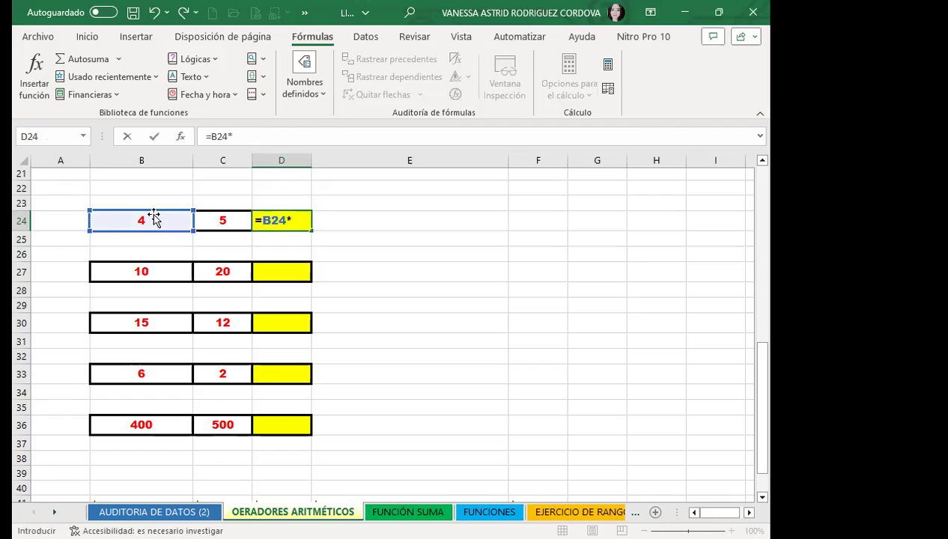
{"action": "left_click", "coordinate": [236, 221]}
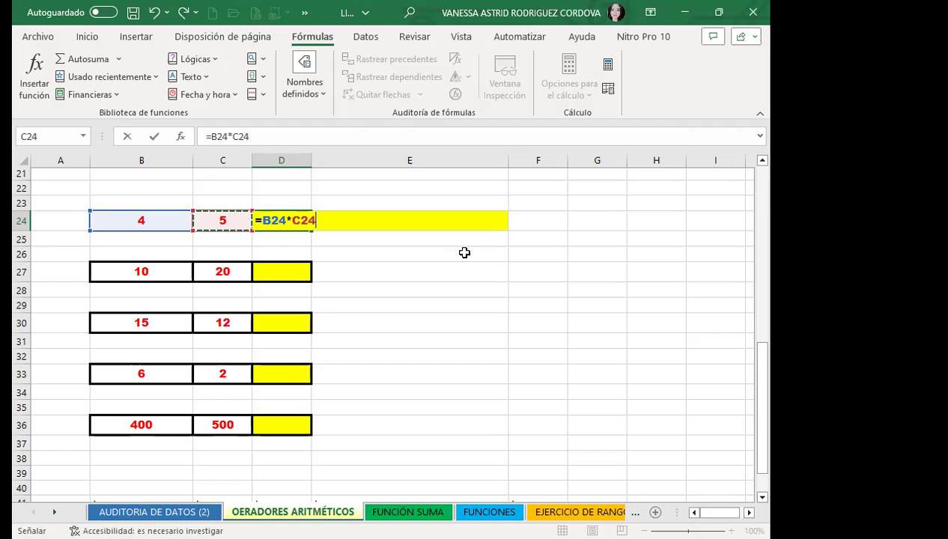
{"action": "key", "text": "Return"}
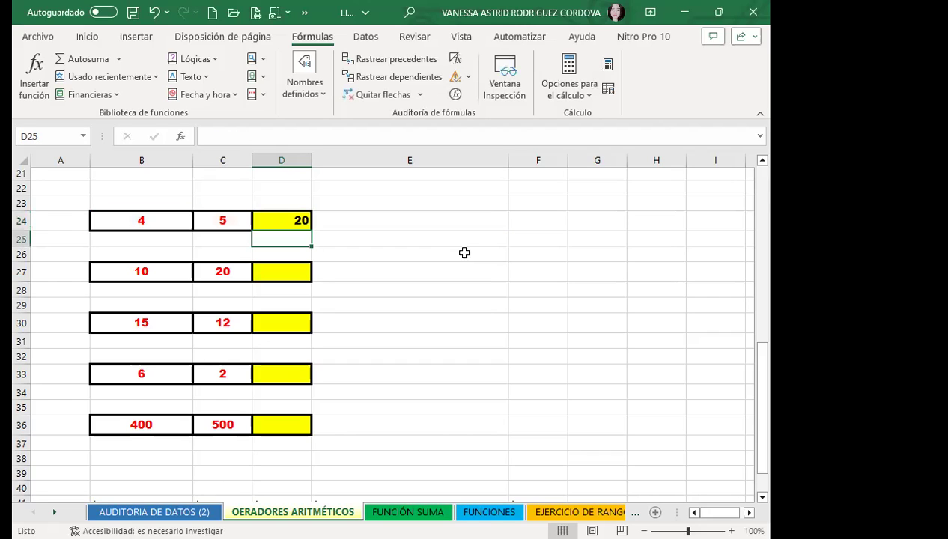
- Enter =B27/C27 in D27 so it shows 0.5
{"action": "key", "text": "Down"}
{"action": "key", "text": "Down"}
{"action": "type", "text": "="}
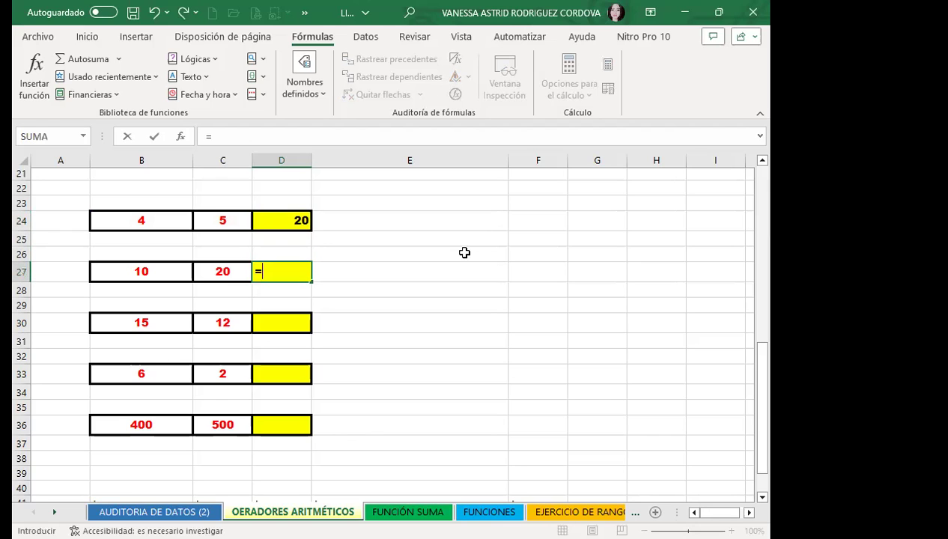
{"action": "left_click", "coordinate": [180, 280]}
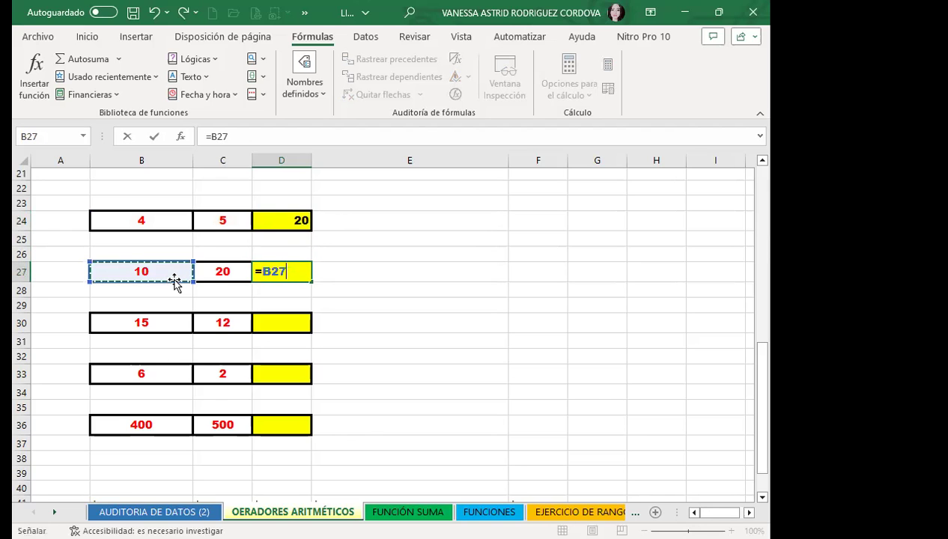
{"action": "type", "text": "/"}
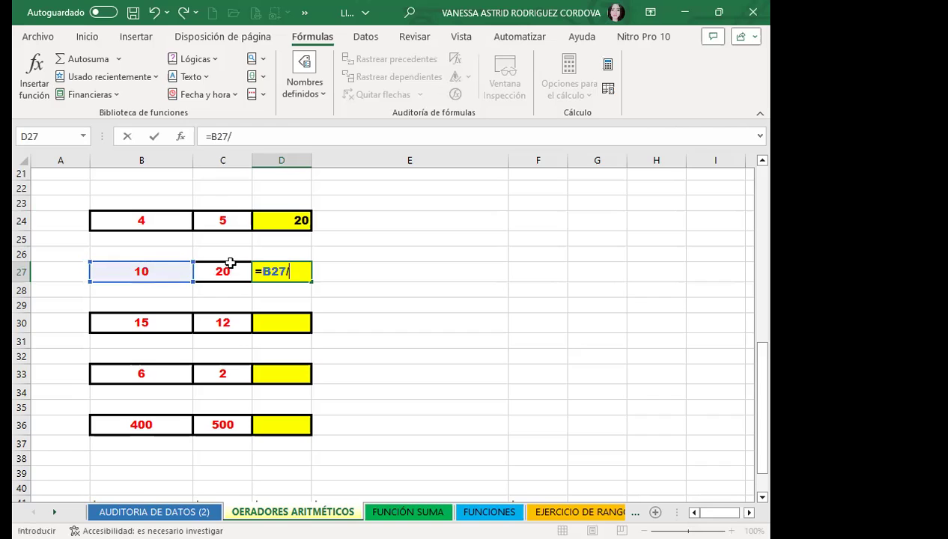
{"action": "left_click", "coordinate": [230, 263]}
{"action": "key", "text": "Return"}
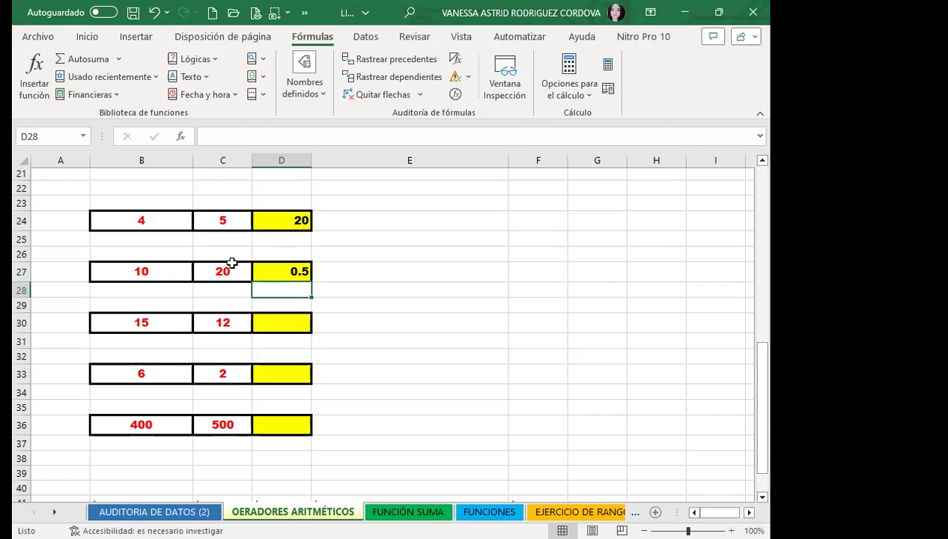
- Enter =B30^C30 in D30 so it shows 1.29746E+14
{"action": "left_click", "coordinate": [281, 322]}
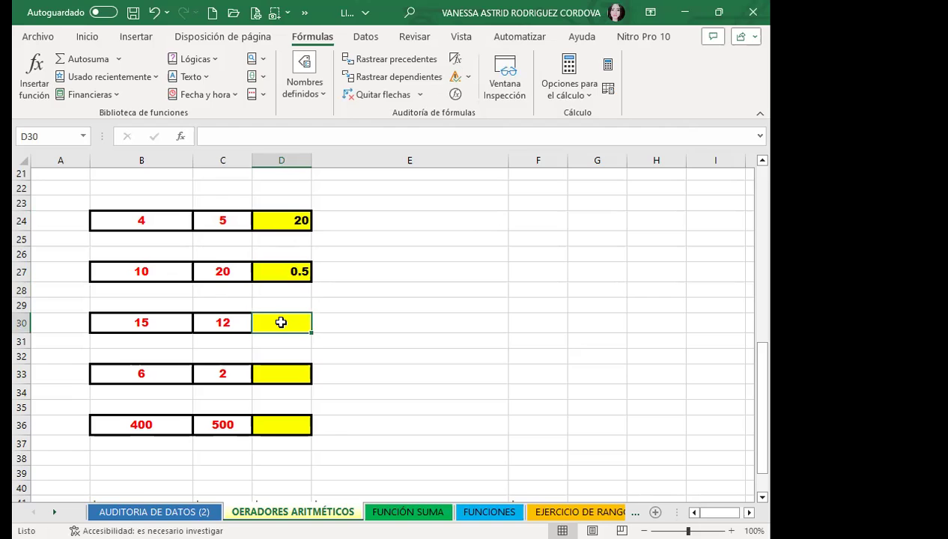
{"action": "type", "text": "="}
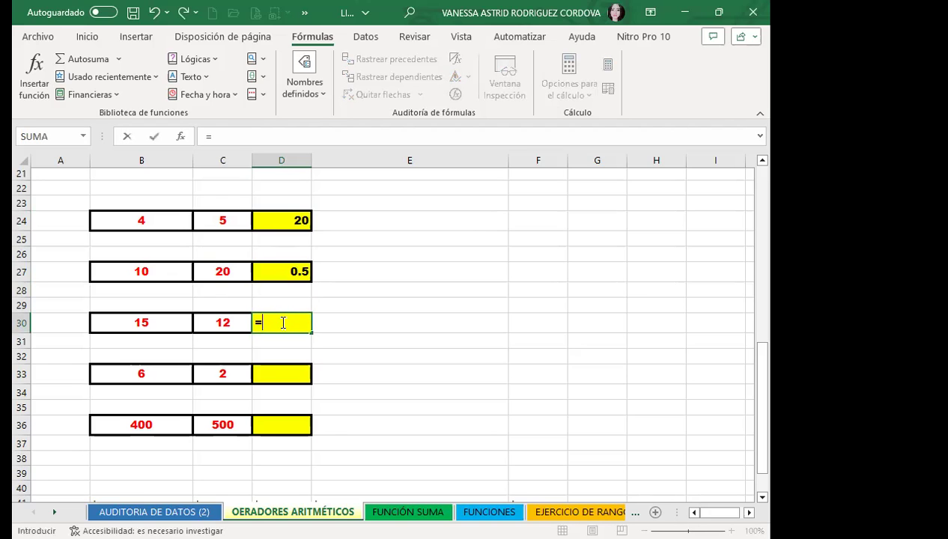
{"action": "left_click", "coordinate": [140, 324]}
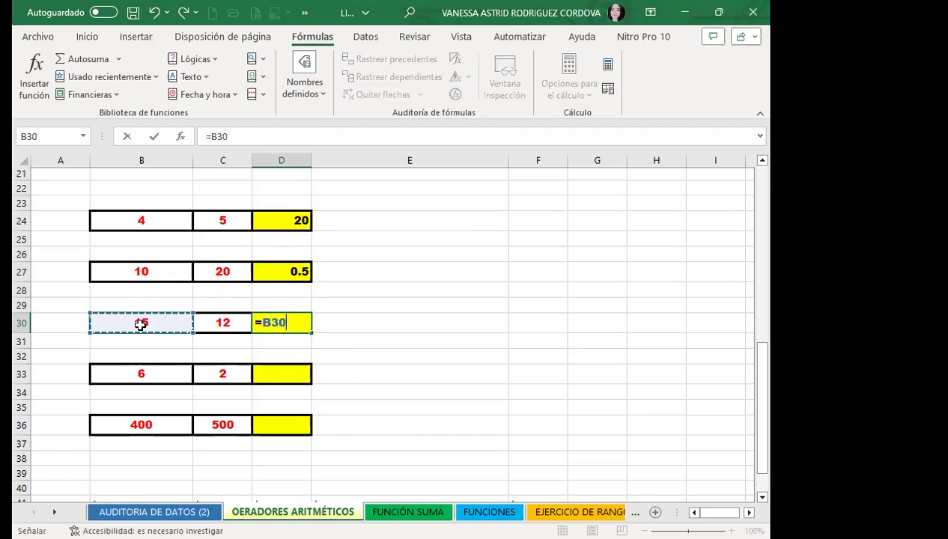
{"action": "type", "text": "@"}
{"action": "key", "text": "BackSpace"}
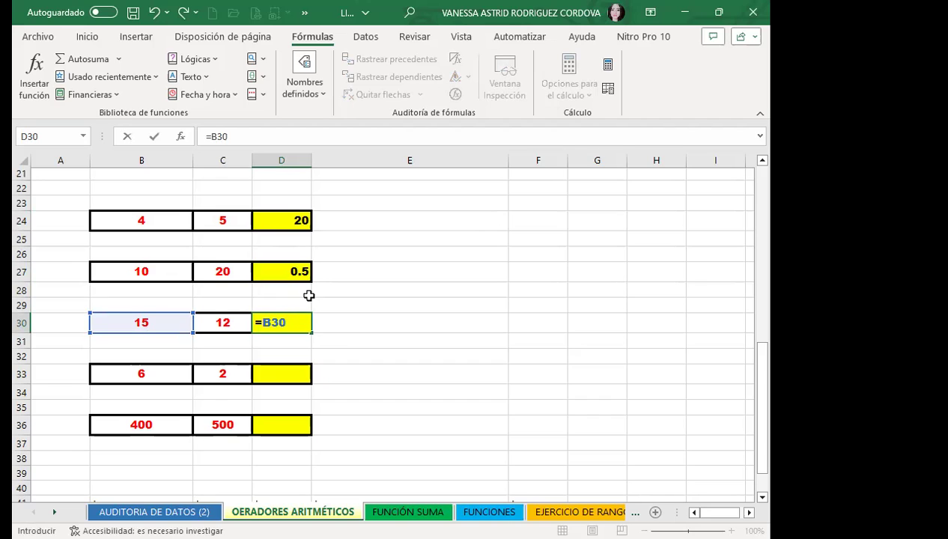
{"action": "key", "text": "alt"}
{"action": "type", "text": "^"}
{"action": "left_click", "coordinate": [226, 320]}
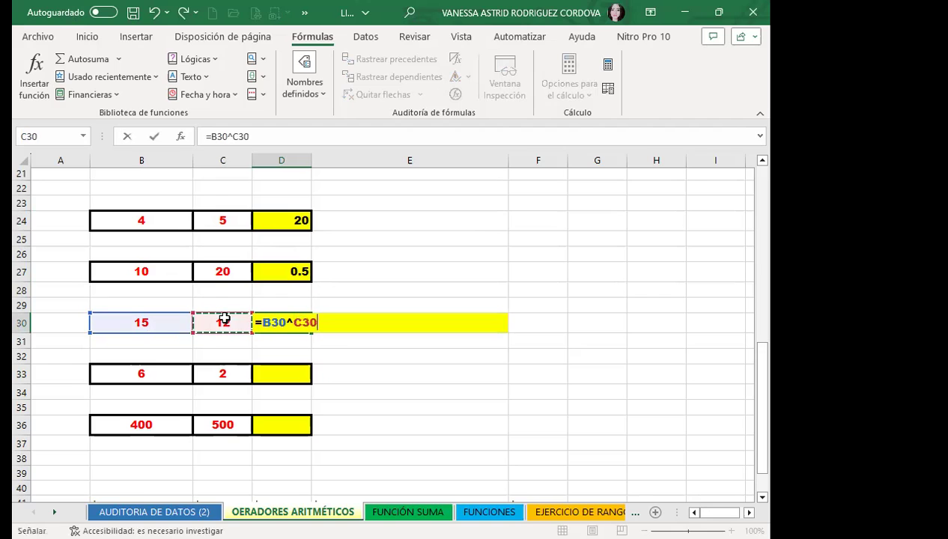
{"action": "key", "text": "Return"}
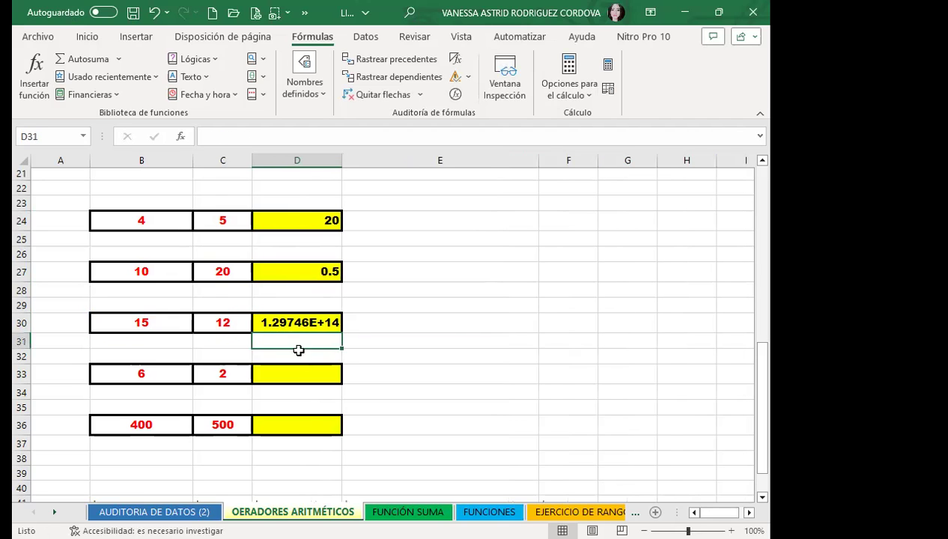
{"action": "left_click", "coordinate": [304, 322]}
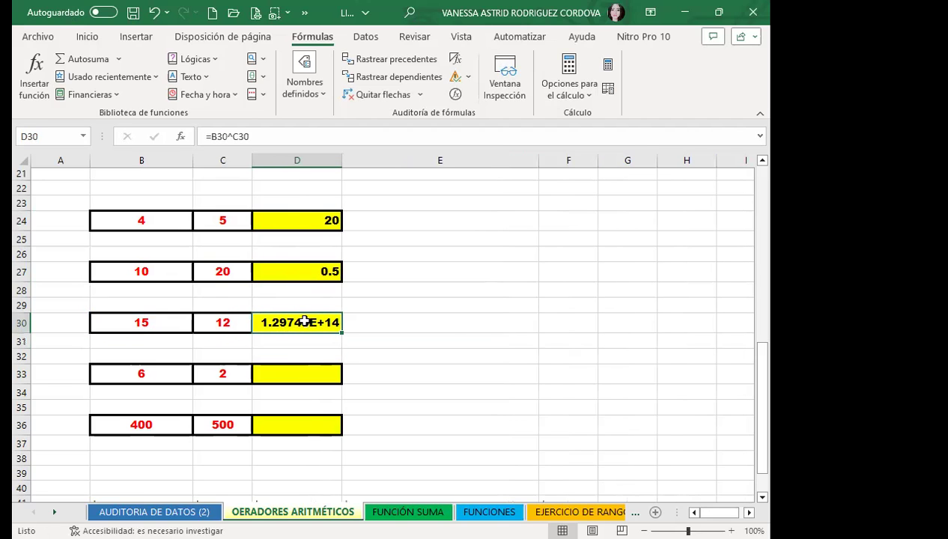
- Enter =B33-C33 in D33 so it shows 4
{"action": "left_click", "coordinate": [285, 380]}
{"action": "type", "text": "="}
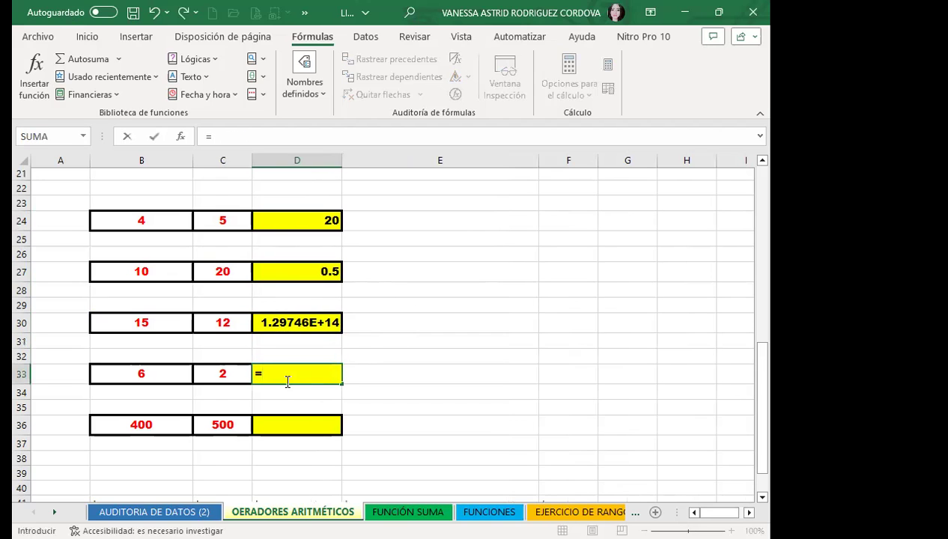
{"action": "left_click", "coordinate": [178, 375]}
{"action": "type", "text": "-"}
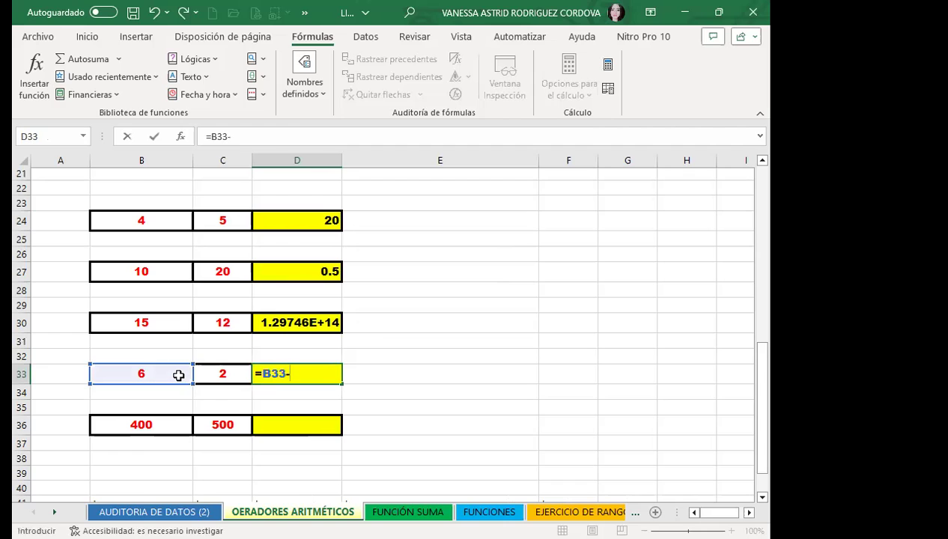
{"action": "left_click", "coordinate": [216, 369]}
{"action": "key", "text": "Return"}
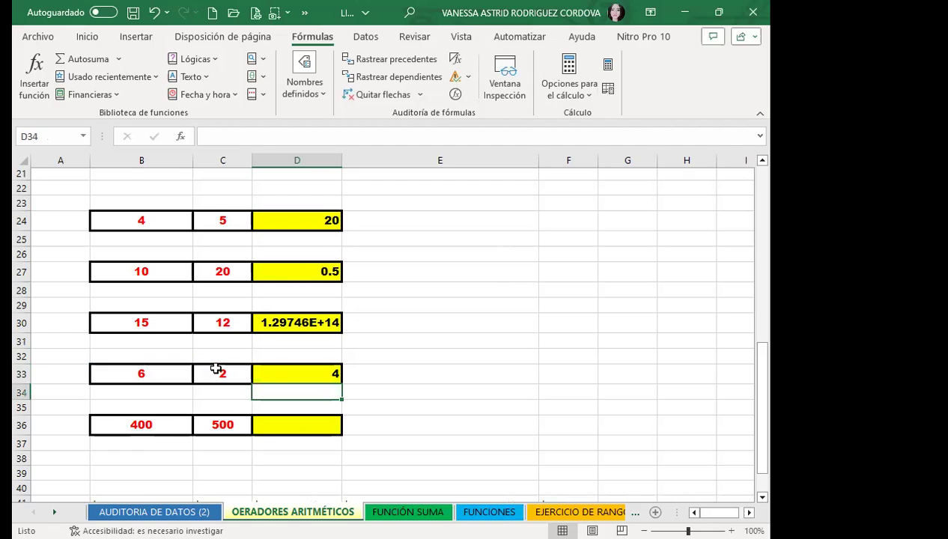
{"action": "left_click", "coordinate": [297, 368]}
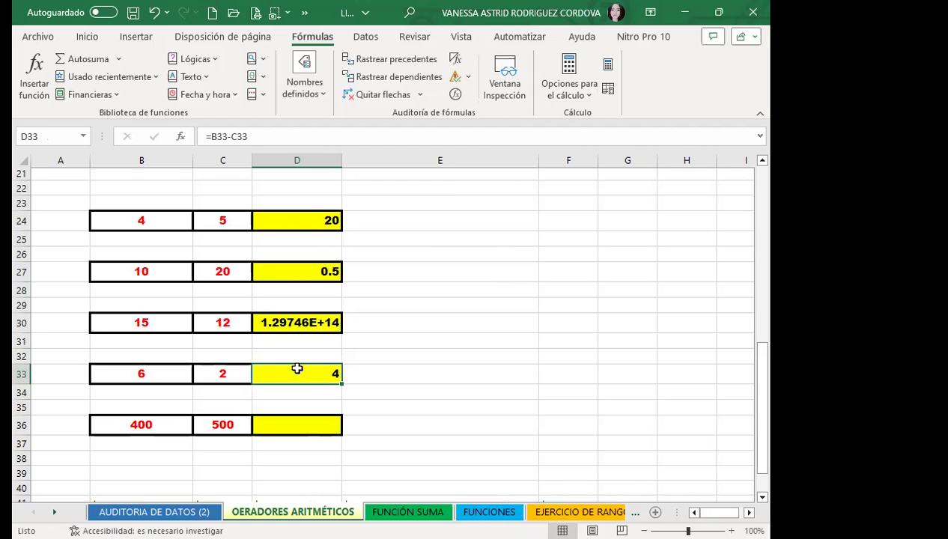
{"action": "left_click", "coordinate": [296, 421]}
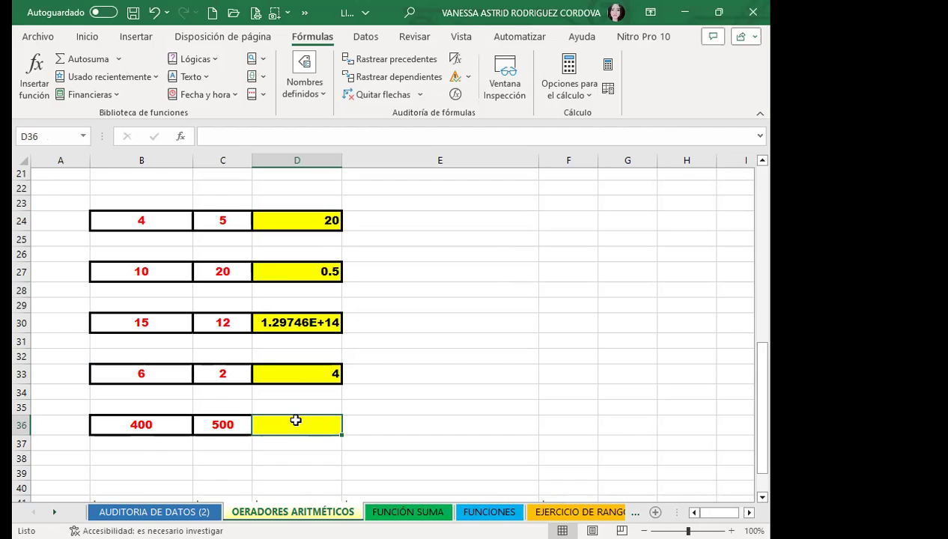
- Enter =B36*C36 in D36, which displays 20000000% under percentage formatting
{"action": "type", "text": "="}
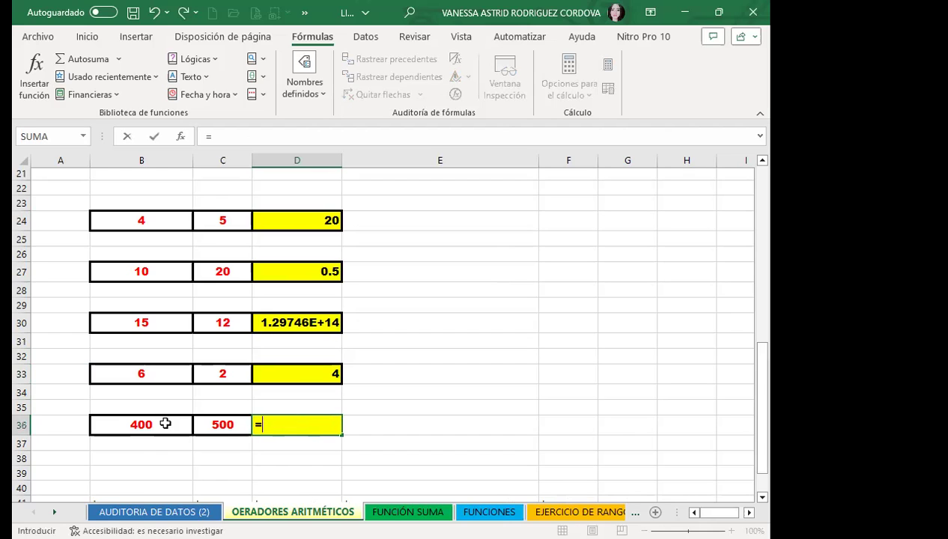
{"action": "left_click", "coordinate": [165, 424]}
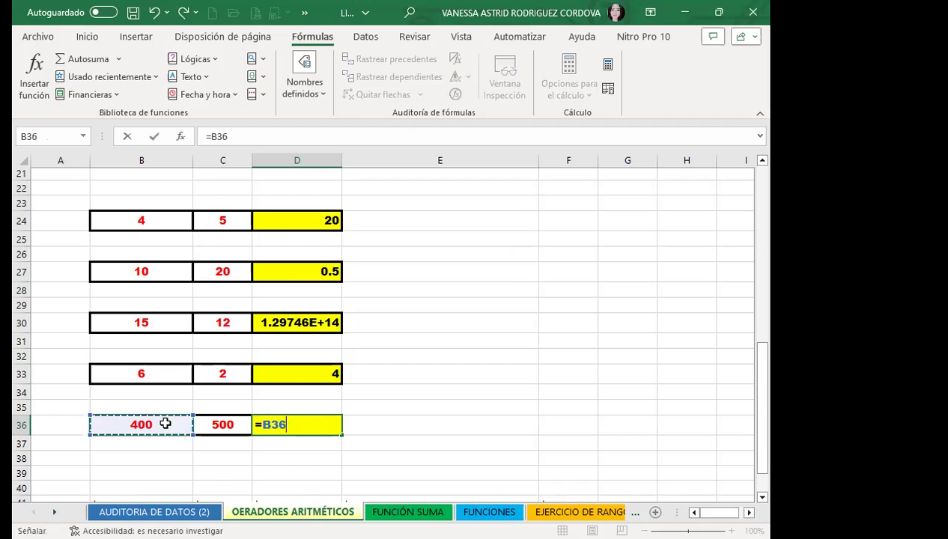
{"action": "type", "text": "*"}
{"action": "left_click", "coordinate": [238, 433]}
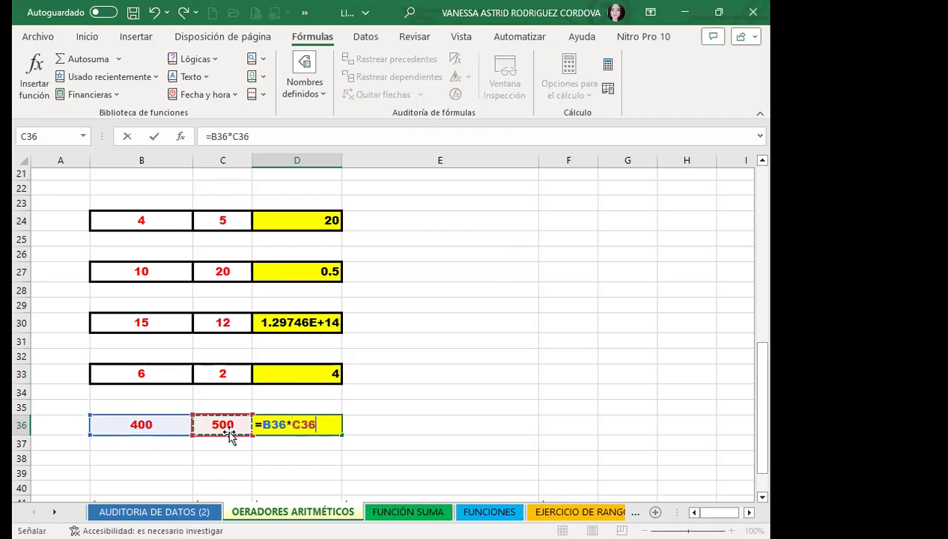
{"action": "key", "text": "Return"}
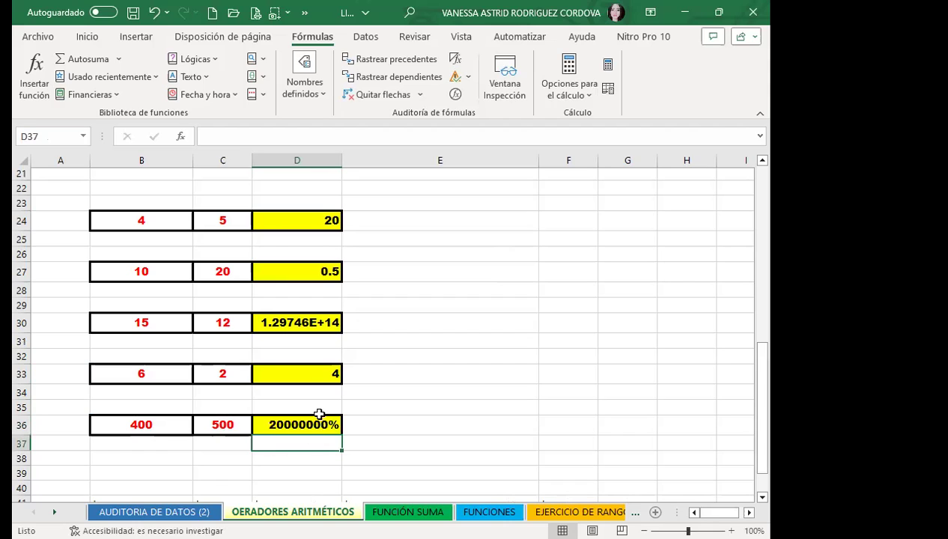
{"action": "left_click", "coordinate": [287, 421]}
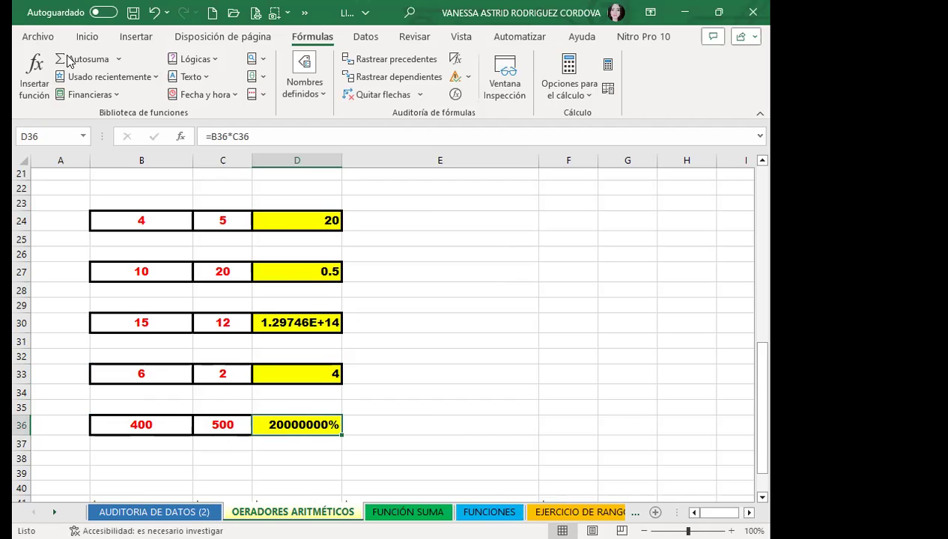
- Inspect D36's number format list on the Inicio tab, leaving it unchanged
{"action": "left_click", "coordinate": [89, 37]}
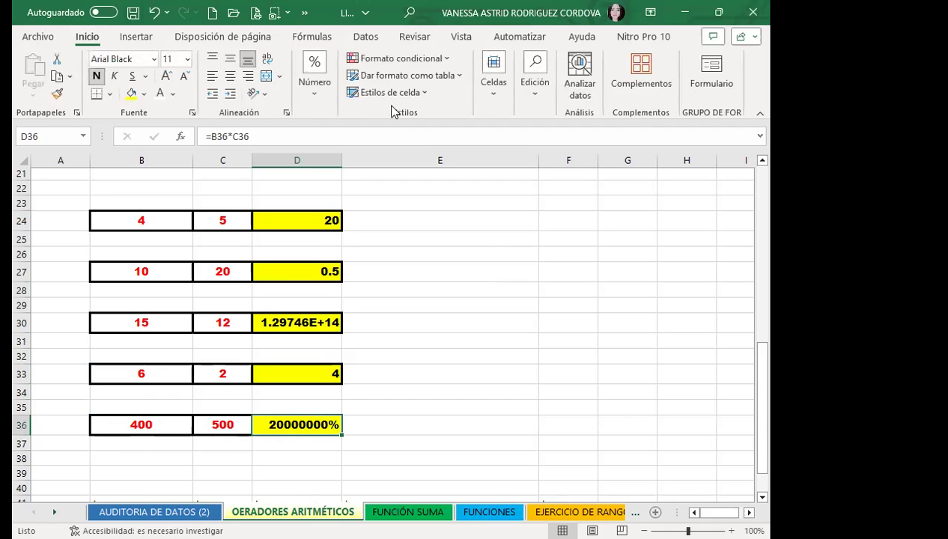
{"action": "left_click", "coordinate": [322, 95]}
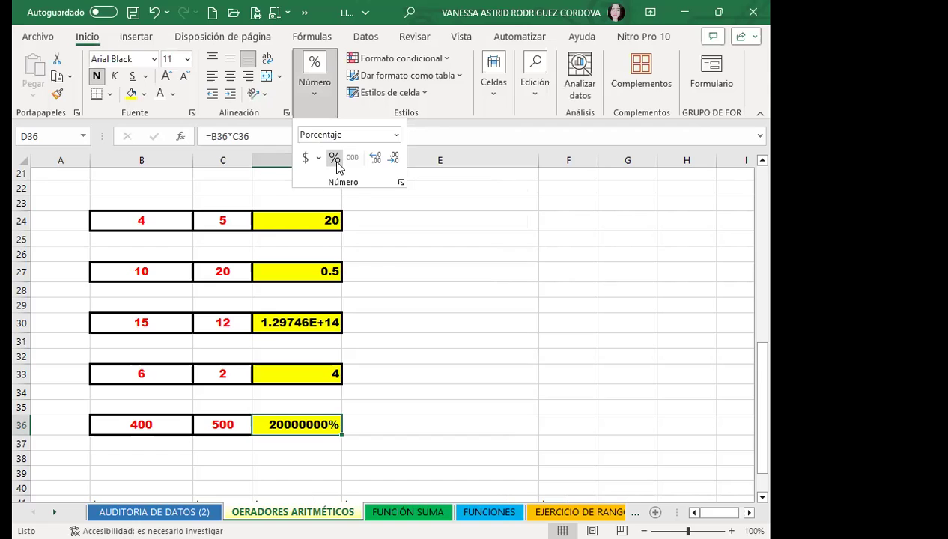
{"action": "left_click", "coordinate": [318, 428]}
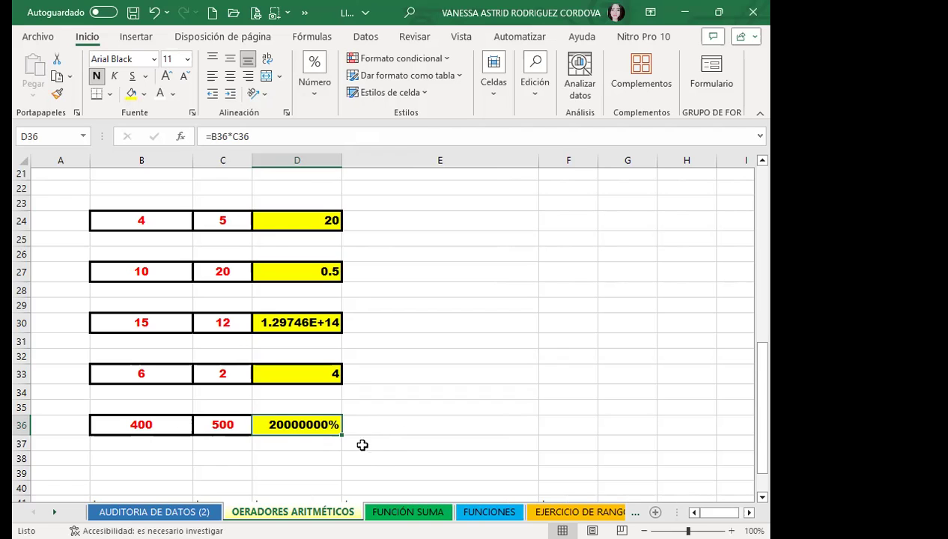
- Review the 225 and D30 formulas, then narrow column E so row 42's values sit together
{"action": "scroll", "coordinate": [217, 330], "scroll_direction": "up", "scroll_amount": 5}
{"action": "scroll", "coordinate": [195, 286], "scroll_direction": "up", "scroll_amount": 2}
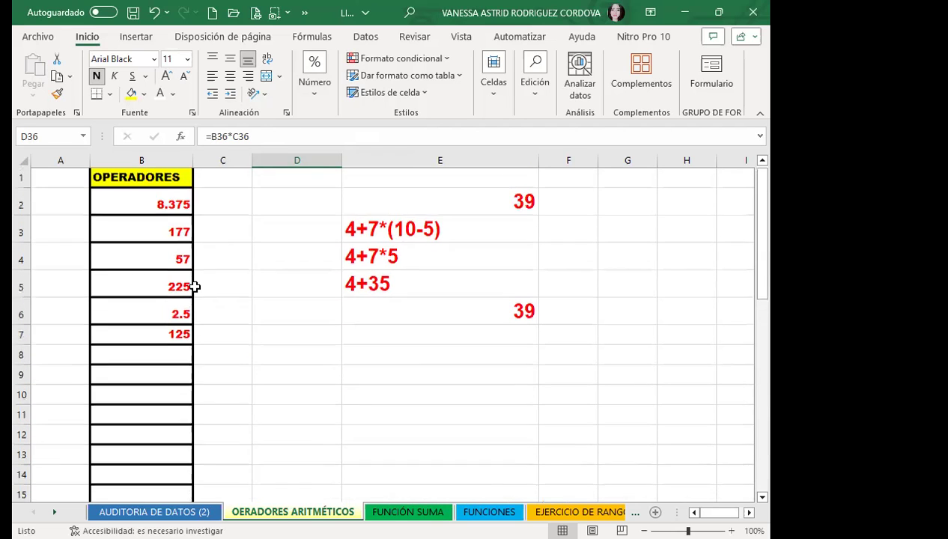
{"action": "left_click", "coordinate": [196, 289]}
{"action": "left_click", "coordinate": [169, 292]}
{"action": "scroll", "coordinate": [218, 356], "scroll_direction": "down", "scroll_amount": 7}
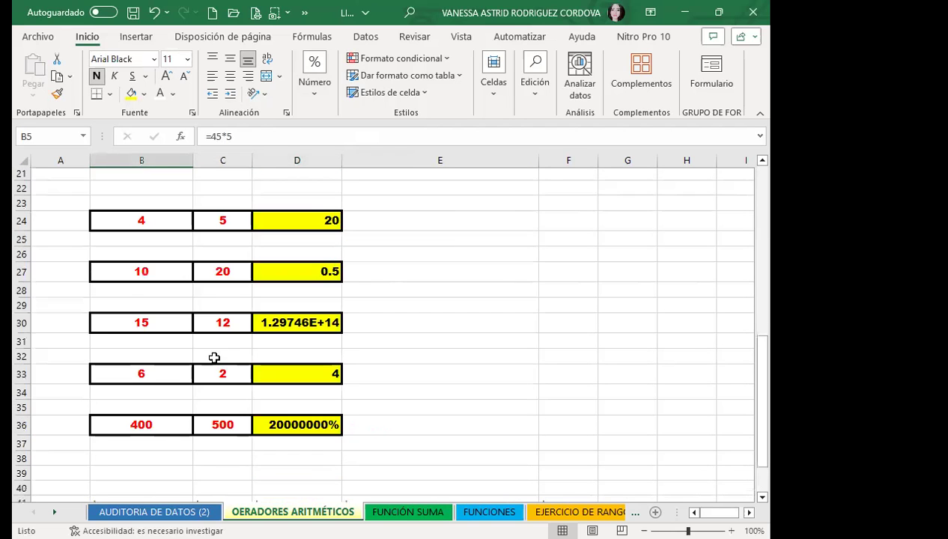
{"action": "left_click", "coordinate": [272, 327]}
{"action": "scroll", "coordinate": [446, 368], "scroll_direction": "down", "scroll_amount": 3}
{"action": "scroll", "coordinate": [447, 368], "scroll_direction": "down", "scroll_amount": 1}
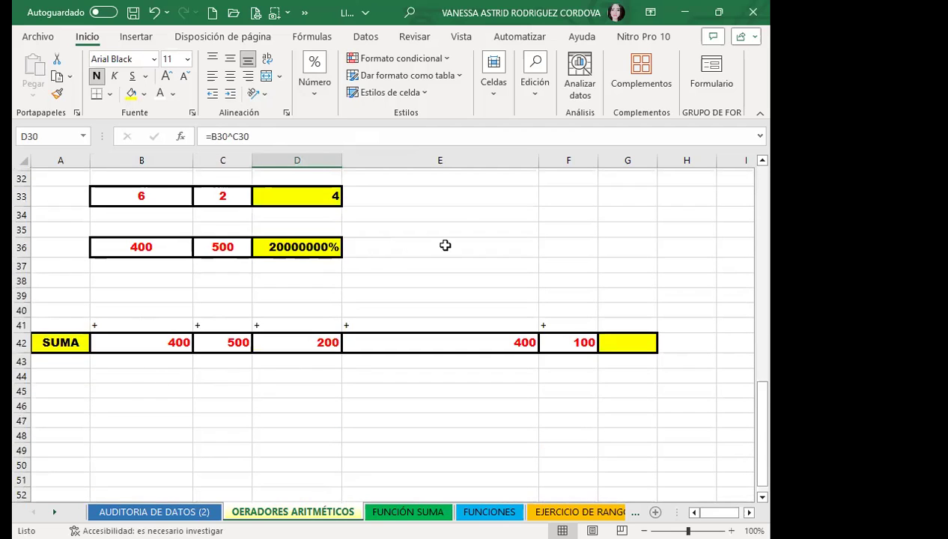
{"action": "left_click_drag", "start_coordinate": [538, 165], "coordinate": [395, 165]}
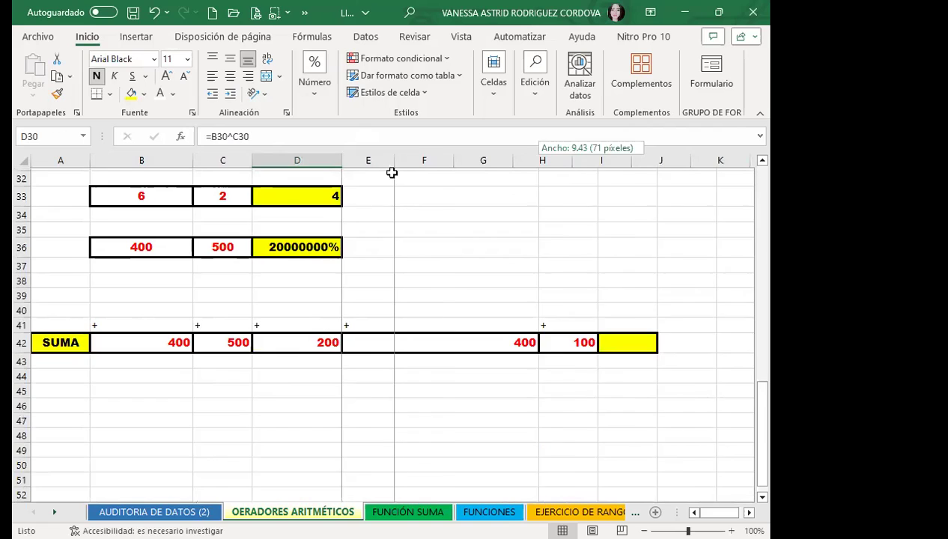
{"action": "left_click", "coordinate": [464, 351]}
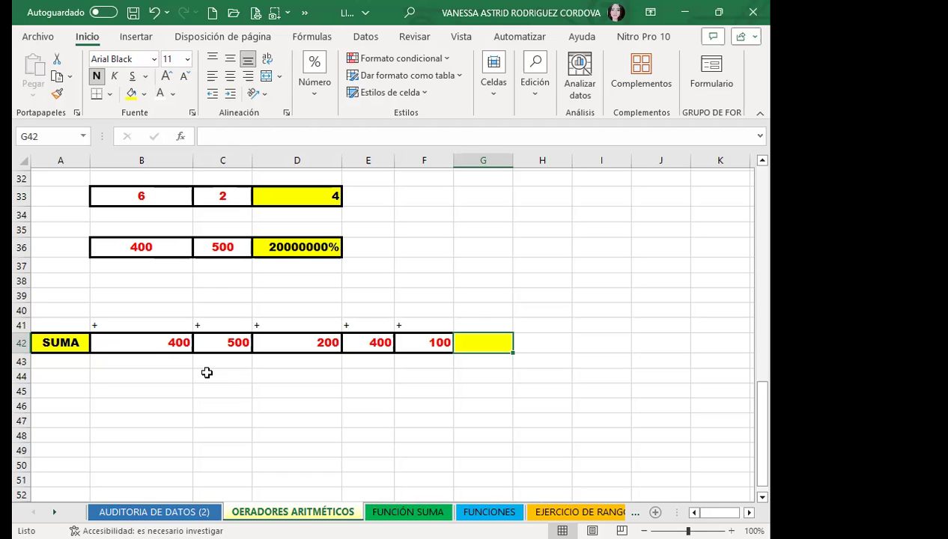
- Recheck the formulas in D24, D27 and D33, then select the yellow total cell G42
{"action": "scroll", "coordinate": [207, 372], "scroll_direction": "up", "scroll_amount": 3}
{"action": "scroll", "coordinate": [239, 290], "scroll_direction": "up", "scroll_amount": 1}
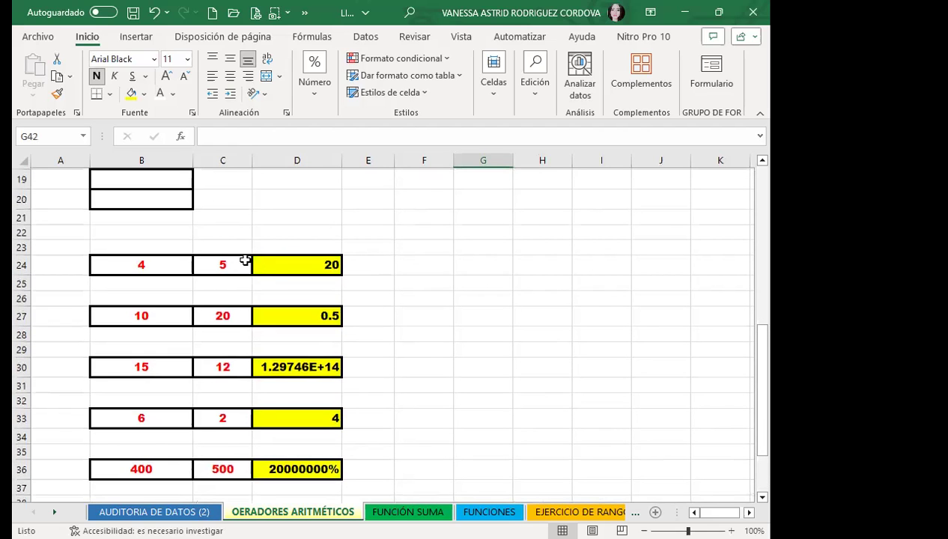
{"action": "left_click", "coordinate": [275, 272]}
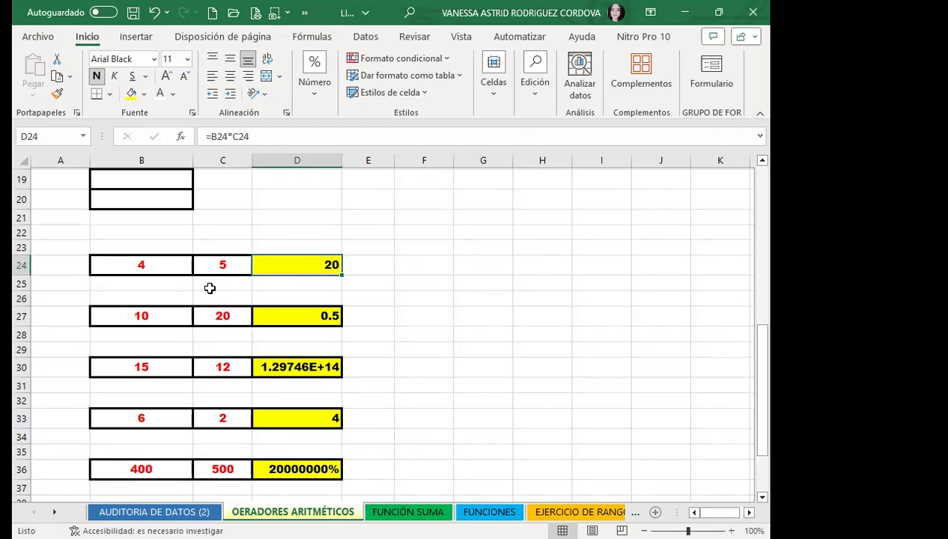
{"action": "scroll", "coordinate": [413, 405], "scroll_direction": "down", "scroll_amount": 2}
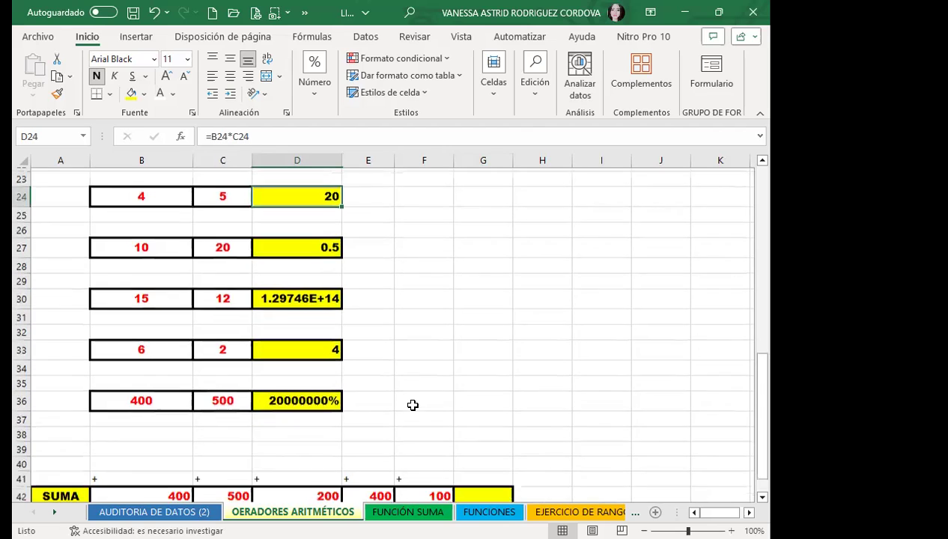
{"action": "scroll", "coordinate": [405, 400], "scroll_direction": "down", "scroll_amount": 1}
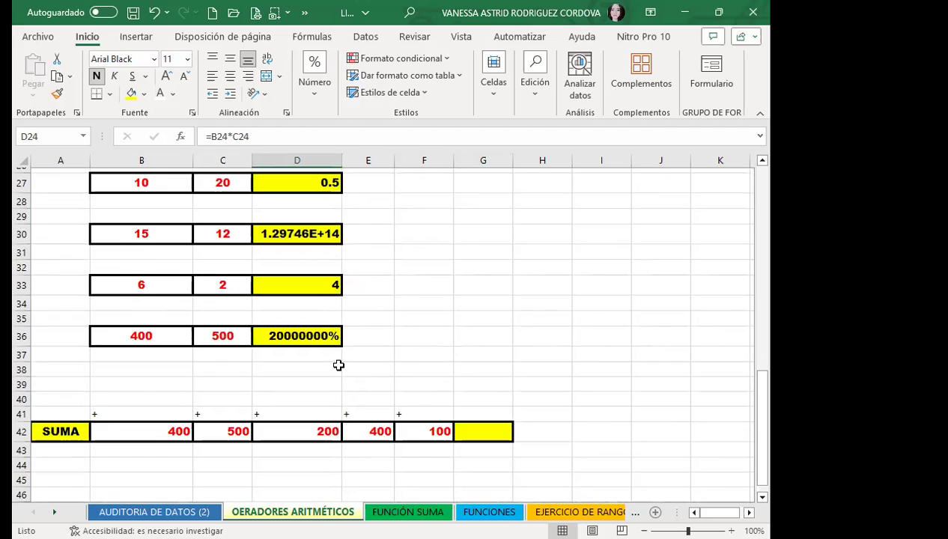
{"action": "scroll", "coordinate": [299, 330], "scroll_direction": "up", "scroll_amount": 3}
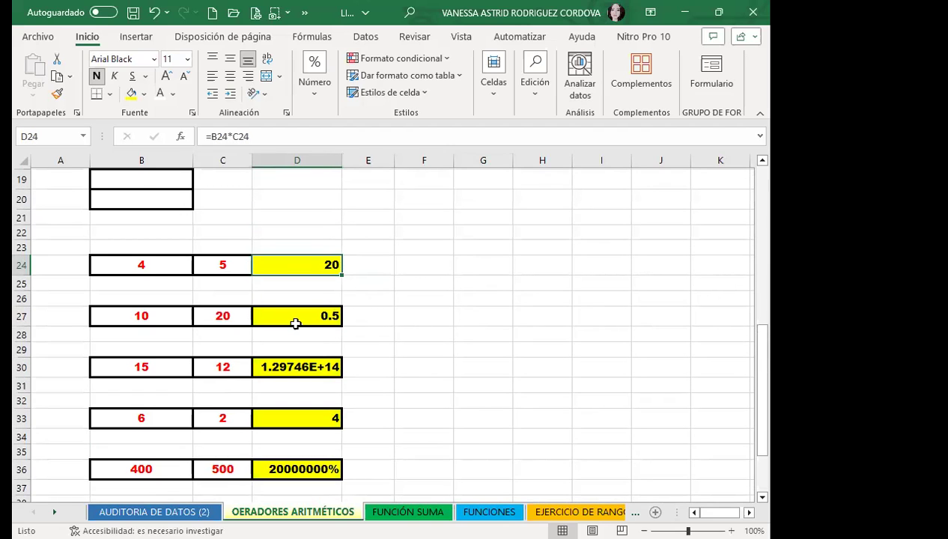
{"action": "scroll", "coordinate": [296, 323], "scroll_direction": "down", "scroll_amount": 2}
{"action": "left_click", "coordinate": [279, 219]}
{"action": "left_click", "coordinate": [280, 320]}
{"action": "scroll", "coordinate": [558, 368], "scroll_direction": "down", "scroll_amount": 1}
{"action": "scroll", "coordinate": [558, 369], "scroll_direction": "down", "scroll_amount": 2}
{"action": "left_click", "coordinate": [470, 340]}
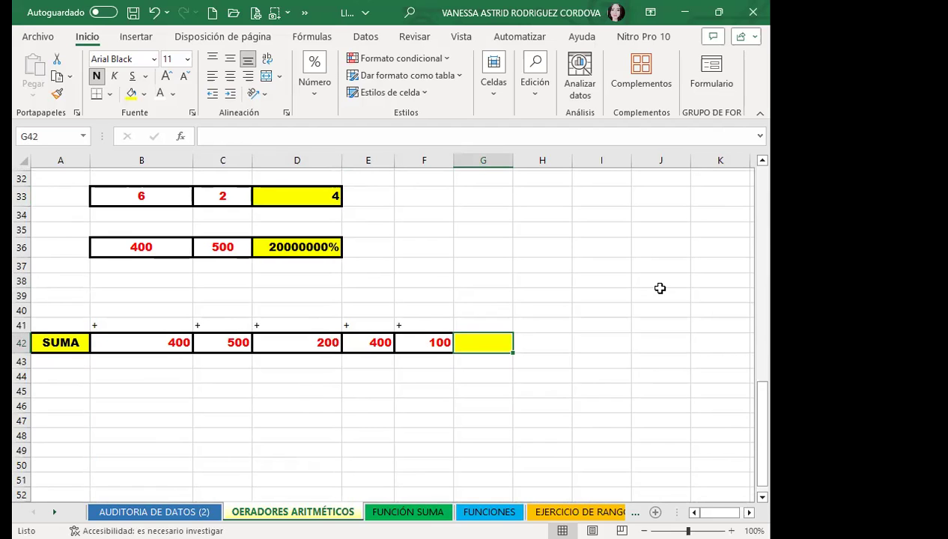
- Enter =B42+C42+D42+E42+F42 in G42 so the SUMA row totals 1600
{"action": "type", "text": "="}
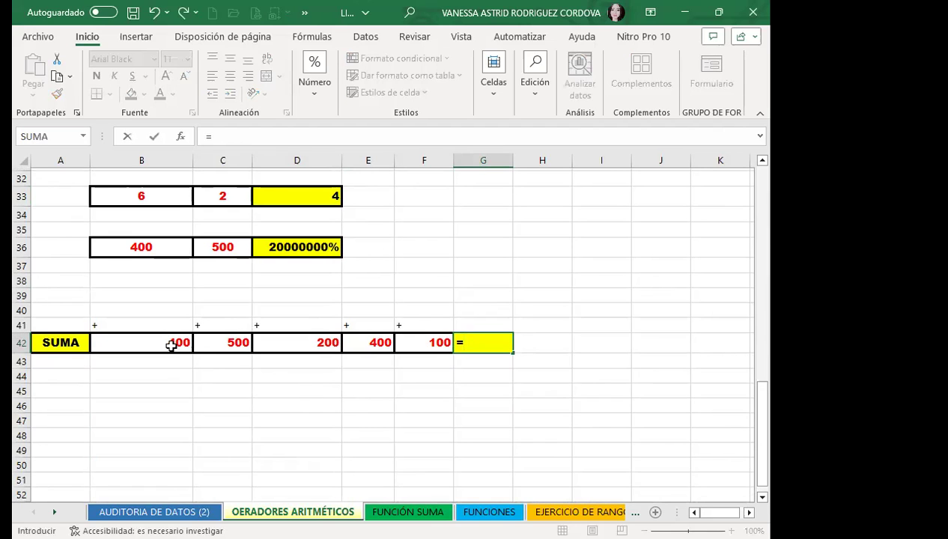
{"action": "left_click", "coordinate": [171, 344]}
{"action": "type", "text": "+"}
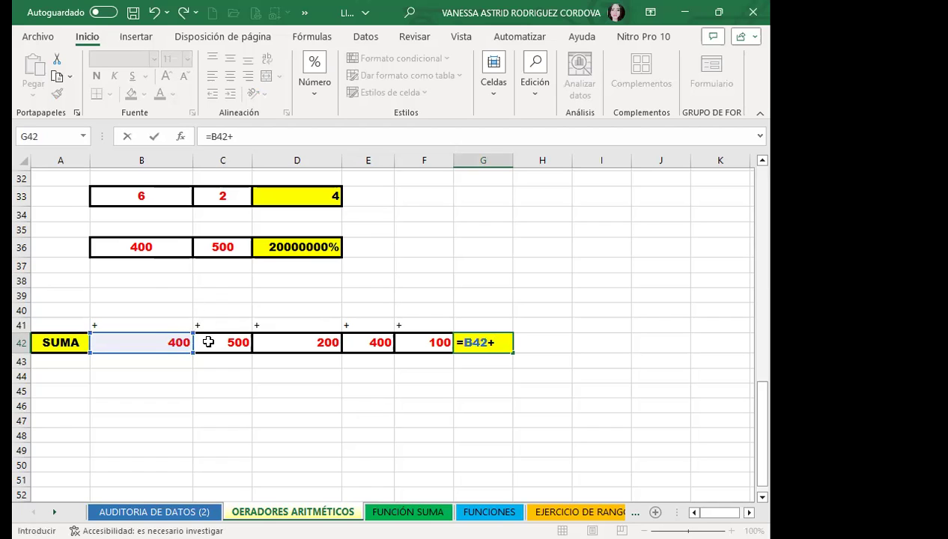
{"action": "left_click", "coordinate": [208, 343]}
{"action": "type", "text": "+"}
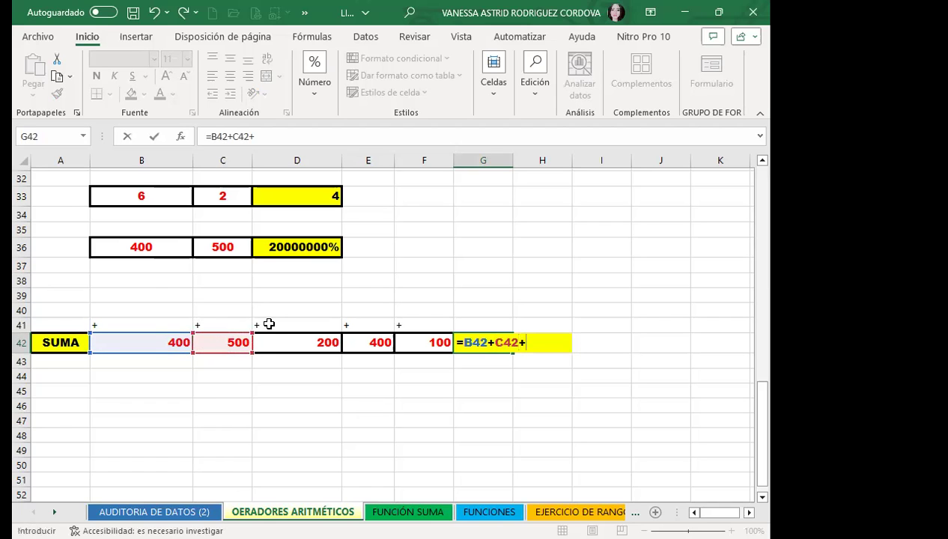
{"action": "left_click", "coordinate": [289, 345]}
{"action": "type", "text": "+"}
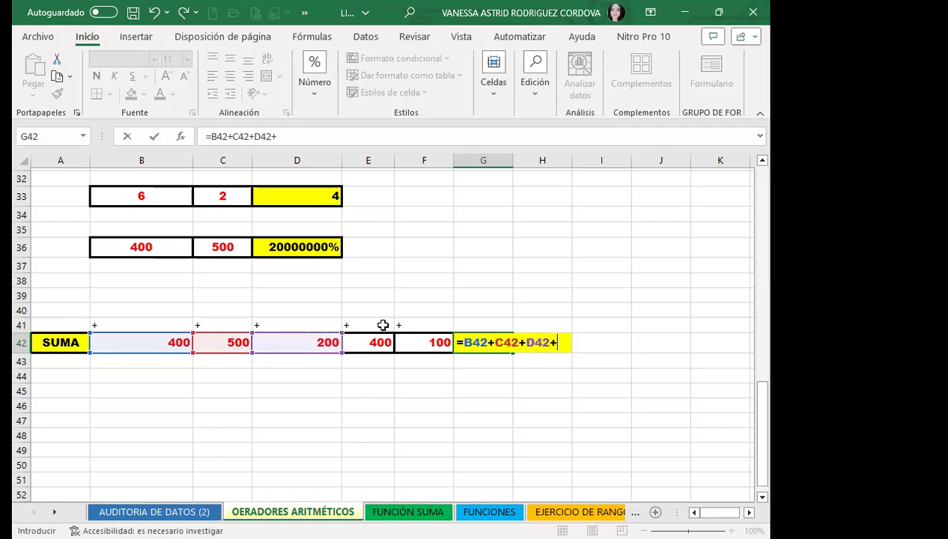
{"action": "left_click", "coordinate": [375, 345]}
{"action": "type", "text": "+"}
{"action": "left_click", "coordinate": [430, 343]}
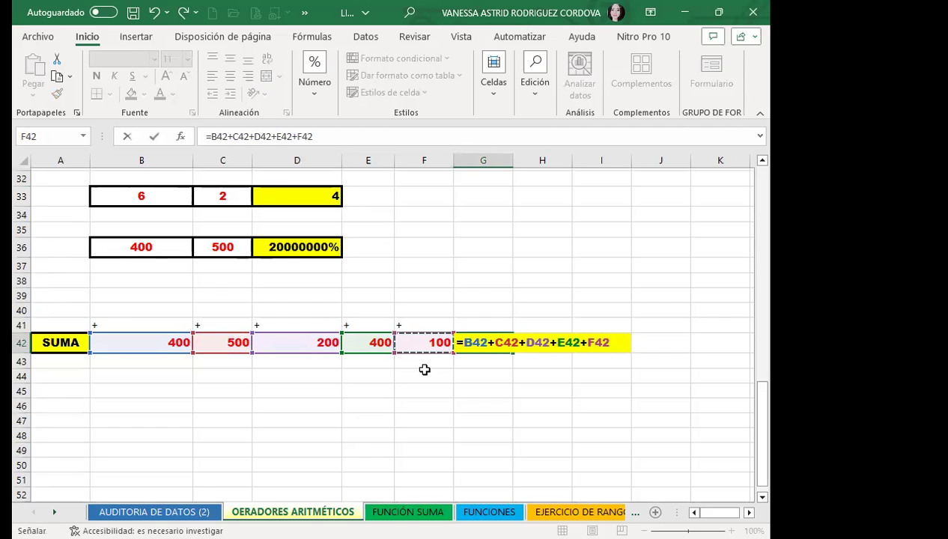
{"action": "key", "text": "Return"}
{"action": "left_click", "coordinate": [490, 343]}
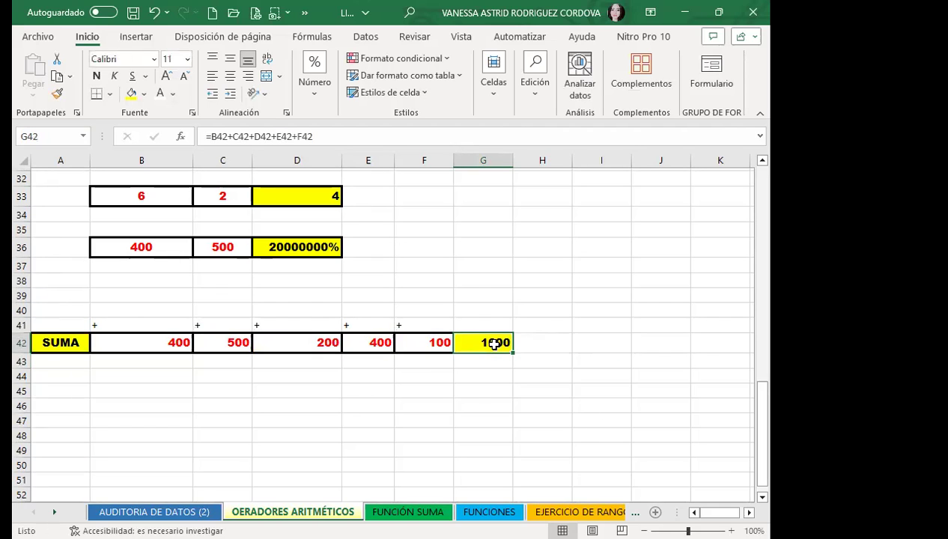
{"action": "left_click", "coordinate": [491, 361]}
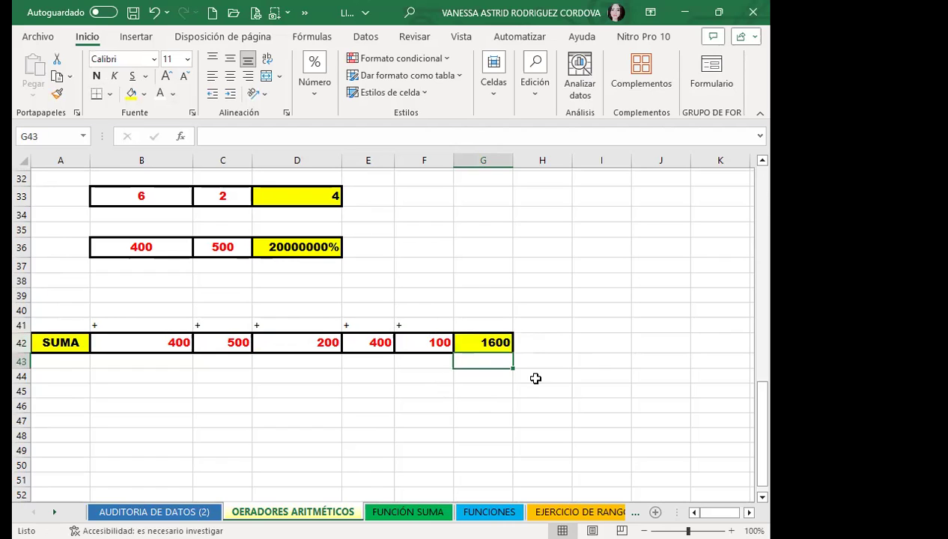
{"action": "left_click", "coordinate": [51, 347]}
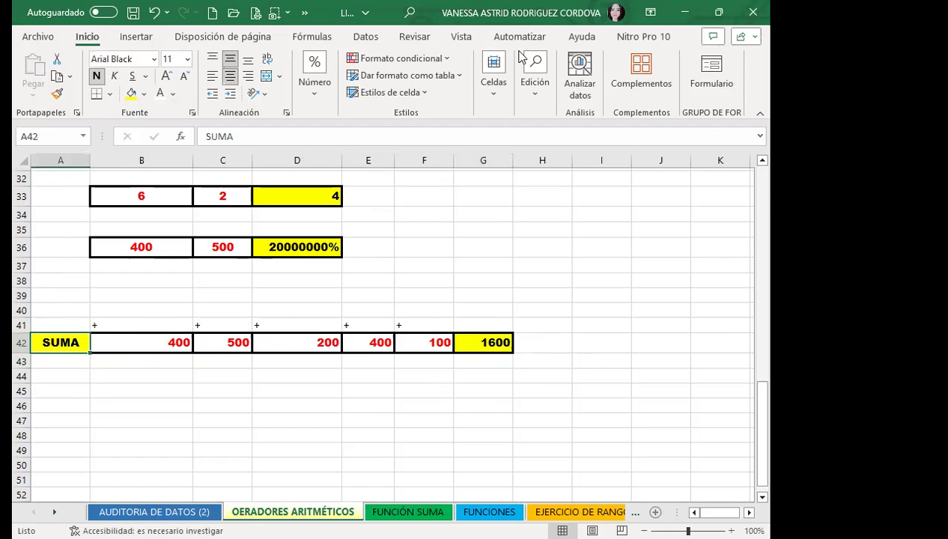
{"action": "left_click", "coordinate": [313, 36]}
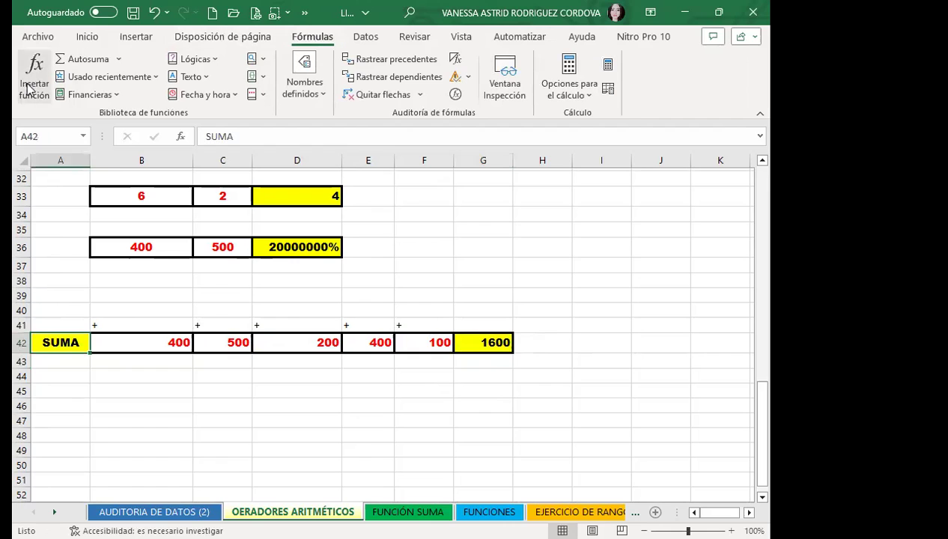
{"action": "left_click", "coordinate": [87, 36]}
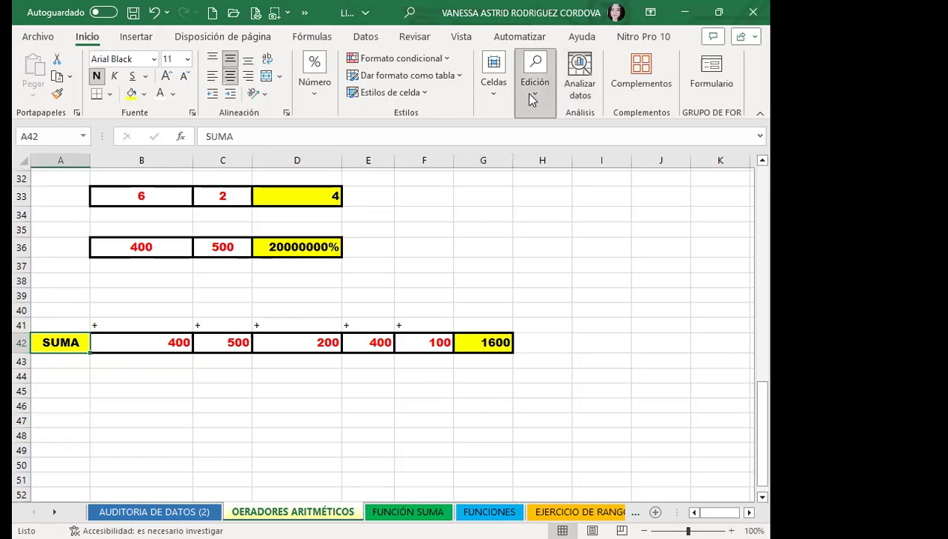
{"action": "left_click", "coordinate": [535, 83]}
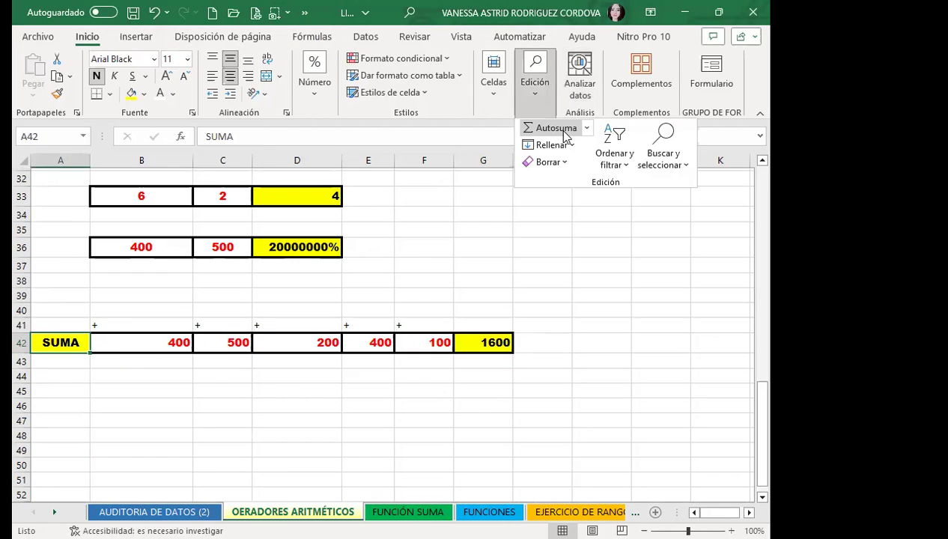
{"action": "left_click", "coordinate": [474, 346]}
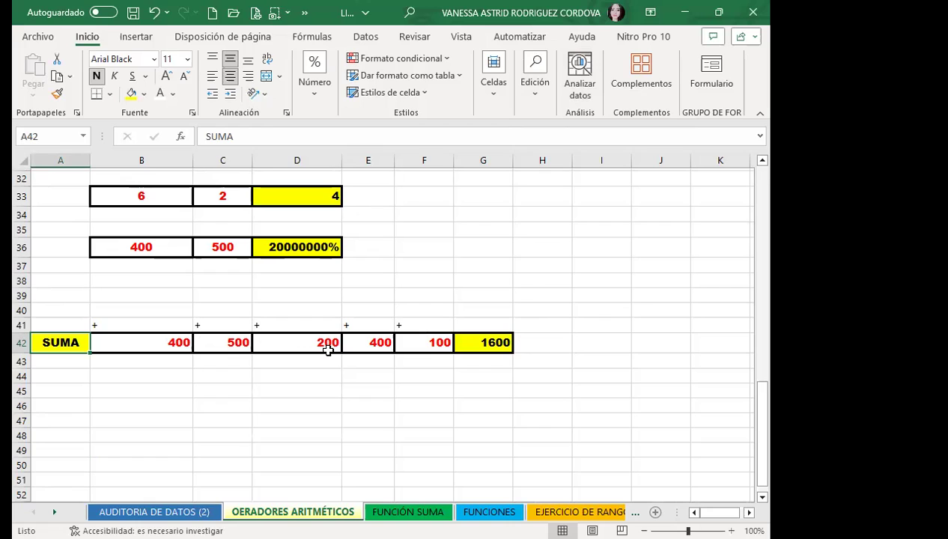
{"action": "left_click", "coordinate": [491, 342]}
{"action": "left_click_drag", "start_coordinate": [153, 339], "coordinate": [430, 341]}
{"action": "left_click", "coordinate": [485, 341]}
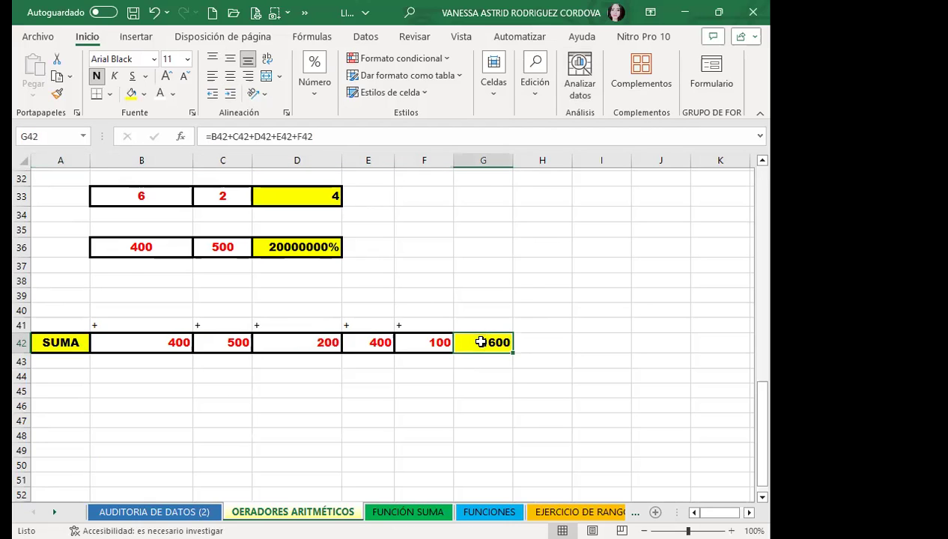
{"action": "left_click", "coordinate": [483, 357]}
{"action": "left_click", "coordinate": [481, 342]}
{"action": "left_click", "coordinate": [153, 346]}
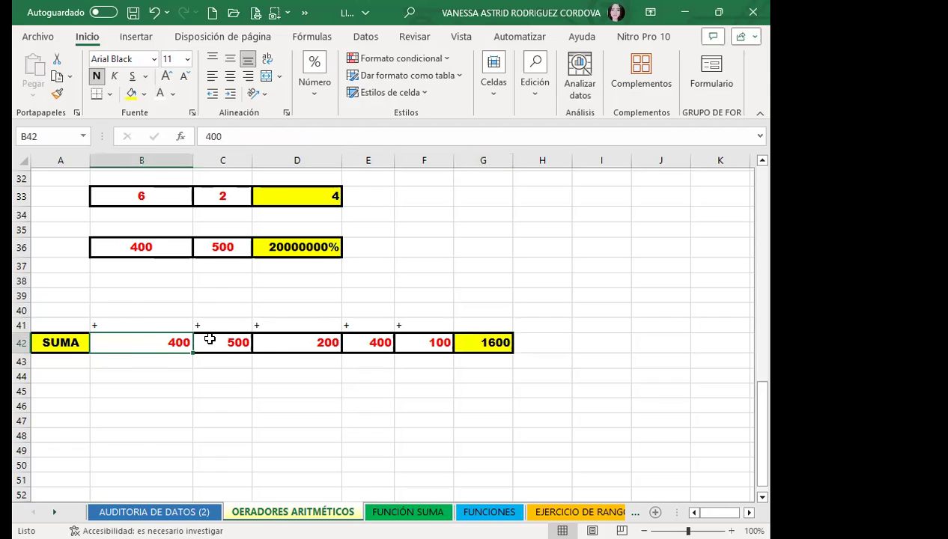
{"action": "left_click", "coordinate": [479, 338]}
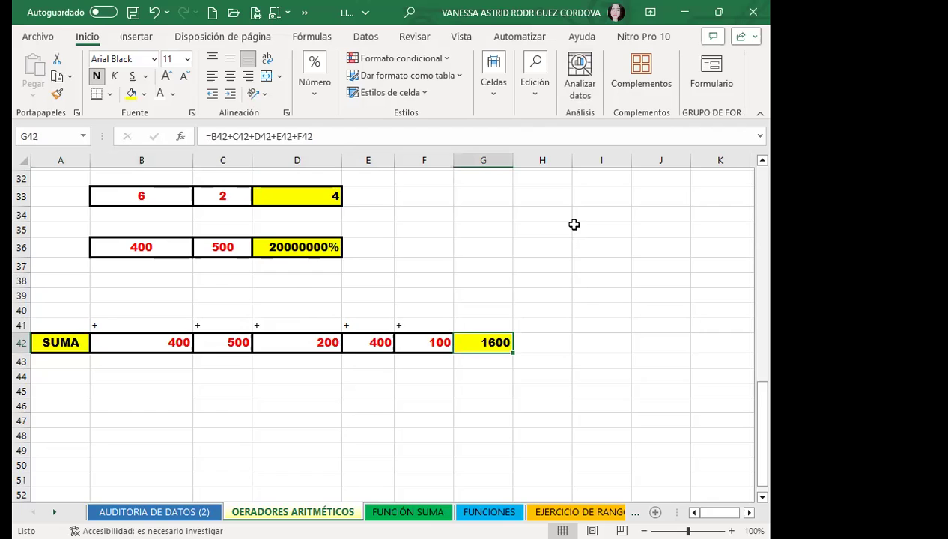
{"action": "scroll", "coordinate": [386, 360], "scroll_direction": "down", "scroll_amount": 3}
{"action": "scroll", "coordinate": [391, 350], "scroll_direction": "up", "scroll_amount": 5}
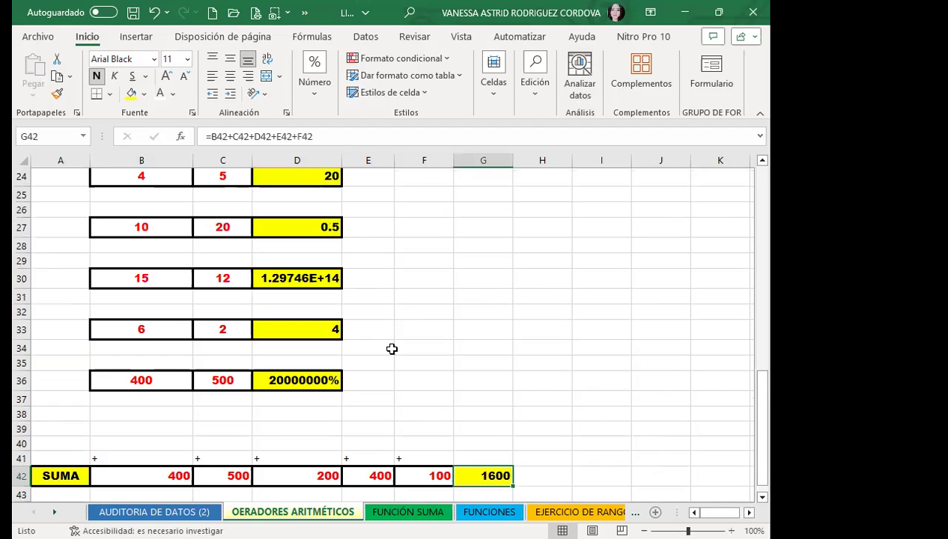
{"action": "scroll", "coordinate": [398, 338], "scroll_direction": "up", "scroll_amount": 4}
{"action": "scroll", "coordinate": [398, 341], "scroll_direction": "up", "scroll_amount": 4}
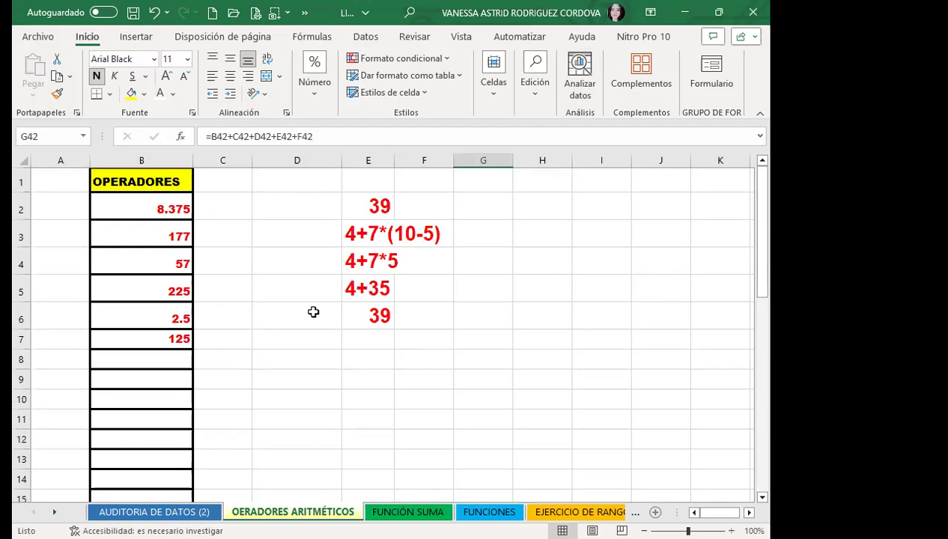
{"action": "left_click", "coordinate": [305, 339]}
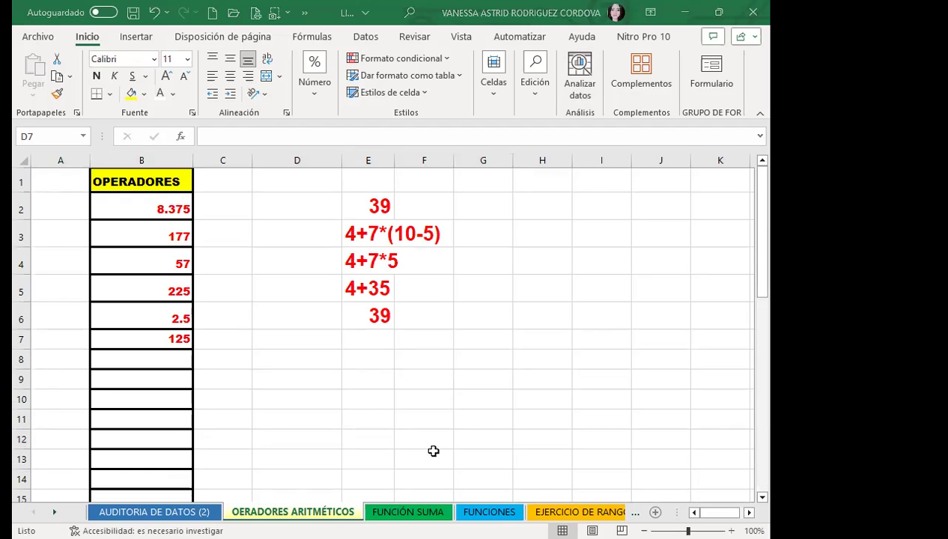
- Switch to PowerPoint to present slide 7, OPERADORES DE COMPARACIÓN
{"action": "key", "text": "alt+Tab"}
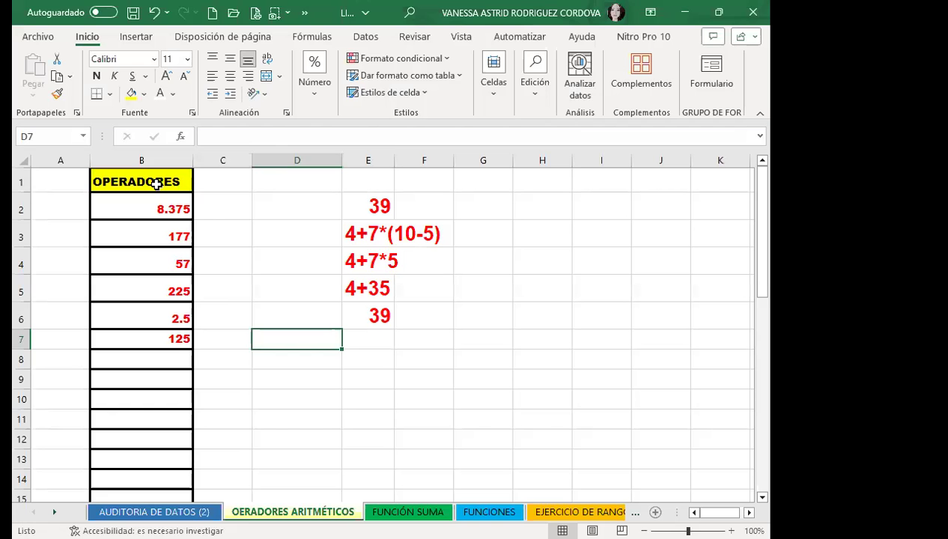
- Copy the OPERADORES block B1:B10 into H1 and widen column H
{"action": "left_click", "coordinate": [155, 182]}
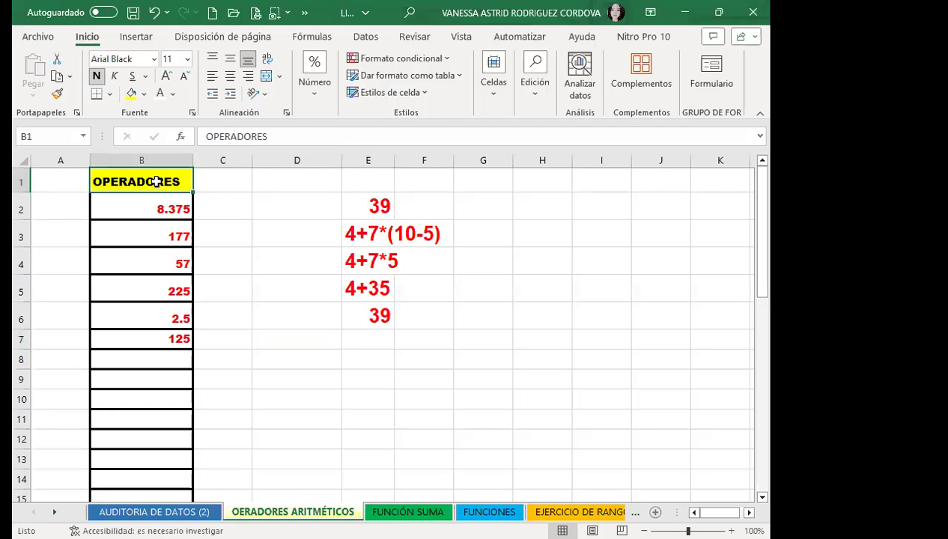
{"action": "left_click_drag", "start_coordinate": [155, 181], "coordinate": [169, 397]}
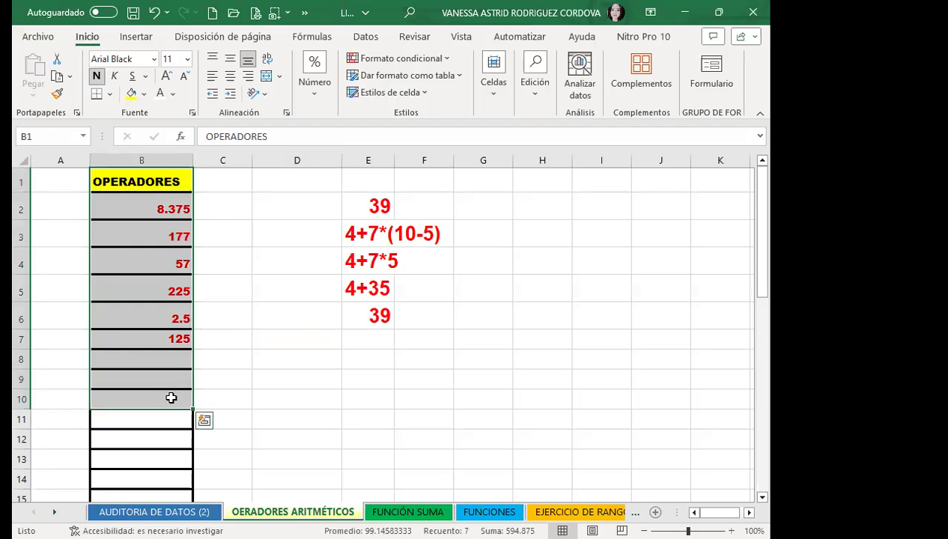
{"action": "key", "text": "ctrl+c"}
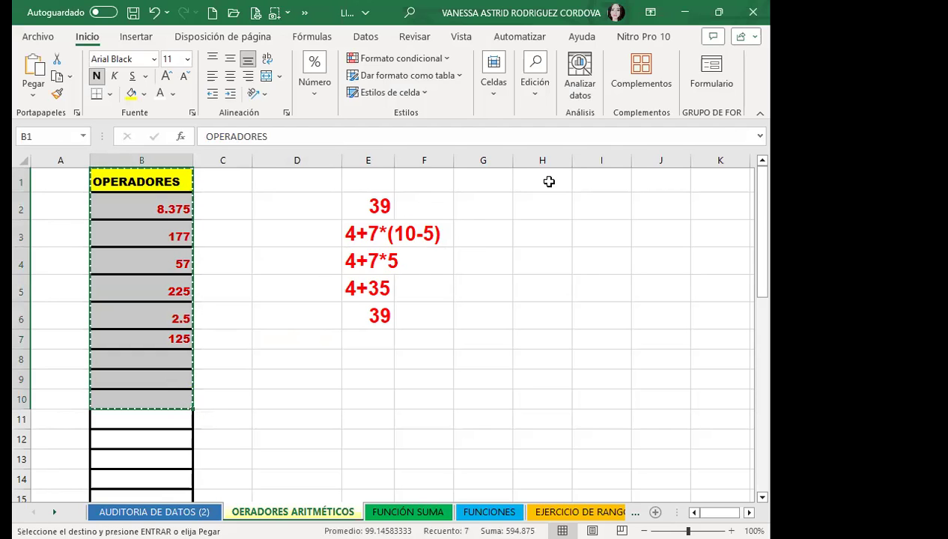
{"action": "left_click", "coordinate": [549, 182]}
{"action": "key", "text": "ctrl+v"}
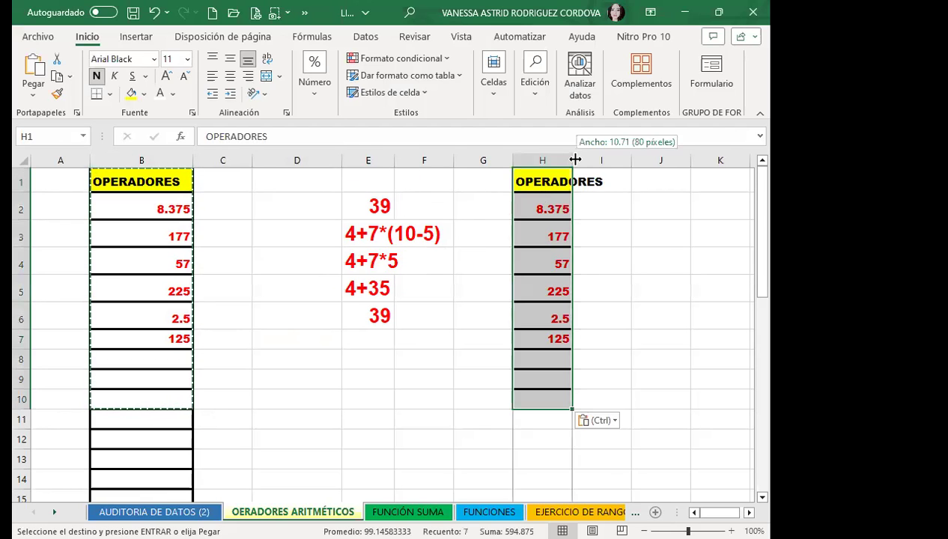
{"action": "double_click", "coordinate": [573, 161]}
- Clear H3:H7 and rename H1 to 'OPERADORES LÓGICO', autofitting column H
{"action": "left_click_drag", "start_coordinate": [568, 211], "coordinate": [572, 349]}
{"action": "key", "text": "Delete"}
{"action": "left_click", "coordinate": [564, 178]}
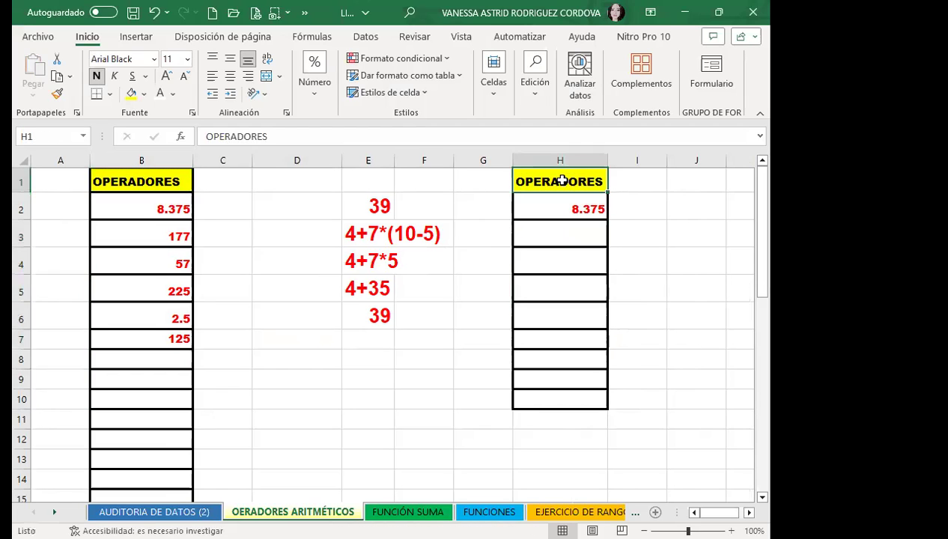
{"action": "left_click", "coordinate": [307, 132]}
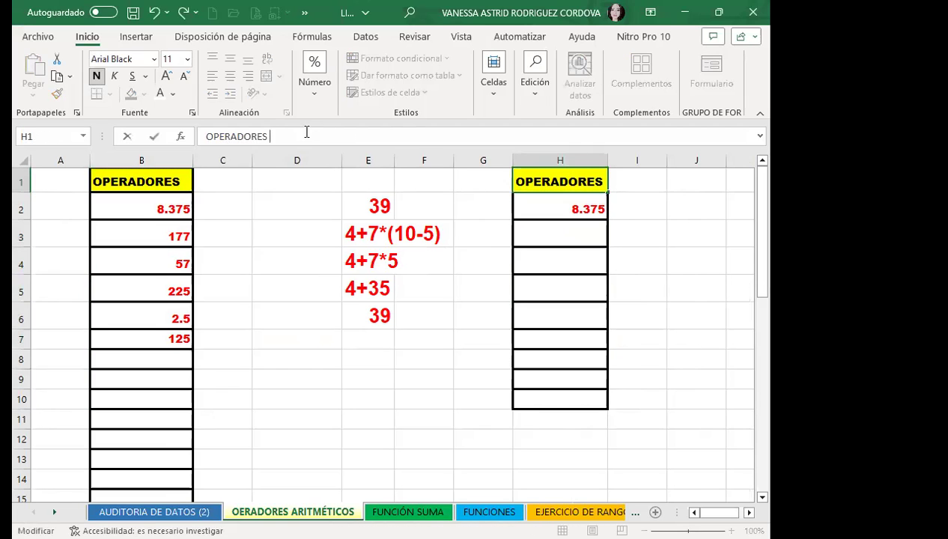
{"action": "type", "text": "LÓGICO"}
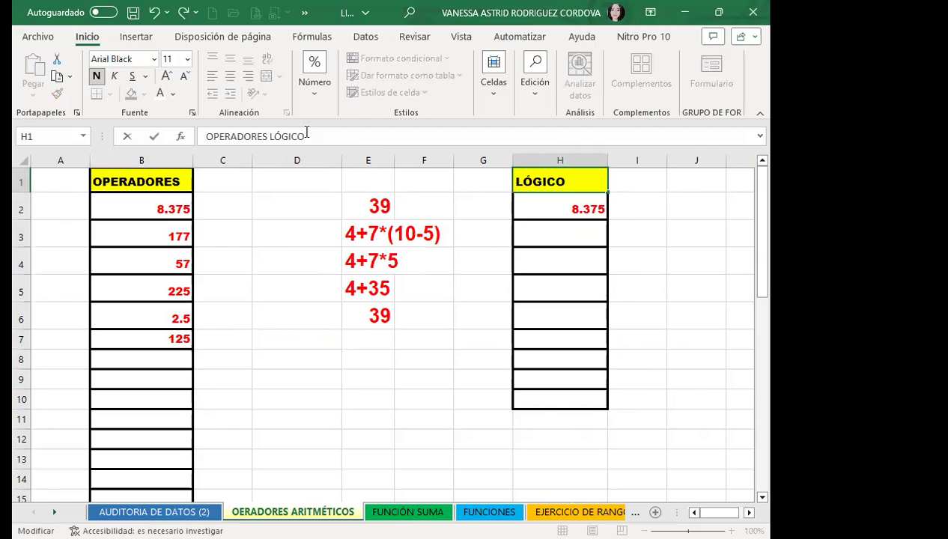
{"action": "left_click", "coordinate": [560, 298]}
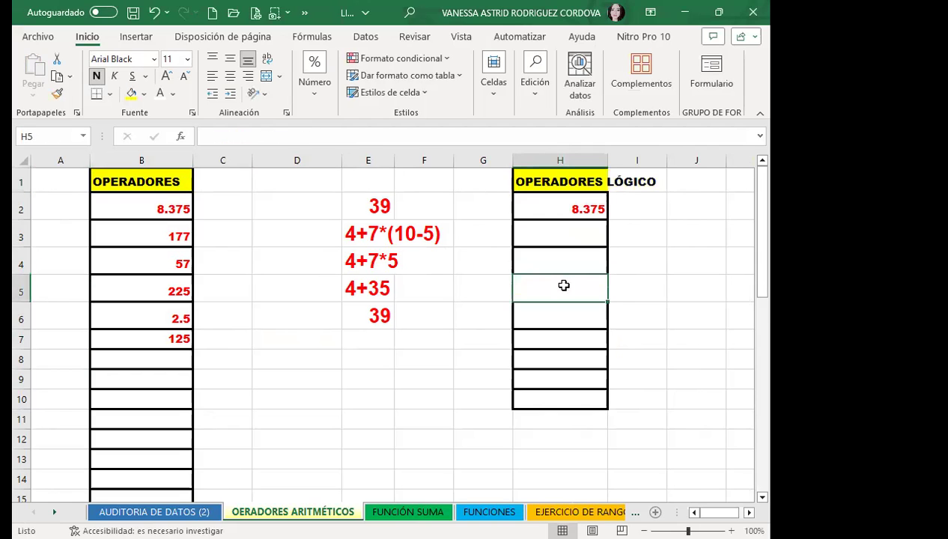
{"action": "double_click", "coordinate": [607, 160]}
- Move the 8.375 formula from H2 down to H7, leaving H2 empty
{"action": "left_click", "coordinate": [583, 209]}
{"action": "left_click", "coordinate": [580, 235]}
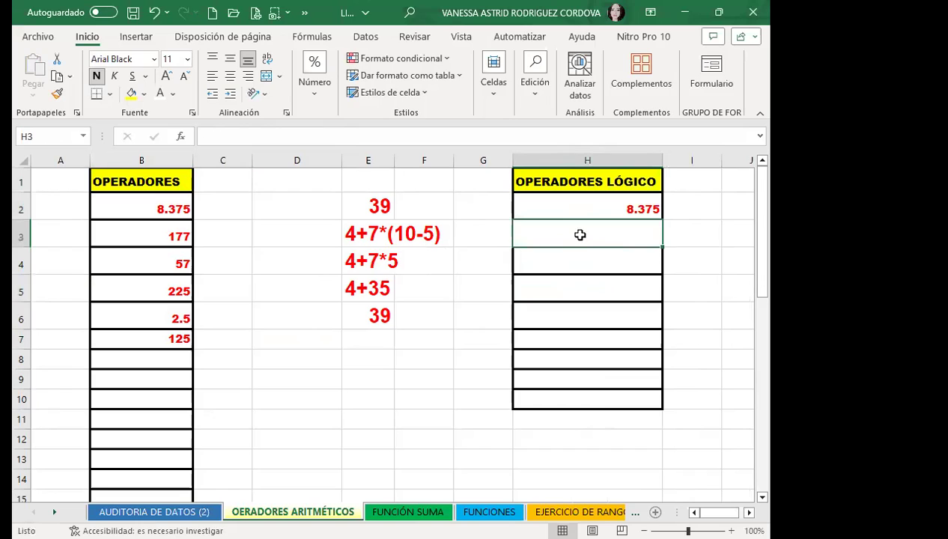
{"action": "left_click", "coordinate": [575, 212]}
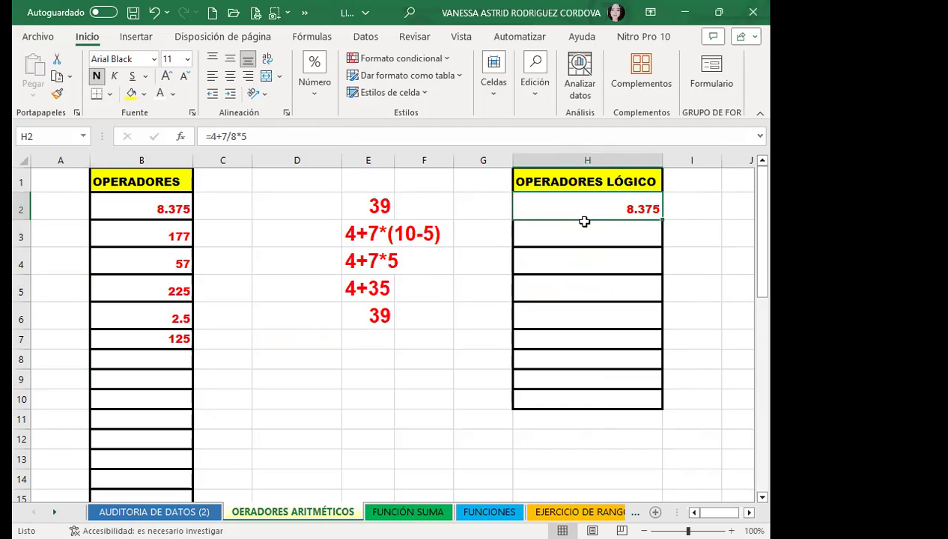
{"action": "key", "text": "ctrl+c"}
{"action": "left_click", "coordinate": [588, 340]}
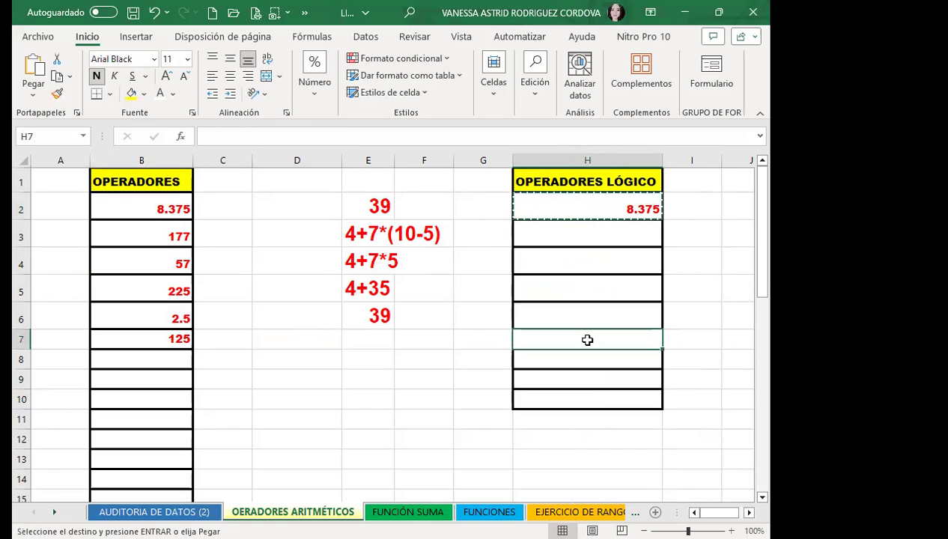
{"action": "key", "text": "ctrl+v"}
{"action": "left_click", "coordinate": [588, 214]}
{"action": "key", "text": "Delete"}
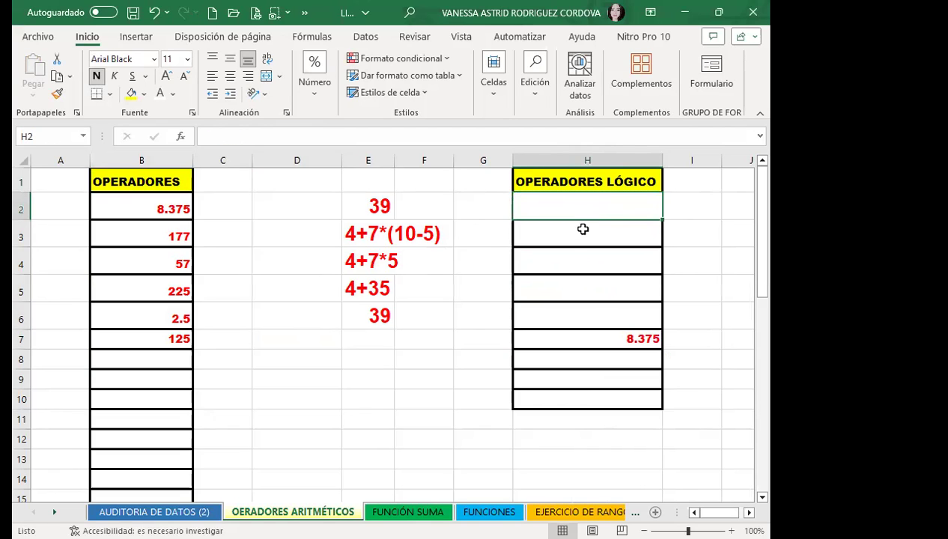
{"action": "left_click", "coordinate": [558, 223]}
- Enter =20>30 in H2 (FALSO) and =10=10 in H3 (VERDADERO)
{"action": "left_click", "coordinate": [566, 210]}
{"action": "type", "text": "="}
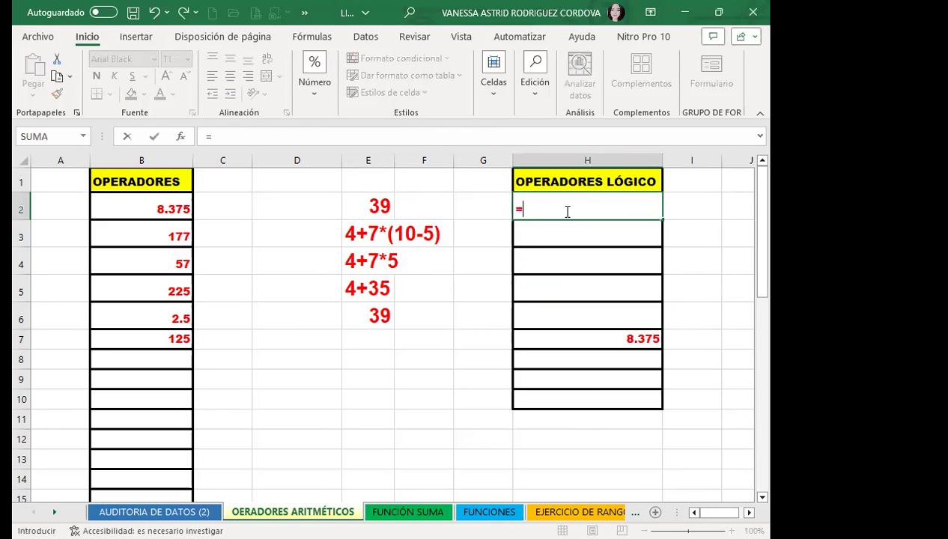
{"action": "type", "text": "20"}
{"action": "type", "text": ">"}
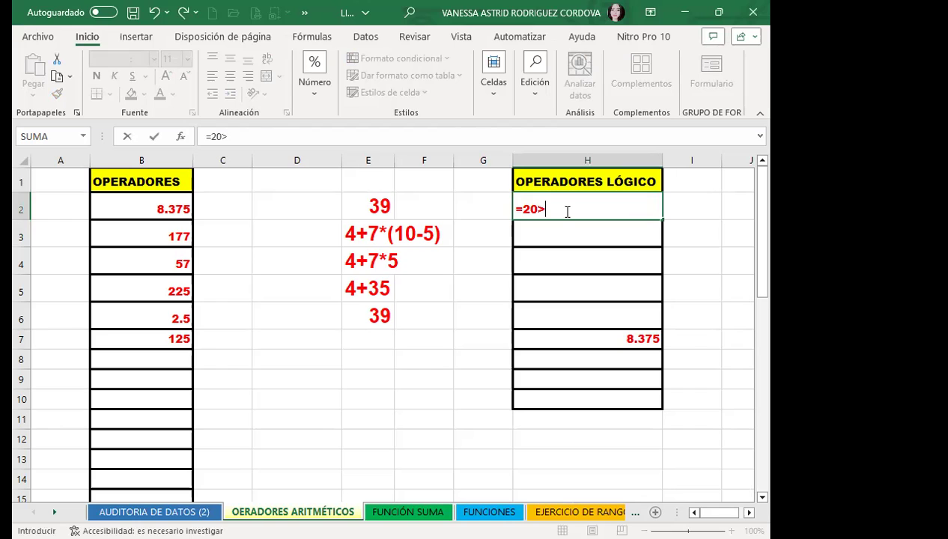
{"action": "type", "text": "30"}
{"action": "key", "text": "Return"}
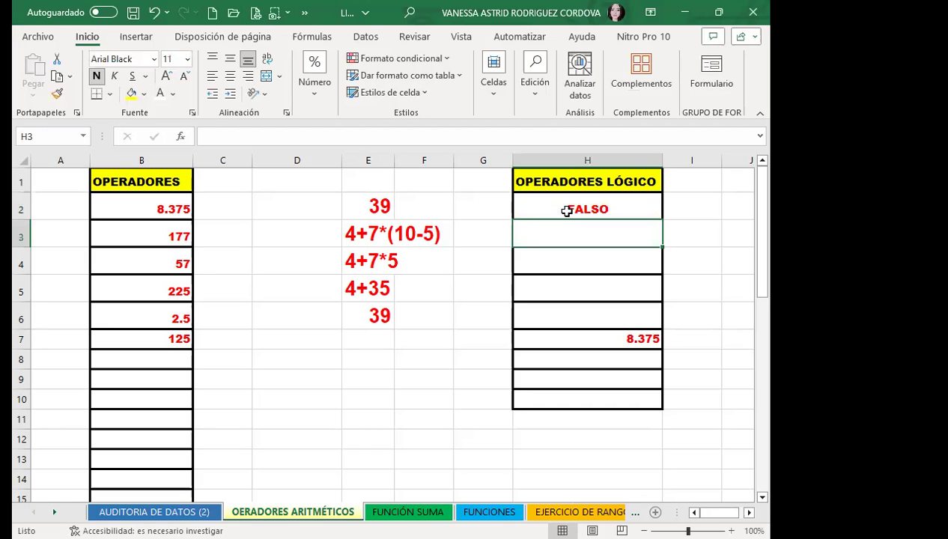
{"action": "left_click", "coordinate": [568, 211]}
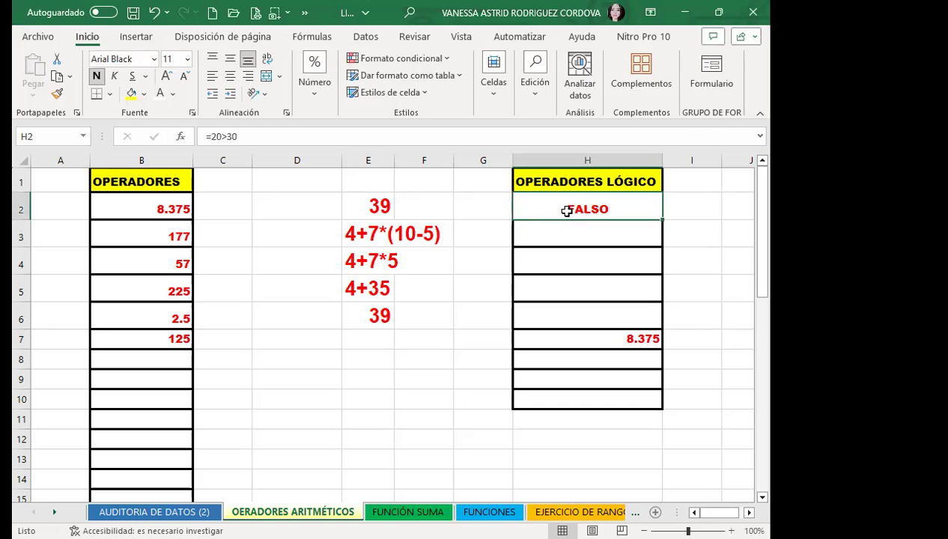
{"action": "key", "text": "Return"}
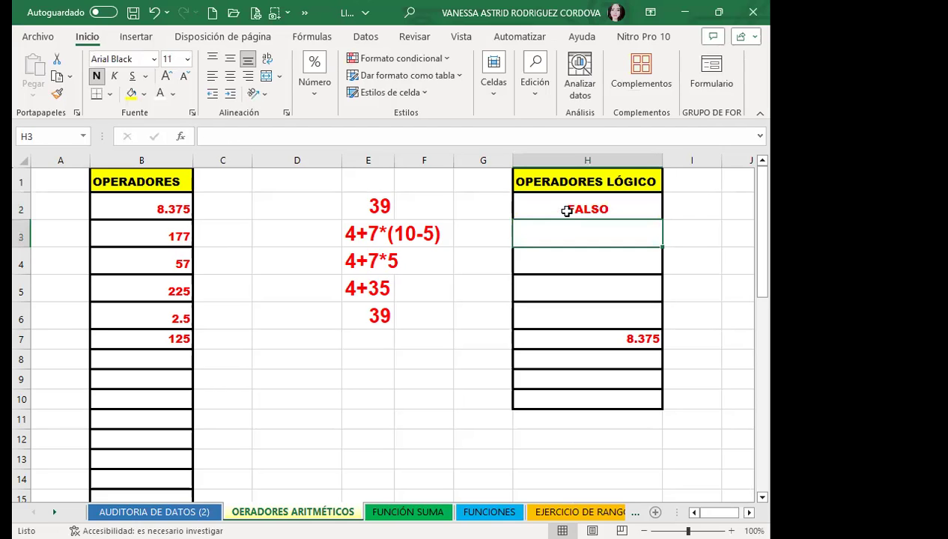
{"action": "type", "text": "="}
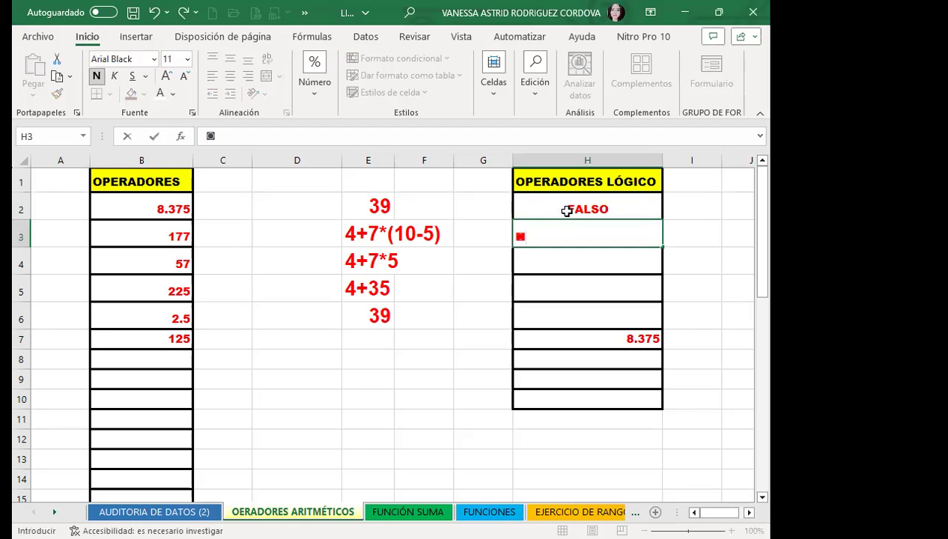
{"action": "type", "text": "10"}
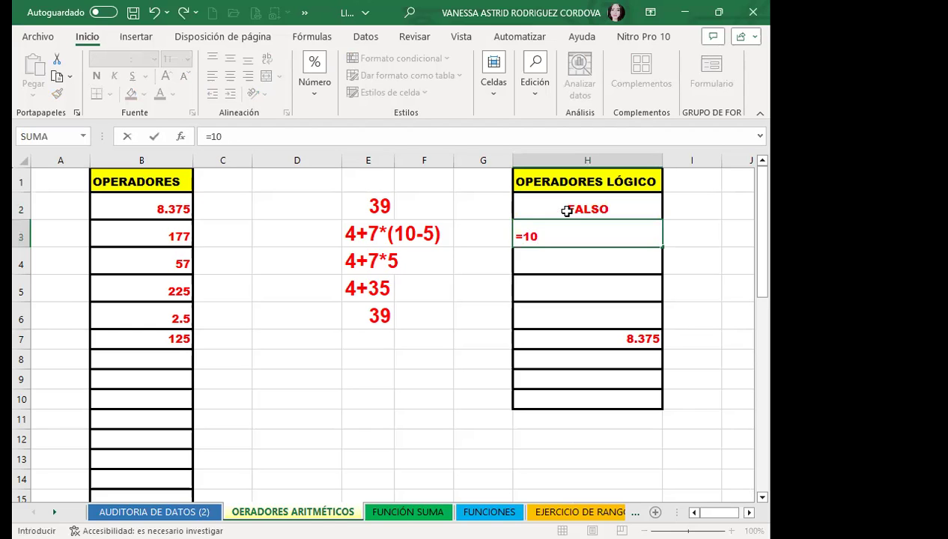
{"action": "type", "text": "=10"}
{"action": "key", "text": "Return"}
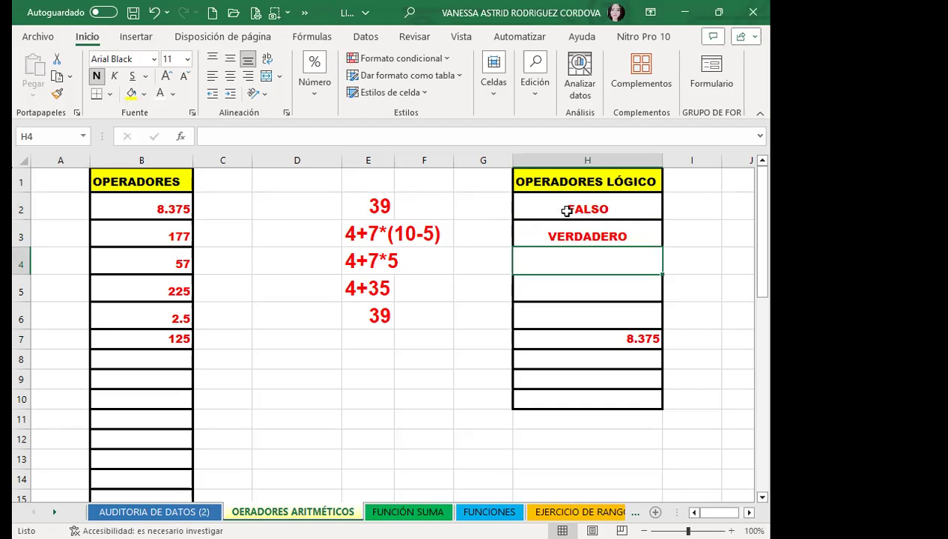
- Enter =5<10 in H4 after fixing stray characters, giving VERDADERO
{"action": "type", "text": "♣"}
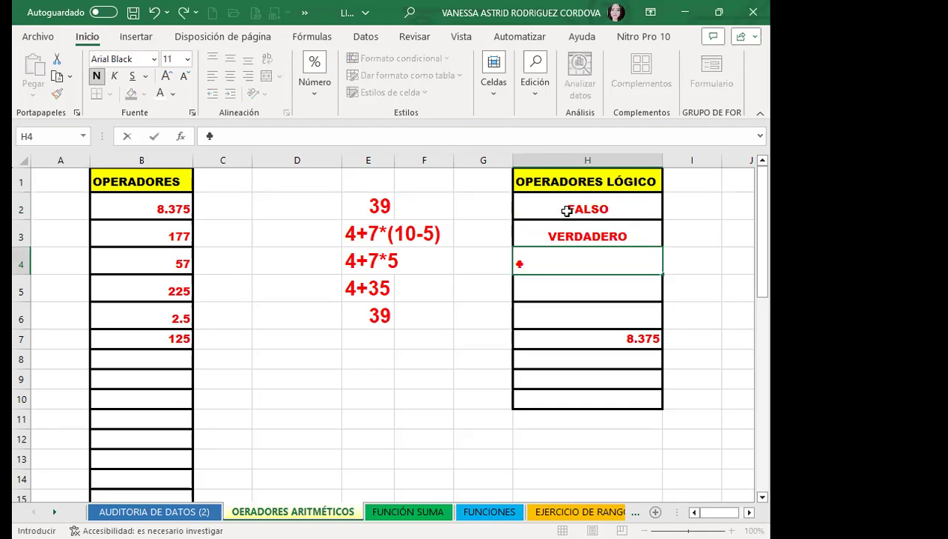
{"action": "type", "text": "<"}
{"action": "key", "text": "BackSpace"}
{"action": "key", "text": "BackSpace"}
{"action": "type", "text": ")"}
{"action": "key", "text": "BackSpace"}
{"action": "type", "text": "="}
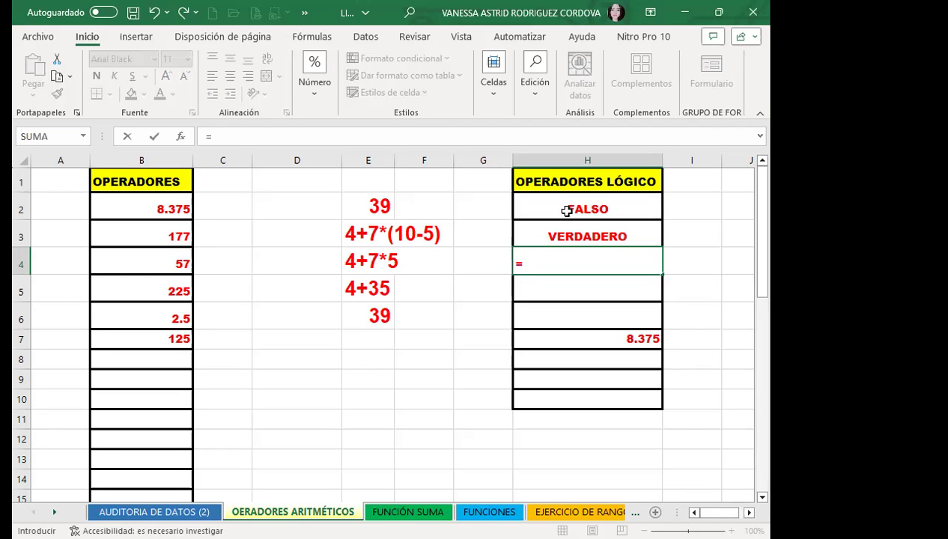
{"action": "type", "text": "5>"}
{"action": "key", "text": "BackSpace"}
{"action": "type", "text": "<"}
{"action": "type", "text": "10"}
{"action": "key", "text": "Return"}
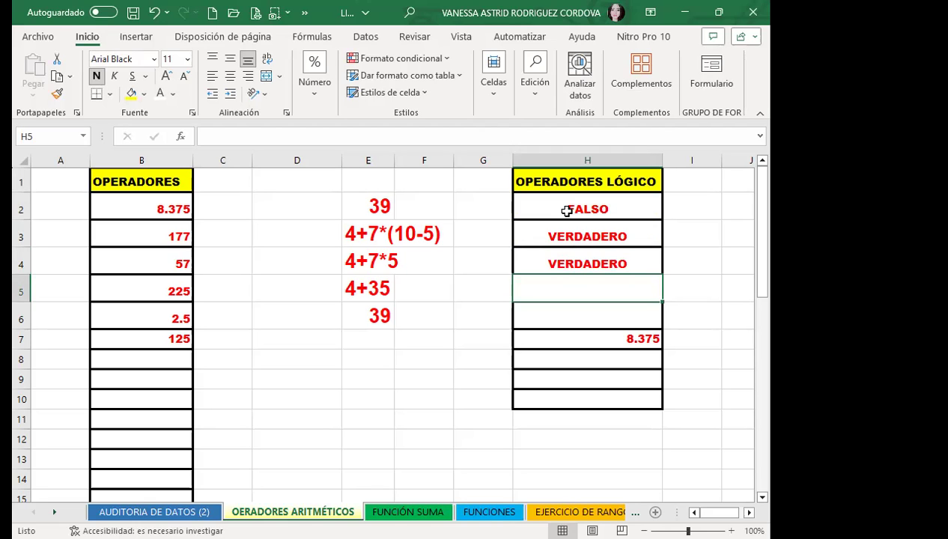
- Enter the 10<2 comparison formula in H5
{"action": "key", "text": "BackSpace"}
{"action": "type", "text": "="}
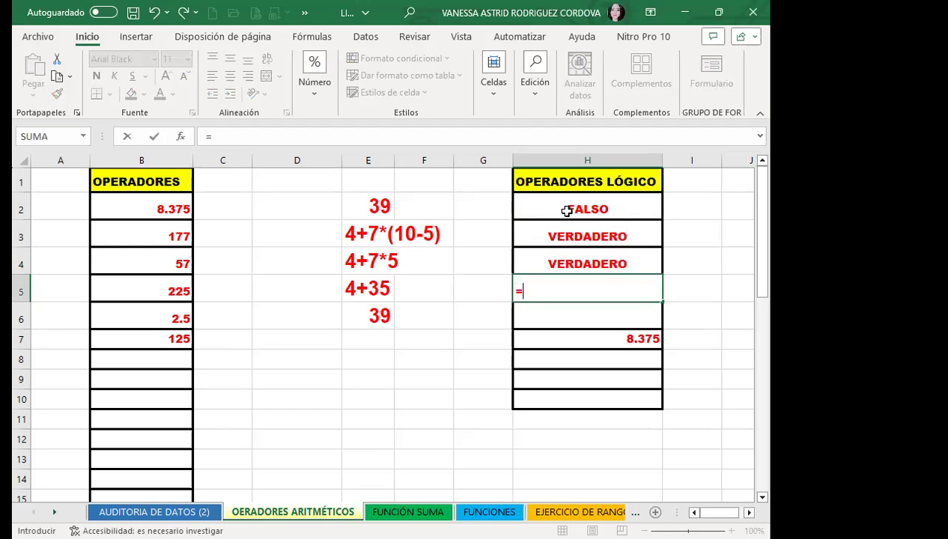
{"action": "type", "text": "<"}
{"action": "key", "text": "BackSpace"}
{"action": "type", "text": "10<2"}
{"action": "key", "text": "Return"}
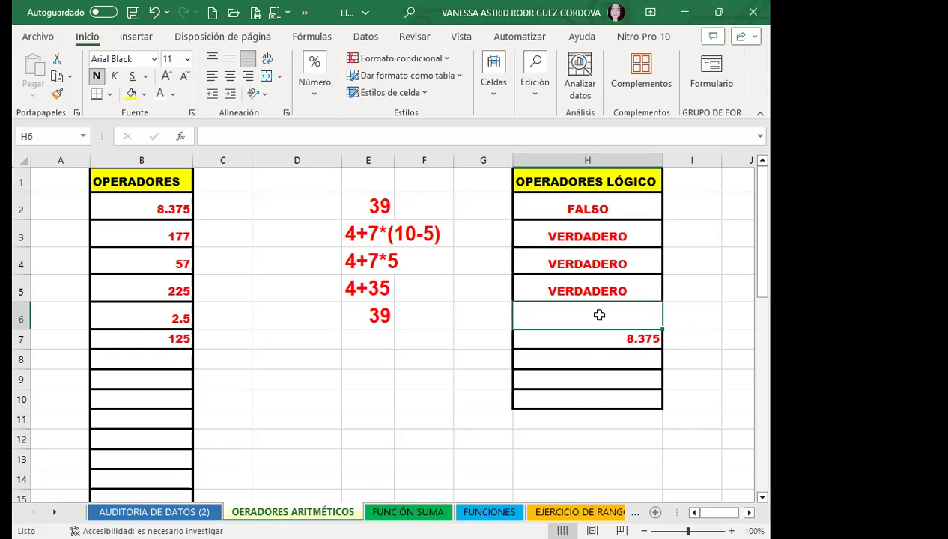
- Make H6 the 5+5=10 comparison and extend H7 to =4+7/8*5=80, returning FALSO
{"action": "type", "text": "=5+5"}
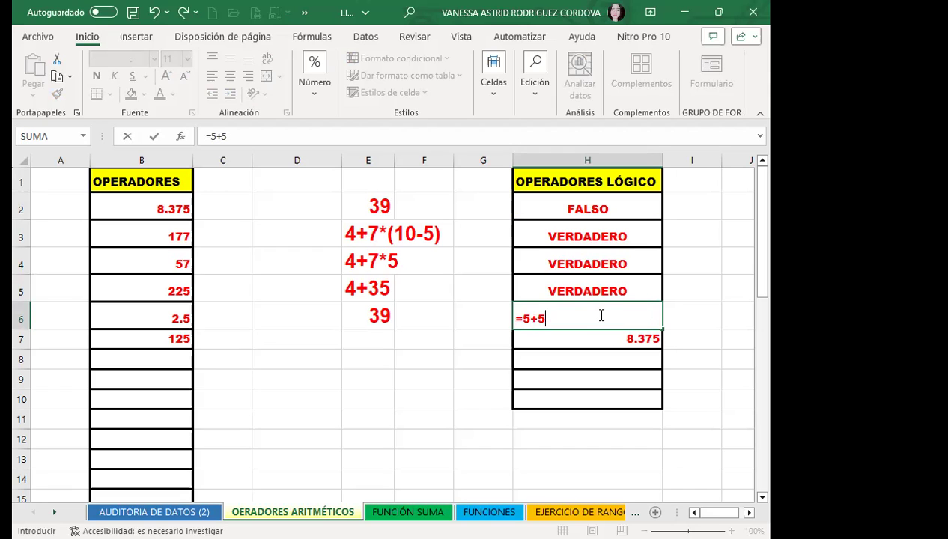
{"action": "key", "text": "Return"}
{"action": "double_click", "coordinate": [599, 315]}
{"action": "type", "text": "="}
{"action": "type", "text": "10"}
{"action": "key", "text": "Return"}
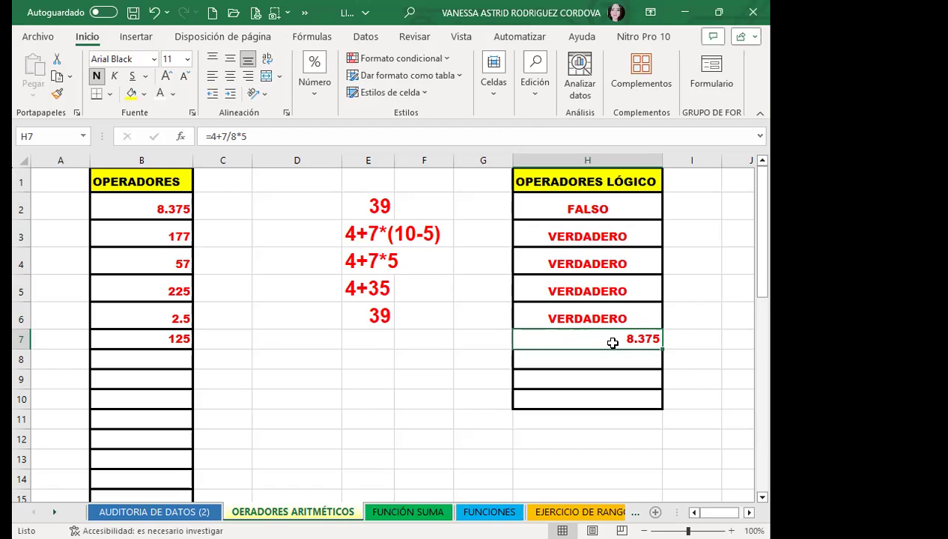
{"action": "double_click", "coordinate": [613, 343]}
{"action": "type", "text": "="}
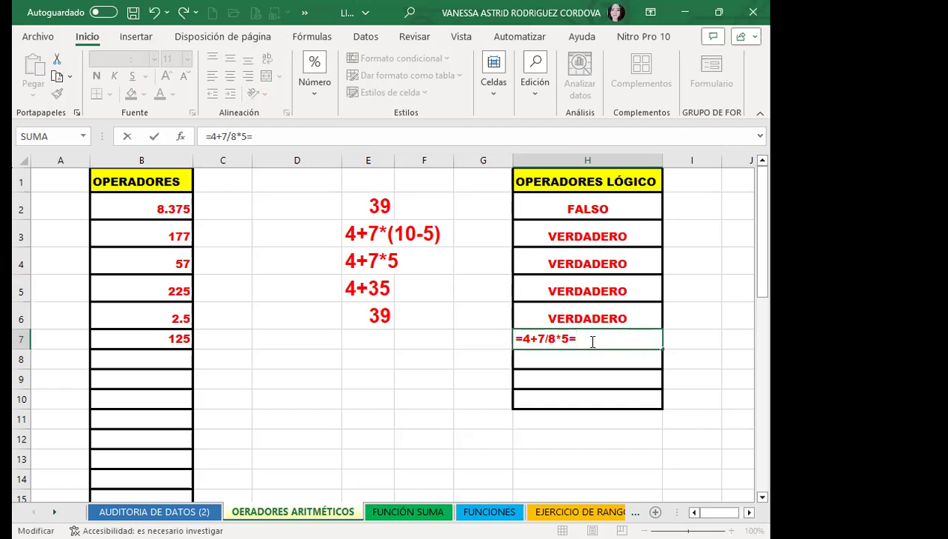
{"action": "type", "text": "80"}
{"action": "key", "text": "Return"}
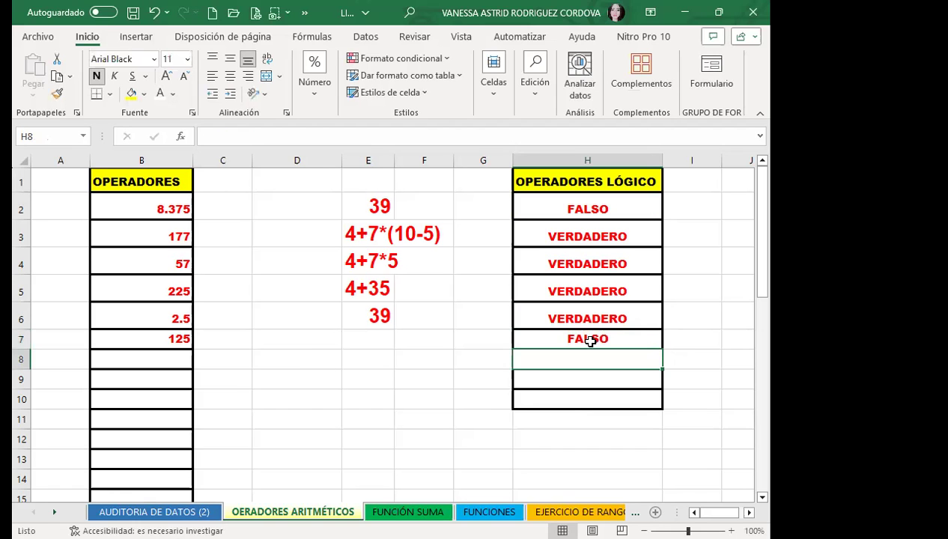
- Inspect the comparison formulas behind the results in H7, H2 and H5
{"action": "left_click", "coordinate": [592, 341]}
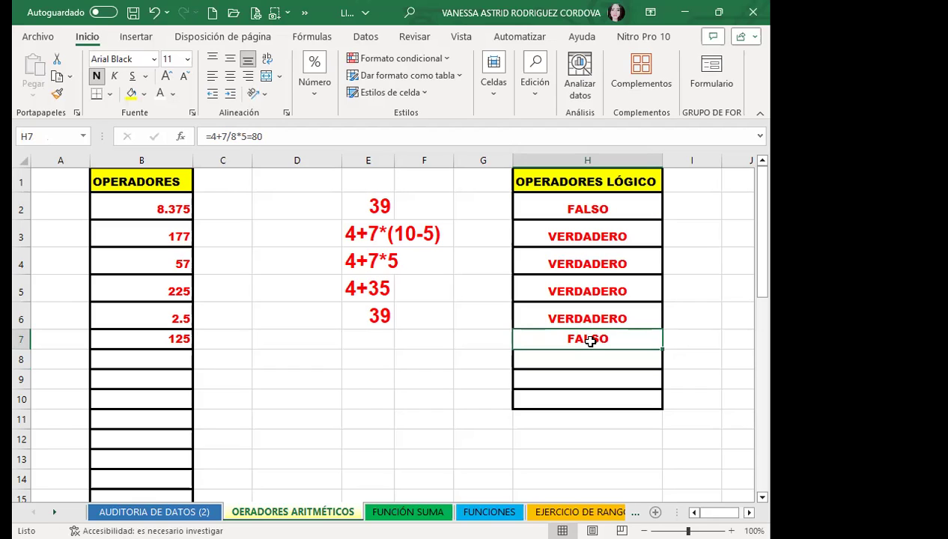
{"action": "left_click", "coordinate": [582, 322]}
{"action": "left_click", "coordinate": [575, 209]}
{"action": "left_click", "coordinate": [578, 289]}
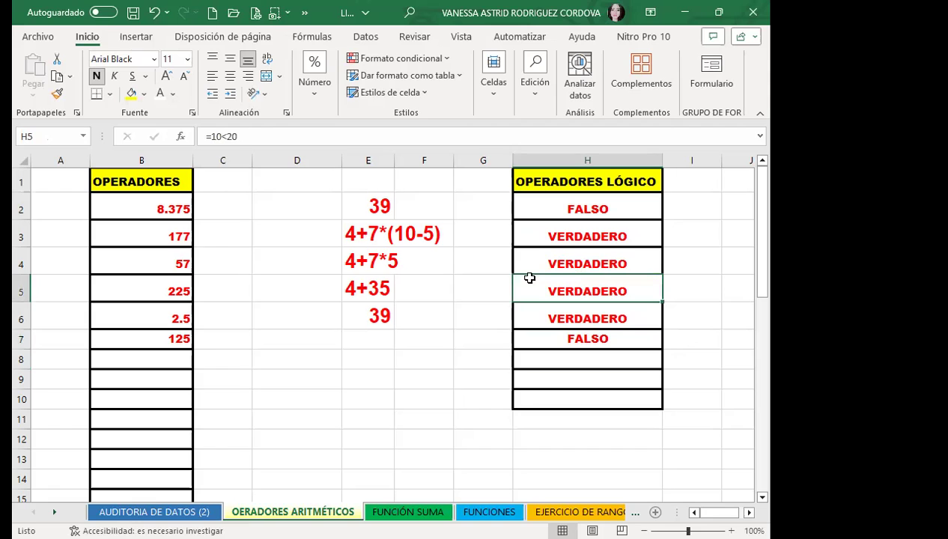
- Recheck the H7 and H6 formulas, then switch to PowerPoint's ASISTENTE DE FÓRMULA slide
{"action": "left_click", "coordinate": [312, 345]}
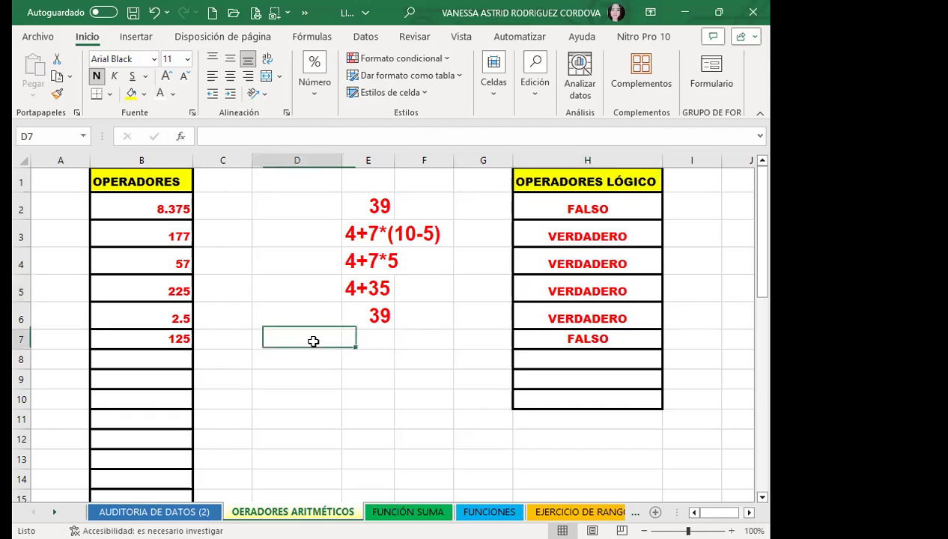
{"action": "left_click", "coordinate": [367, 343]}
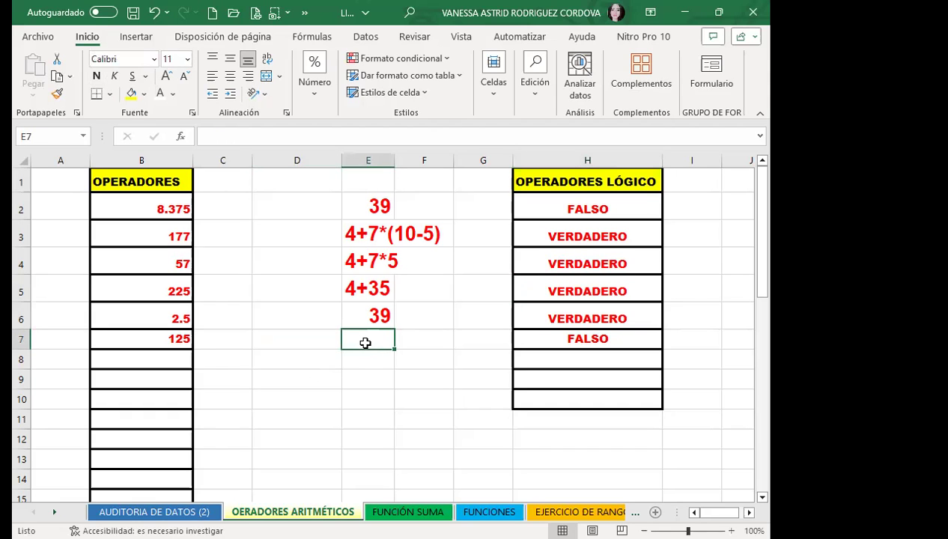
{"action": "left_click", "coordinate": [423, 343]}
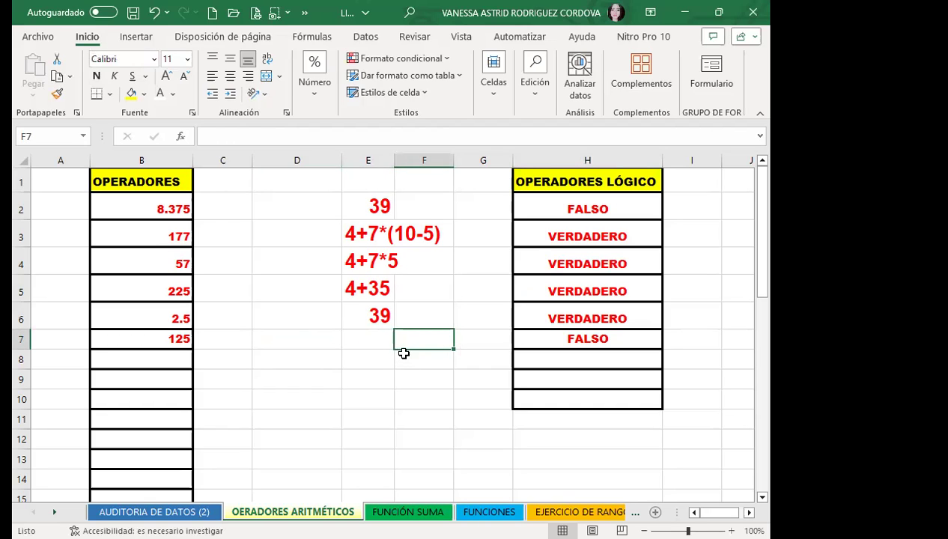
{"action": "left_click", "coordinate": [561, 337]}
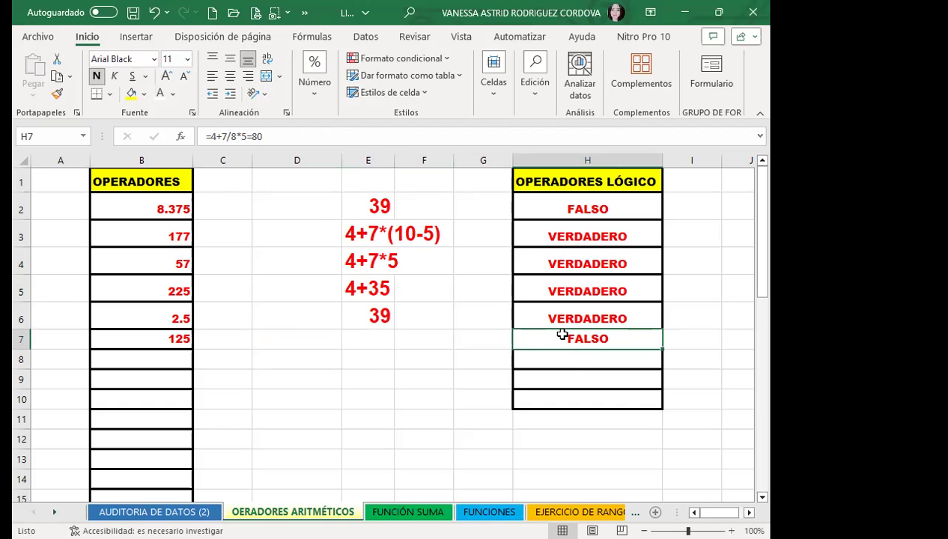
{"action": "left_click", "coordinate": [607, 322]}
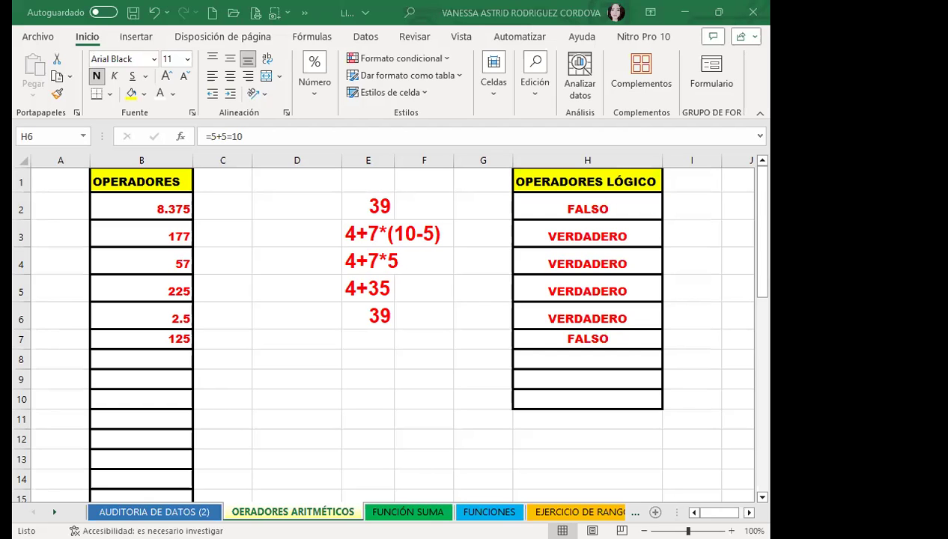
{"action": "key", "text": "alt+Tab"}
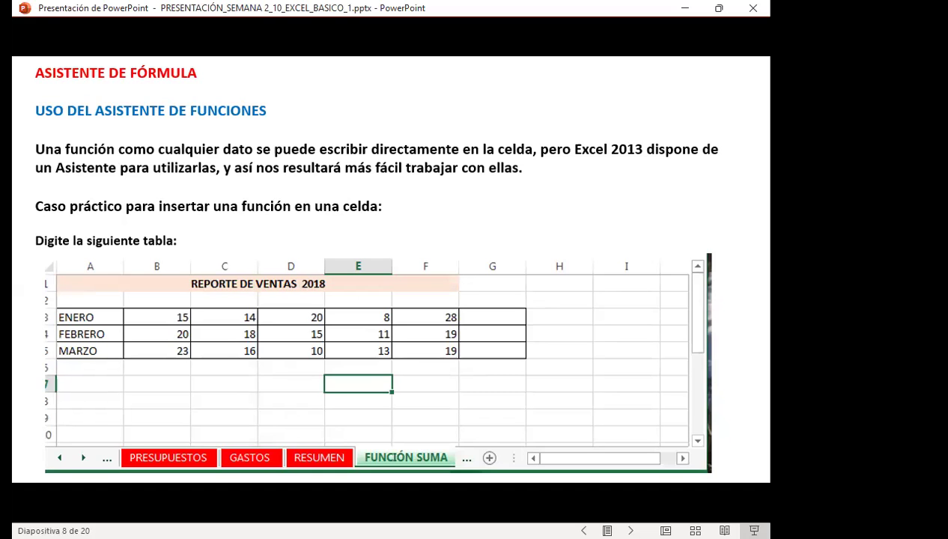
- Advance the presentation from slide 8 to slide 10, showing the Insertar función dialog
{"action": "key", "text": "Page_Down"}
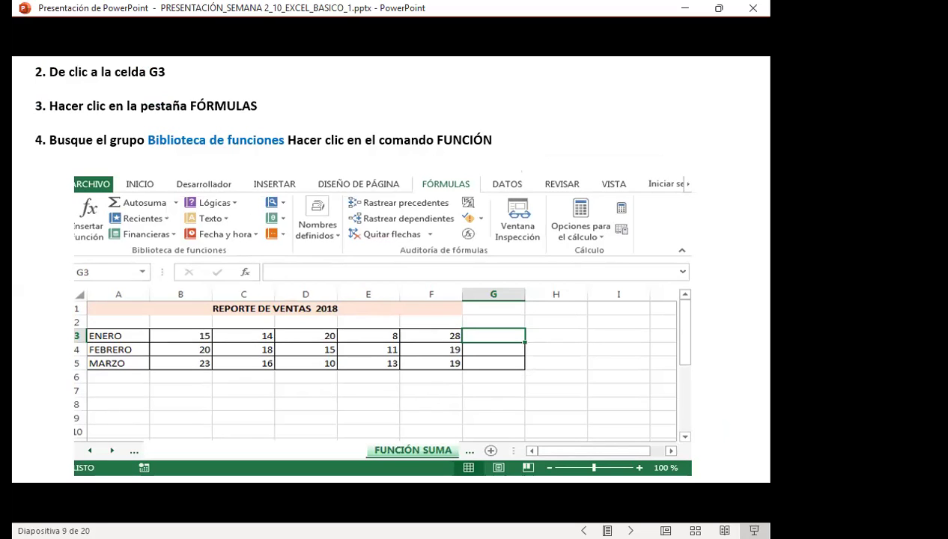
{"action": "key", "text": "Right"}
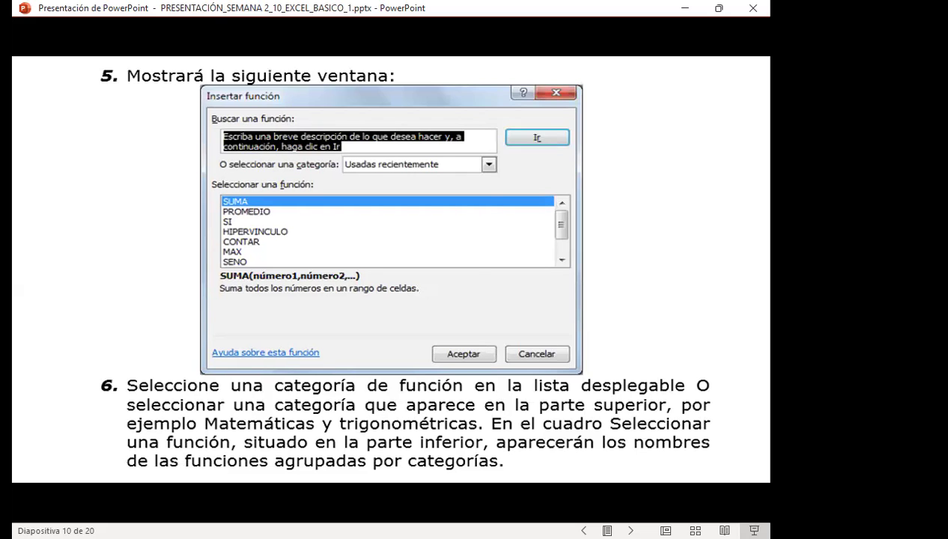
- Step through slides 11 and 12 on choosing SUMA, then return to Excel's FUNCIÓN SUMA sheet
{"action": "key", "text": "Right"}
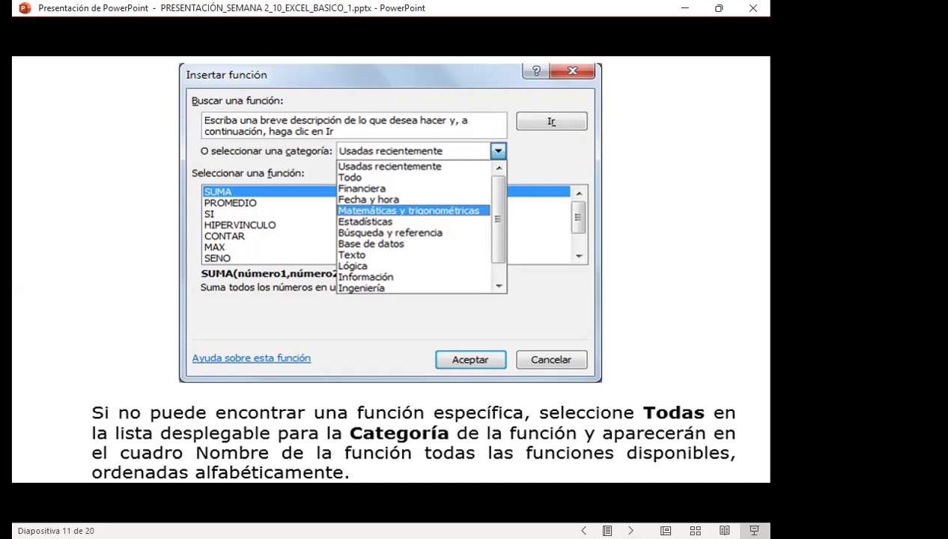
{"action": "key", "text": "Right"}
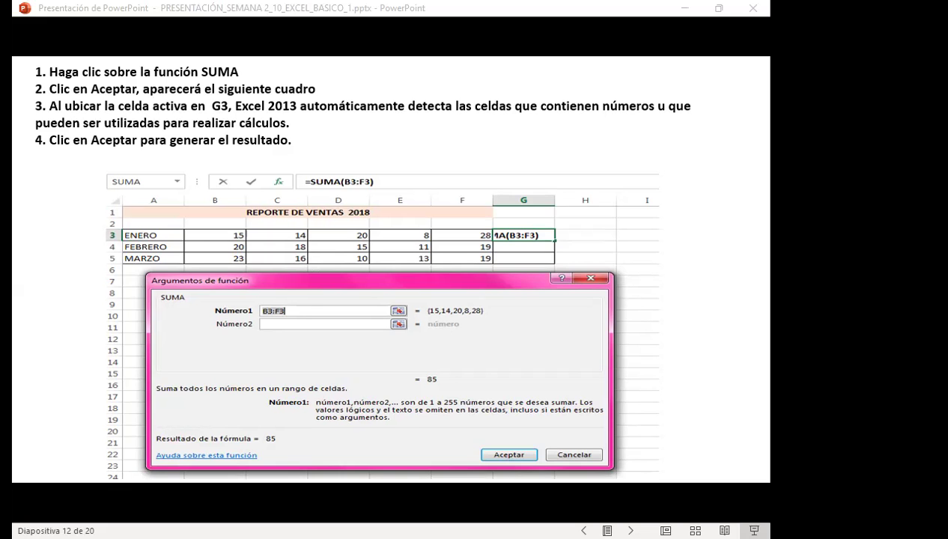
{"action": "key", "text": "alt+Tab"}
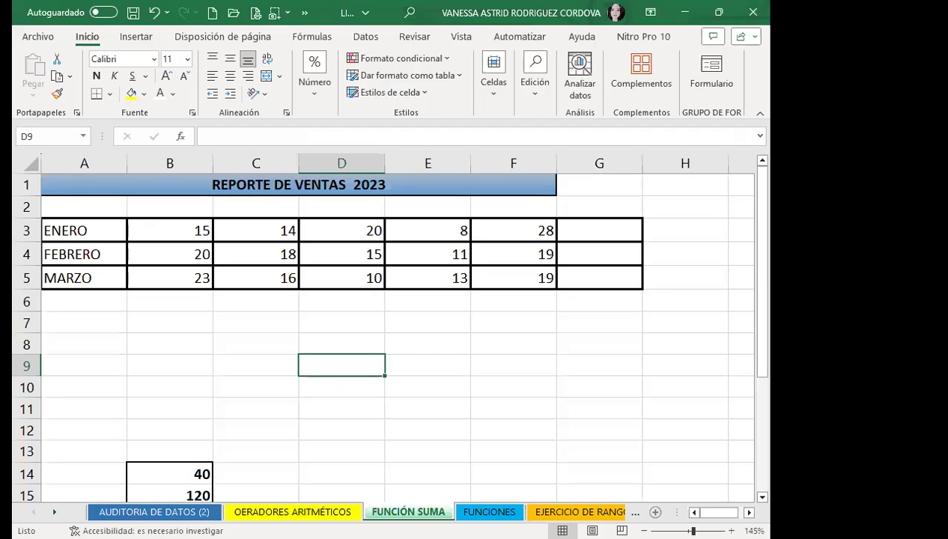
- Select G3 for the ENERO total and expand the Inicio tab's Edición commands
{"action": "left_click", "coordinate": [153, 231]}
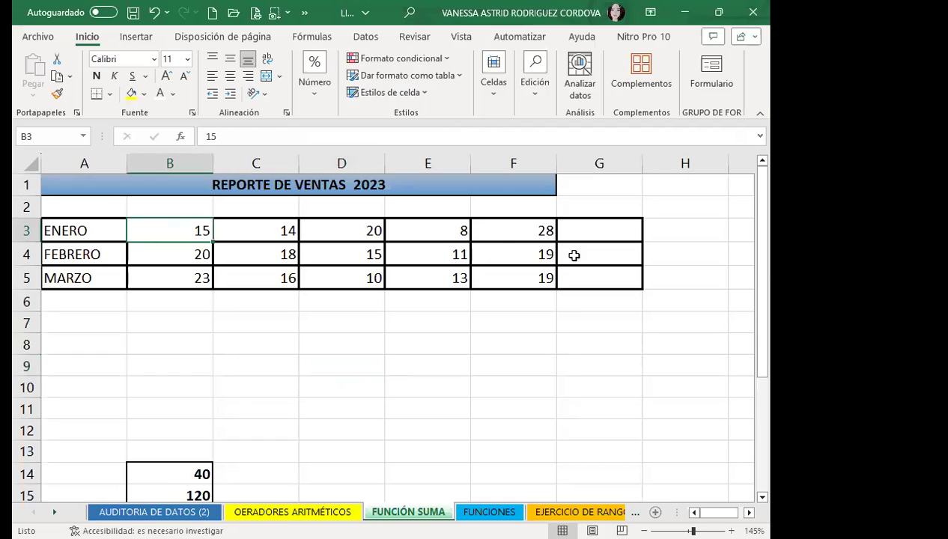
{"action": "left_click", "coordinate": [611, 231]}
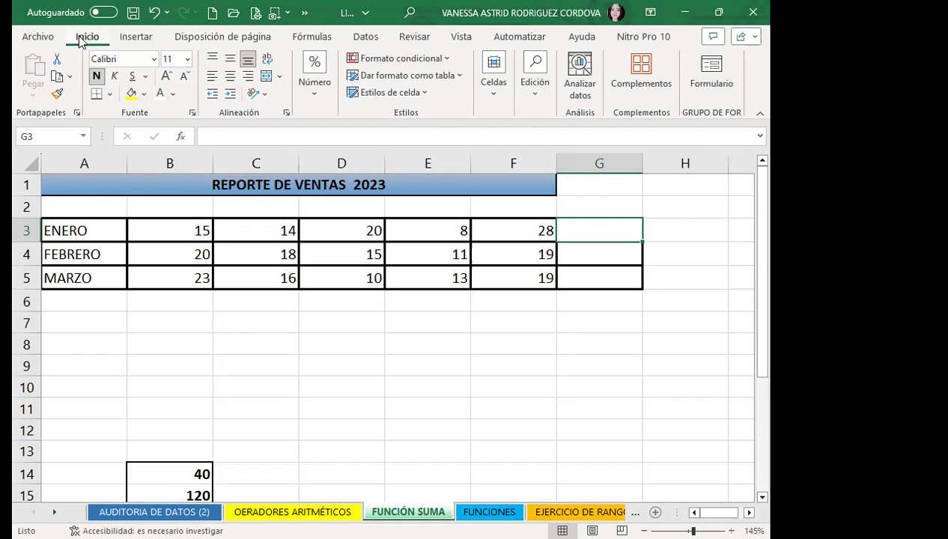
{"action": "left_click", "coordinate": [309, 37]}
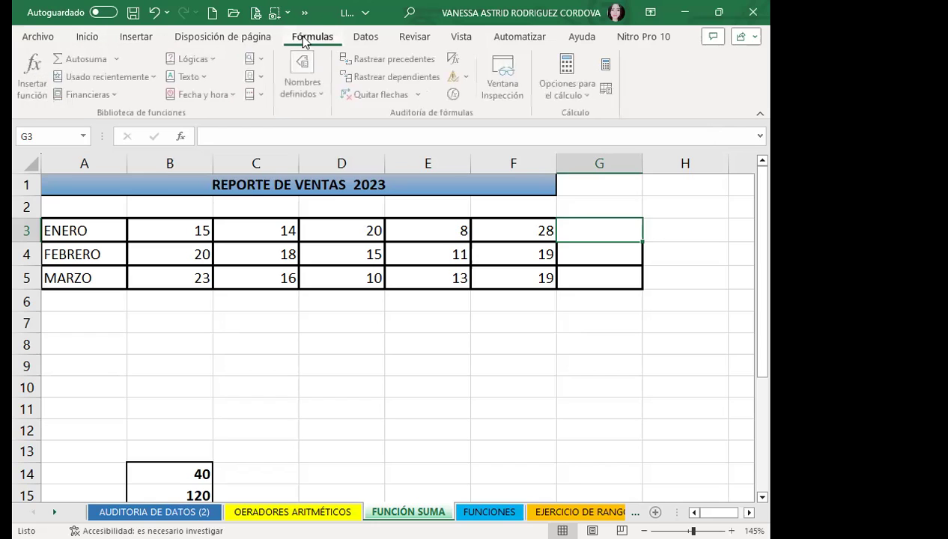
{"action": "left_click", "coordinate": [87, 37]}
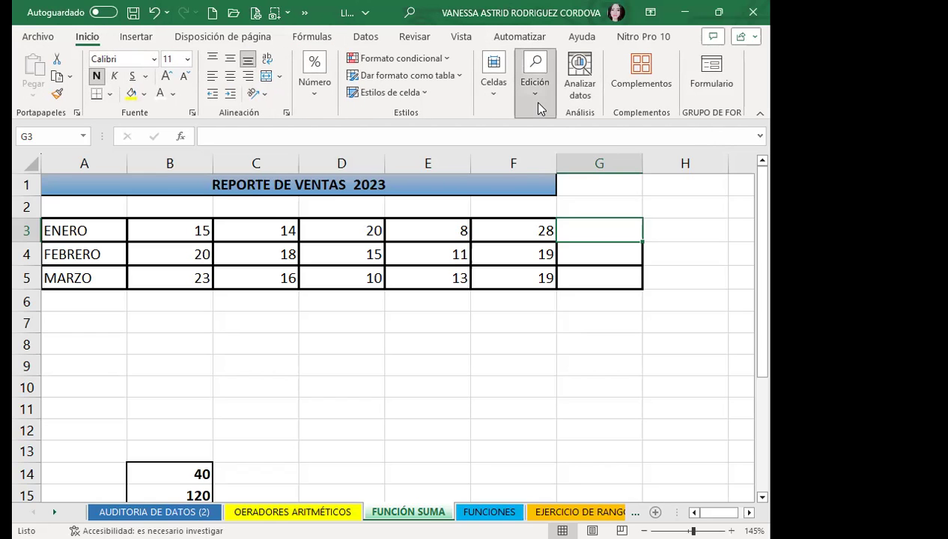
{"action": "left_click", "coordinate": [538, 104]}
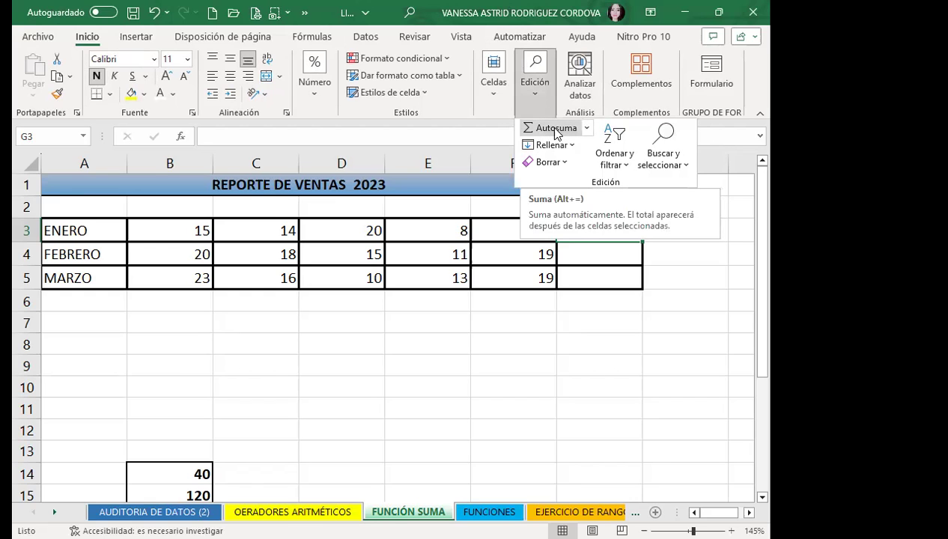
- Autosum the ENERO row into G3 as =SUMA(B3:F3), giving 85, then select G4
{"action": "left_click", "coordinate": [556, 127]}
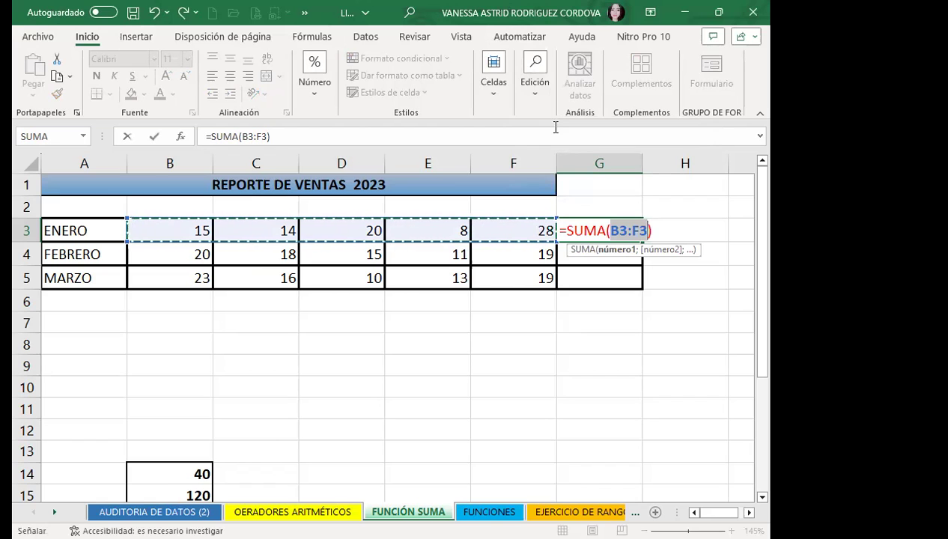
{"action": "key", "text": "Return"}
{"action": "left_click", "coordinate": [612, 232]}
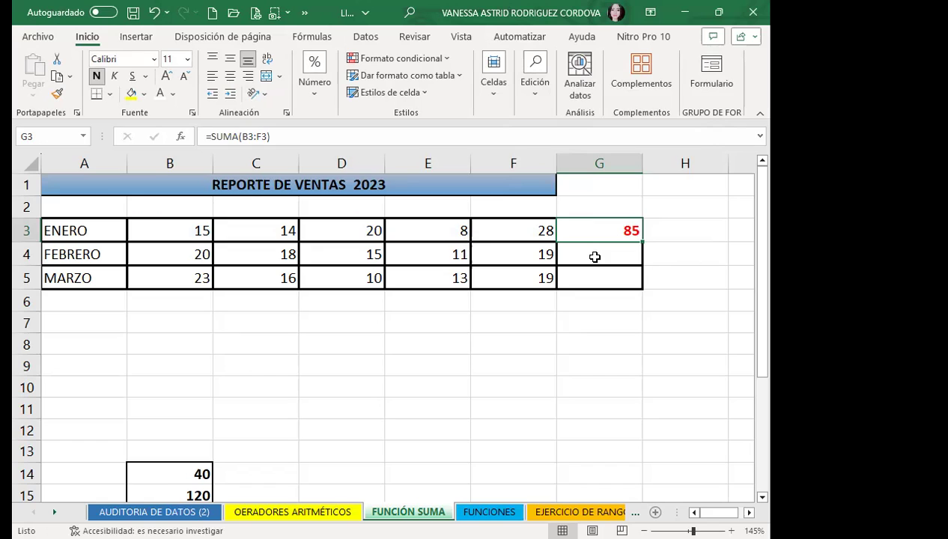
{"action": "left_click", "coordinate": [595, 257]}
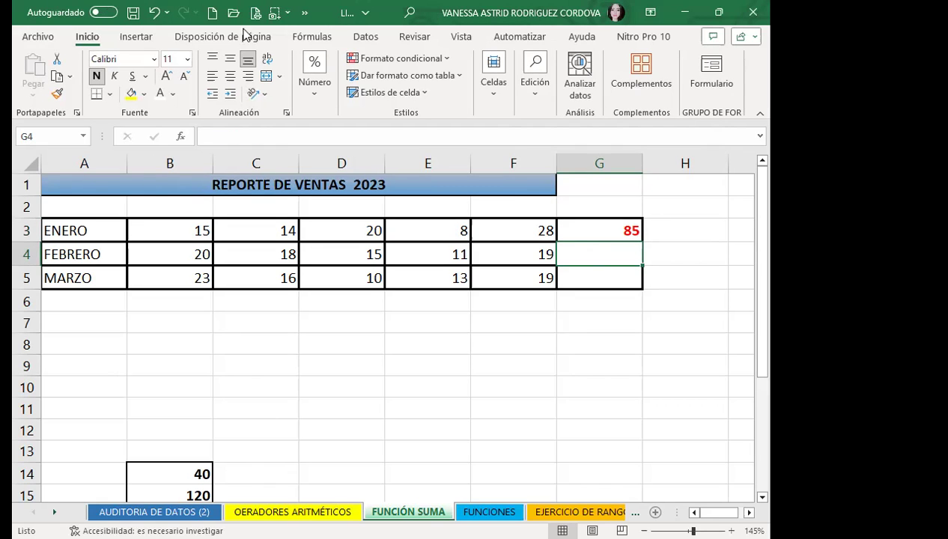
- Start a function for G4 and list the Matemáticas y trigonométricas functions
{"action": "left_click", "coordinate": [310, 38]}
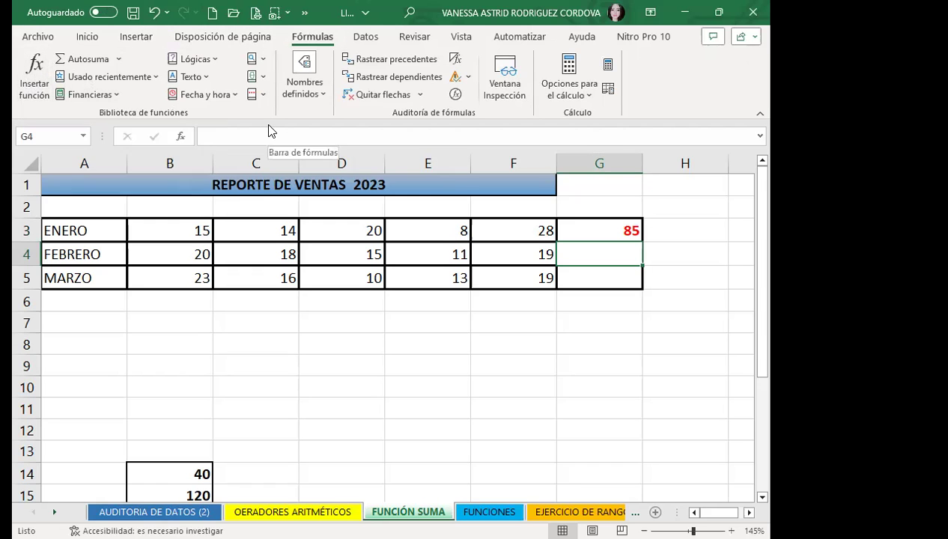
{"action": "left_click", "coordinate": [88, 39]}
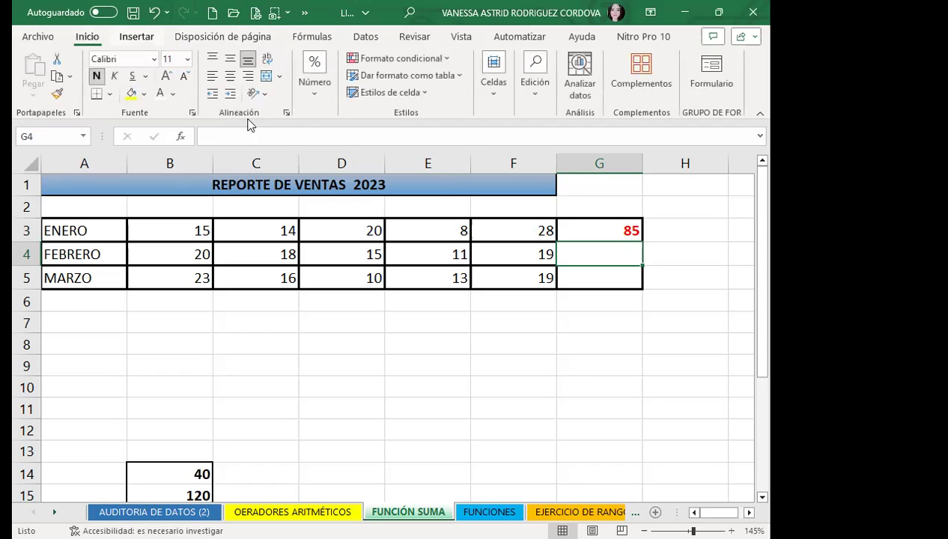
{"action": "left_click", "coordinate": [184, 138]}
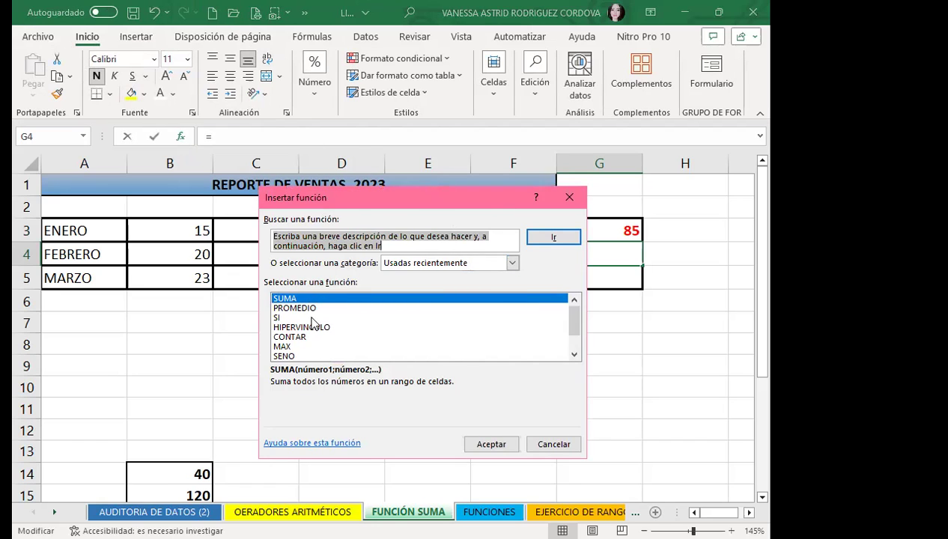
{"action": "left_click_drag", "start_coordinate": [574, 326], "coordinate": [578, 314]}
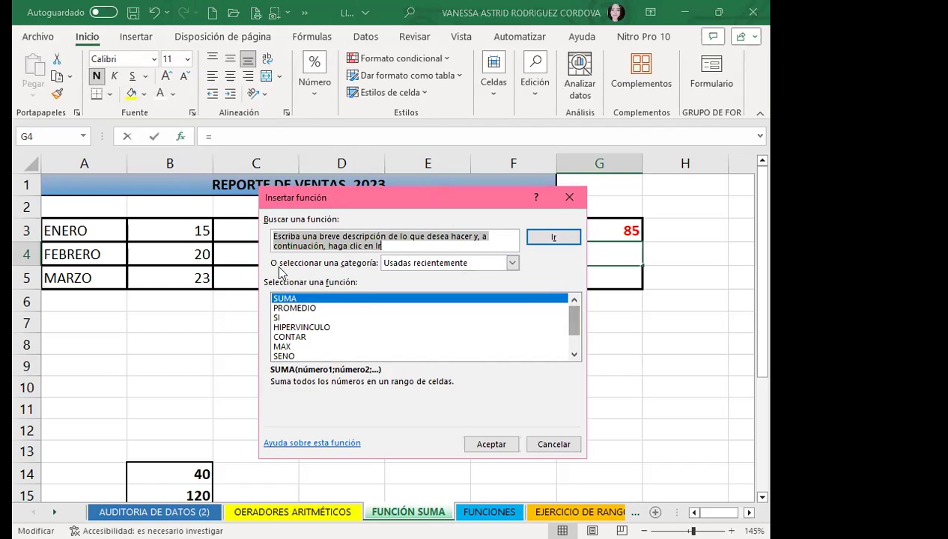
{"action": "left_click", "coordinate": [513, 264]}
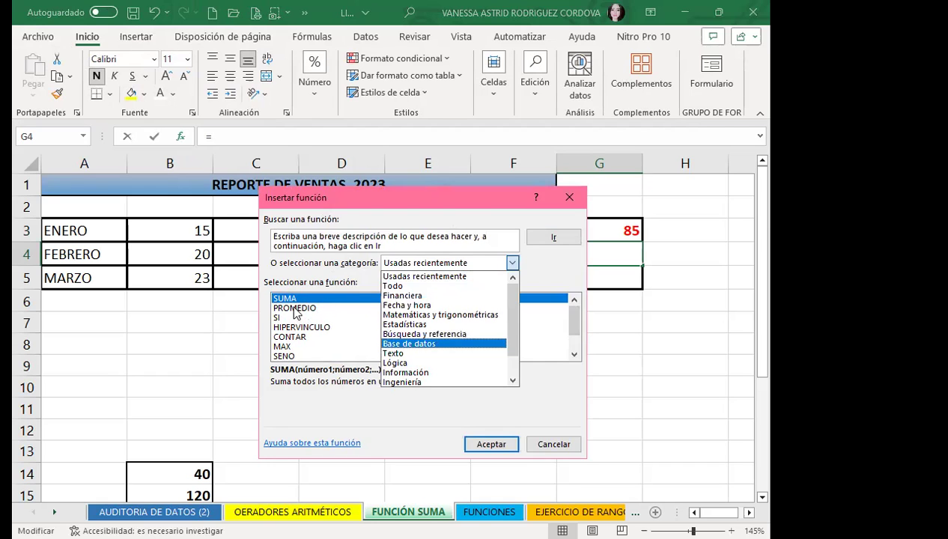
{"action": "left_click", "coordinate": [452, 315]}
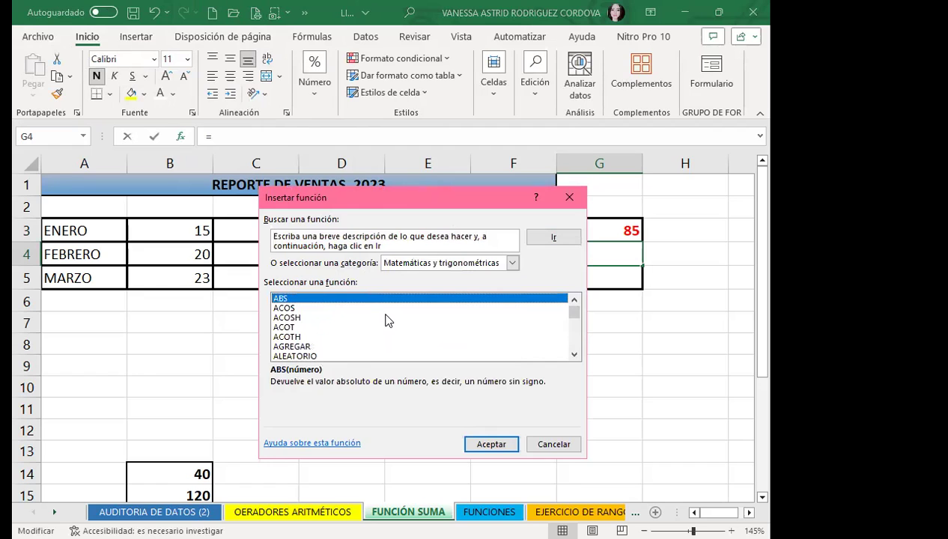
- Choose SUMA, then cancel the Argumentos de función dialog so G4 stays empty
{"action": "left_click_drag", "start_coordinate": [573, 315], "coordinate": [571, 356]}
{"action": "left_click", "coordinate": [378, 328]}
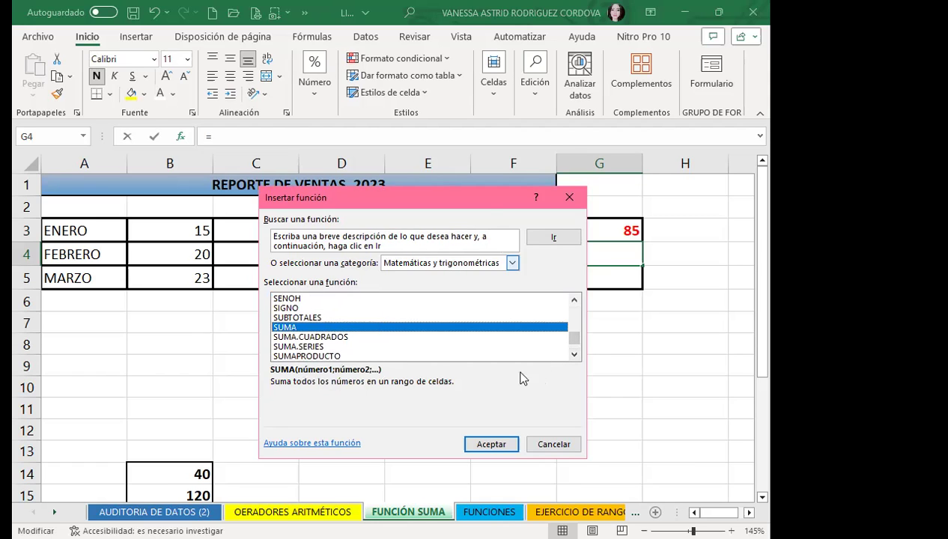
{"action": "left_click", "coordinate": [492, 445]}
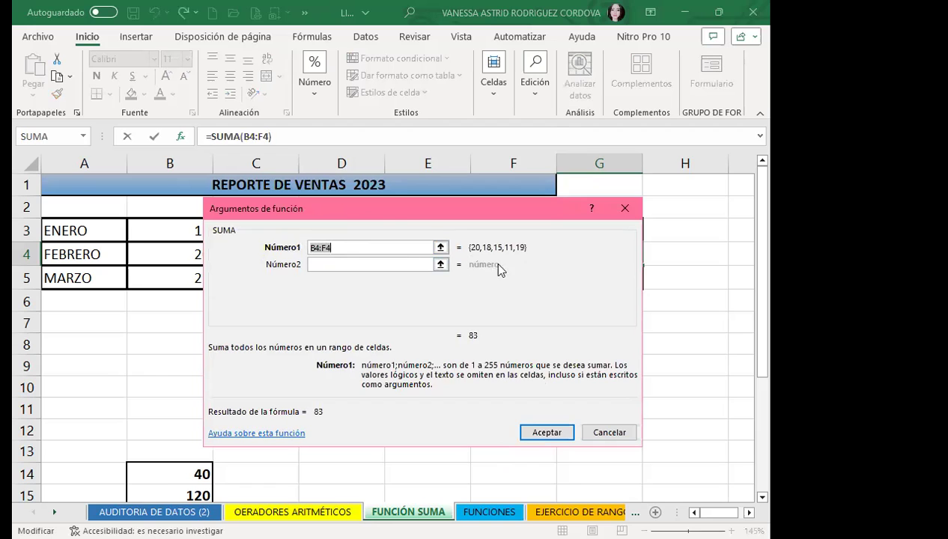
{"action": "left_click", "coordinate": [626, 212]}
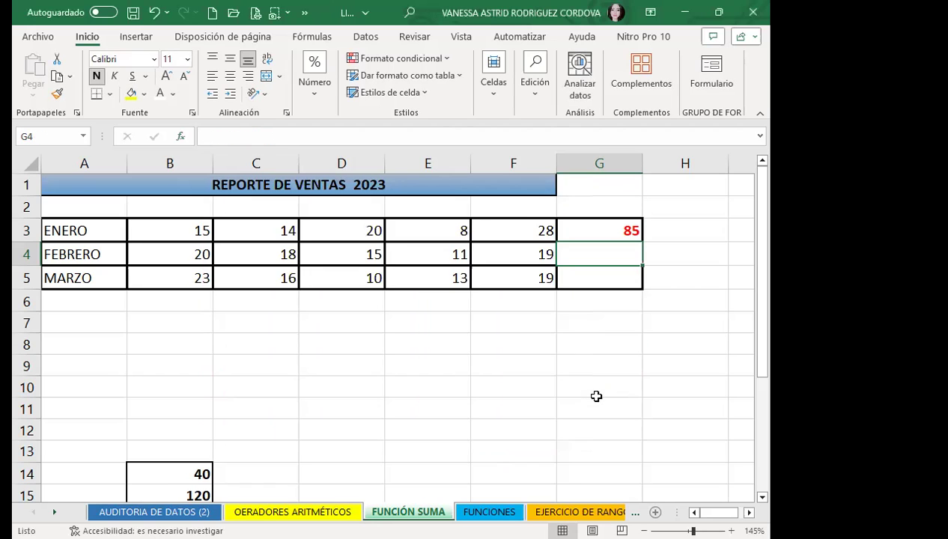
- Insert SUMA over B4:F4 in G4 from recently used functions, totalling FEBRERO as 83
{"action": "left_click", "coordinate": [313, 37]}
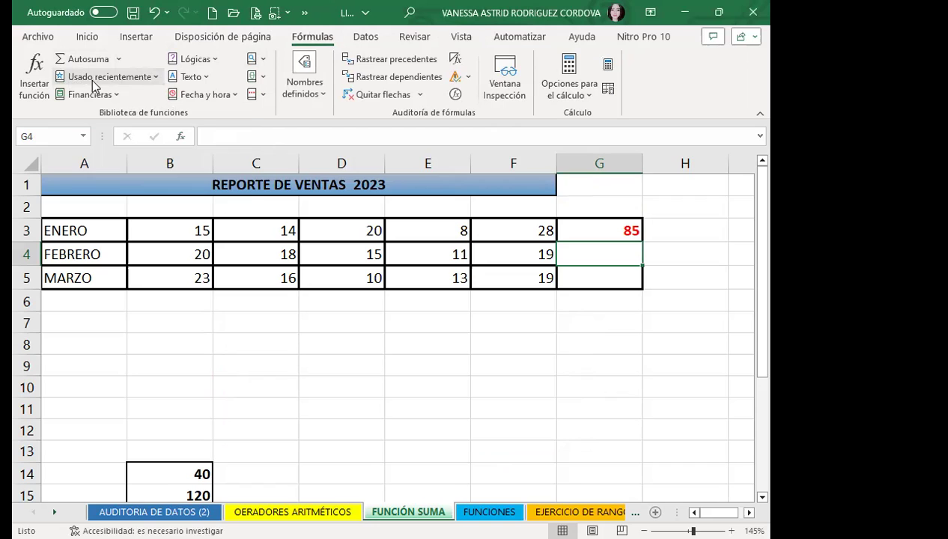
{"action": "left_click", "coordinate": [147, 76]}
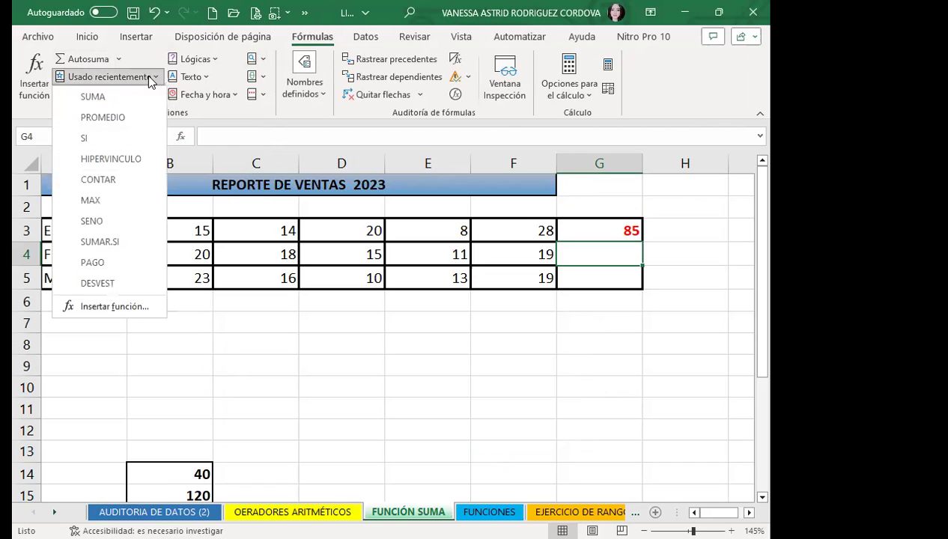
{"action": "left_click", "coordinate": [94, 99]}
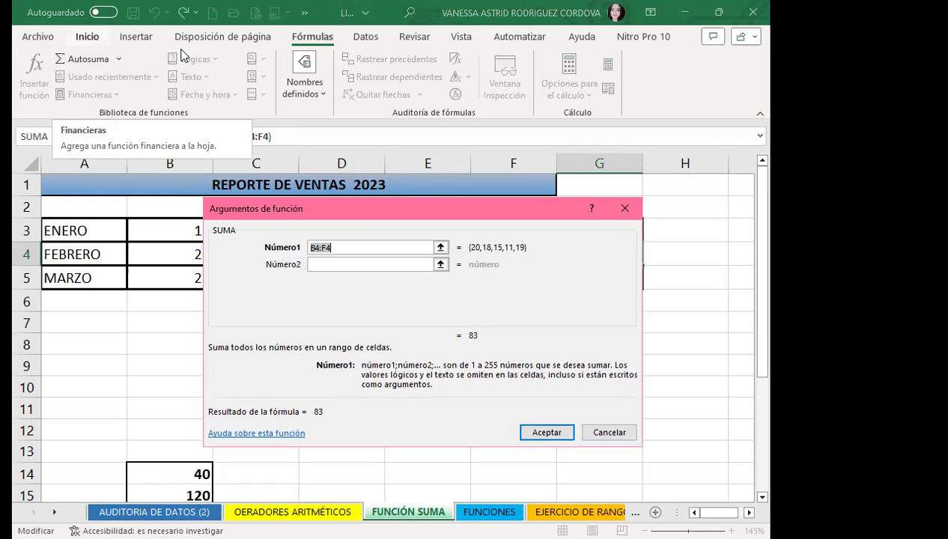
{"action": "left_click_drag", "start_coordinate": [420, 215], "coordinate": [405, 320]}
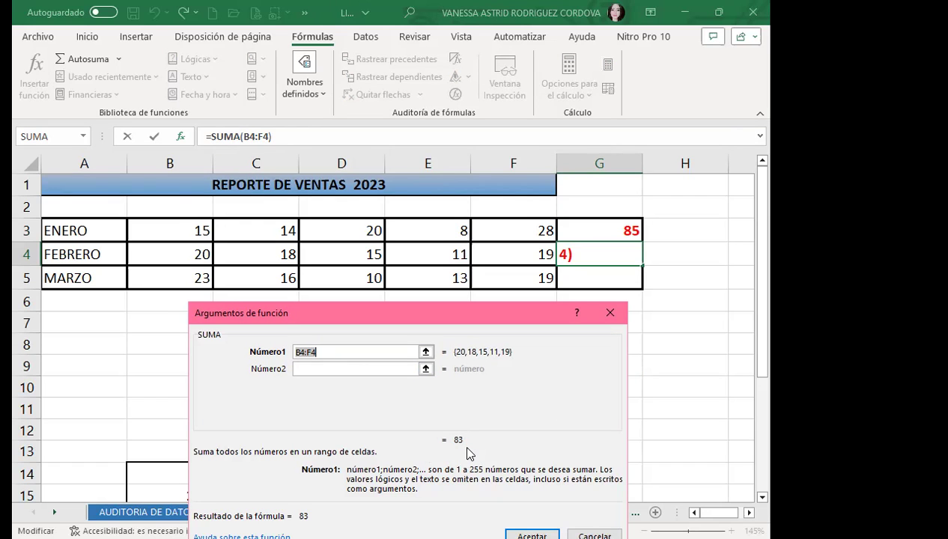
{"action": "left_click_drag", "start_coordinate": [532, 537], "coordinate": [472, 460]}
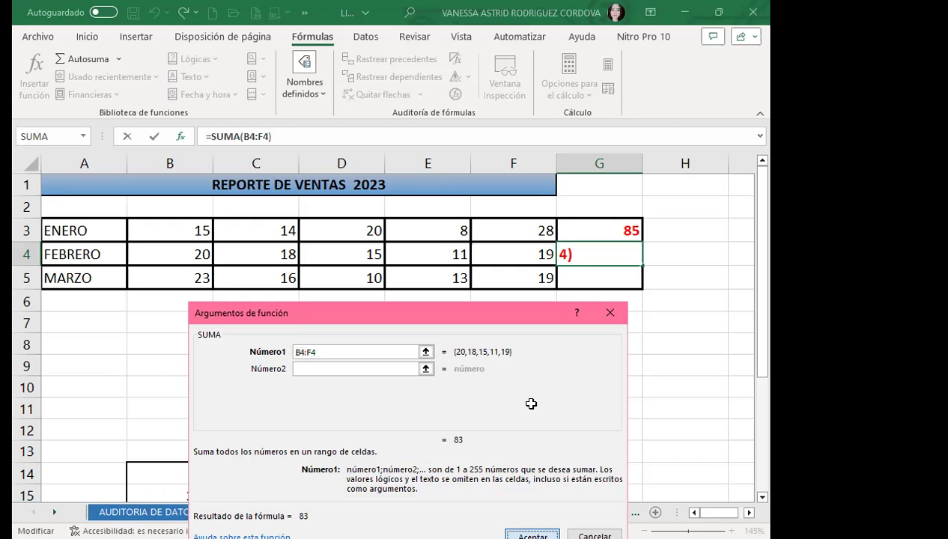
{"action": "key", "text": "Return"}
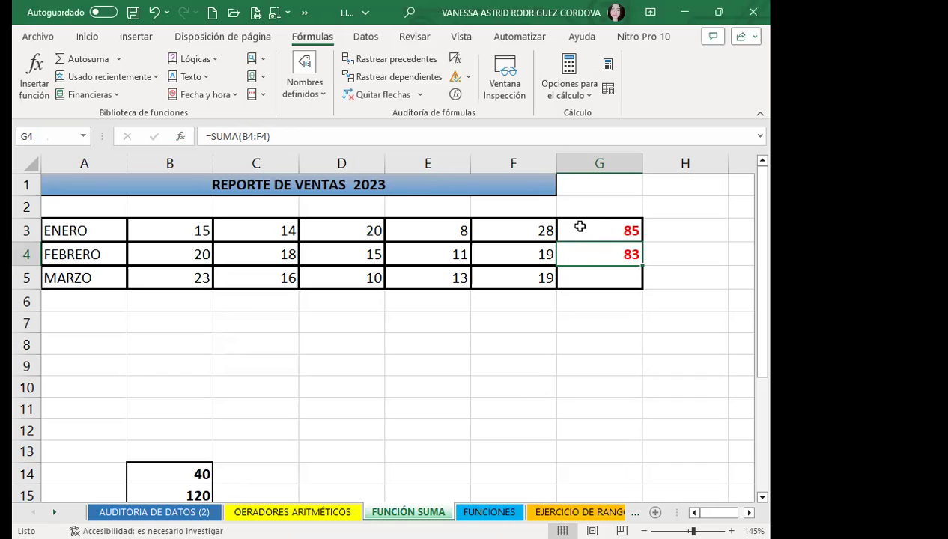
{"action": "left_click", "coordinate": [574, 225]}
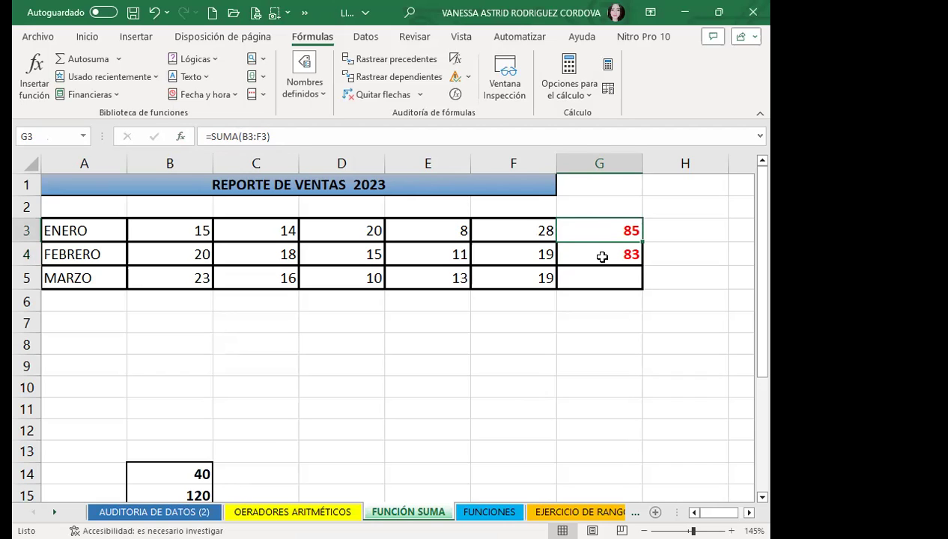
{"action": "left_click", "coordinate": [593, 254]}
{"action": "left_click", "coordinate": [597, 233]}
{"action": "left_click", "coordinate": [601, 261]}
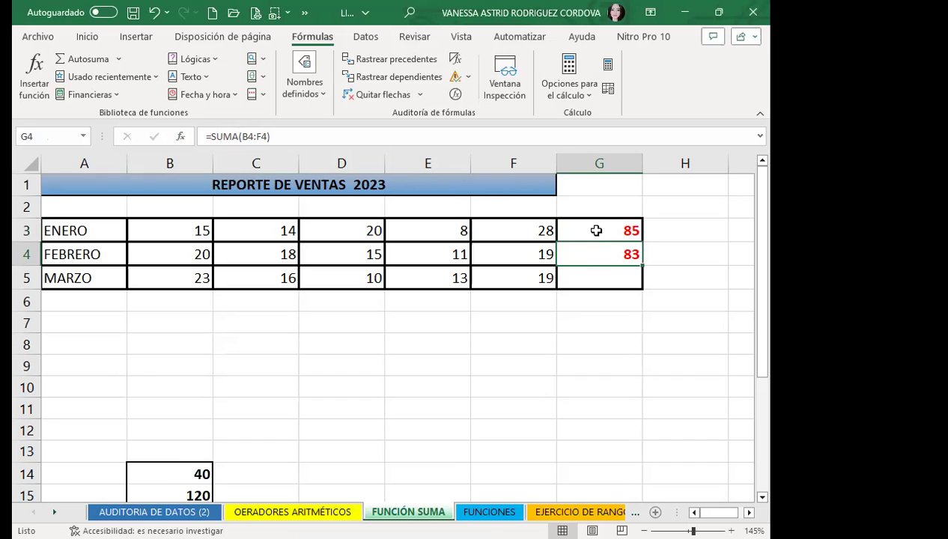
{"action": "left_click", "coordinate": [590, 229]}
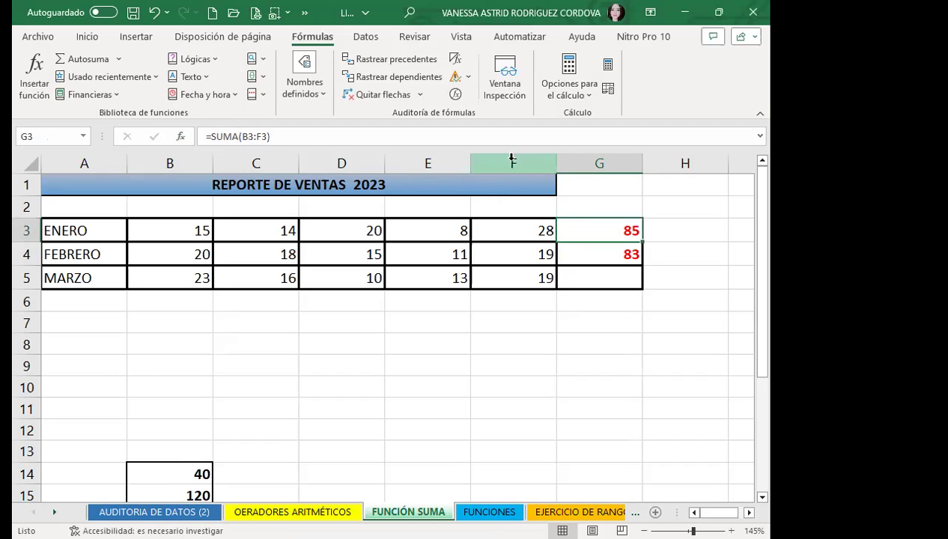
{"action": "left_click", "coordinate": [575, 254]}
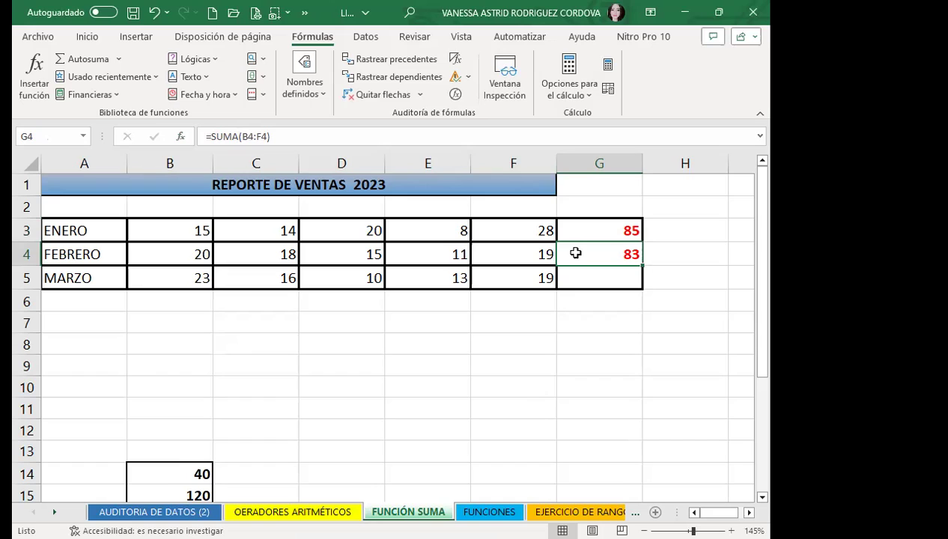
{"action": "left_click", "coordinate": [583, 280]}
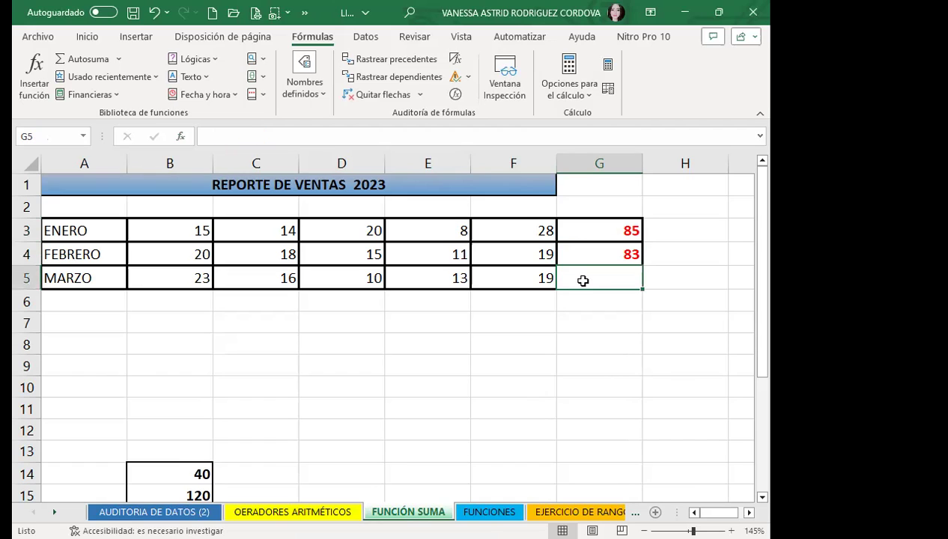
- Enter =SUMA(B5:F5) in G5 to total MARZO's sales as 81
{"action": "type", "text": "="}
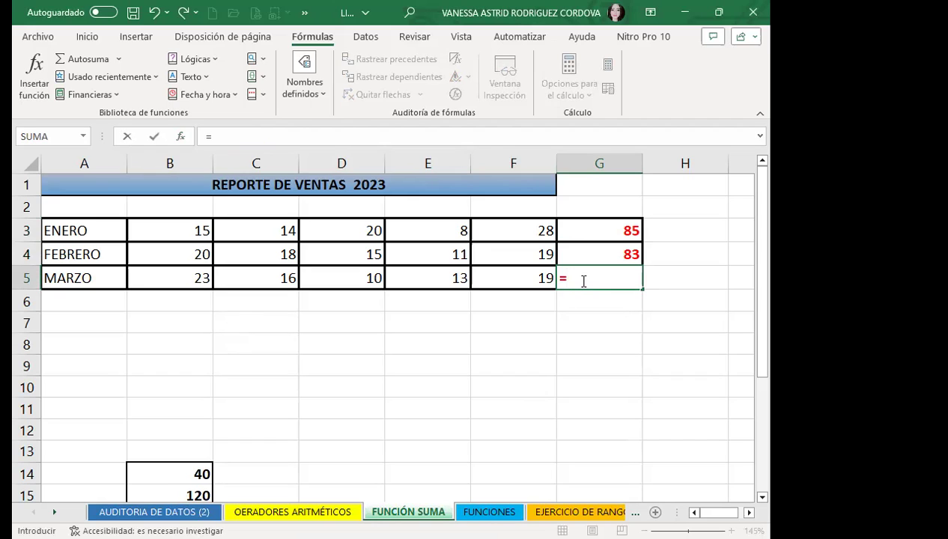
{"action": "type", "text": "SUMA"}
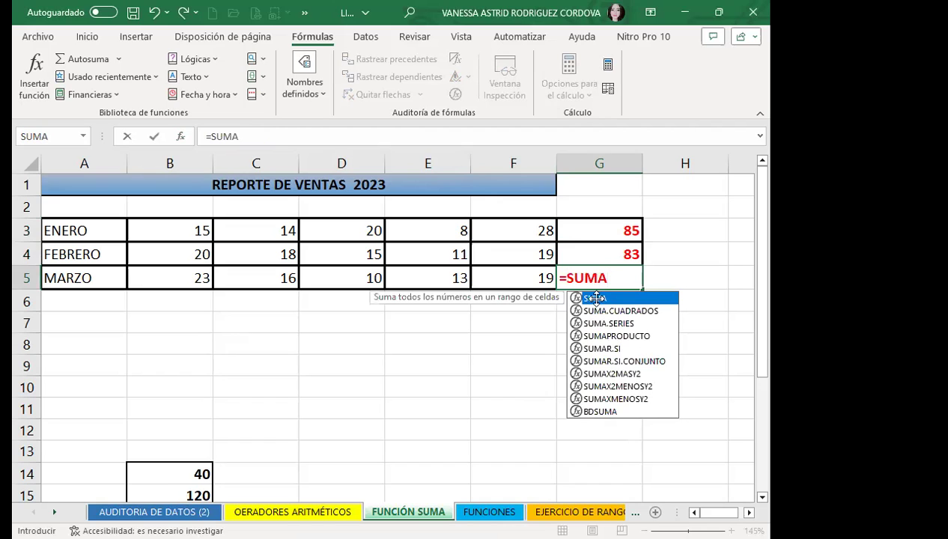
{"action": "double_click", "coordinate": [596, 300]}
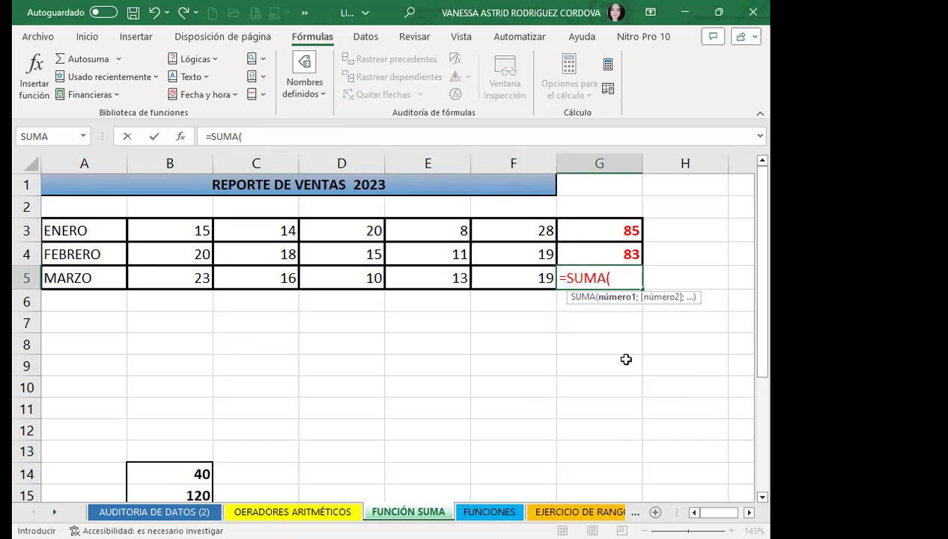
{"action": "left_click_drag", "start_coordinate": [142, 275], "coordinate": [492, 278]}
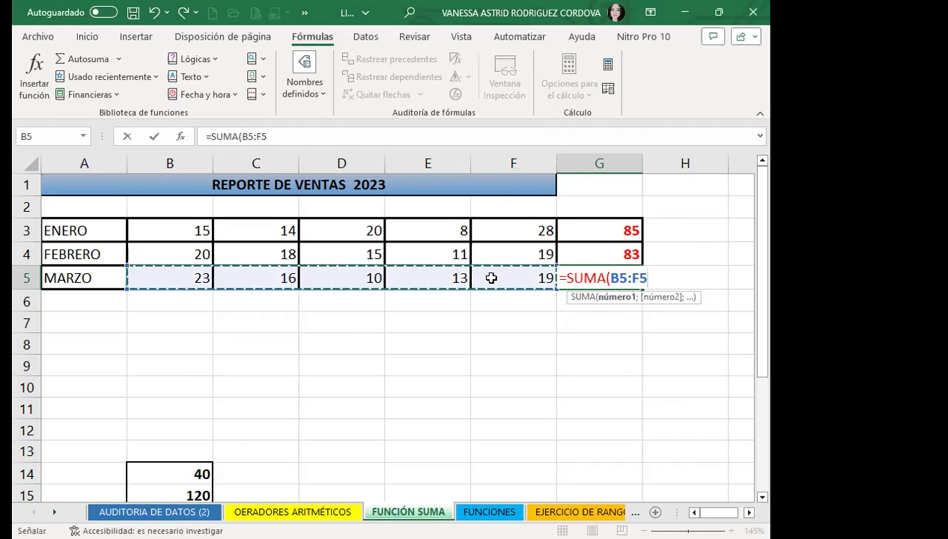
{"action": "key", "text": "Return"}
- Review the SUMA formulas in the G4 and G5 totals
{"action": "left_click", "coordinate": [597, 280]}
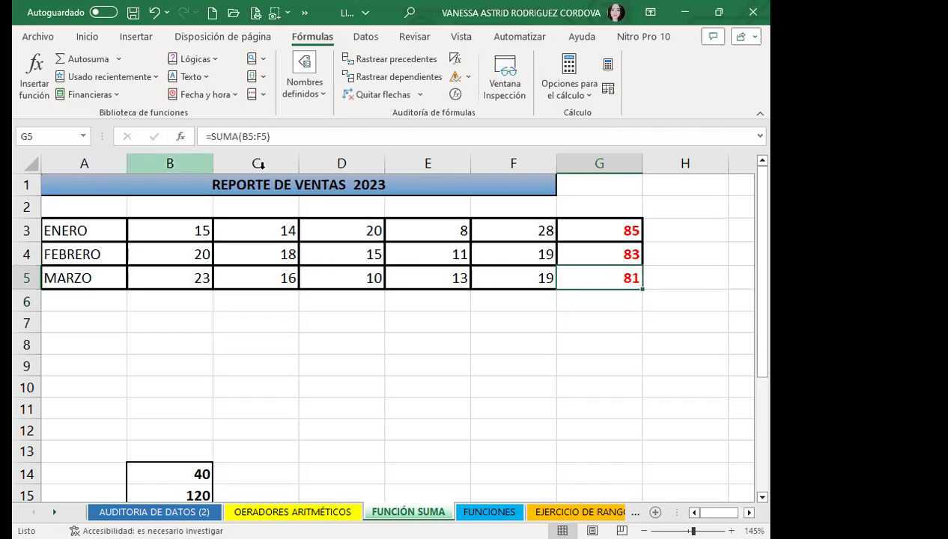
{"action": "left_click", "coordinate": [577, 229]}
{"action": "left_click", "coordinate": [577, 250]}
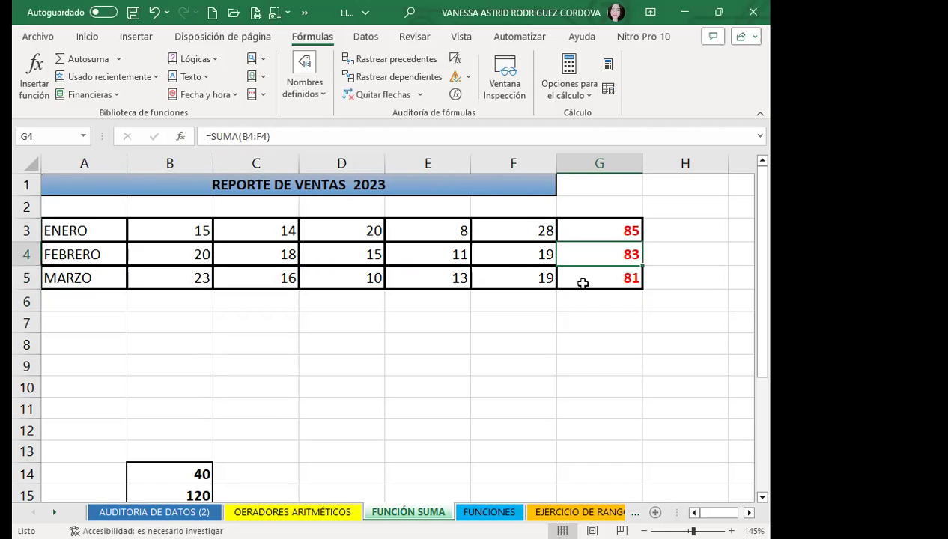
{"action": "left_click", "coordinate": [583, 282]}
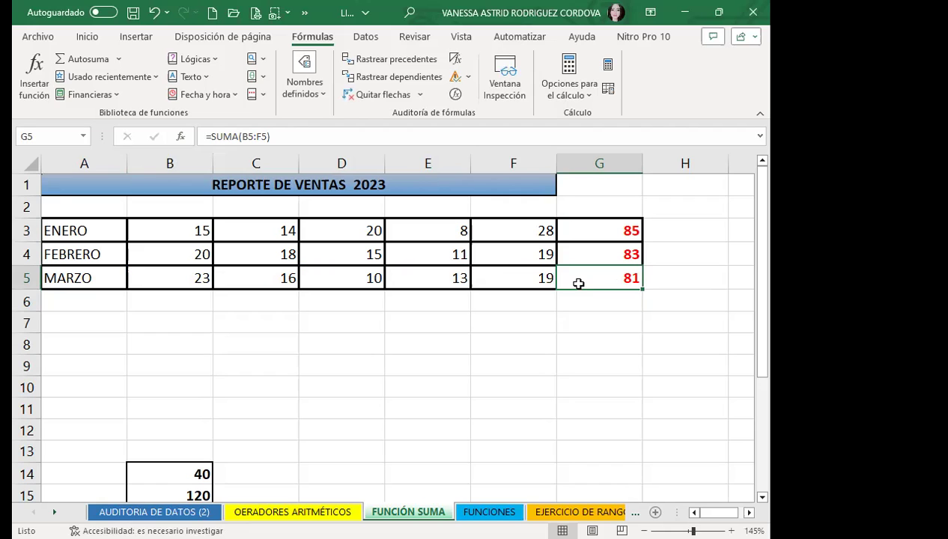
- Scroll down to the B14:B22 list and select the empty TOTAL cell B23
{"action": "scroll", "coordinate": [249, 356], "scroll_direction": "down", "scroll_amount": 1}
{"action": "scroll", "coordinate": [231, 359], "scroll_direction": "down", "scroll_amount": 2}
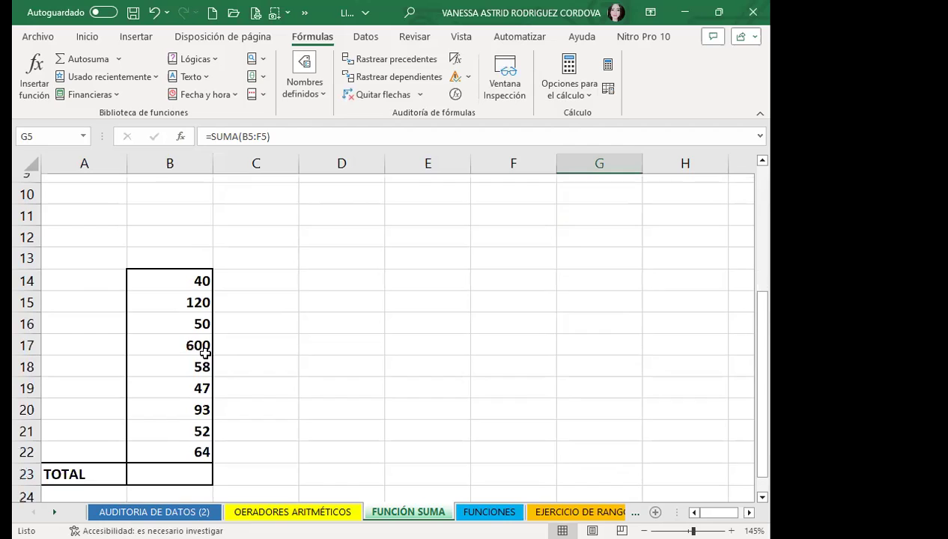
{"action": "scroll", "coordinate": [178, 419], "scroll_direction": "down", "scroll_amount": 1}
{"action": "left_click", "coordinate": [178, 416]}
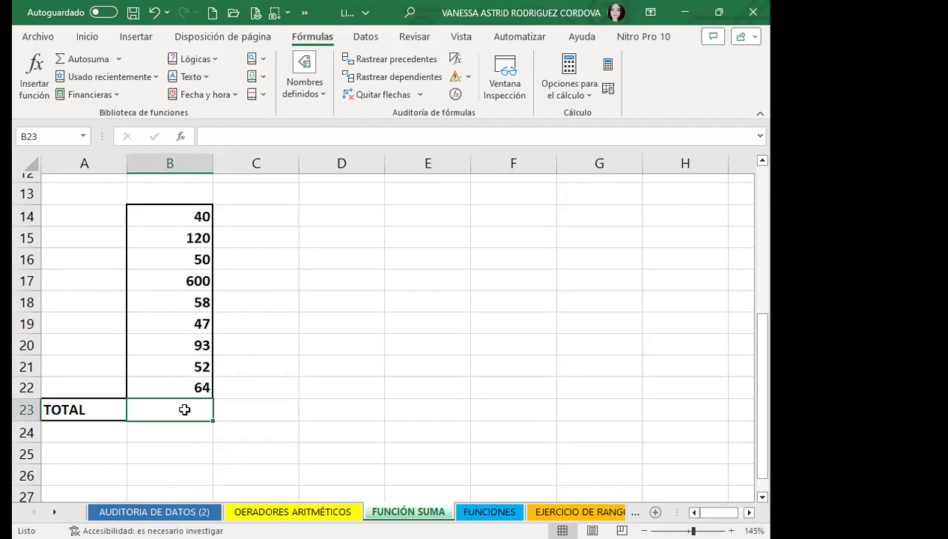
{"action": "left_click", "coordinate": [87, 38]}
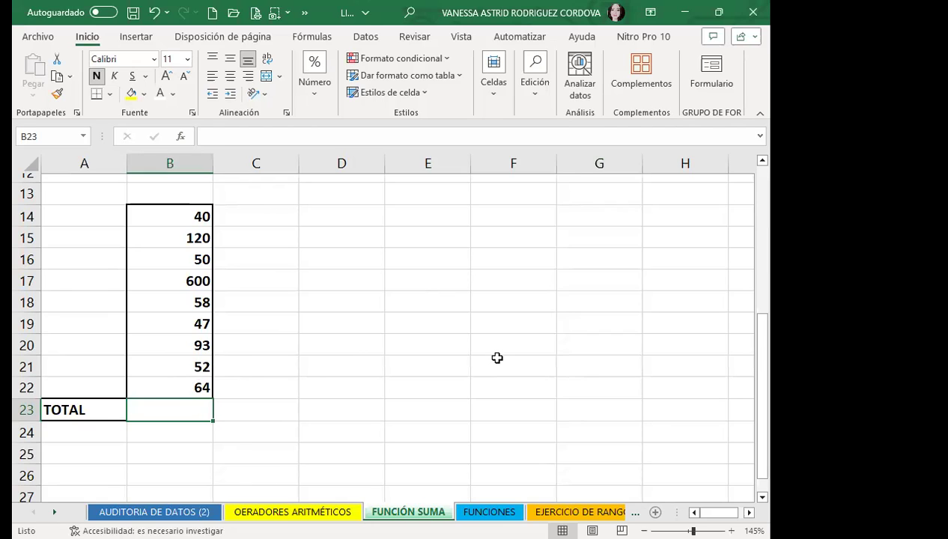
- Insert an Autosuma total of B14:B22 in B23
{"action": "left_click", "coordinate": [533, 97]}
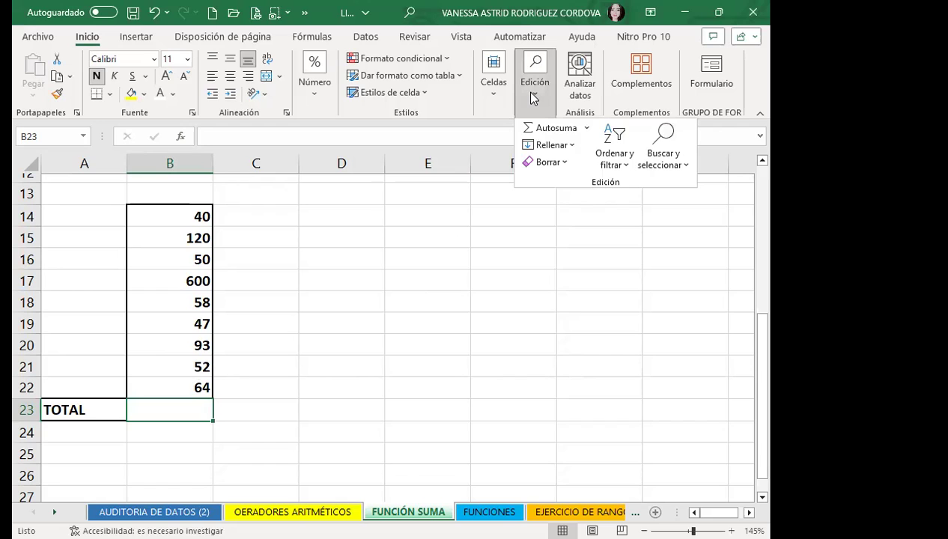
{"action": "left_click", "coordinate": [555, 128]}
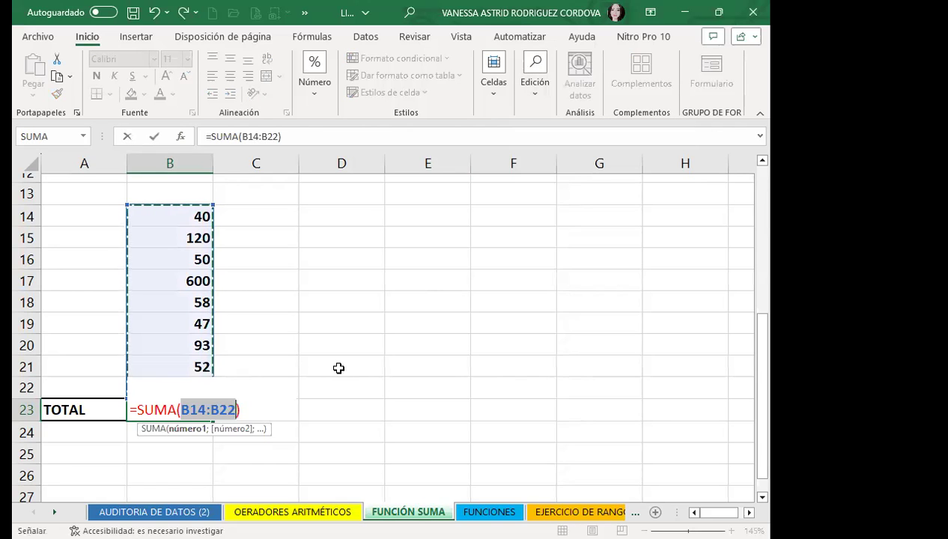
{"action": "key", "text": "Return"}
{"action": "left_click", "coordinate": [284, 417]}
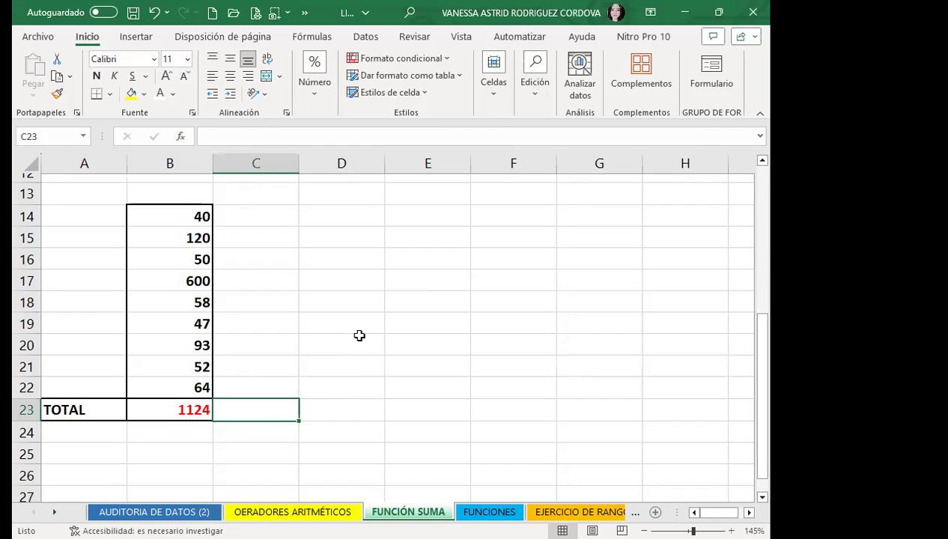
{"action": "left_click", "coordinate": [331, 339]}
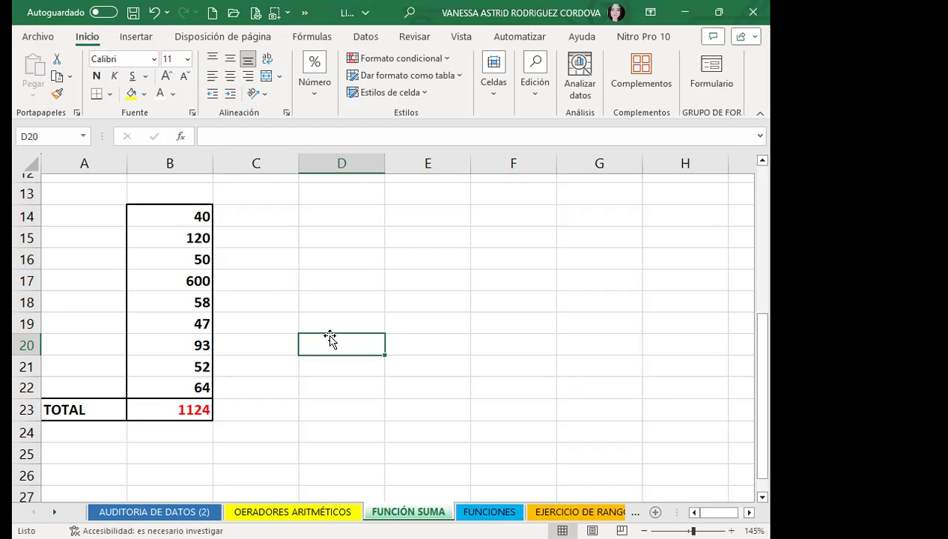
{"action": "left_click", "coordinate": [334, 323]}
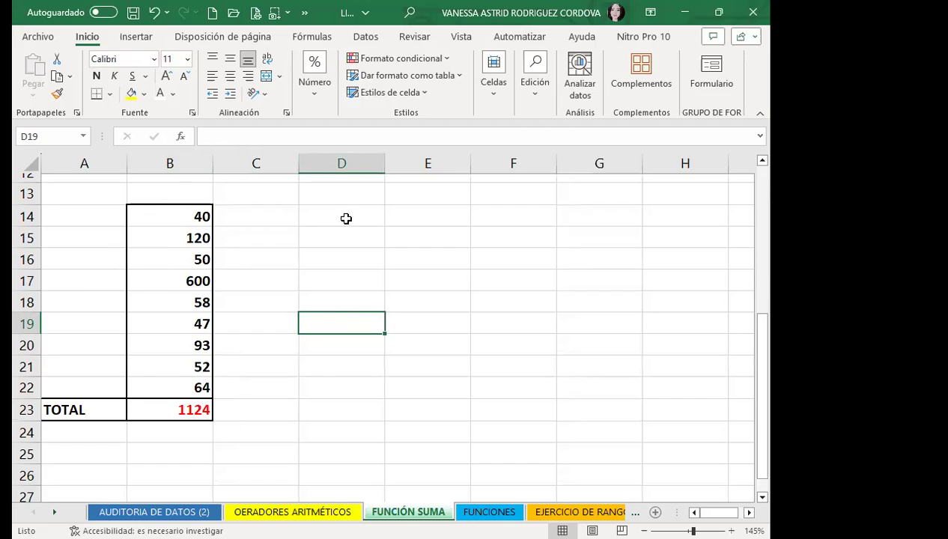
- Redo the Autosuma in B23 and check its =SUMA(B14:B22) total of 1124
{"action": "left_click", "coordinate": [162, 414]}
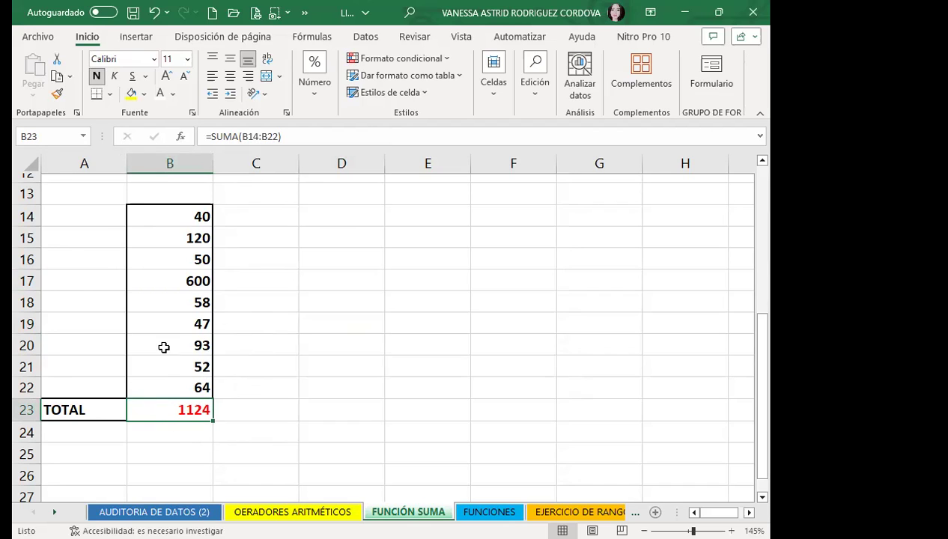
{"action": "left_click", "coordinate": [530, 100]}
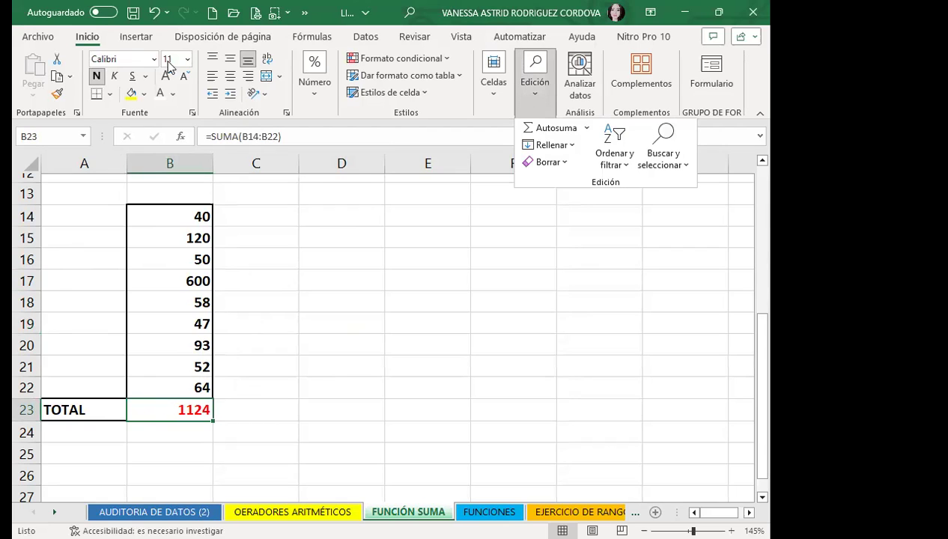
{"action": "left_click", "coordinate": [557, 128]}
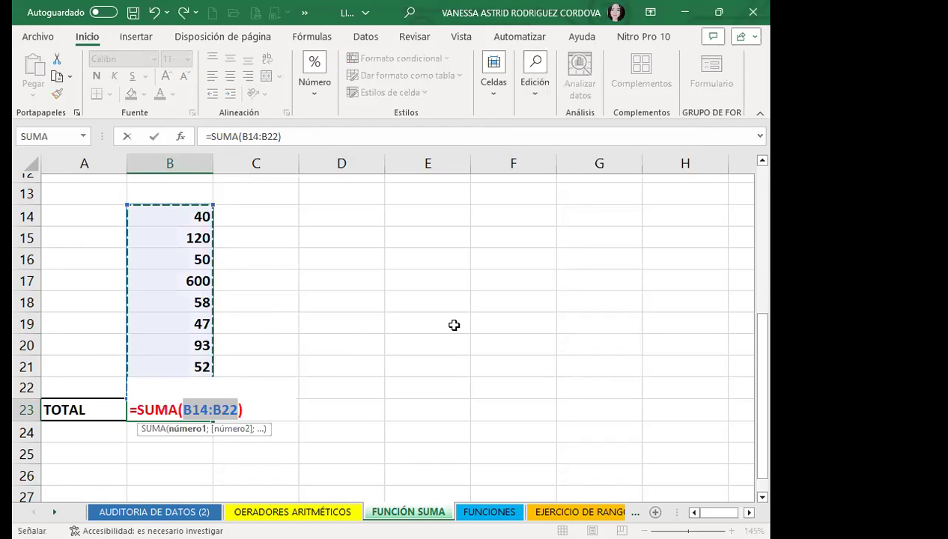
{"action": "key", "text": "Return"}
{"action": "left_click", "coordinate": [188, 412]}
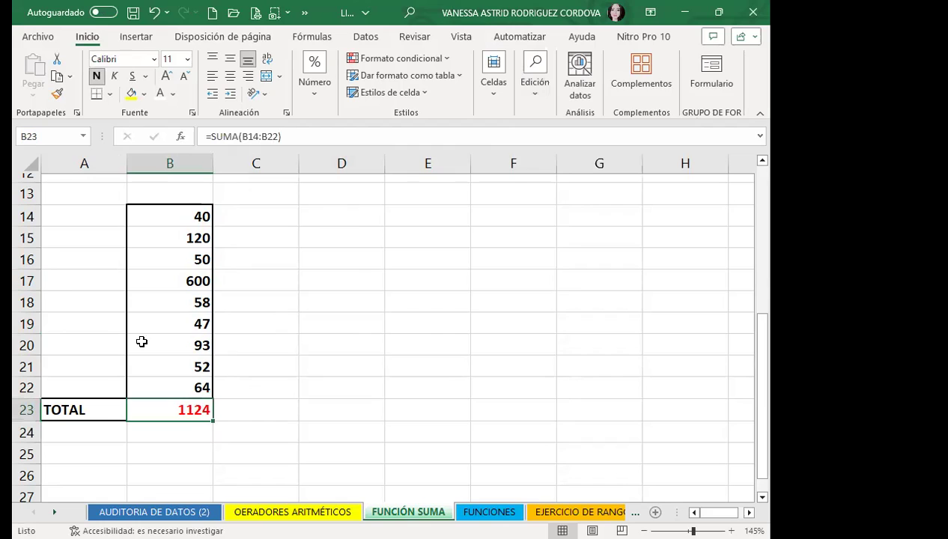
{"action": "left_click", "coordinate": [187, 434]}
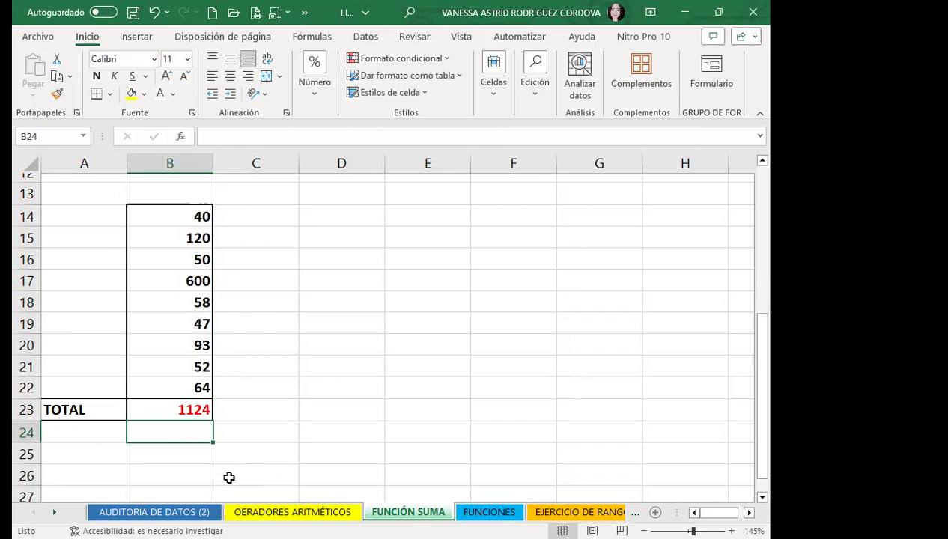
{"action": "left_click", "coordinate": [181, 407]}
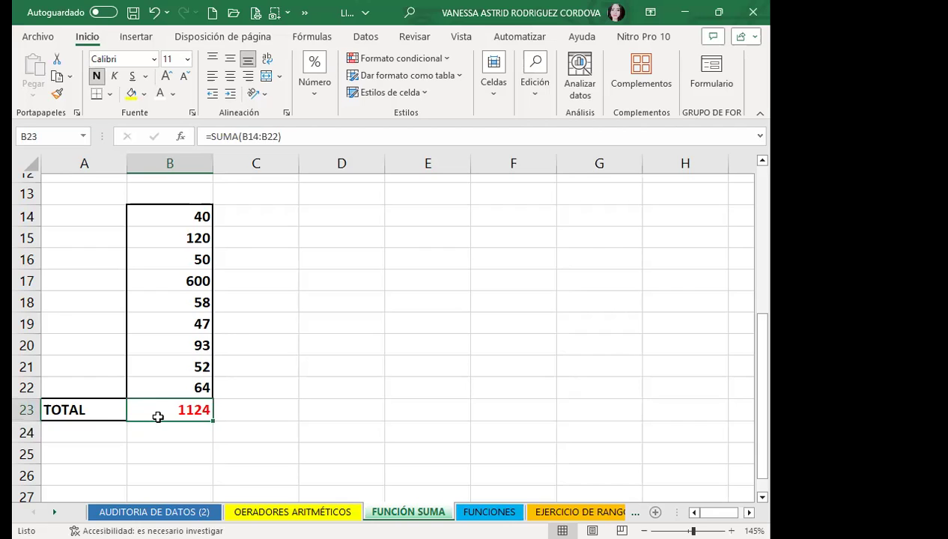
- Change B16 to 100 so the B23 total updates to 1174
{"action": "left_click", "coordinate": [182, 262]}
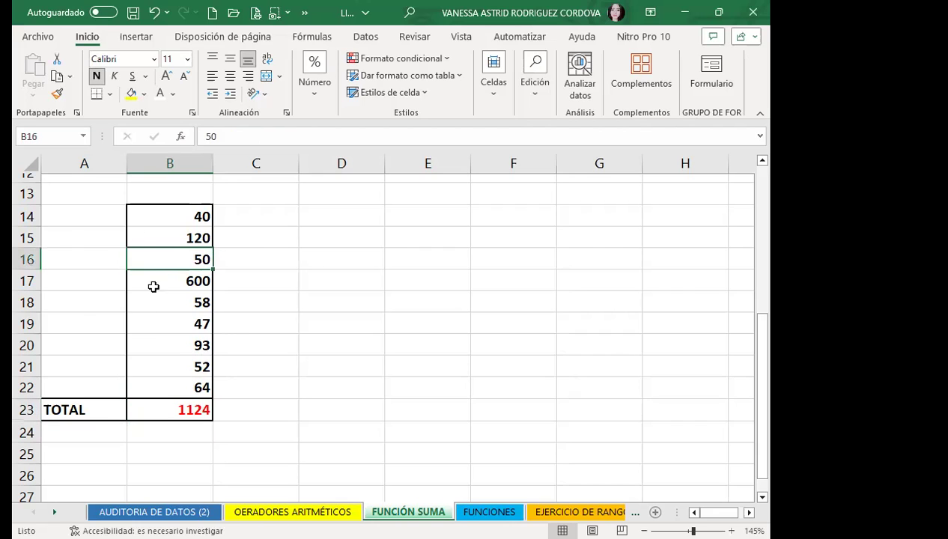
{"action": "type", "text": "100"}
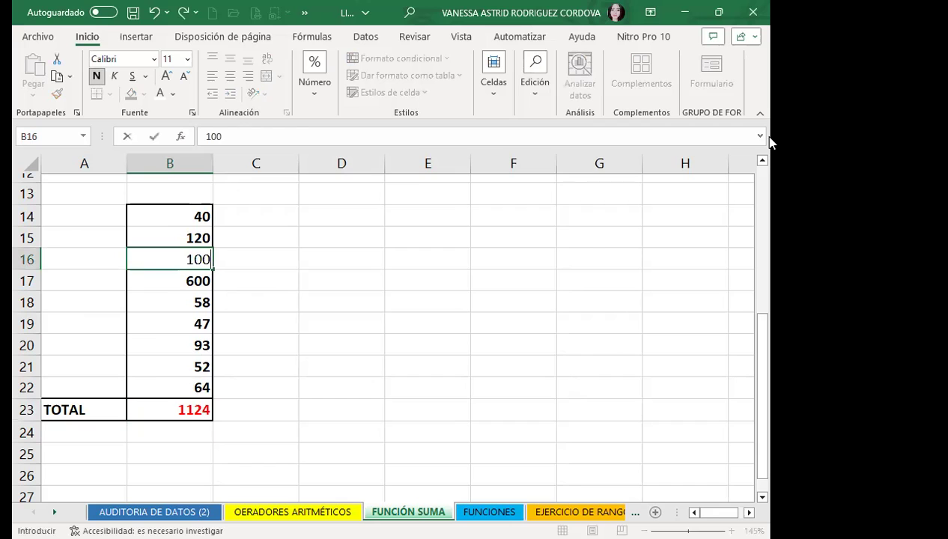
{"action": "key", "text": "Return"}
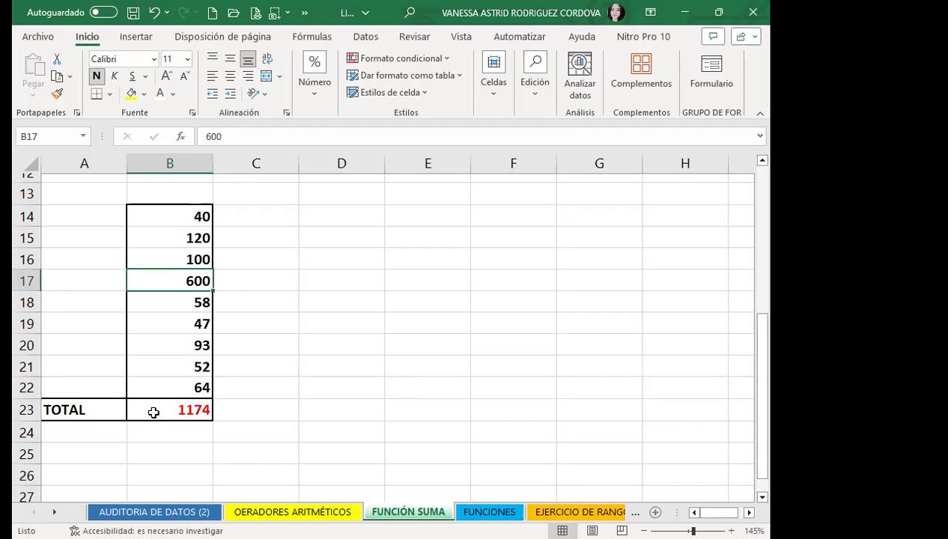
{"action": "left_click", "coordinate": [153, 413]}
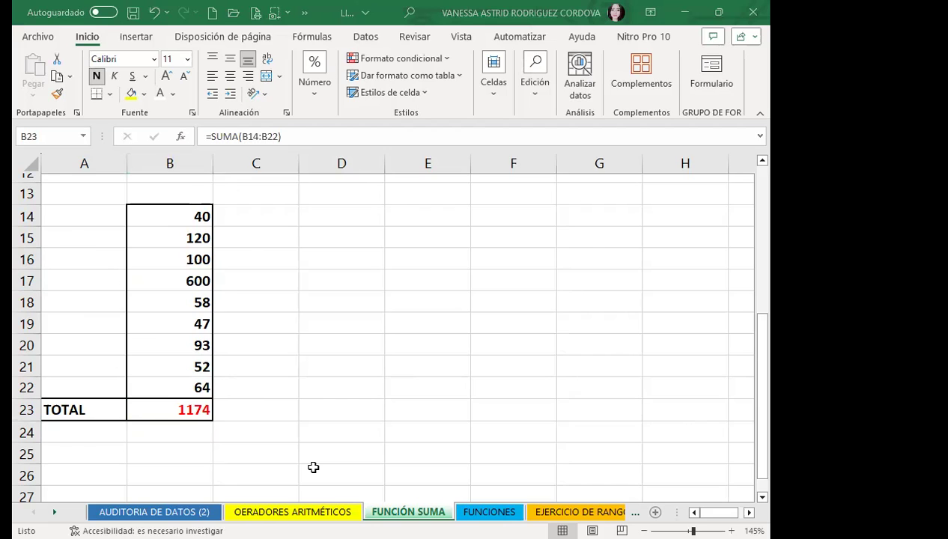
- Enter =SUMA(B14:B22) in C23
{"action": "left_click", "coordinate": [266, 403]}
{"action": "type", "text": "="}
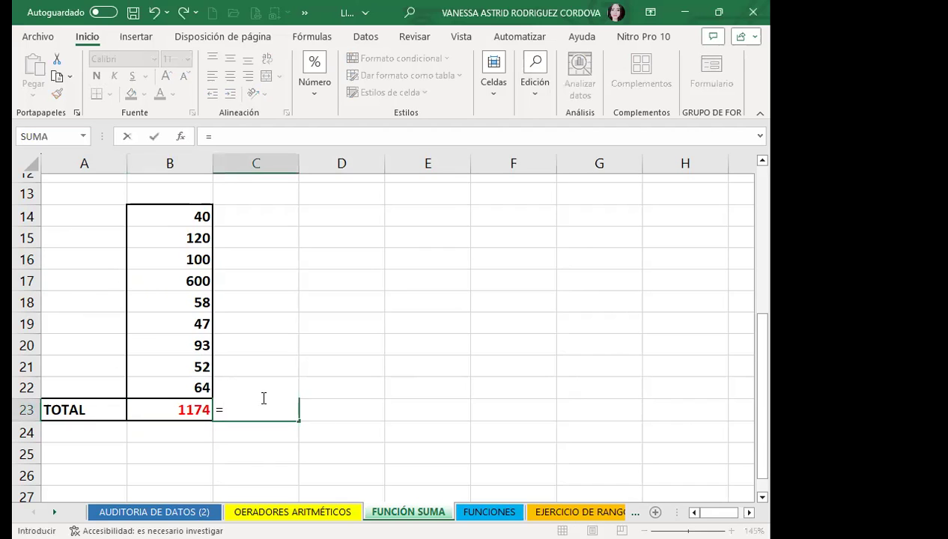
{"action": "type", "text": "SUSM"}
{"action": "key", "text": "BackSpace"}
{"action": "key", "text": "BackSpace"}
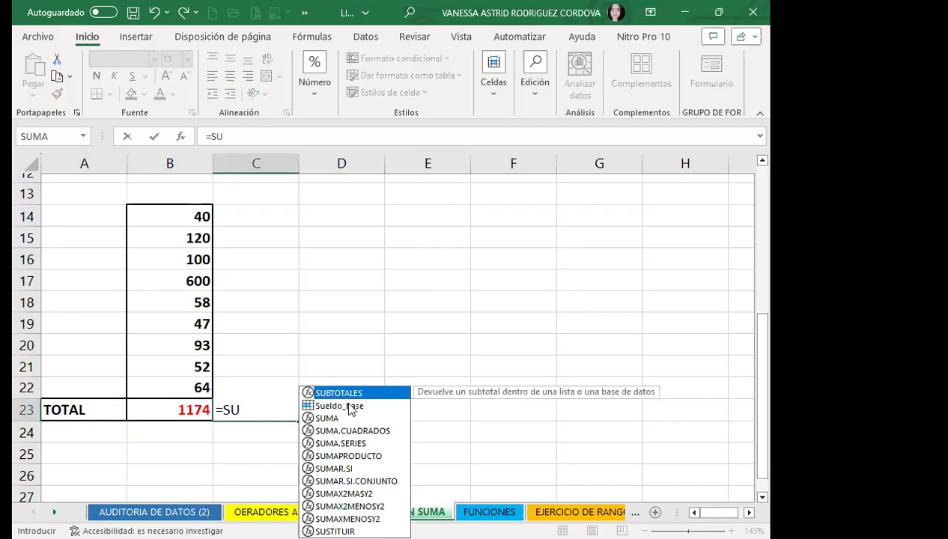
{"action": "key", "text": "Tab"}
{"action": "left_click", "coordinate": [167, 217]}
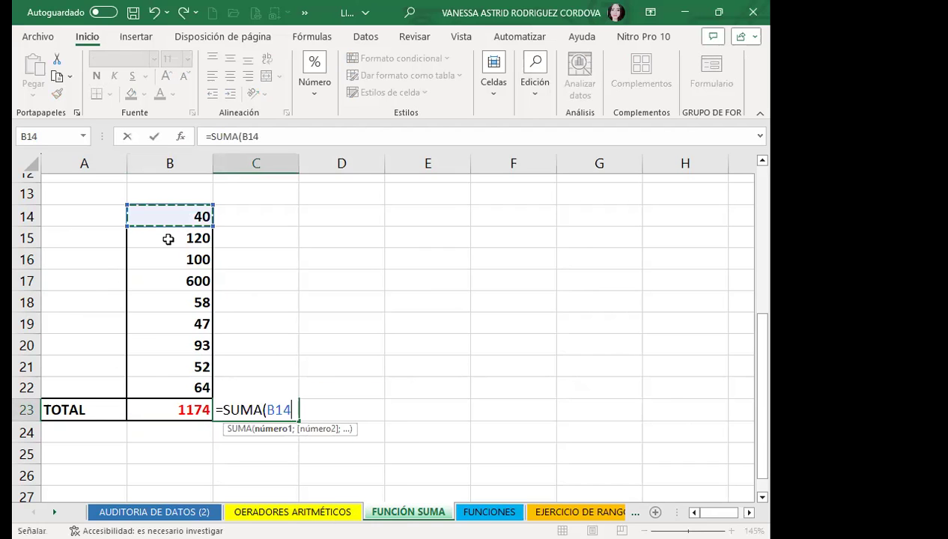
{"action": "left_click", "coordinate": [159, 390], "text": "shift"}
{"action": "key", "text": "Return"}
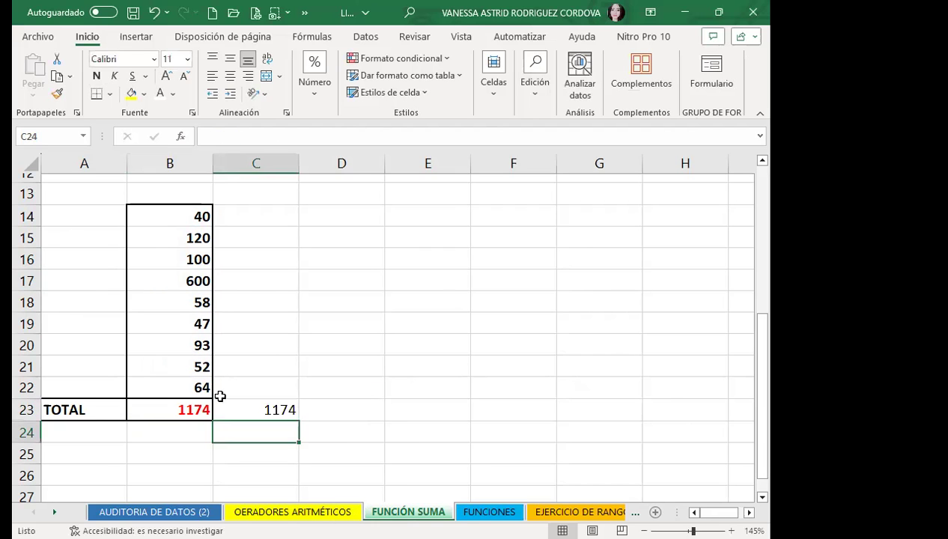
- Copy B23's red bold formatting onto the C23 total with Copiar formato
{"action": "left_click", "coordinate": [165, 408]}
{"action": "left_click", "coordinate": [57, 97]}
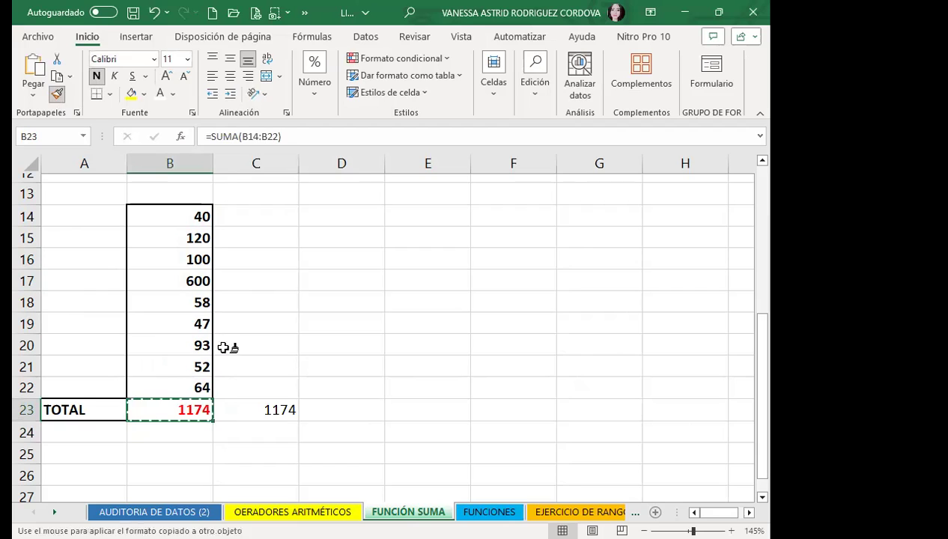
{"action": "left_click", "coordinate": [262, 408]}
{"action": "left_click", "coordinate": [370, 381]}
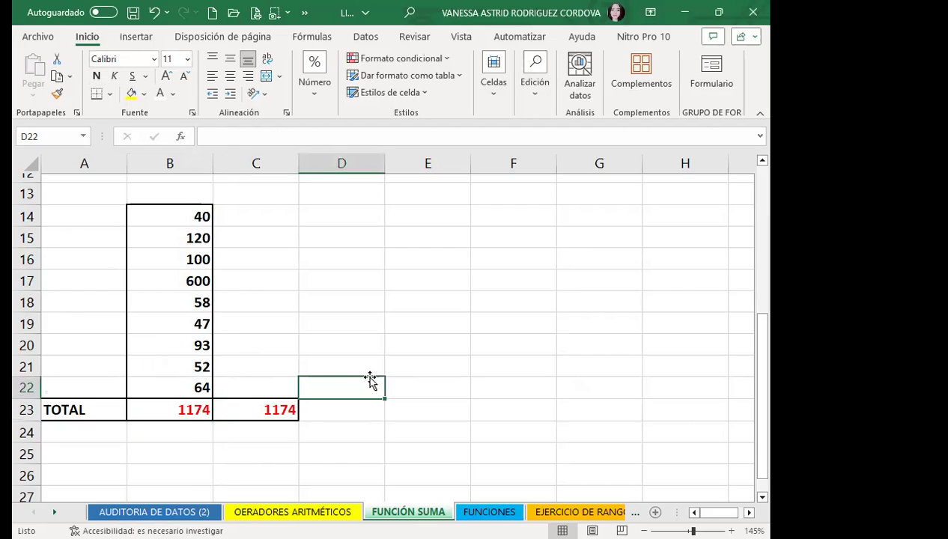
{"action": "left_click", "coordinate": [389, 341]}
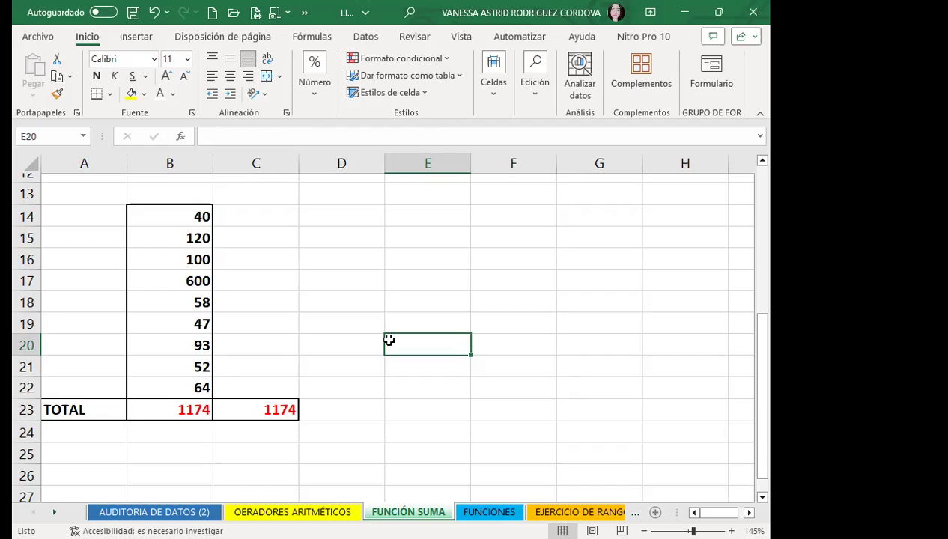
{"action": "left_click", "coordinate": [340, 350]}
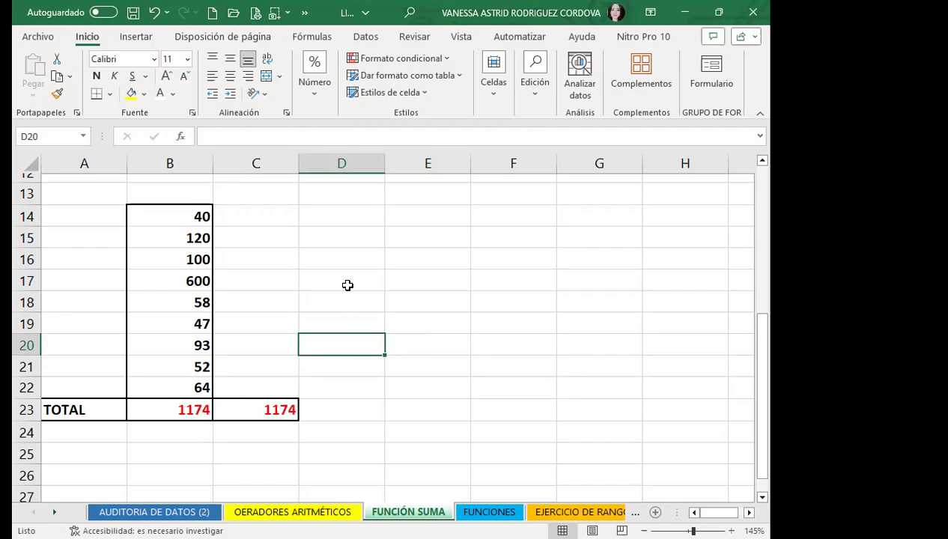
- Add Autosuma to the Quick Access Toolbar
{"action": "left_click", "coordinate": [524, 95]}
{"action": "right_click", "coordinate": [545, 134]}
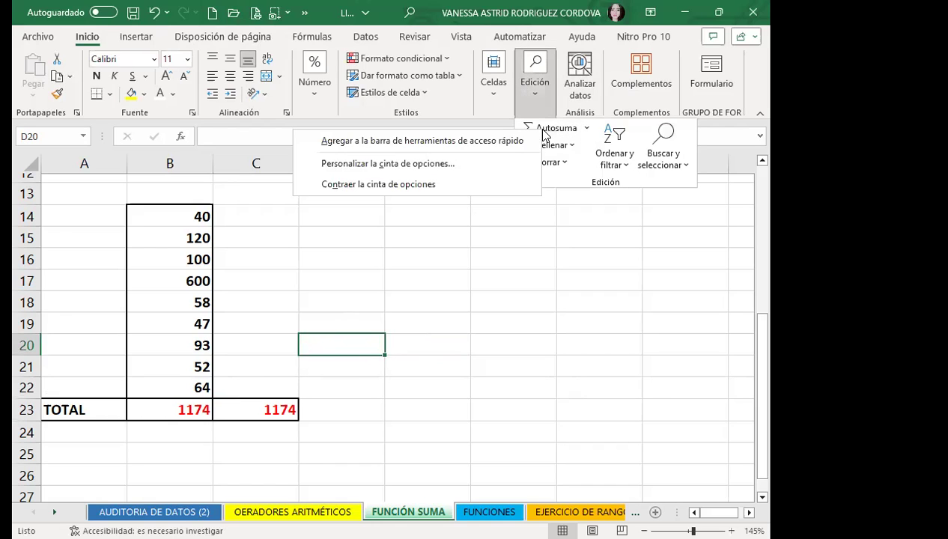
{"action": "left_click", "coordinate": [436, 140]}
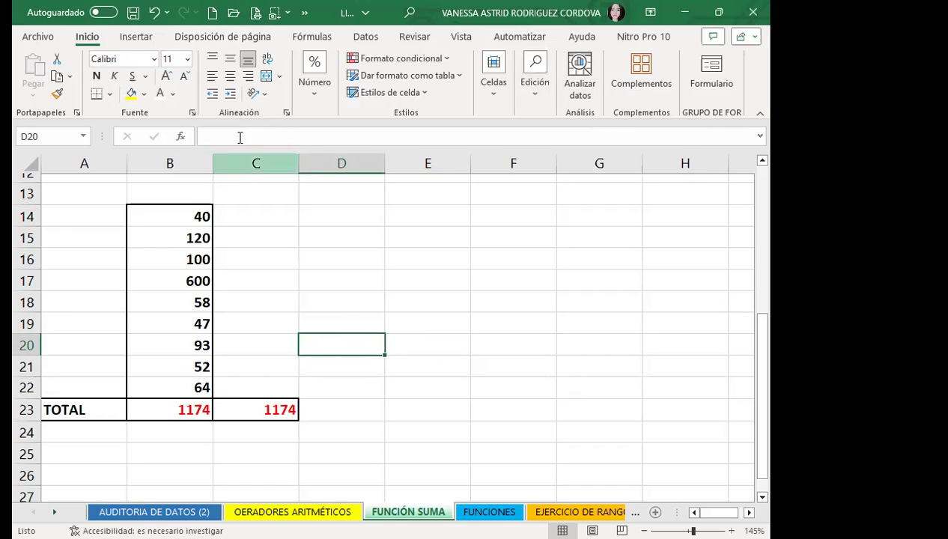
- Open the Quick Access Toolbar's » overflow to reveal the Autosuma shortcut
{"action": "left_click", "coordinate": [290, 15]}
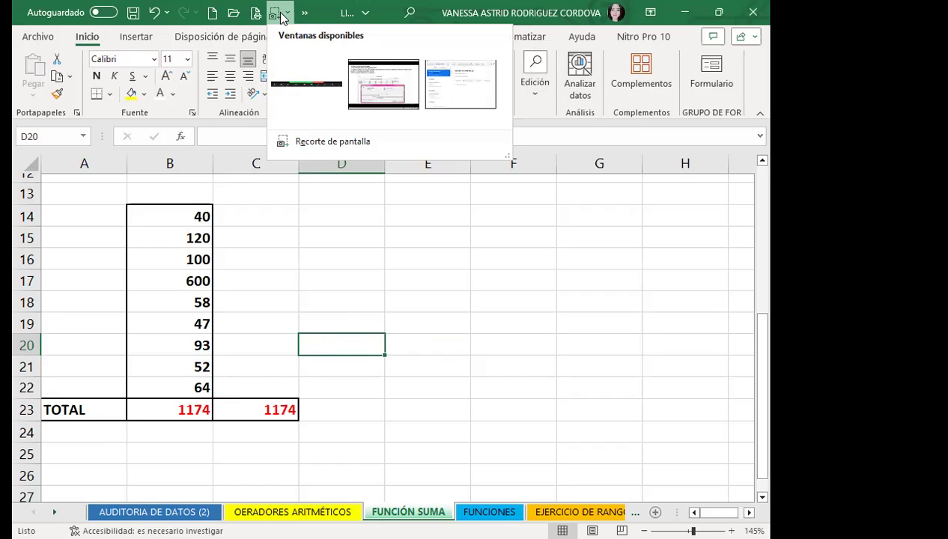
{"action": "left_click", "coordinate": [283, 16]}
{"action": "left_click", "coordinate": [289, 15]}
{"action": "left_click", "coordinate": [234, 236]}
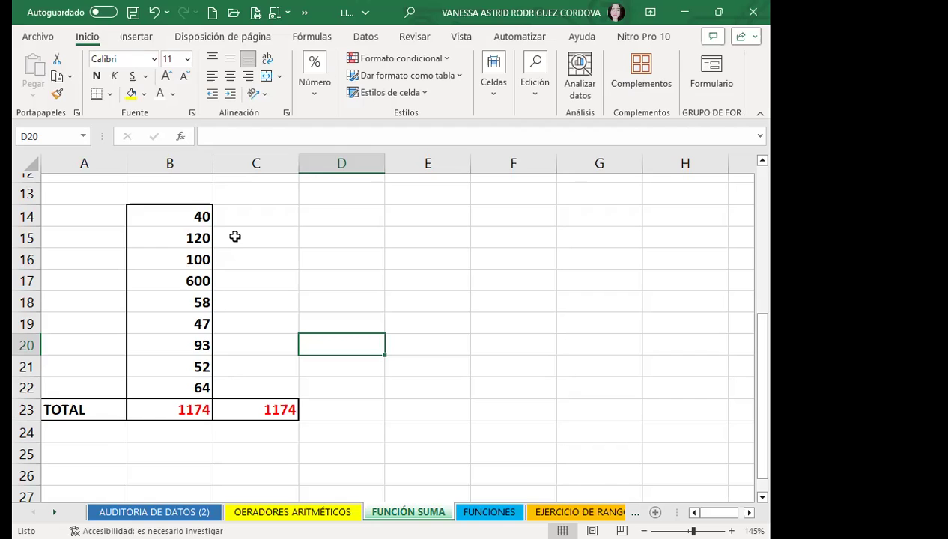
{"action": "left_click", "coordinate": [287, 15]}
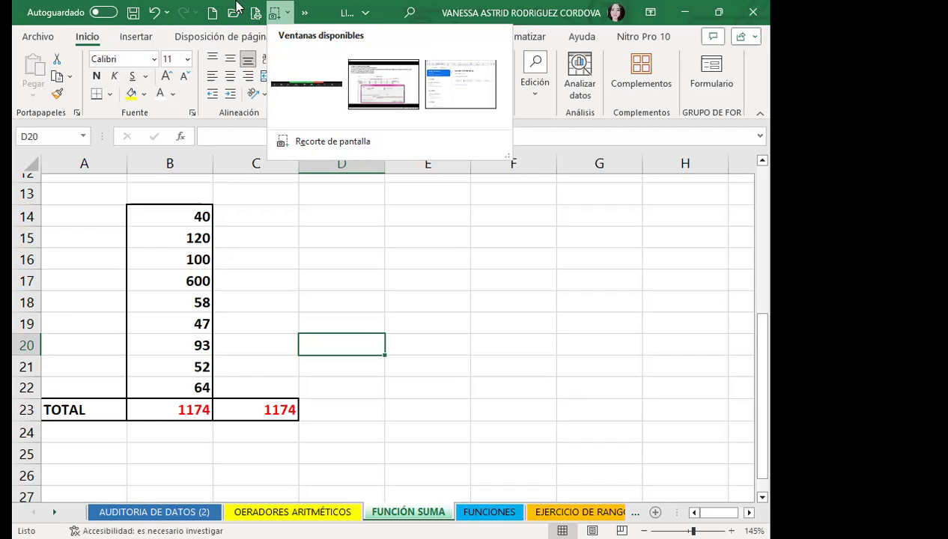
{"action": "left_click", "coordinate": [308, 194]}
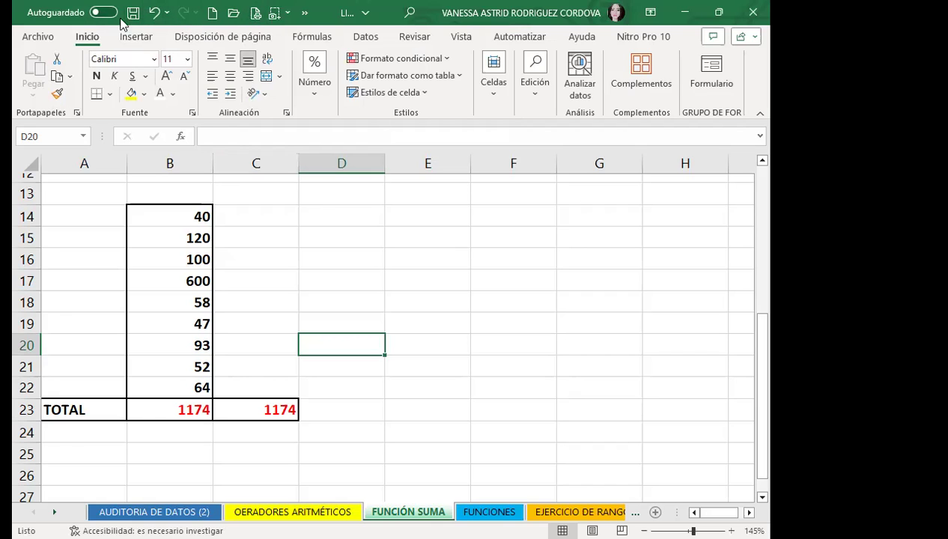
{"action": "left_click", "coordinate": [290, 13]}
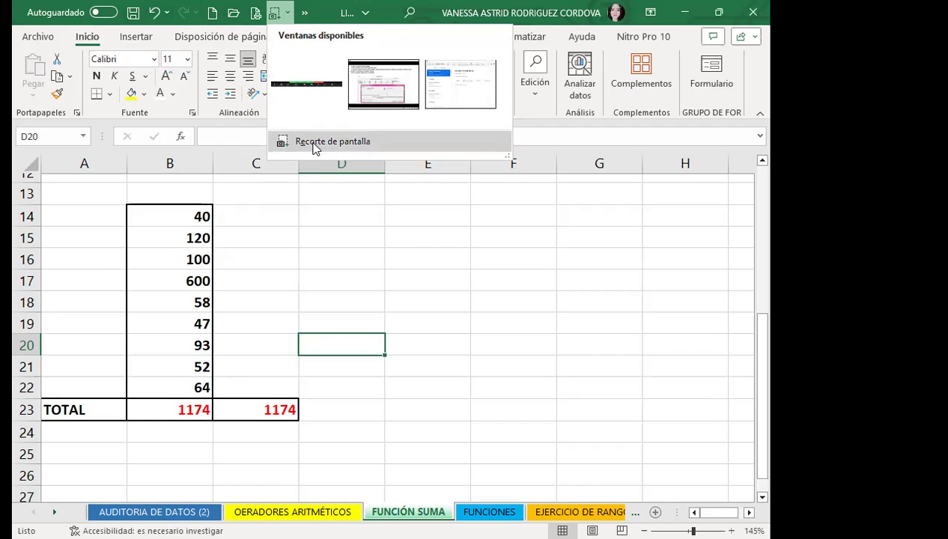
{"action": "left_click", "coordinate": [305, 14]}
{"action": "left_click", "coordinate": [304, 13]}
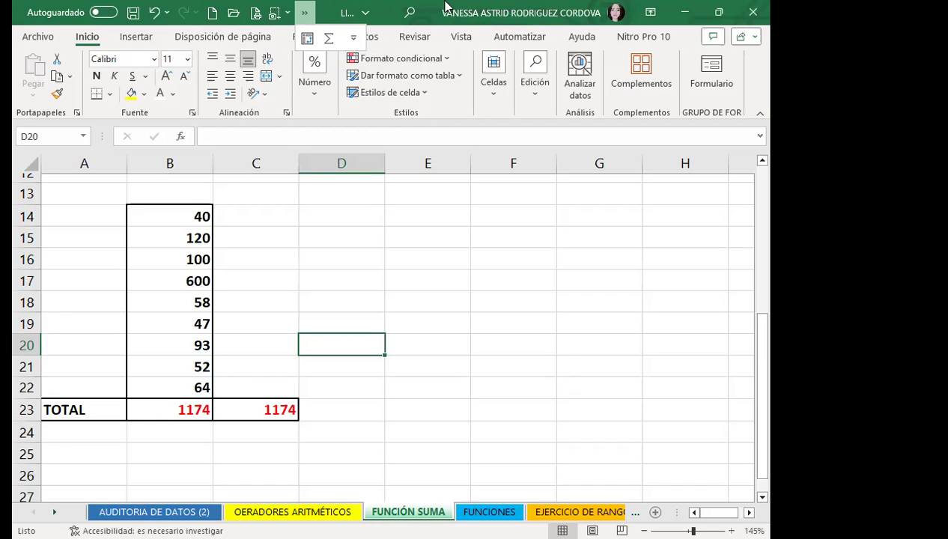
- Dismiss the quick-access overflow list and select cell D18 on the FUNCIÓN SUMA sheet
{"action": "left_click", "coordinate": [296, 13]}
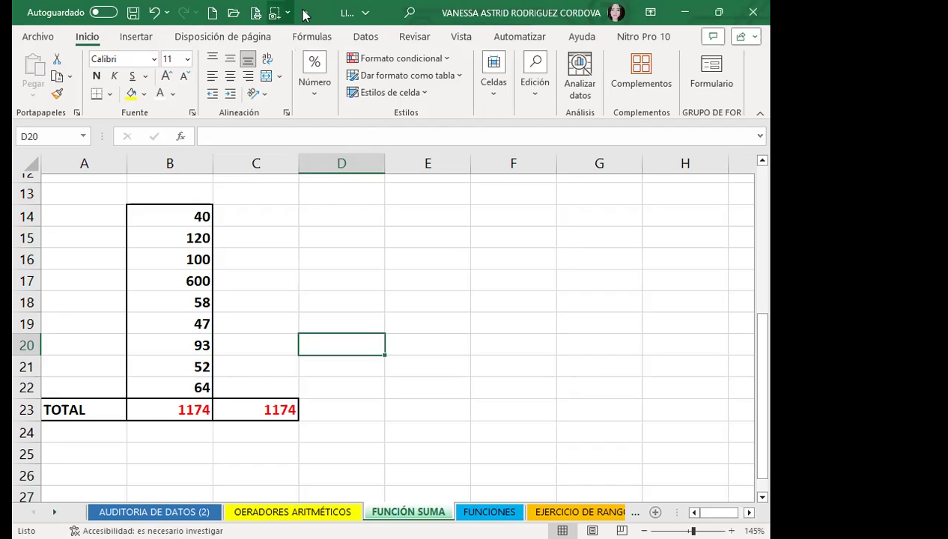
{"action": "left_click", "coordinate": [305, 13]}
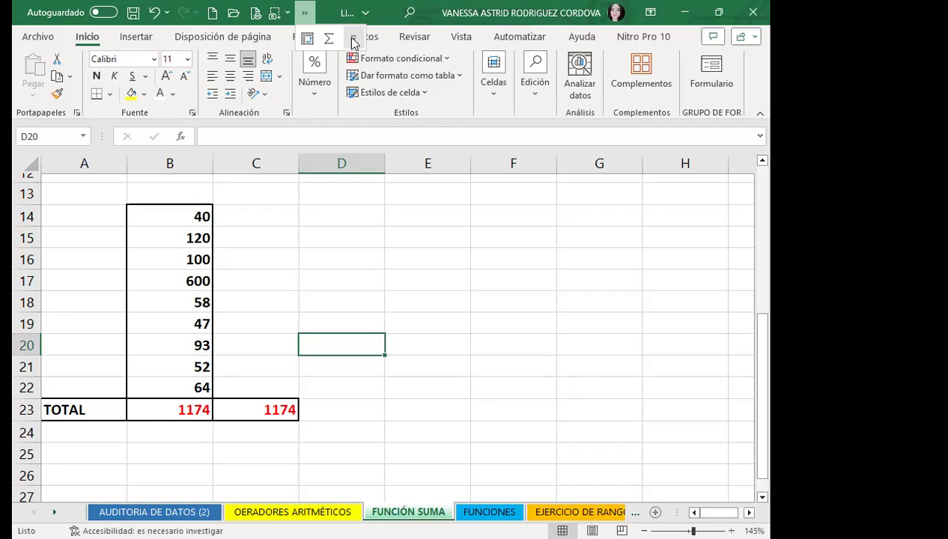
{"action": "left_click", "coordinate": [294, 273]}
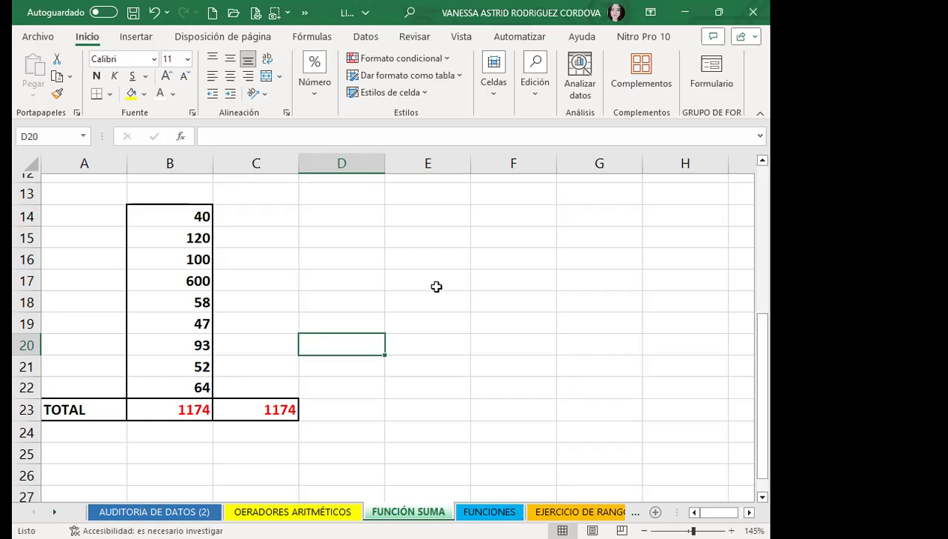
{"action": "left_click", "coordinate": [372, 303]}
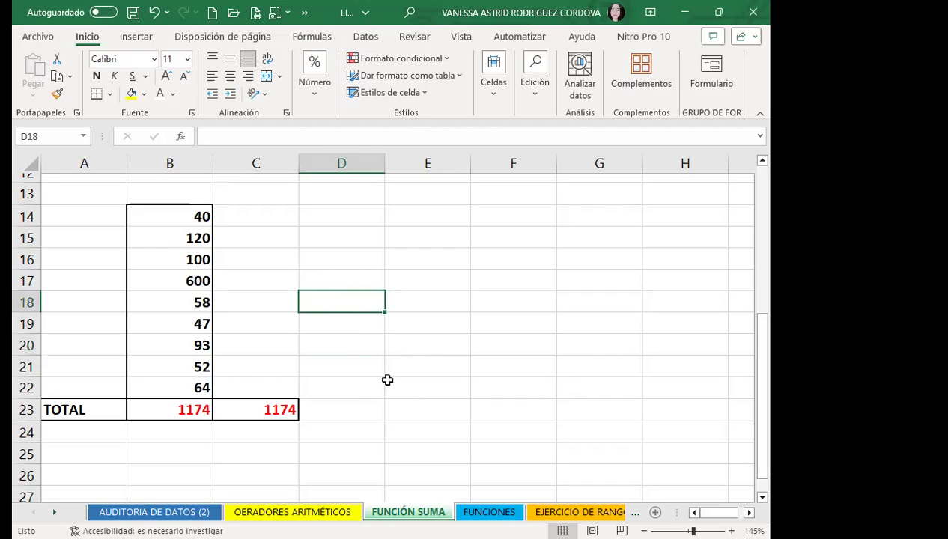
{"action": "scroll", "coordinate": [383, 382], "scroll_direction": "down", "scroll_amount": 3}
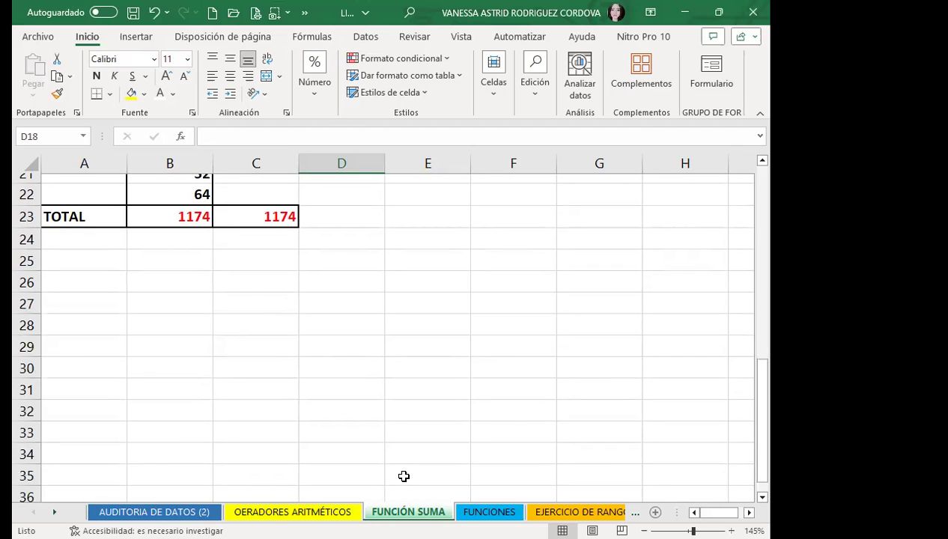
- Switch to the FUNCIONES sheet, briefly visiting EJERCICIO DE RANGO and returning
{"action": "key", "text": "ctrl+Page_Down"}
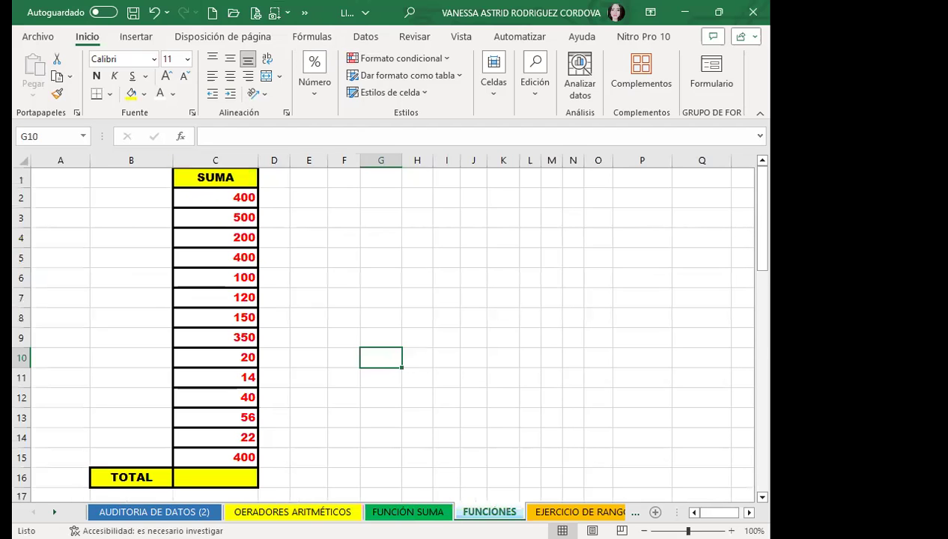
{"action": "scroll", "coordinate": [307, 455], "scroll_direction": "down", "scroll_amount": 2}
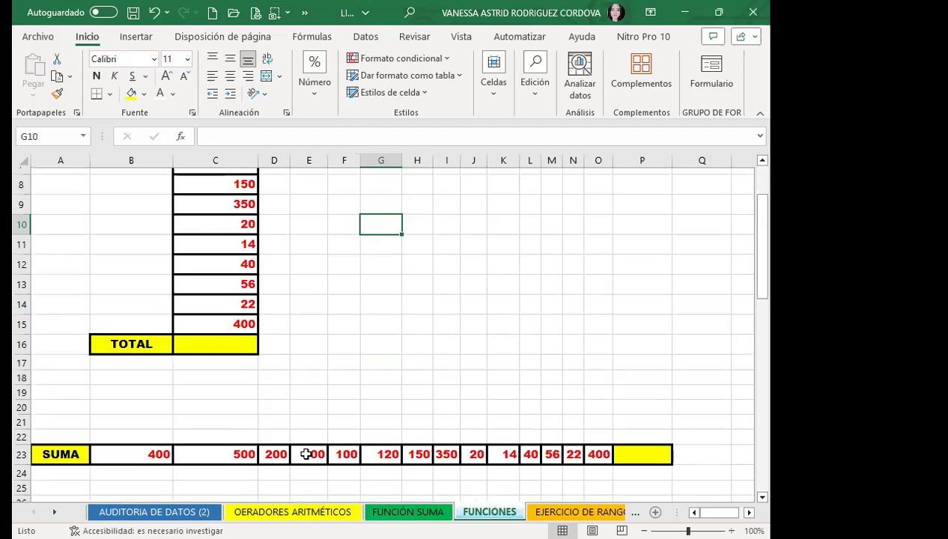
{"action": "scroll", "coordinate": [540, 485], "scroll_direction": "up", "scroll_amount": 1}
{"action": "scroll", "coordinate": [559, 485], "scroll_direction": "down", "scroll_amount": 2}
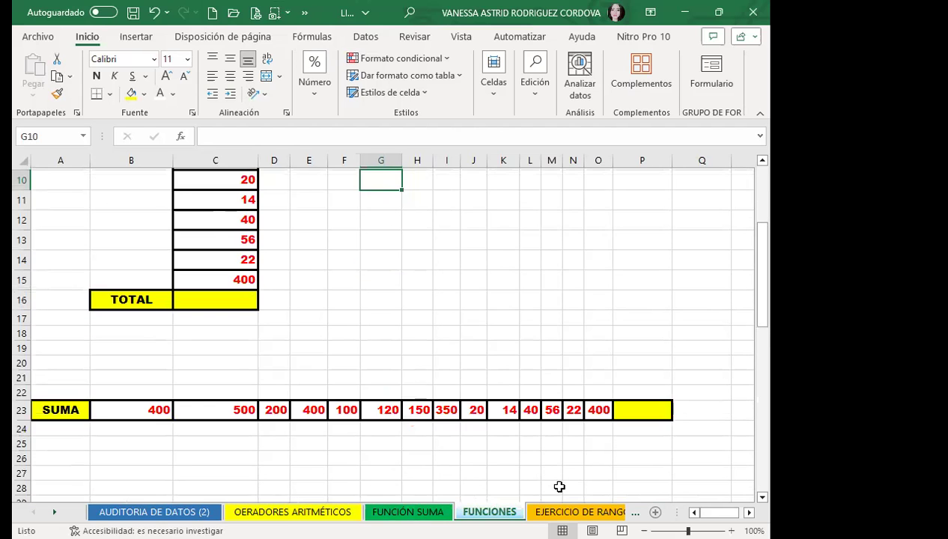
{"action": "scroll", "coordinate": [559, 485], "scroll_direction": "down", "scroll_amount": 1}
{"action": "left_click", "coordinate": [577, 513]}
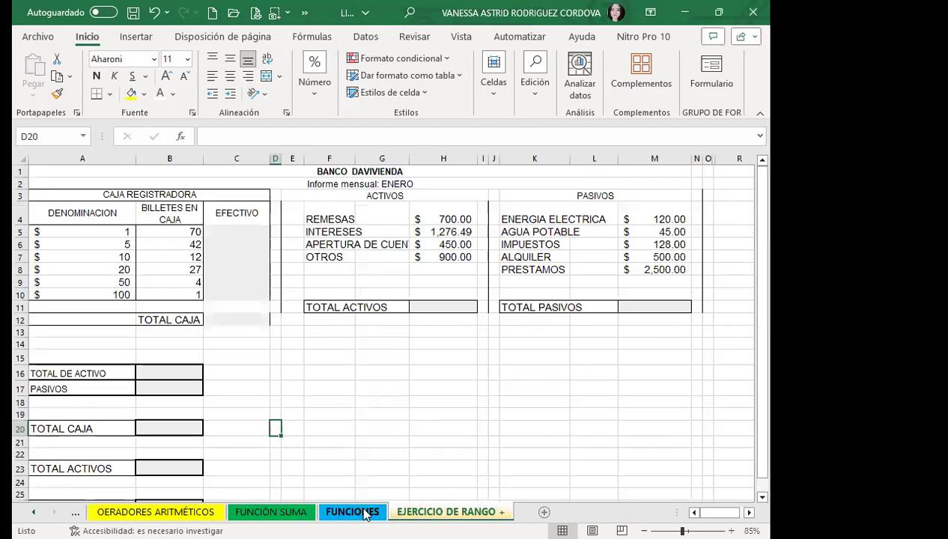
{"action": "left_click", "coordinate": [352, 512]}
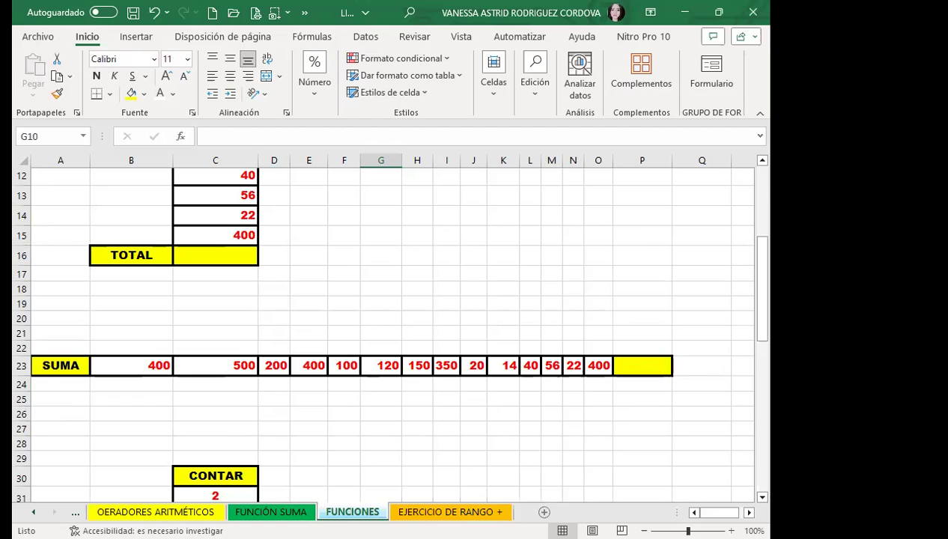
{"action": "scroll", "coordinate": [255, 314], "scroll_direction": "up", "scroll_amount": 4}
{"action": "scroll", "coordinate": [213, 330], "scroll_direction": "down", "scroll_amount": 1}
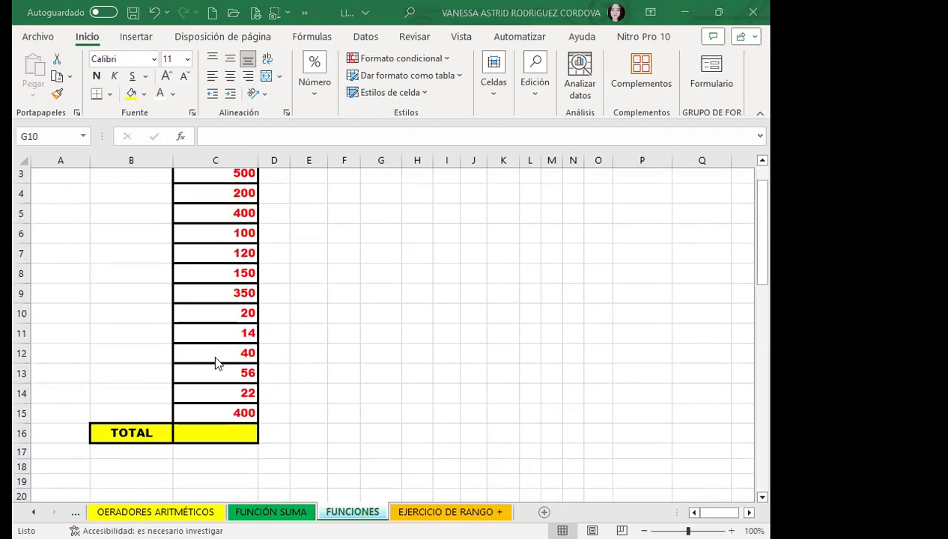
- AutoSum C2:C15 into the TOTAL cell C16, giving 2772
{"action": "left_click", "coordinate": [216, 436]}
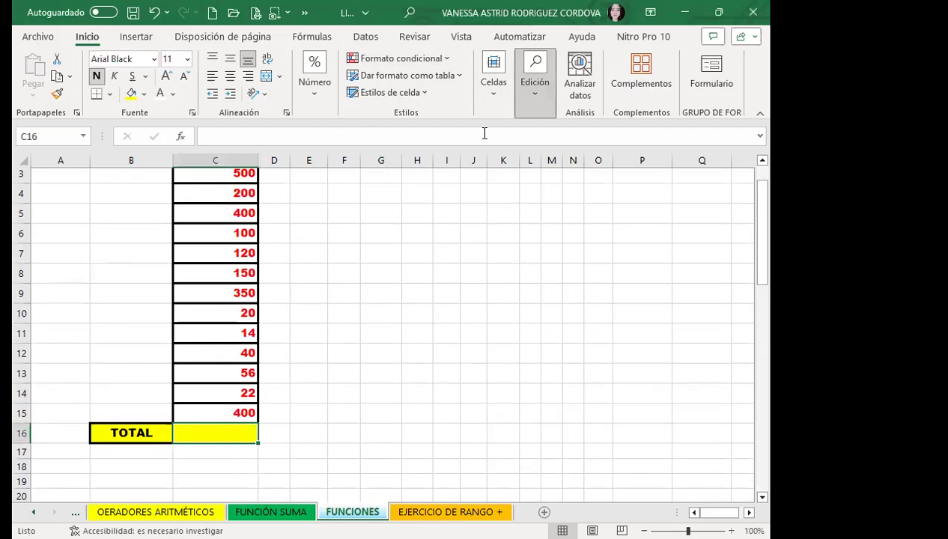
{"action": "key", "text": "alt+equal"}
{"action": "key", "text": "Return"}
{"action": "scroll", "coordinate": [454, 346], "scroll_direction": "down", "scroll_amount": 3}
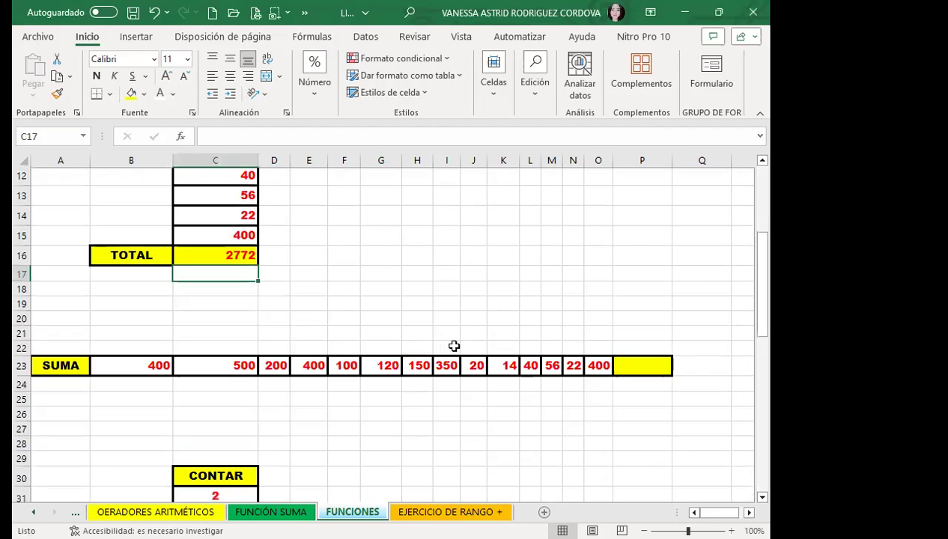
- Enter =SUMA(B23:O23) in P23 with AutoSum, totalling the row to 2772
{"action": "left_click", "coordinate": [639, 368]}
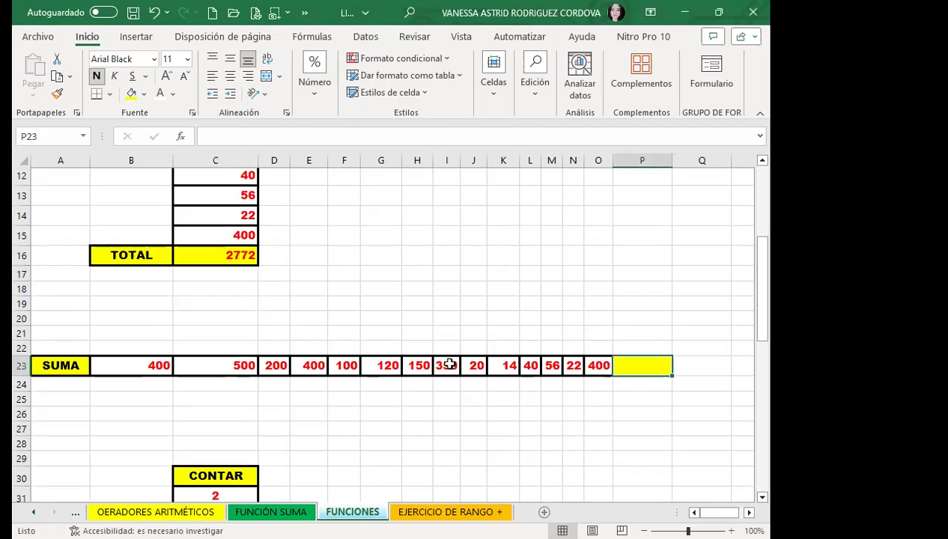
{"action": "left_click", "coordinate": [494, 100]}
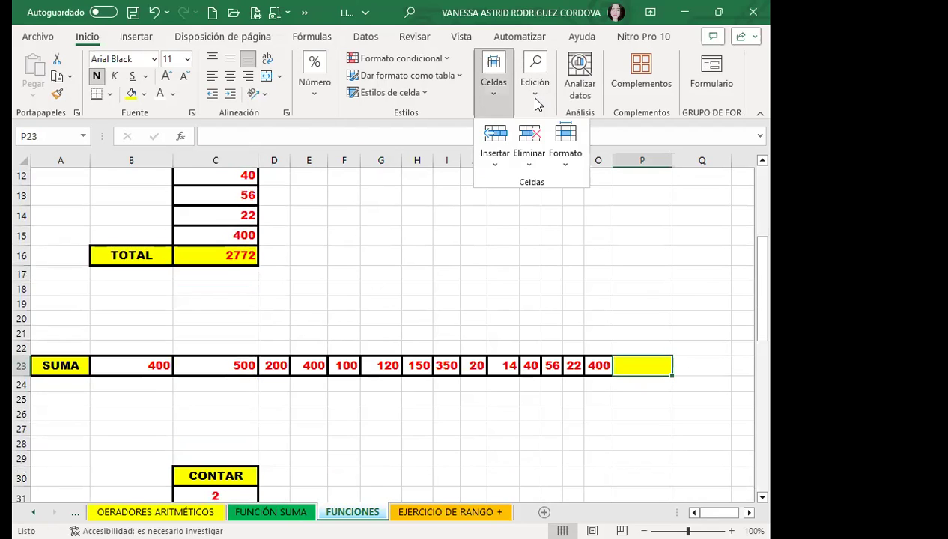
{"action": "key", "text": "alt+equal"}
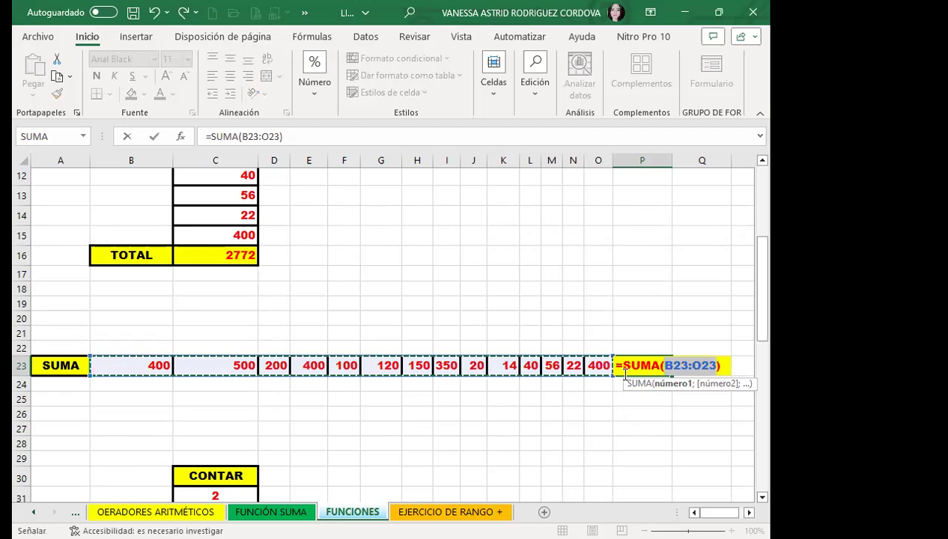
{"action": "key", "text": "Return"}
{"action": "left_click", "coordinate": [658, 365]}
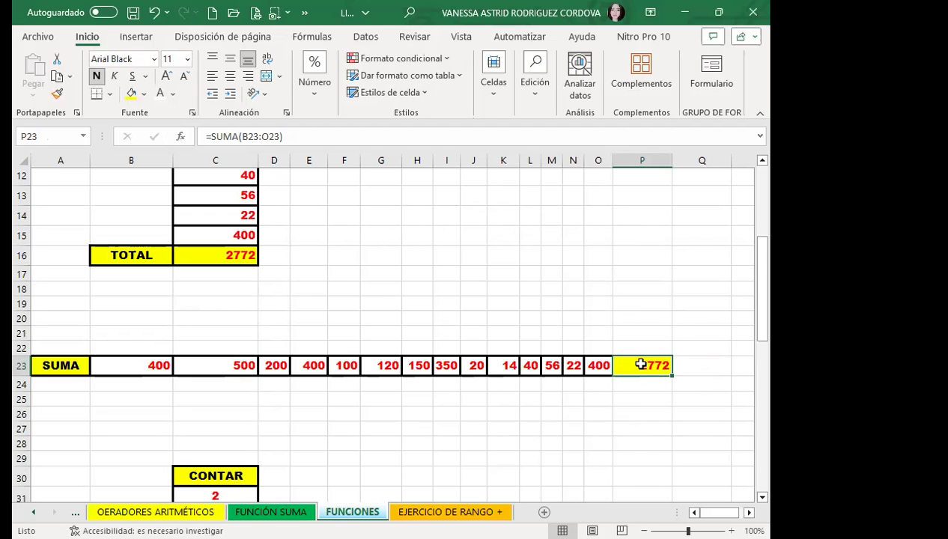
{"action": "scroll", "coordinate": [344, 360], "scroll_direction": "down", "scroll_amount": 3}
{"action": "scroll", "coordinate": [341, 352], "scroll_direction": "down", "scroll_amount": 1}
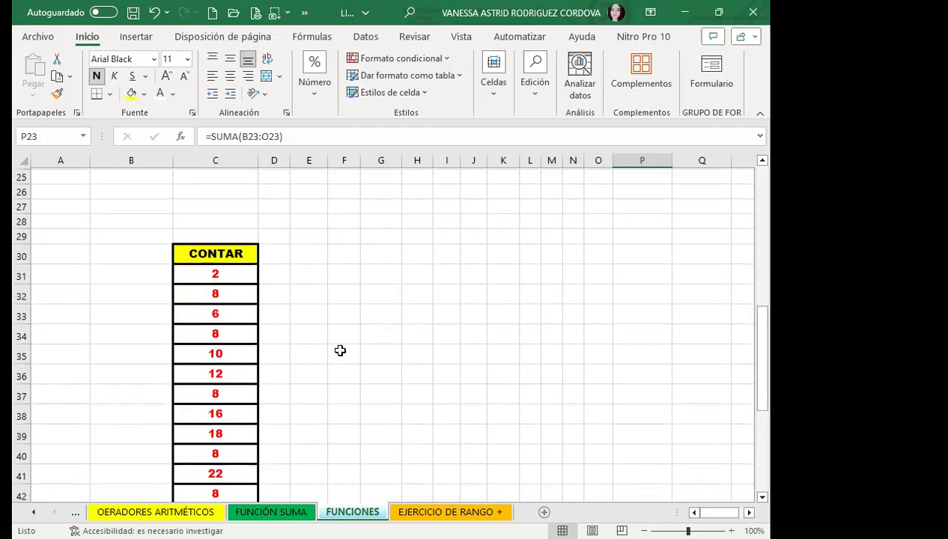
{"action": "scroll", "coordinate": [340, 349], "scroll_direction": "down", "scroll_amount": 2}
{"action": "scroll", "coordinate": [340, 349], "scroll_direction": "down", "scroll_amount": 1}
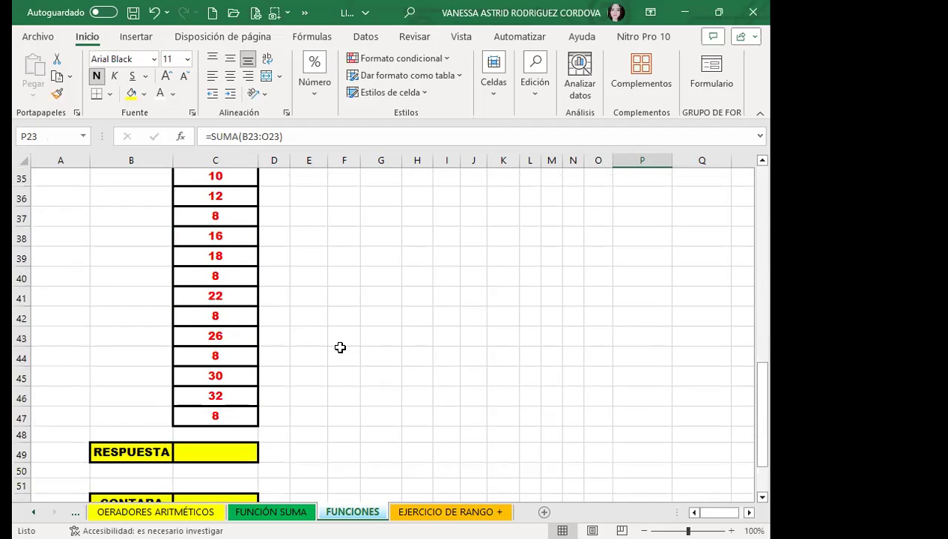
{"action": "scroll", "coordinate": [307, 382], "scroll_direction": "up", "scroll_amount": 6}
{"action": "scroll", "coordinate": [318, 374], "scroll_direction": "up", "scroll_amount": 2}
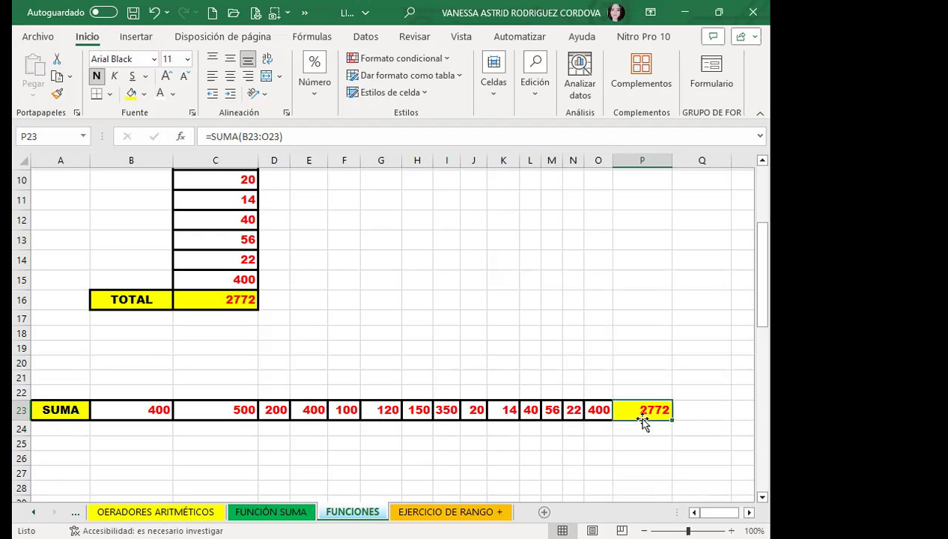
{"action": "left_click", "coordinate": [475, 407]}
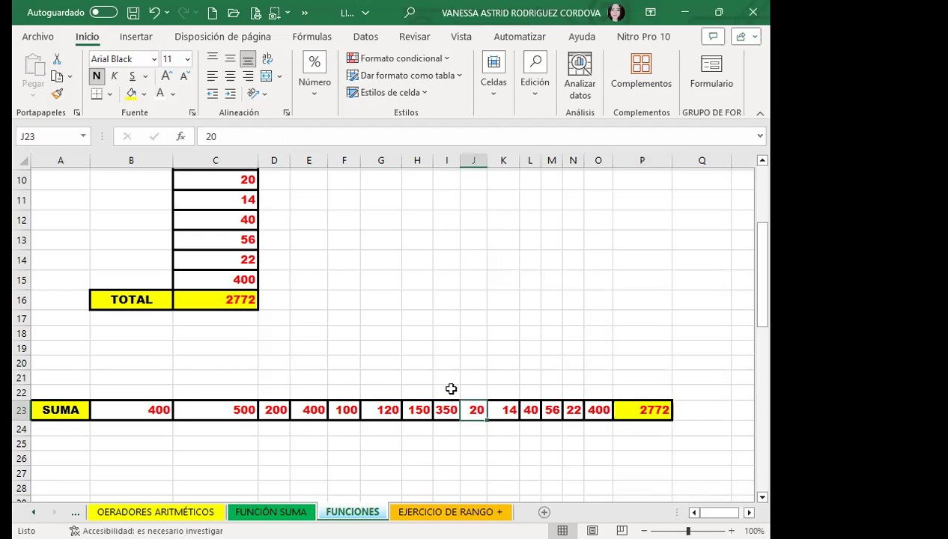
{"action": "scroll", "coordinate": [203, 365], "scroll_direction": "down", "scroll_amount": 8}
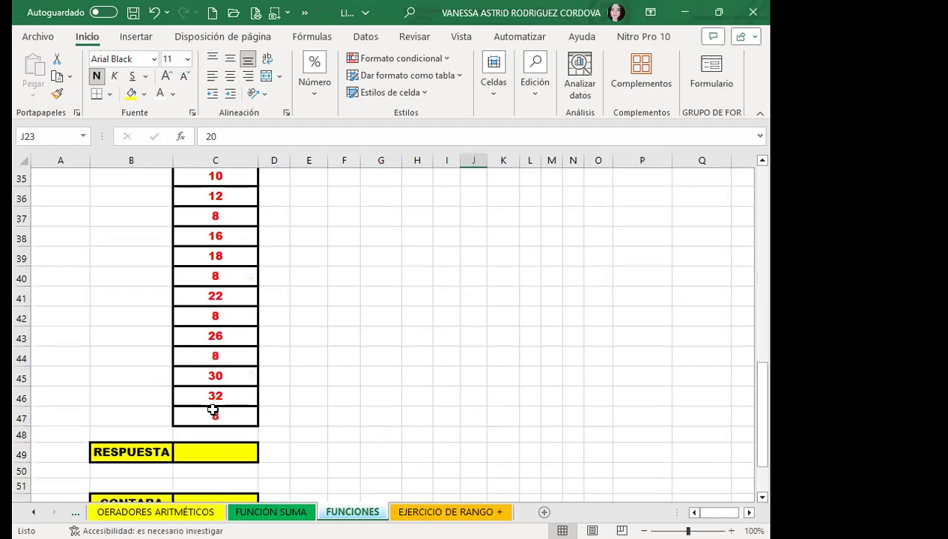
{"action": "scroll", "coordinate": [619, 295], "scroll_direction": "up", "scroll_amount": 7}
{"action": "left_click", "coordinate": [633, 322]}
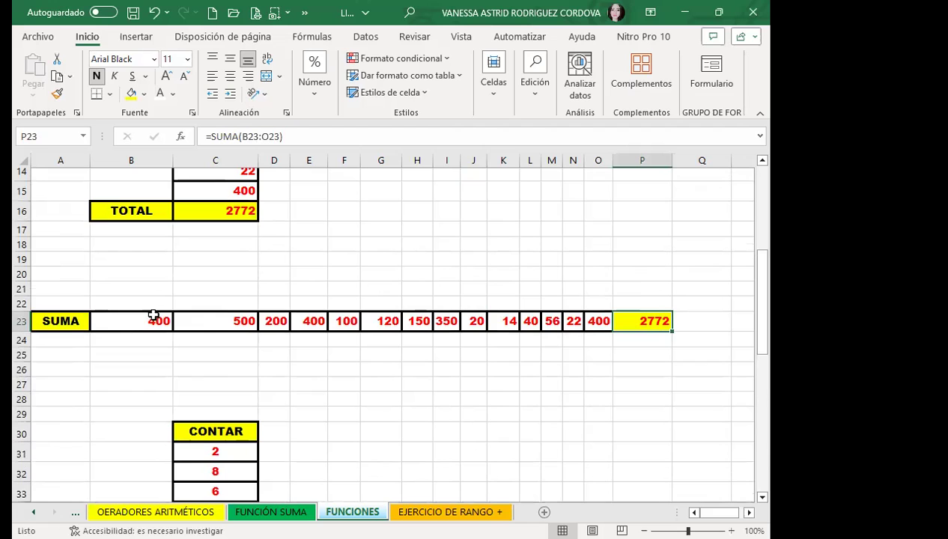
{"action": "scroll", "coordinate": [297, 368], "scroll_direction": "down", "scroll_amount": 4}
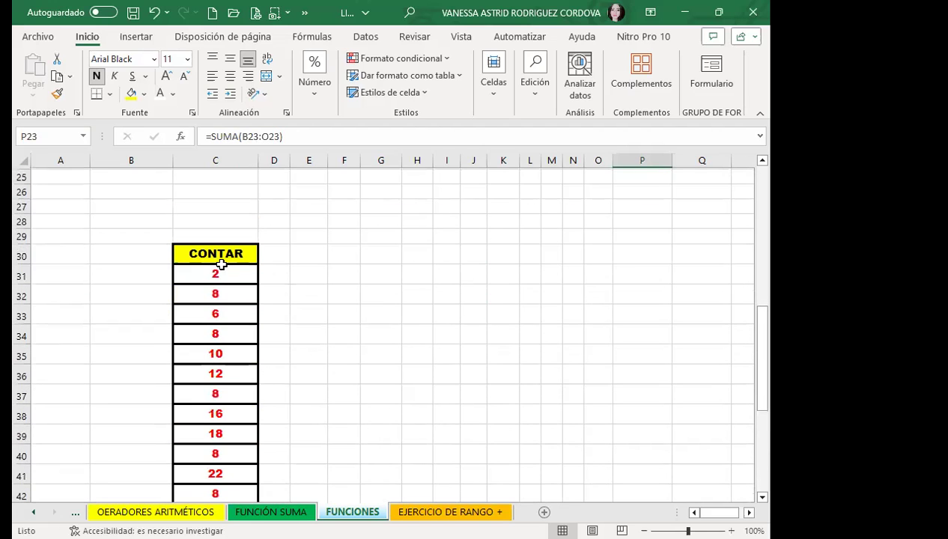
{"action": "left_click", "coordinate": [222, 259]}
{"action": "scroll", "coordinate": [233, 375], "scroll_direction": "down", "scroll_amount": 4}
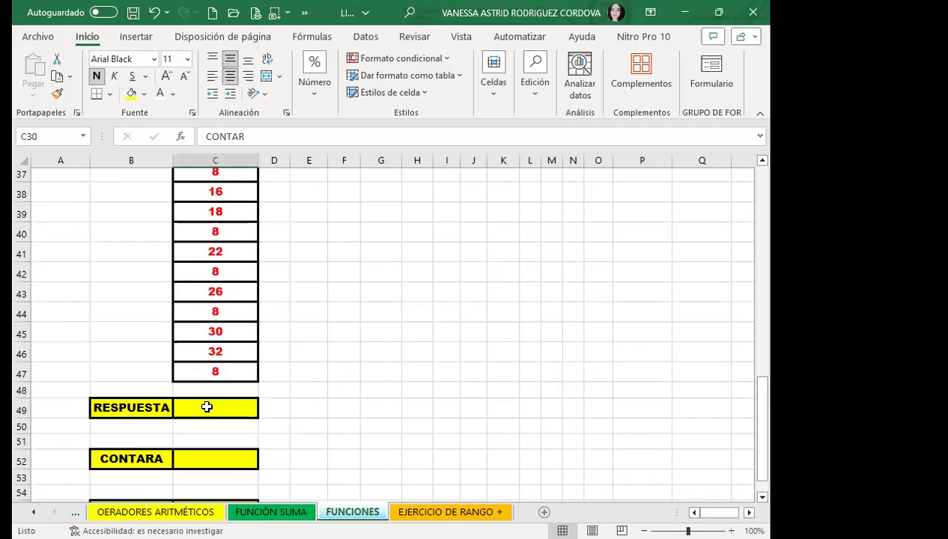
{"action": "left_click", "coordinate": [208, 407]}
{"action": "scroll", "coordinate": [221, 301], "scroll_direction": "up", "scroll_amount": 5}
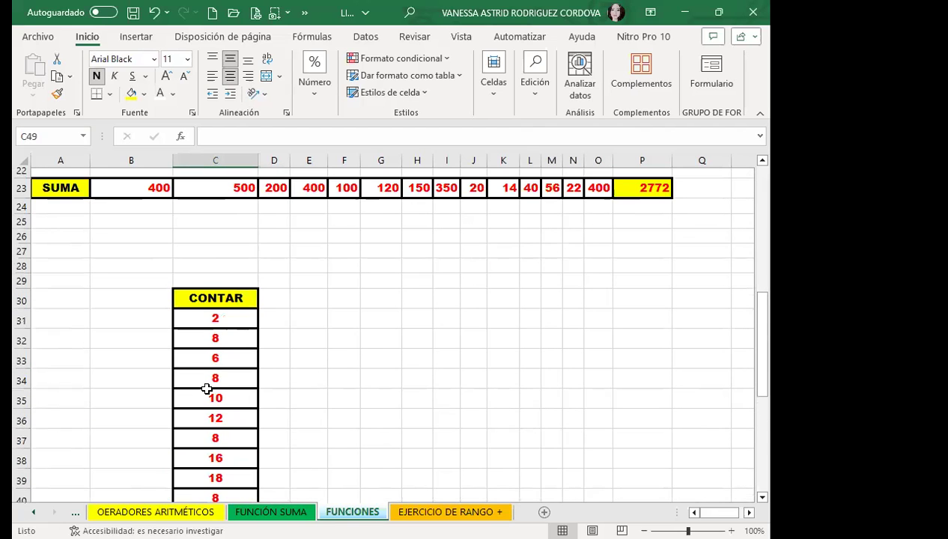
{"action": "scroll", "coordinate": [388, 352], "scroll_direction": "down", "scroll_amount": 4}
- Enter =CONTAR(C31:C47) in C49, keeping it by cancelling the replace-data prompt
{"action": "scroll", "coordinate": [394, 350], "scroll_direction": "down", "scroll_amount": 2}
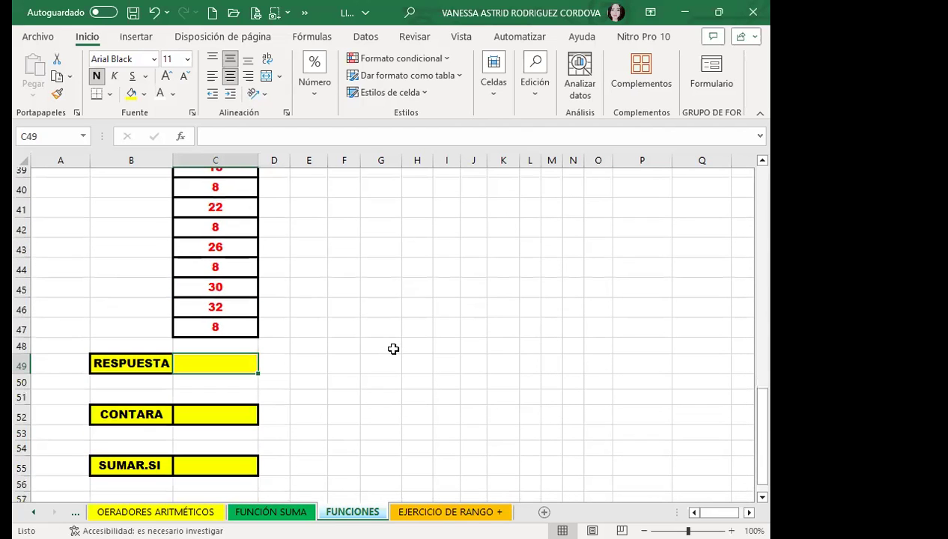
{"action": "type", "text": "=C"}
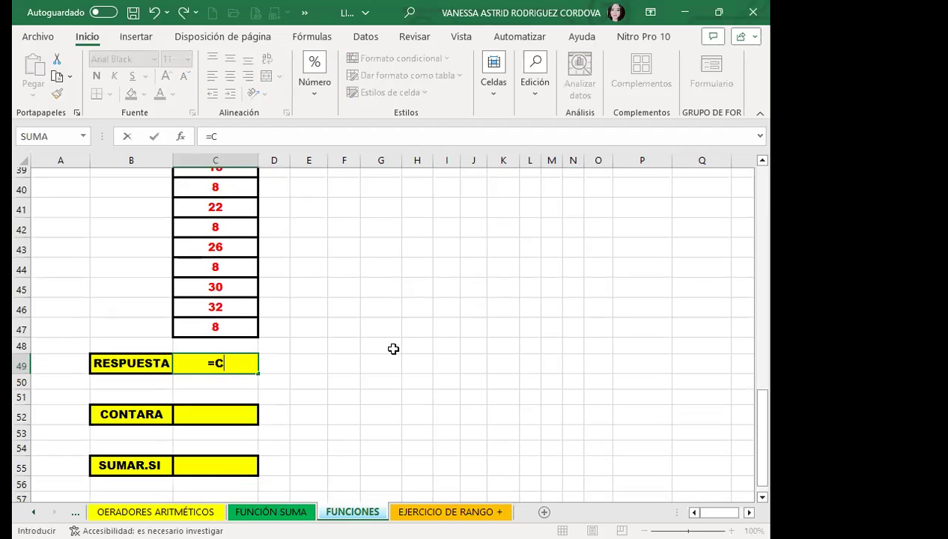
{"action": "scroll", "coordinate": [258, 379], "scroll_direction": "down", "scroll_amount": 1}
{"action": "type", "text": "ONTAR"}
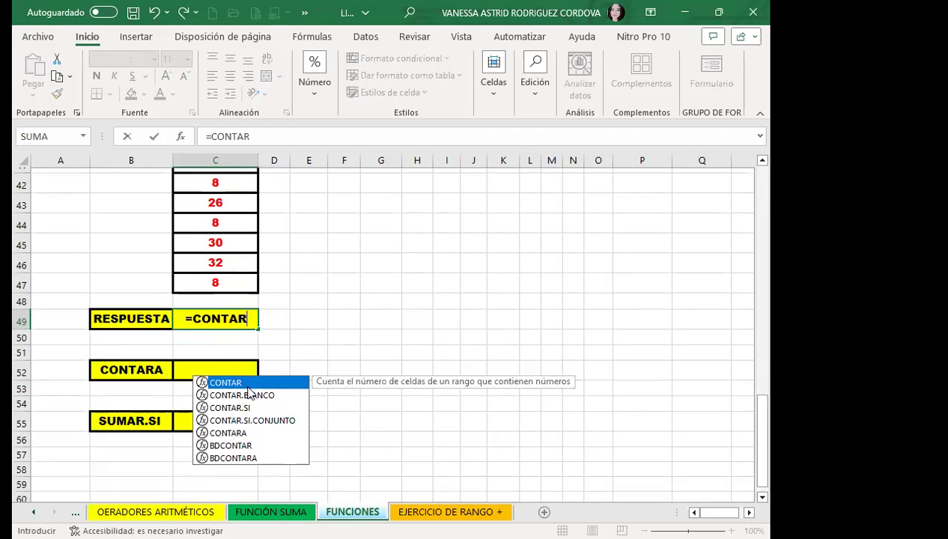
{"action": "type", "text": "("}
{"action": "scroll", "coordinate": [201, 280], "scroll_direction": "up", "scroll_amount": 6}
{"action": "left_click", "coordinate": [190, 327]}
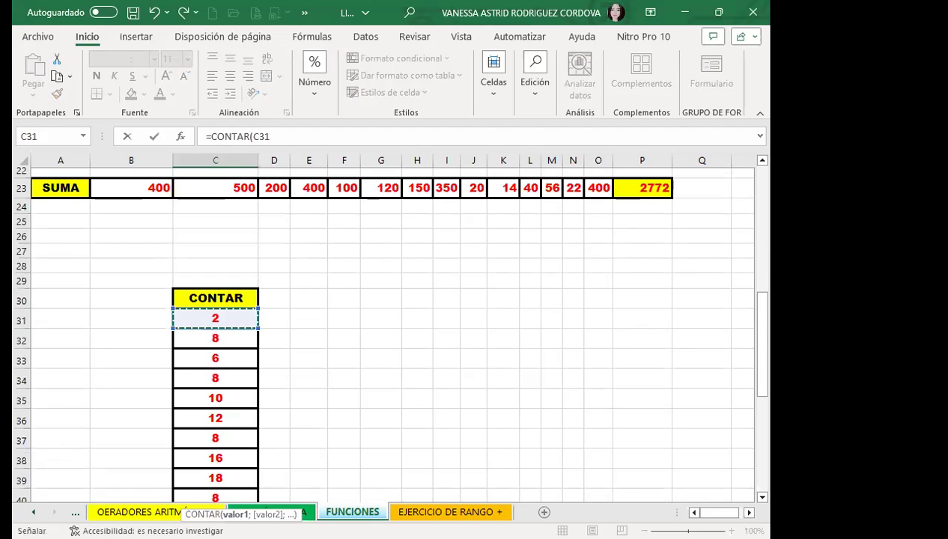
{"action": "key", "text": "ctrl+shift+Down"}
{"action": "key", "text": "Return"}
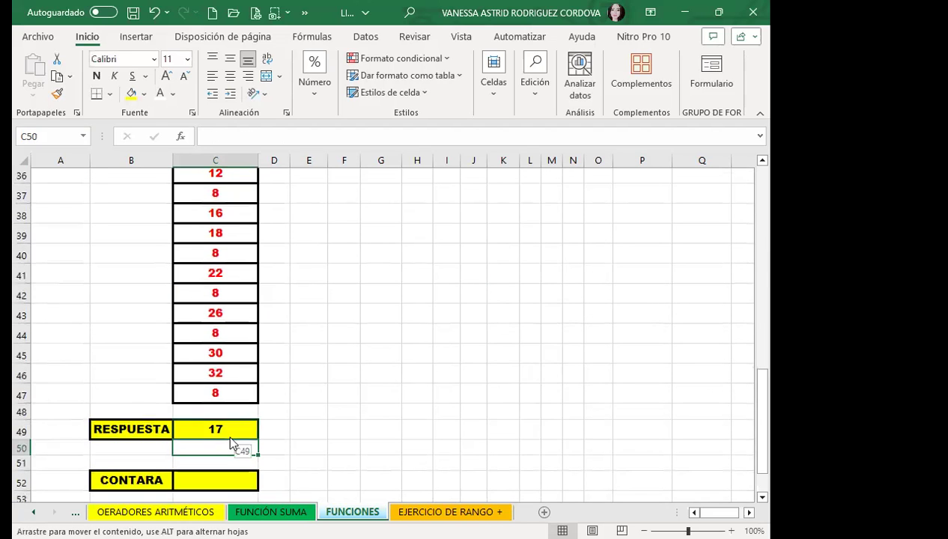
{"action": "left_click_drag", "start_coordinate": [231, 439], "coordinate": [231, 434]}
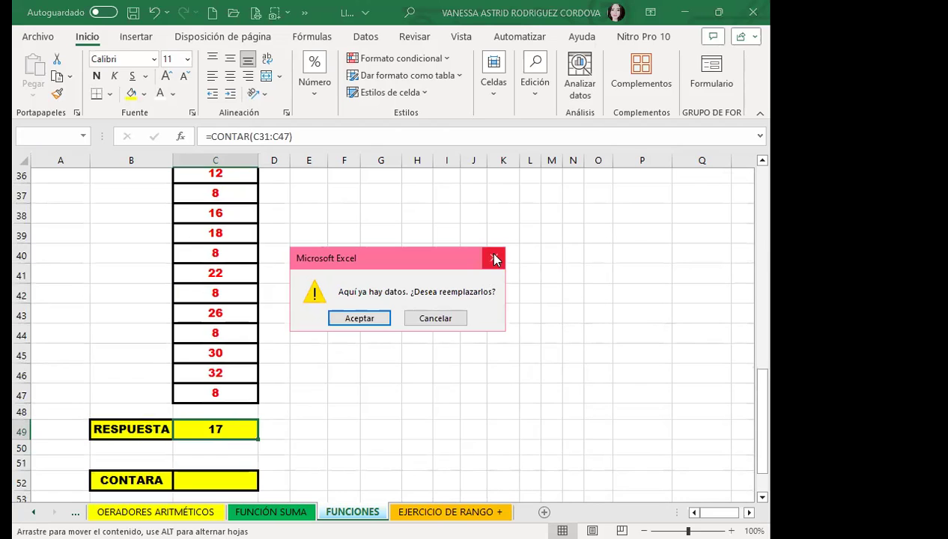
{"action": "key", "text": "Escape"}
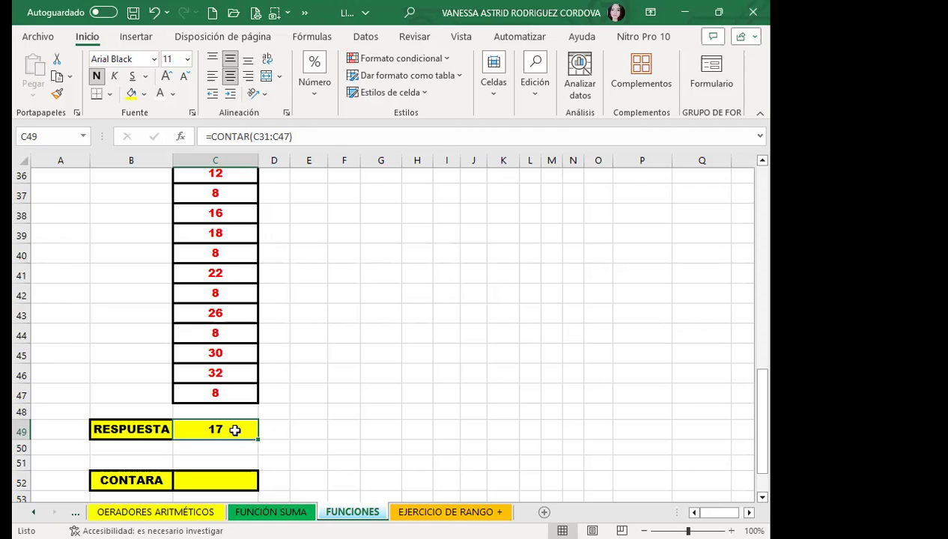
- Set cells B31:B47 to Automático font colour
{"action": "scroll", "coordinate": [174, 303], "scroll_direction": "up", "scroll_amount": 2}
{"action": "scroll", "coordinate": [161, 239], "scroll_direction": "up", "scroll_amount": 1}
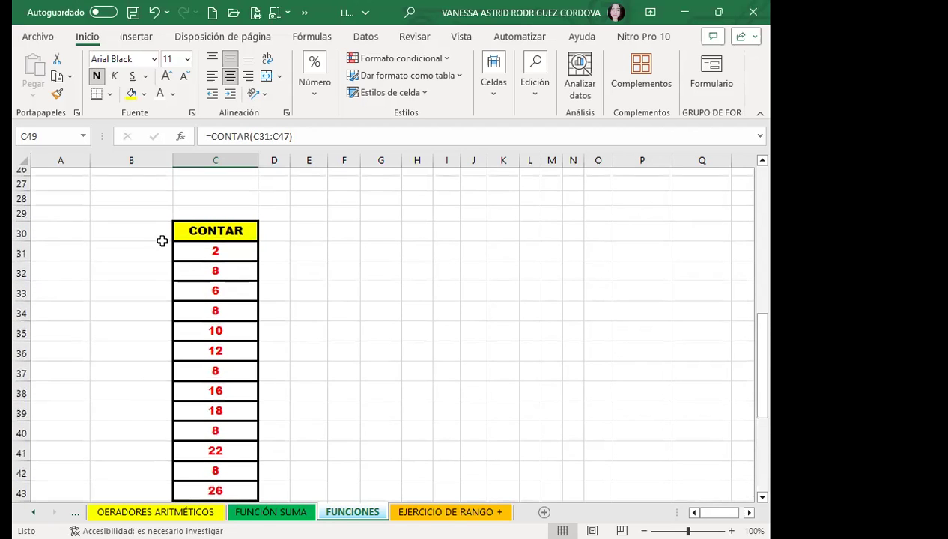
{"action": "left_click", "coordinate": [153, 247]}
{"action": "left_click_drag", "start_coordinate": [156, 293], "coordinate": [256, 474]}
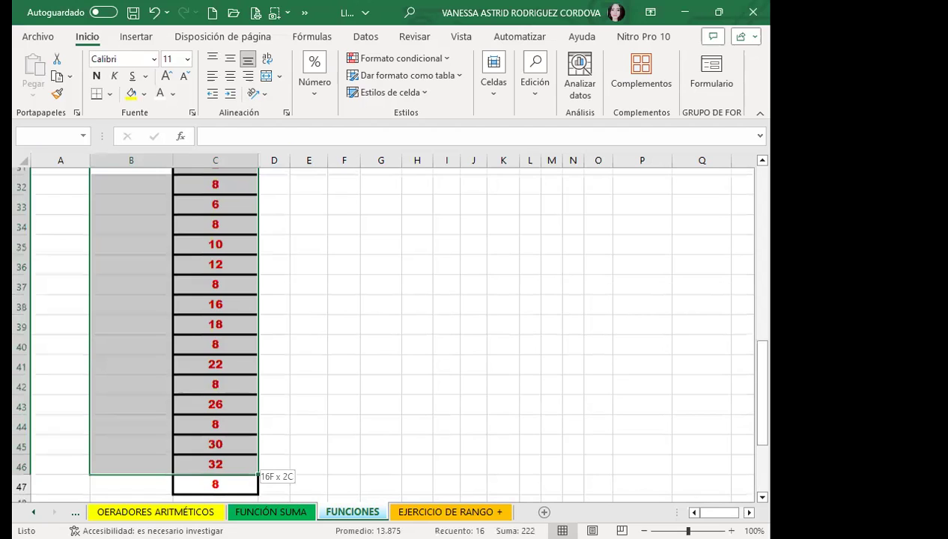
{"action": "left_click_drag", "start_coordinate": [158, 444], "coordinate": [157, 487]}
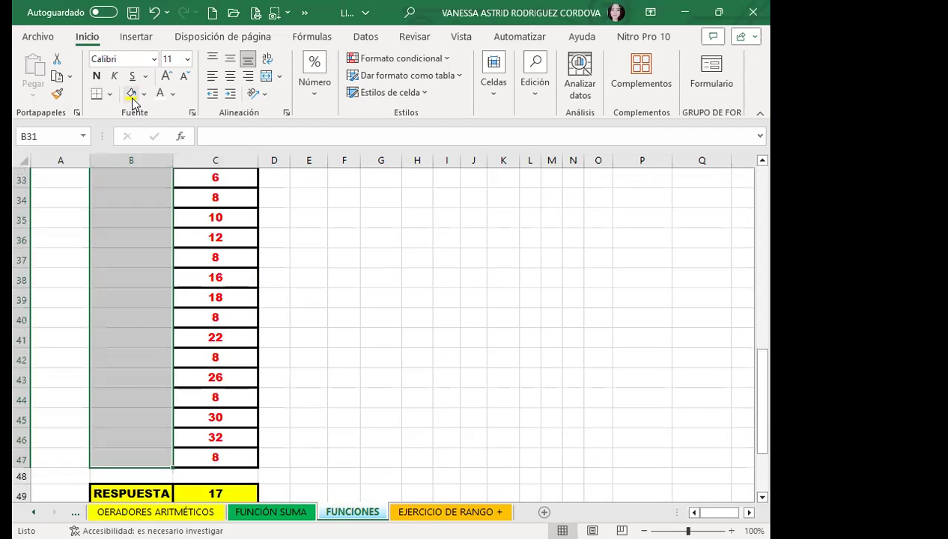
{"action": "left_click", "coordinate": [172, 93]}
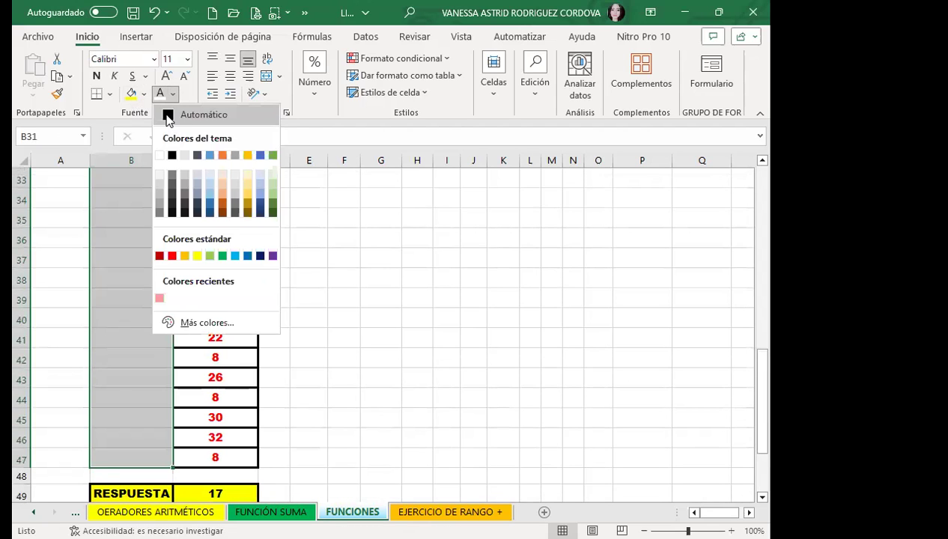
{"action": "left_click", "coordinate": [168, 118]}
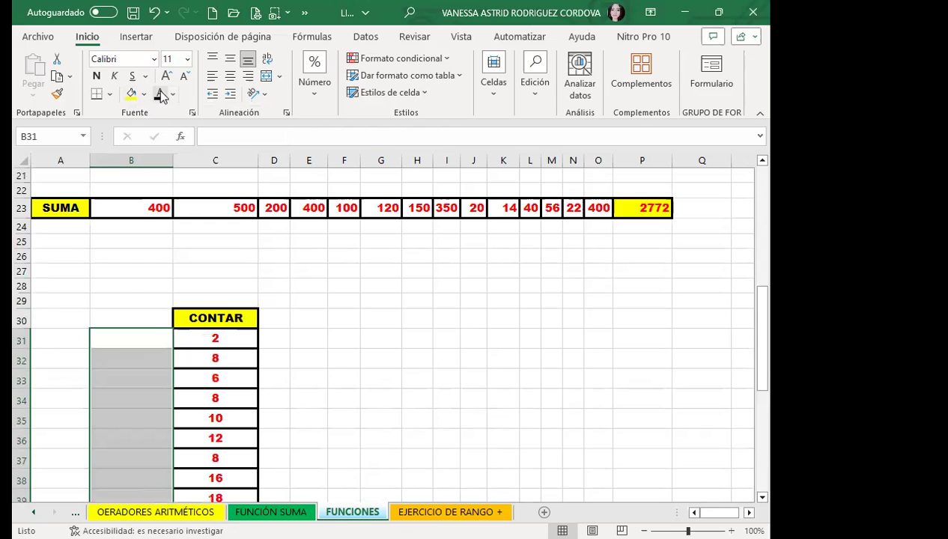
- Type 1 in B31 and 2 in B32, then fill the series down to 17 in B47
{"action": "scroll", "coordinate": [127, 336], "scroll_direction": "down", "scroll_amount": 3}
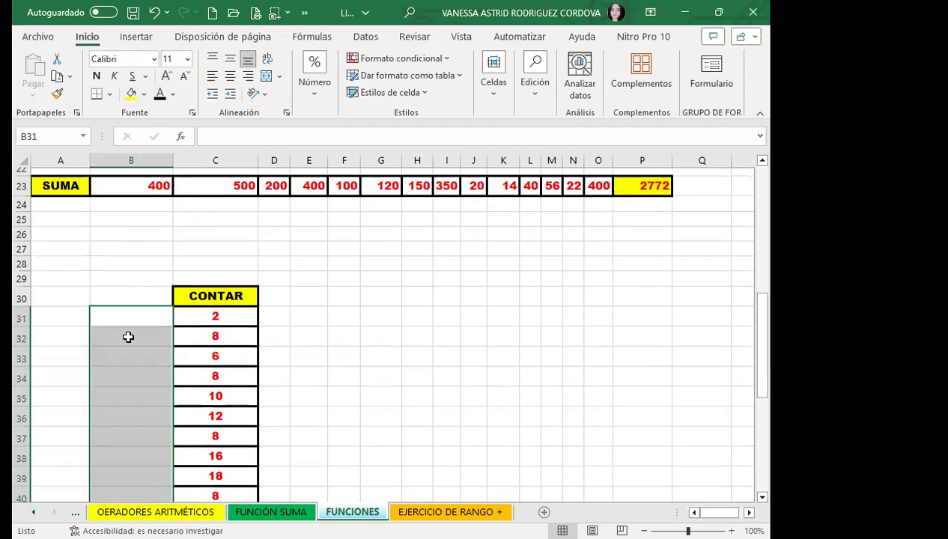
{"action": "left_click", "coordinate": [136, 283]}
{"action": "key", "text": "Up"}
{"action": "key", "text": "Up"}
{"action": "key", "text": "Up"}
{"action": "key", "text": "Up"}
{"action": "type", "text": "1"}
{"action": "key", "text": "Return"}
{"action": "key", "text": "Up"}
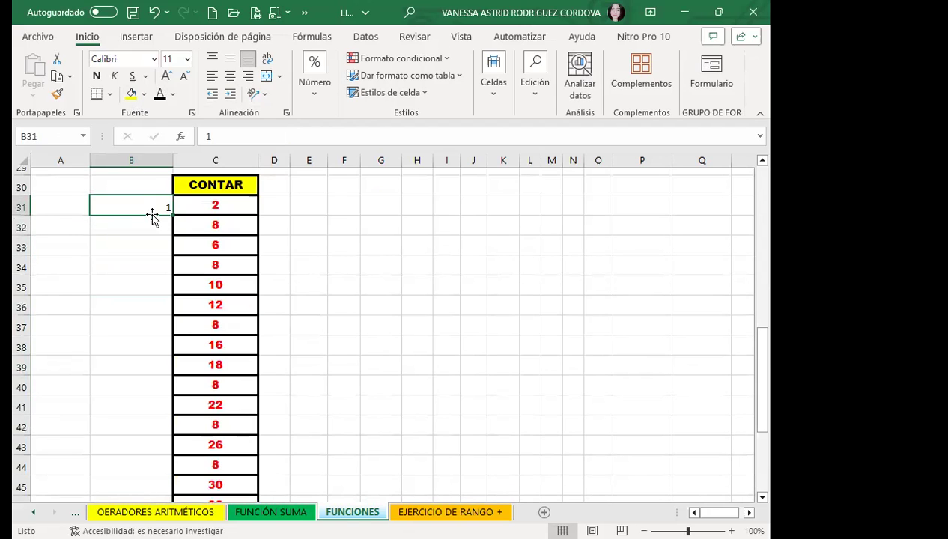
{"action": "left_click", "coordinate": [144, 223]}
{"action": "type", "text": "2"}
{"action": "key", "text": "Return"}
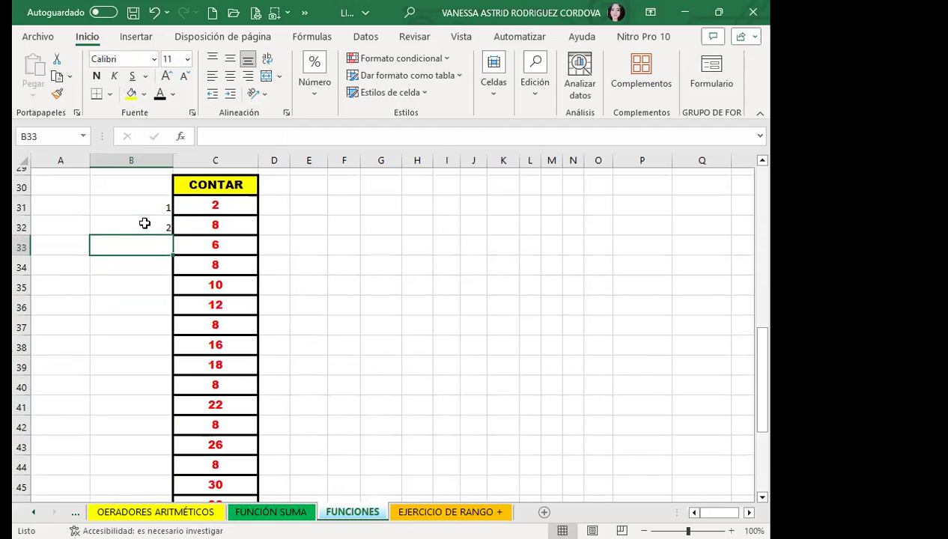
{"action": "left_click_drag", "start_coordinate": [148, 207], "coordinate": [147, 394]}
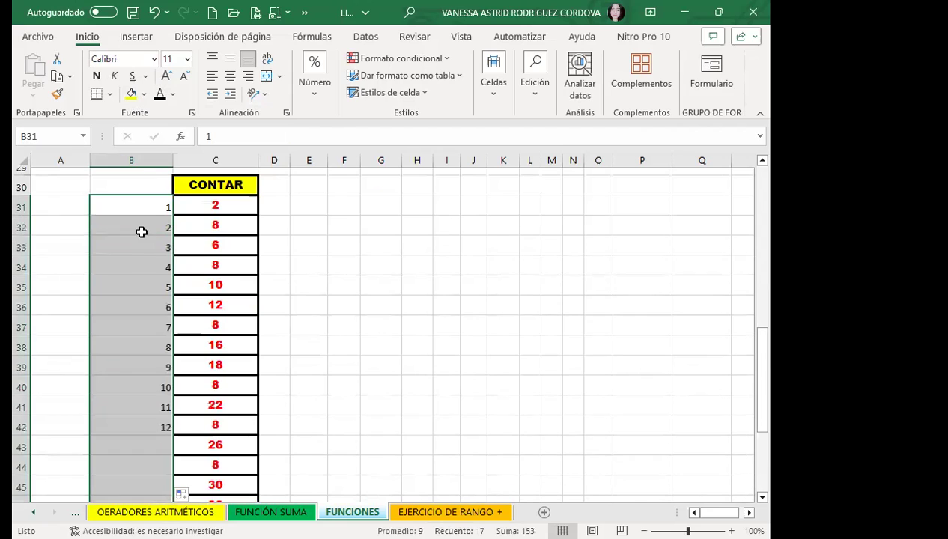
{"action": "left_click", "coordinate": [206, 387]}
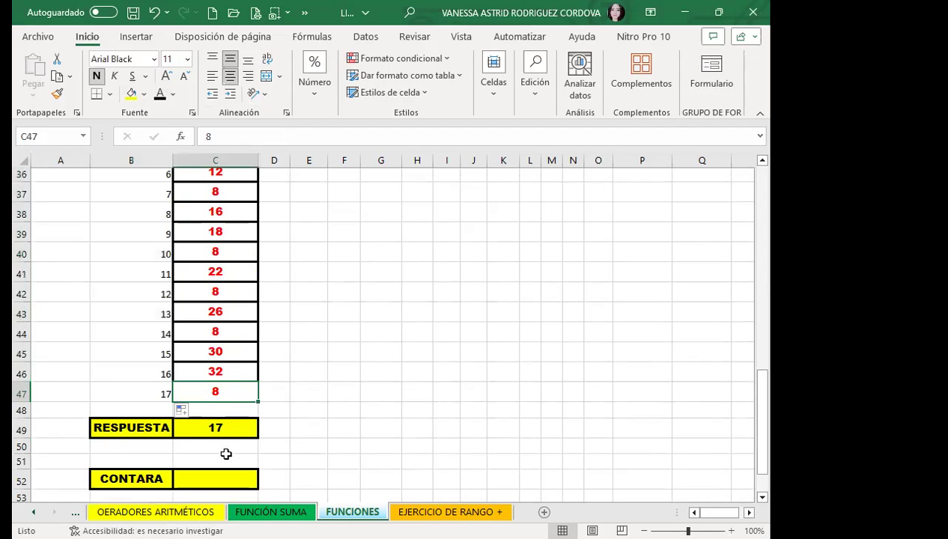
{"action": "left_click", "coordinate": [228, 429]}
{"action": "scroll", "coordinate": [359, 359], "scroll_direction": "up", "scroll_amount": 6}
{"action": "scroll", "coordinate": [239, 360], "scroll_direction": "down", "scroll_amount": 4}
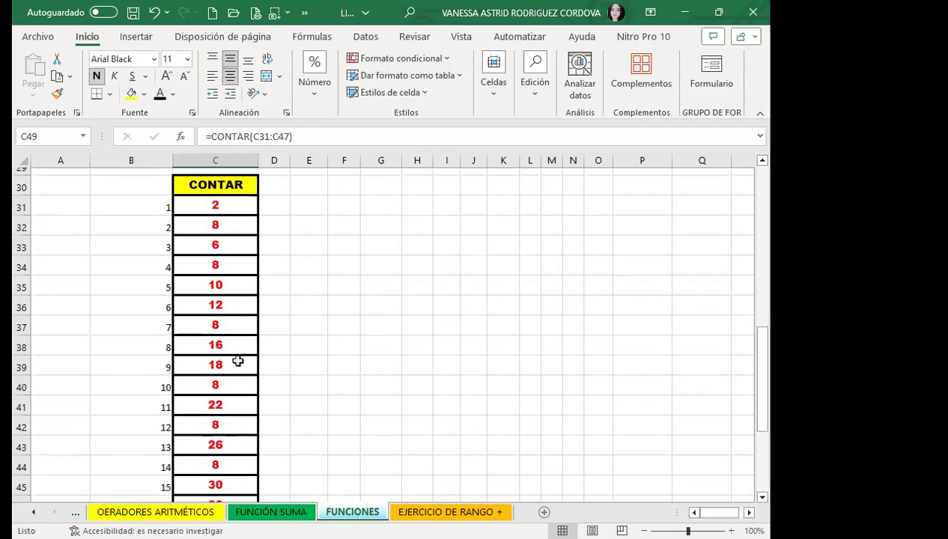
{"action": "left_click", "coordinate": [233, 364]}
{"action": "scroll", "coordinate": [252, 375], "scroll_direction": "down", "scroll_amount": 2}
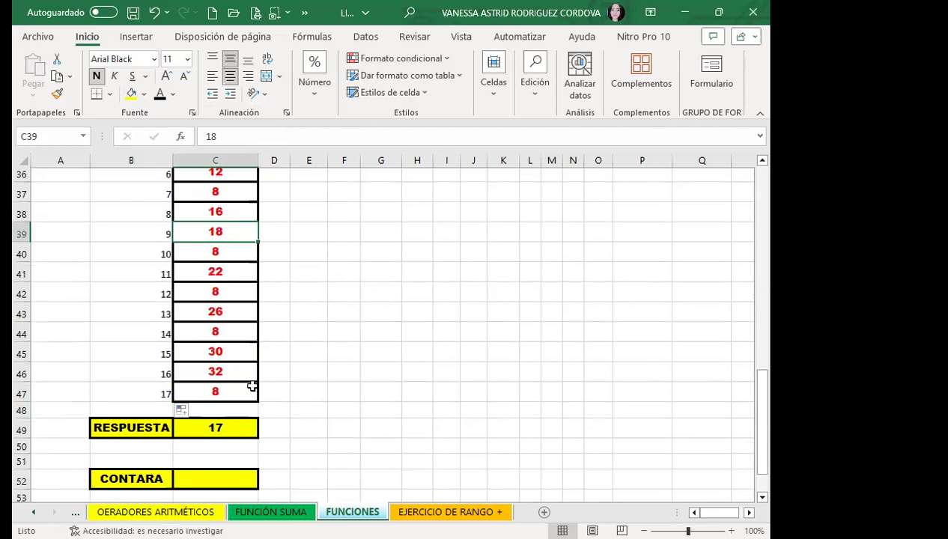
{"action": "left_click", "coordinate": [243, 386]}
{"action": "left_click", "coordinate": [215, 427]}
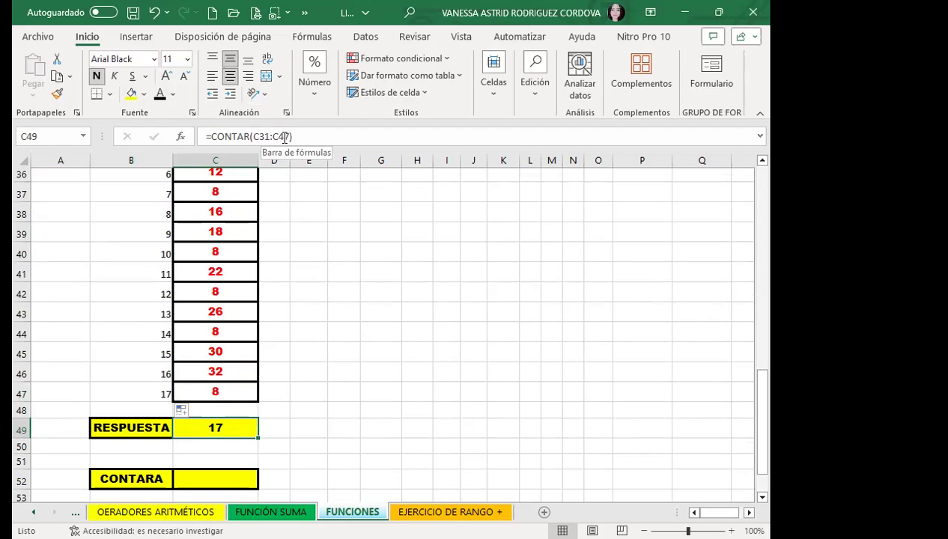
{"action": "left_click", "coordinate": [225, 274]}
{"action": "left_click", "coordinate": [233, 230]}
{"action": "left_click", "coordinate": [234, 206]}
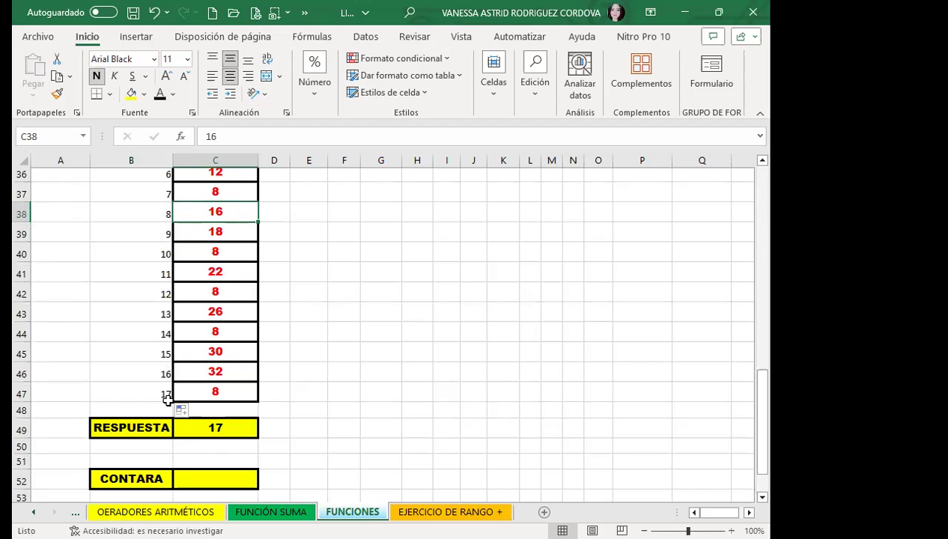
{"action": "left_click", "coordinate": [213, 424]}
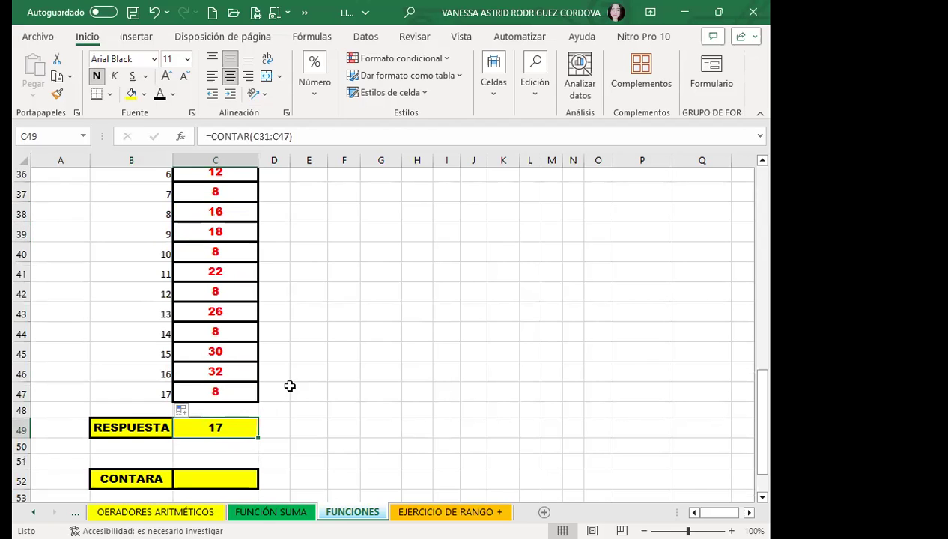
{"action": "scroll", "coordinate": [287, 355], "scroll_direction": "up", "scroll_amount": 2}
{"action": "left_click", "coordinate": [227, 308]}
{"action": "type", "text": "VANESSA"}
{"action": "key", "text": "Return"}
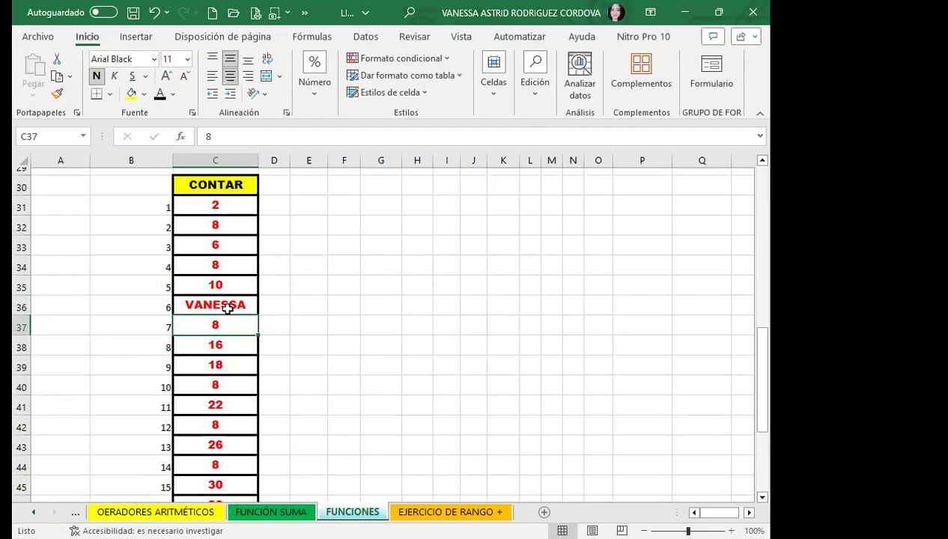
{"action": "scroll", "coordinate": [223, 308], "scroll_direction": "down", "scroll_amount": 3}
{"action": "left_click", "coordinate": [190, 282]}
{"action": "type", "text": "GOLA"}
{"action": "key", "text": "BackSpace"}
{"action": "key", "text": "BackSpace"}
{"action": "key", "text": "BackSpace"}
{"action": "type", "text": "OLA"}
{"action": "key", "text": "Return"}
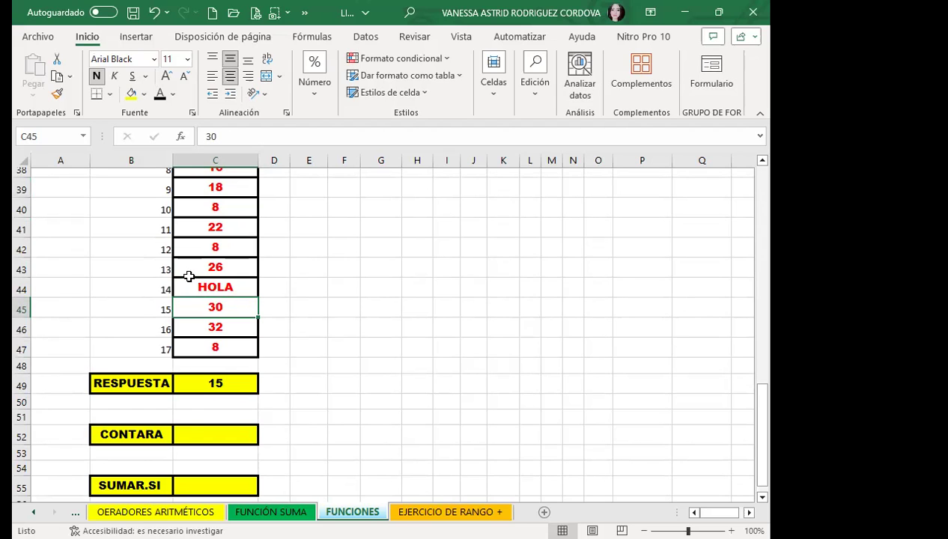
{"action": "type", "text": "VIERNES"}
{"action": "key", "text": "Return"}
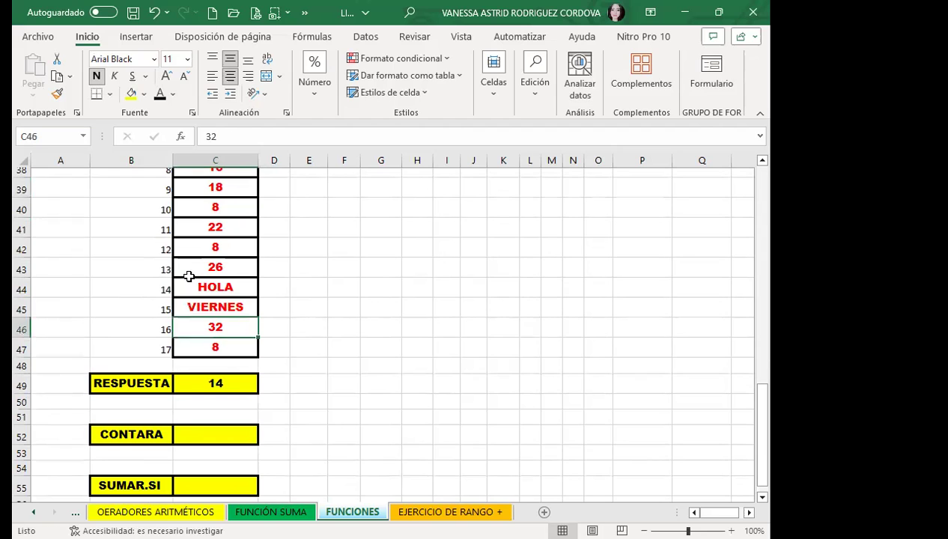
{"action": "left_click", "coordinate": [205, 378]}
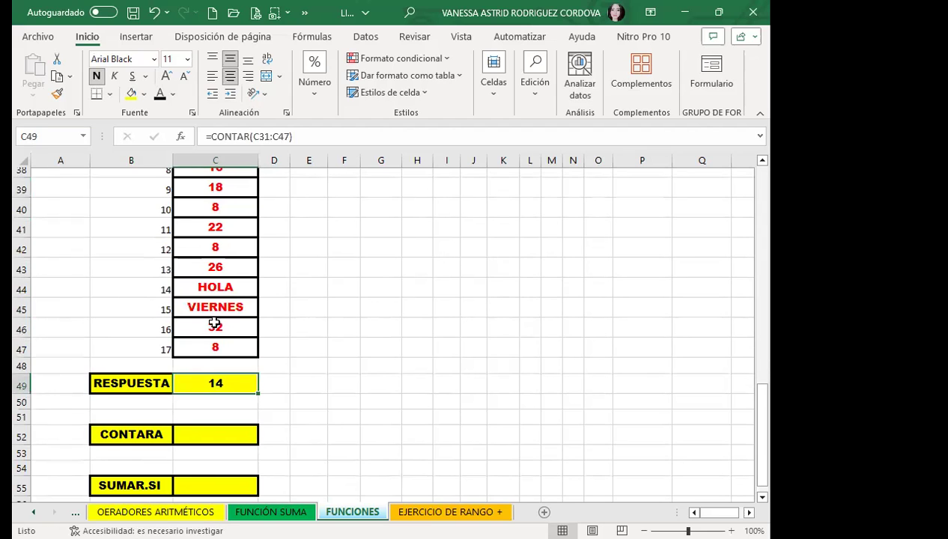
{"action": "scroll", "coordinate": [215, 322], "scroll_direction": "up", "scroll_amount": 3}
{"action": "left_click", "coordinate": [214, 323]}
{"action": "left_click", "coordinate": [227, 262]}
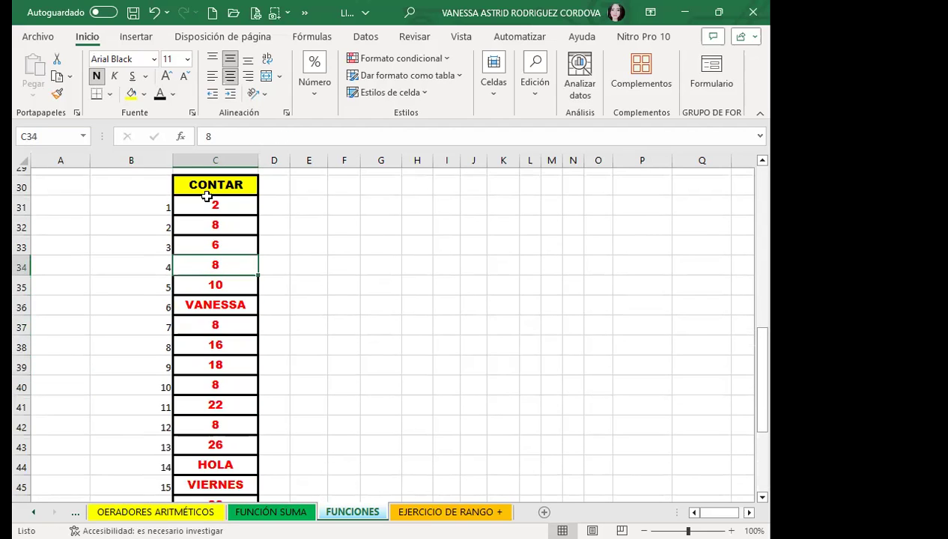
{"action": "left_click", "coordinate": [226, 187]}
{"action": "left_click", "coordinate": [223, 222]}
{"action": "scroll", "coordinate": [221, 307], "scroll_direction": "down", "scroll_amount": 2}
{"action": "left_click", "coordinate": [219, 311]}
{"action": "left_click", "coordinate": [193, 426]}
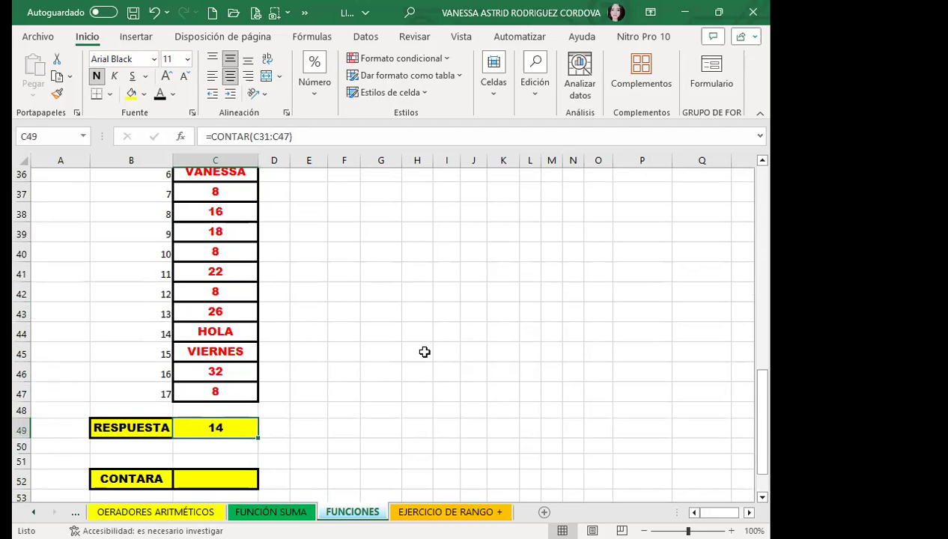
{"action": "left_click", "coordinate": [222, 348]}
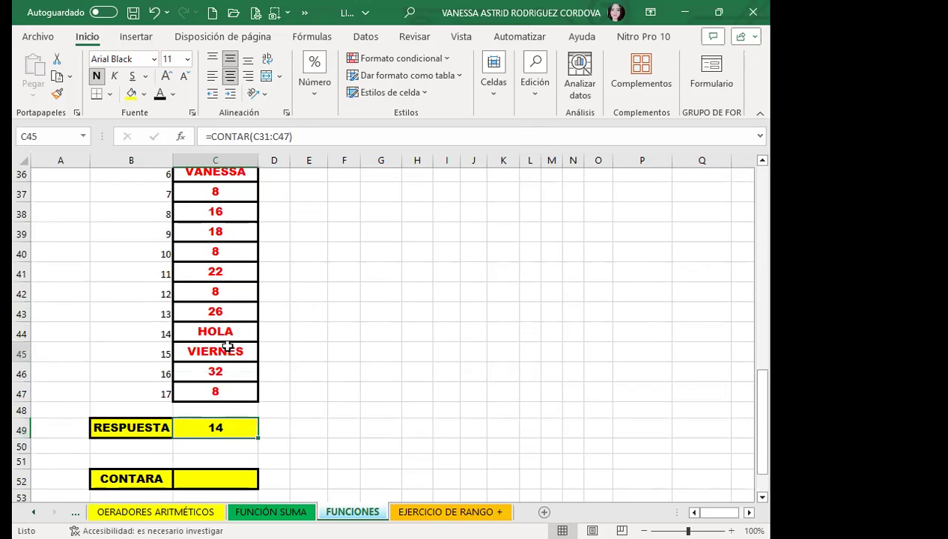
{"action": "scroll", "coordinate": [193, 247], "scroll_direction": "up", "scroll_amount": 3}
{"action": "left_click", "coordinate": [203, 229]}
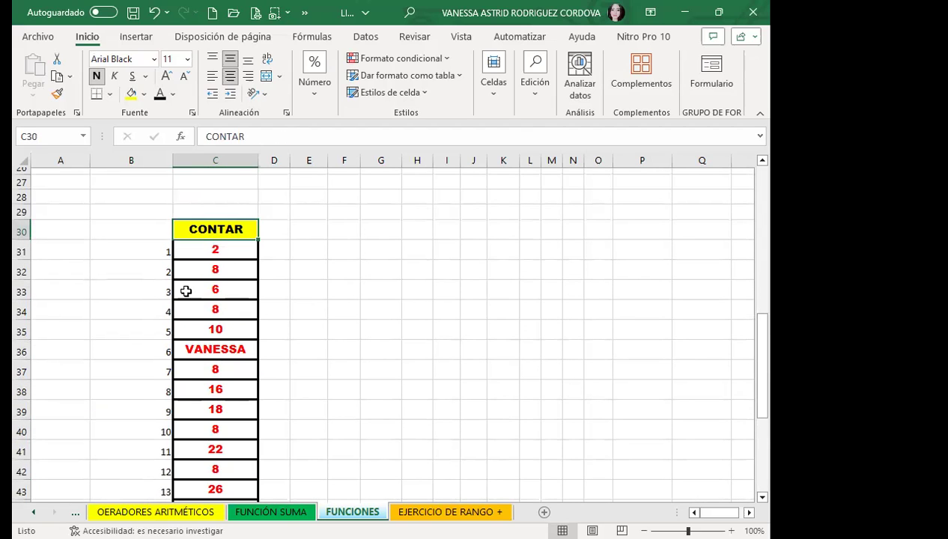
{"action": "left_click", "coordinate": [215, 290]}
{"action": "scroll", "coordinate": [232, 344], "scroll_direction": "down", "scroll_amount": 3}
{"action": "scroll", "coordinate": [232, 343], "scroll_direction": "down", "scroll_amount": 2}
{"action": "left_click", "coordinate": [236, 236]}
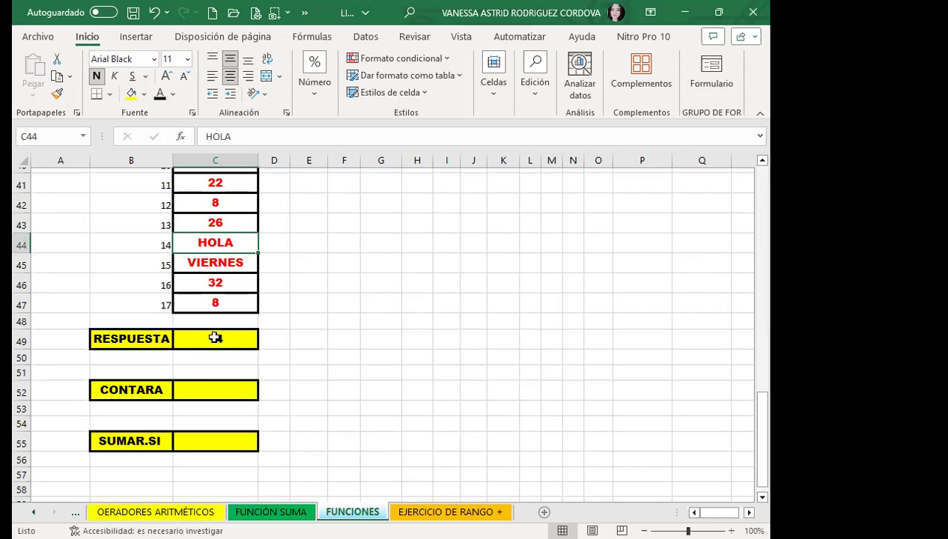
{"action": "left_click", "coordinate": [215, 334]}
{"action": "scroll", "coordinate": [219, 296], "scroll_direction": "up", "scroll_amount": 5}
{"action": "left_click", "coordinate": [217, 306]}
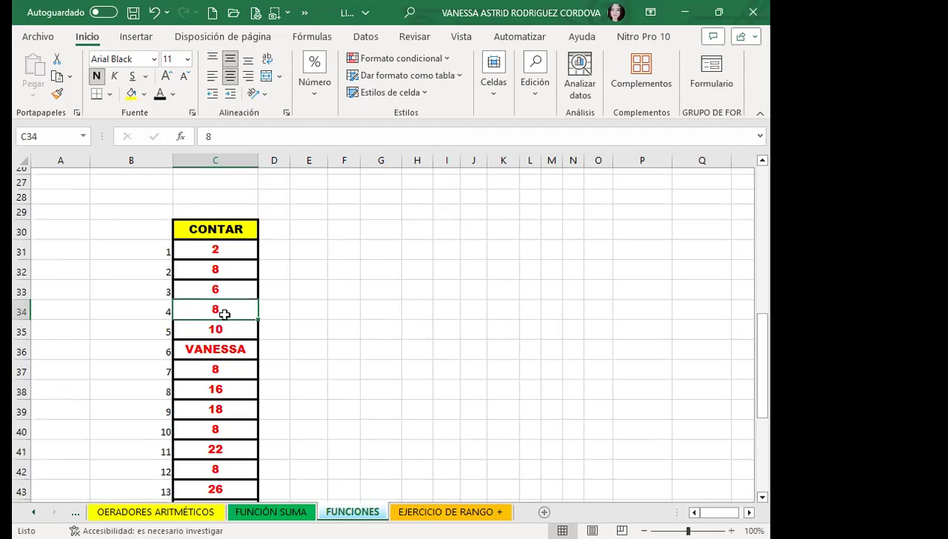
{"action": "left_click", "coordinate": [196, 345]}
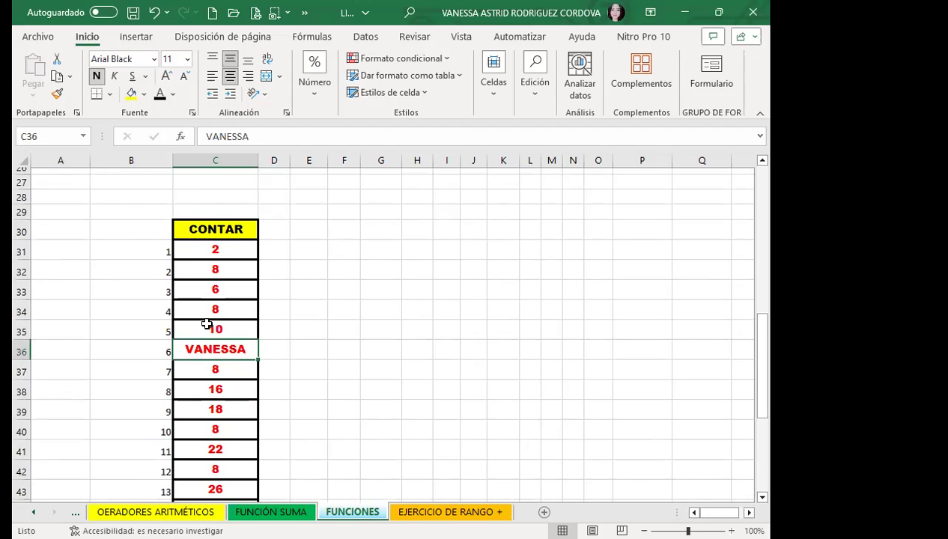
{"action": "left_click", "coordinate": [205, 326]}
{"action": "left_click", "coordinate": [204, 354]}
{"action": "scroll", "coordinate": [205, 353], "scroll_direction": "down", "scroll_amount": 3}
{"action": "scroll", "coordinate": [203, 389], "scroll_direction": "down", "scroll_amount": 1}
- Start a =CONTARA formula in C52, fixing typos and picking CONTARA from autocomplete
{"action": "left_click", "coordinate": [197, 429]}
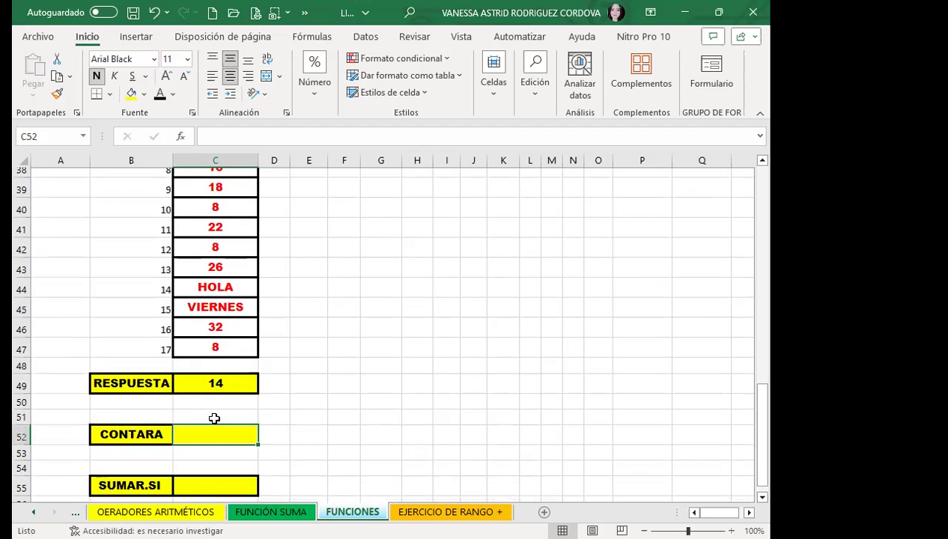
{"action": "type", "text": "=CON"}
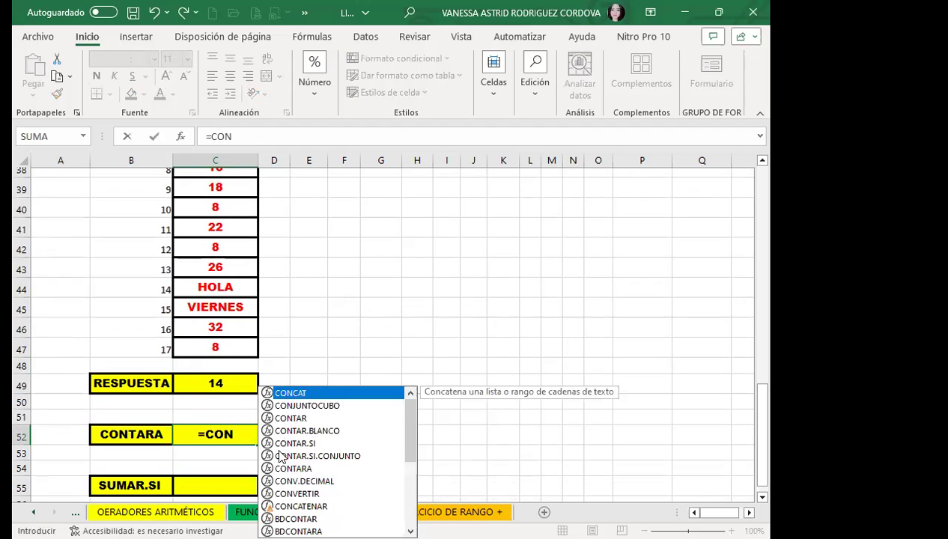
{"action": "left_click", "coordinate": [292, 470]}
{"action": "key", "text": "Tab"}
- Complete C52 as =CONTARA(C31:C47) so it shows 17
{"action": "scroll", "coordinate": [225, 300], "scroll_direction": "up", "scroll_amount": 3}
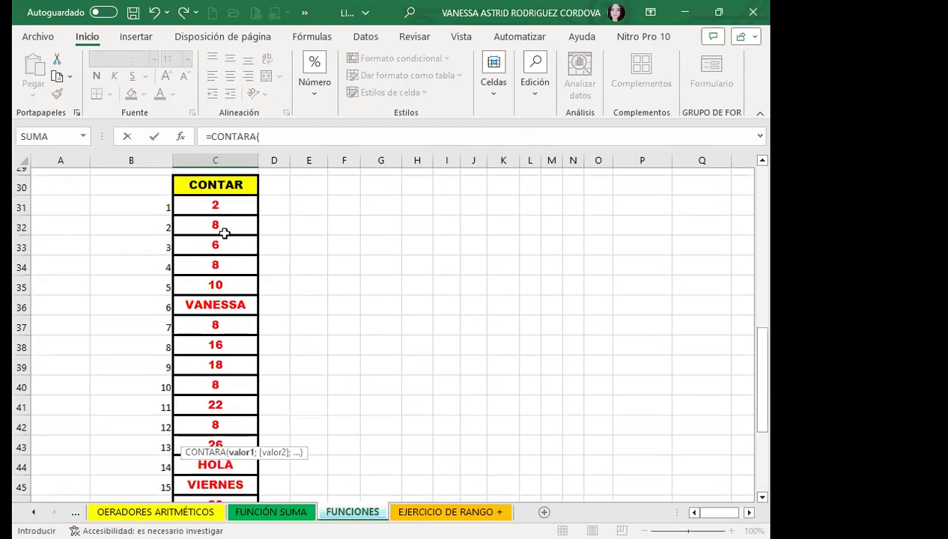
{"action": "scroll", "coordinate": [218, 239], "scroll_direction": "up", "scroll_amount": 1}
{"action": "left_click", "coordinate": [218, 249]}
{"action": "left_click_drag", "start_coordinate": [217, 250], "coordinate": [217, 465]}
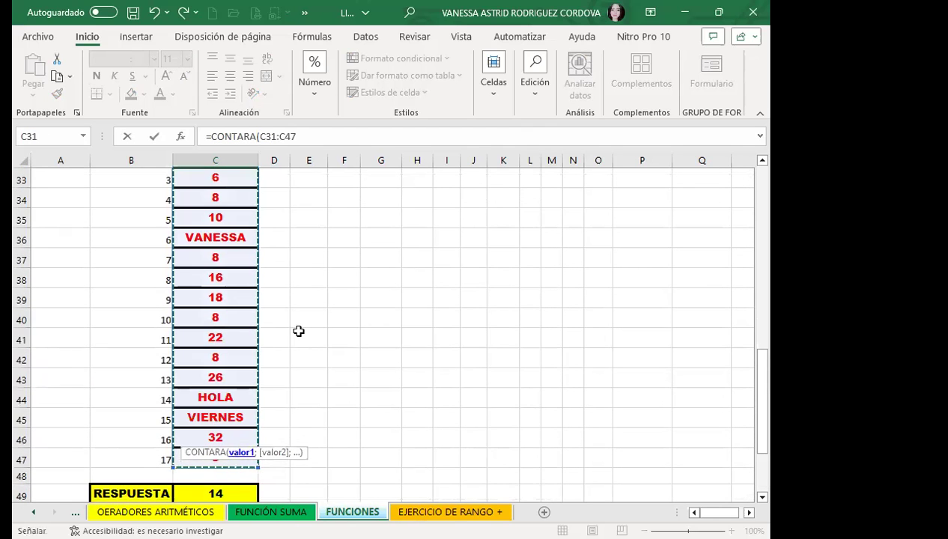
{"action": "key", "text": "Return"}
{"action": "left_click", "coordinate": [233, 457]}
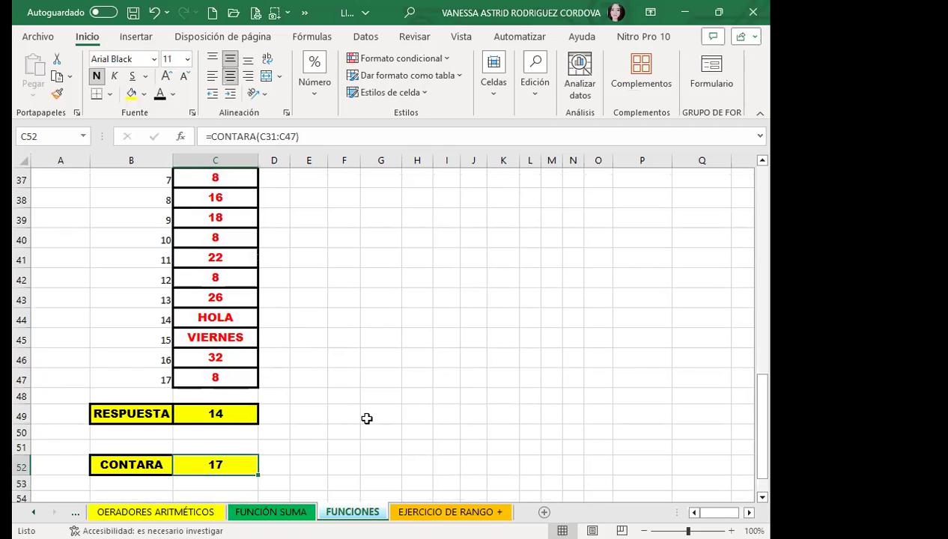
{"action": "left_click", "coordinate": [226, 238]}
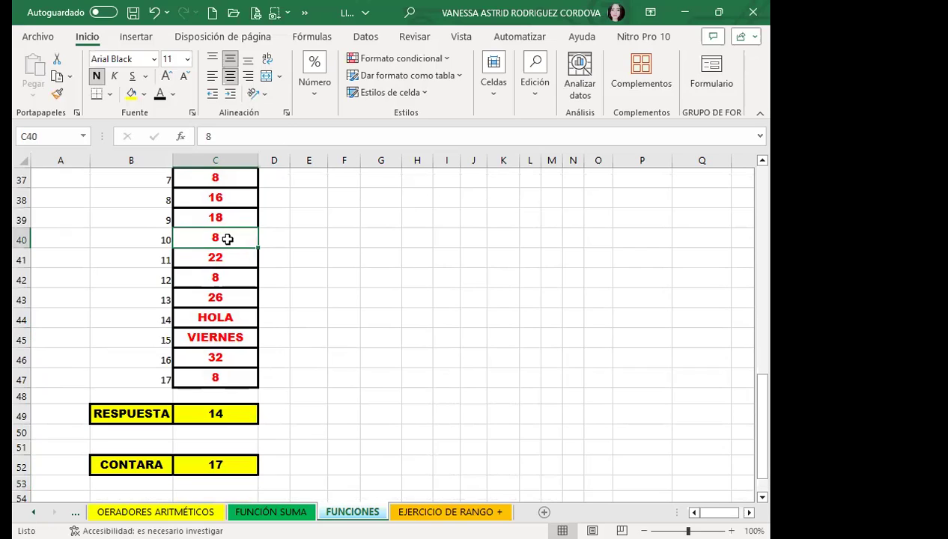
- Clear the 8 in C40 to watch both counts drop, then undo to restore it
{"action": "key", "text": "Down"}
{"action": "left_click", "coordinate": [227, 239]}
{"action": "key", "text": "Delete"}
{"action": "key", "text": "Down"}
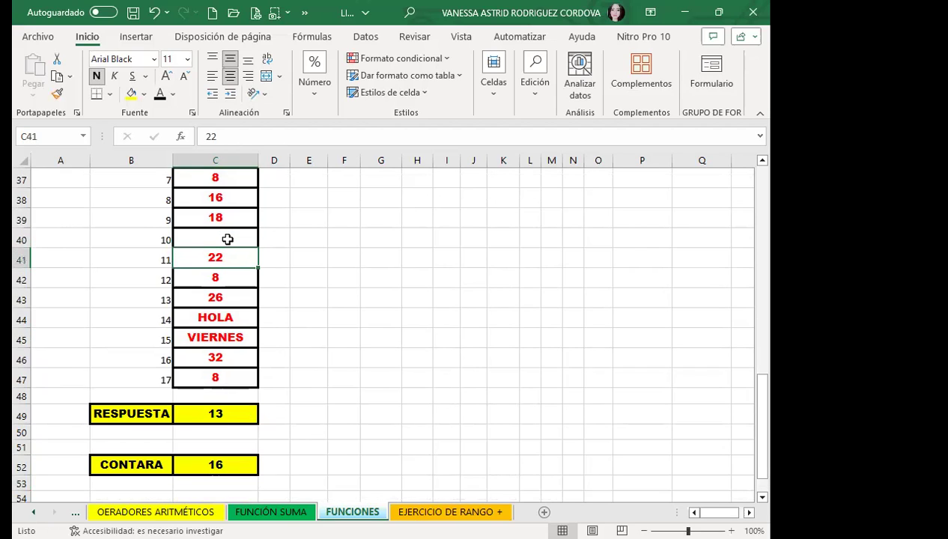
{"action": "key", "text": "ctrl+z"}
- Compare the C49 and C52 counts with list entries like HOLA in C44 and item 17 in B47
{"action": "left_click", "coordinate": [231, 414]}
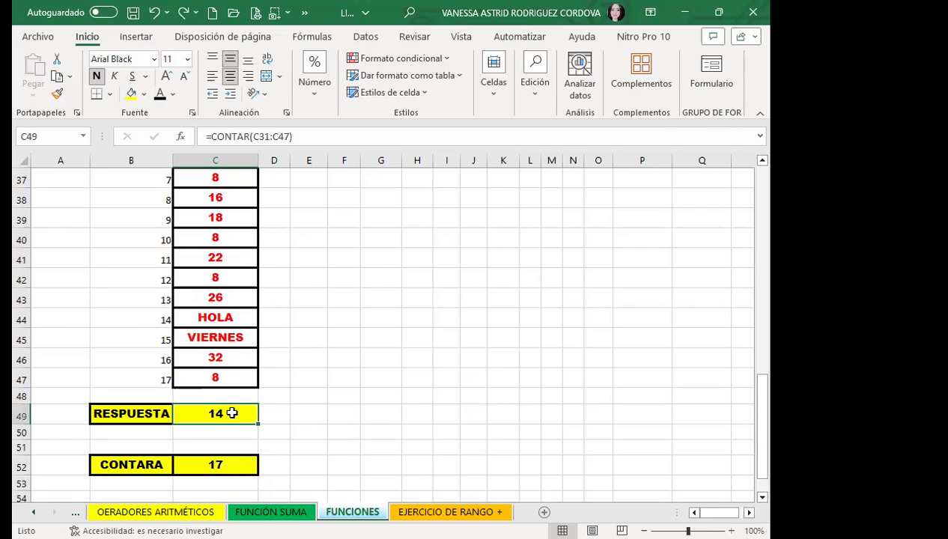
{"action": "left_click", "coordinate": [229, 242]}
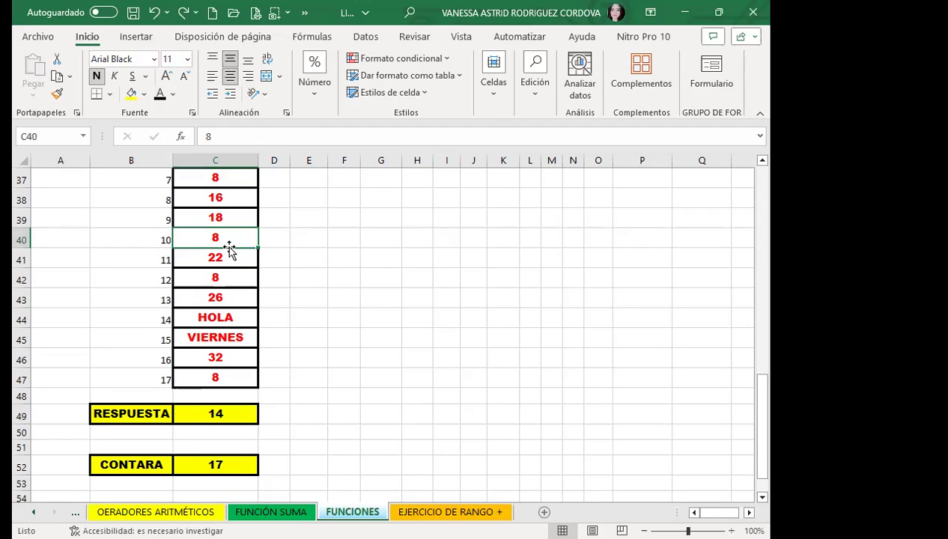
{"action": "left_click", "coordinate": [228, 466]}
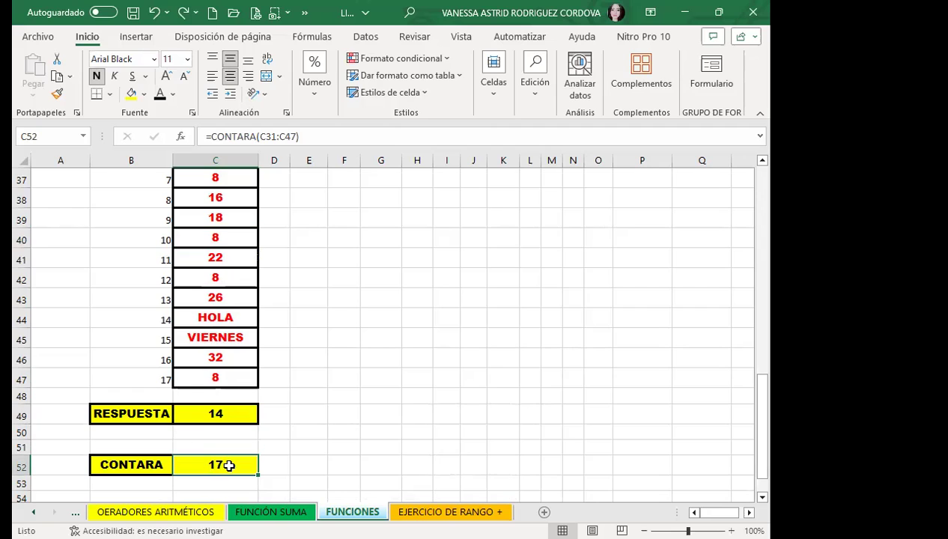
{"action": "left_click", "coordinate": [227, 257]}
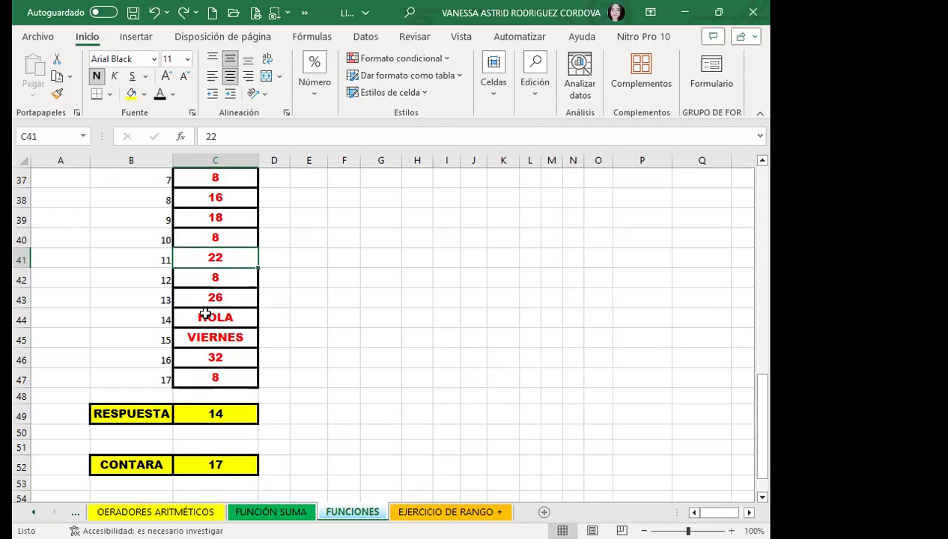
{"action": "left_click", "coordinate": [206, 315]}
{"action": "left_click", "coordinate": [213, 463]}
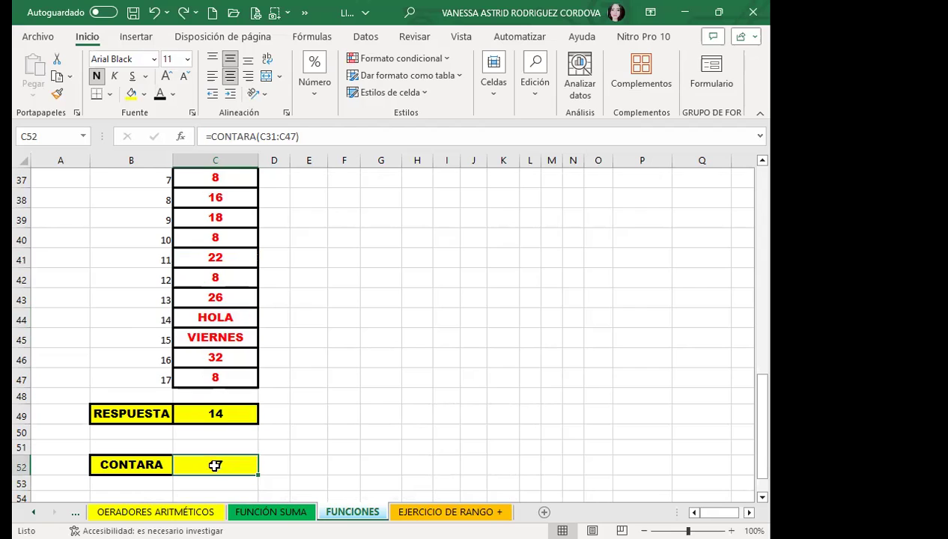
{"action": "left_click", "coordinate": [149, 377]}
{"action": "left_click", "coordinate": [200, 462]}
- Check numeric entries C33, C35 and C42 against the CONTAR and CONTARA formulas
{"action": "scroll", "coordinate": [387, 362], "scroll_direction": "up", "scroll_amount": 2}
{"action": "scroll", "coordinate": [351, 392], "scroll_direction": "up", "scroll_amount": 3}
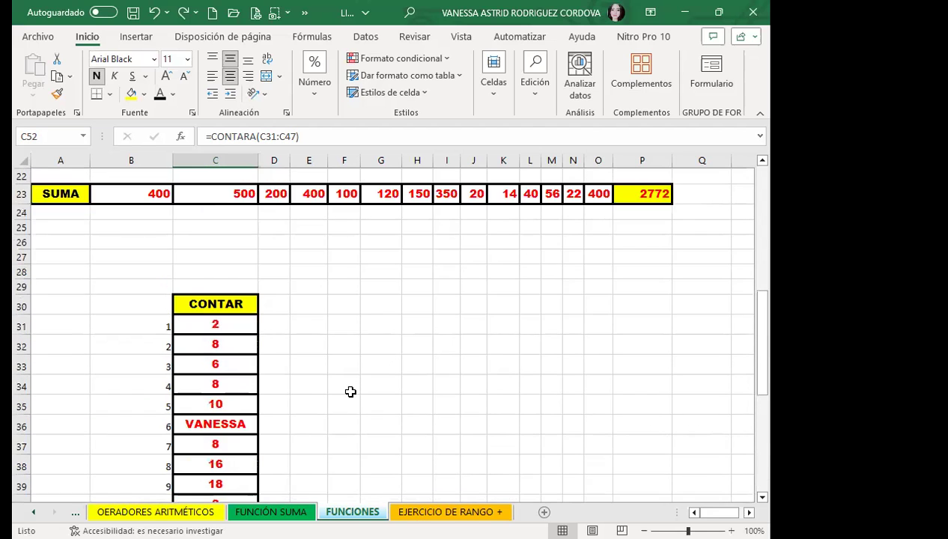
{"action": "scroll", "coordinate": [349, 394], "scroll_direction": "up", "scroll_amount": 3}
{"action": "scroll", "coordinate": [348, 396], "scroll_direction": "down", "scroll_amount": 2}
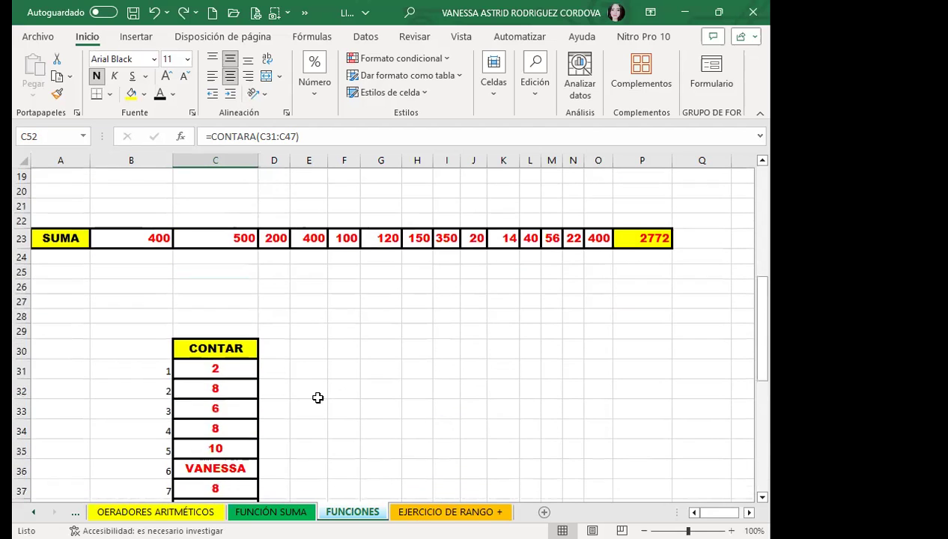
{"action": "left_click", "coordinate": [240, 405]}
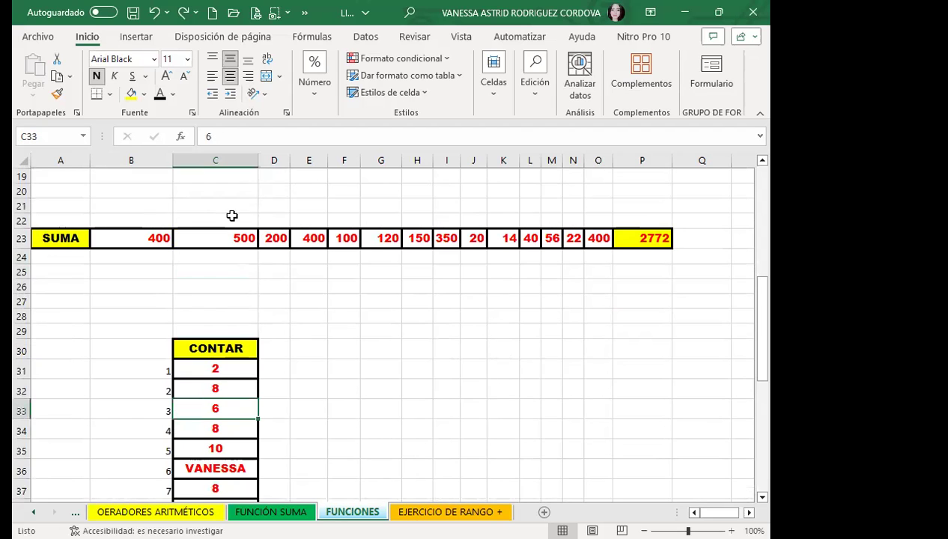
{"action": "scroll", "coordinate": [346, 340], "scroll_direction": "down", "scroll_amount": 2}
{"action": "left_click", "coordinate": [212, 359]}
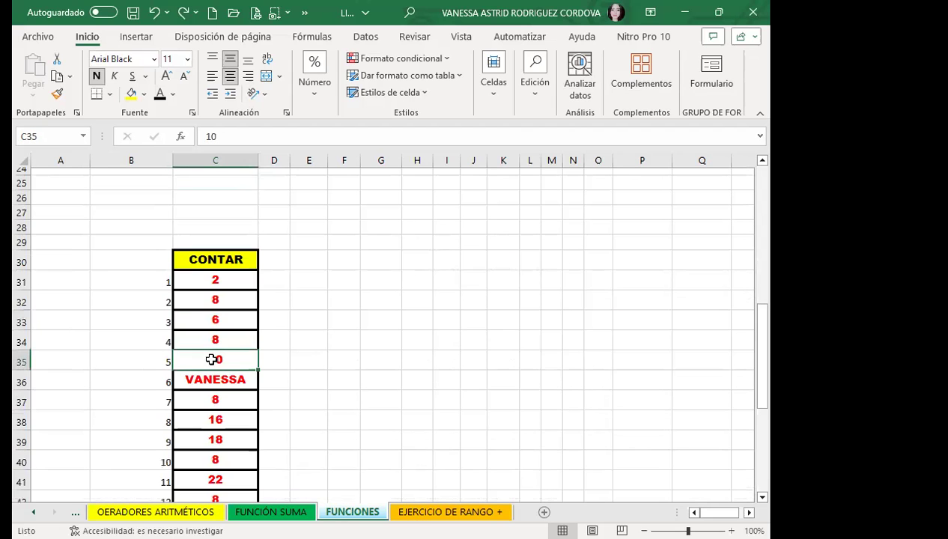
{"action": "scroll", "coordinate": [211, 360], "scroll_direction": "down", "scroll_amount": 2}
{"action": "scroll", "coordinate": [211, 360], "scroll_direction": "down", "scroll_amount": 2}
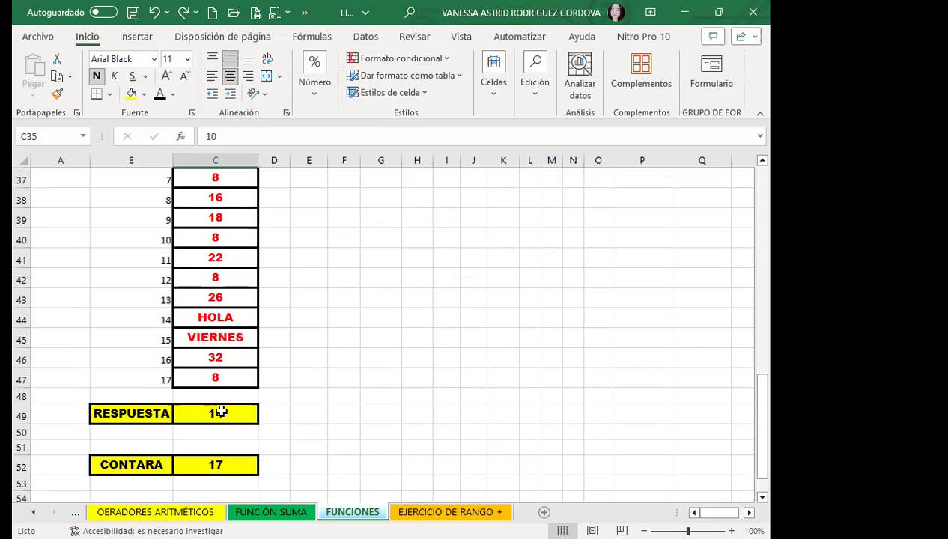
{"action": "left_click", "coordinate": [217, 412]}
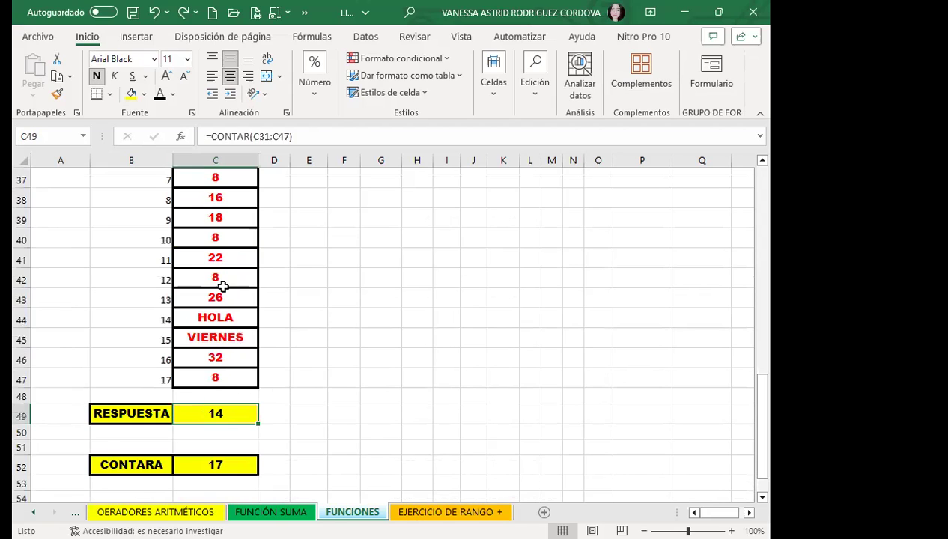
{"action": "left_click", "coordinate": [222, 284]}
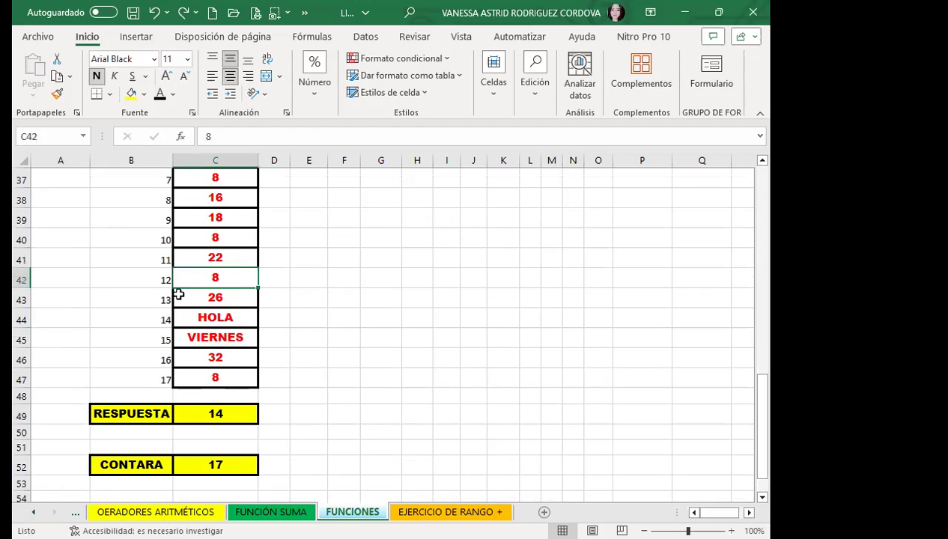
{"action": "left_click", "coordinate": [224, 407]}
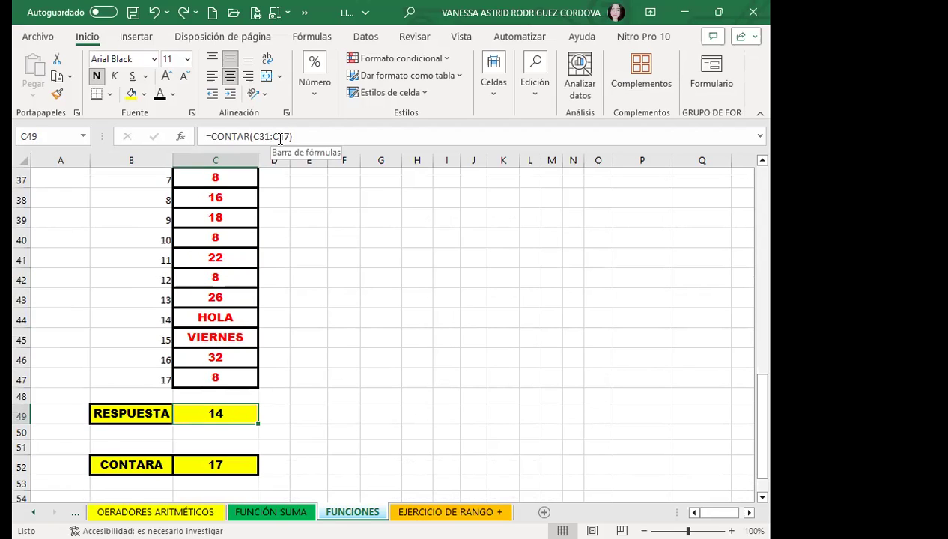
{"action": "left_click", "coordinate": [200, 468]}
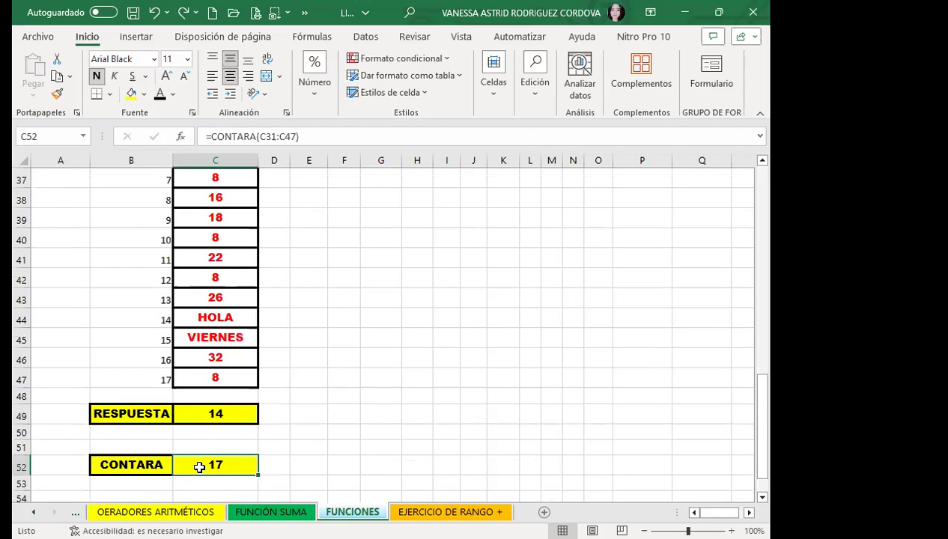
- Recheck HOLA in C44 and the 8 in C42, then switch to the Firefox course forum
{"action": "left_click", "coordinate": [227, 320]}
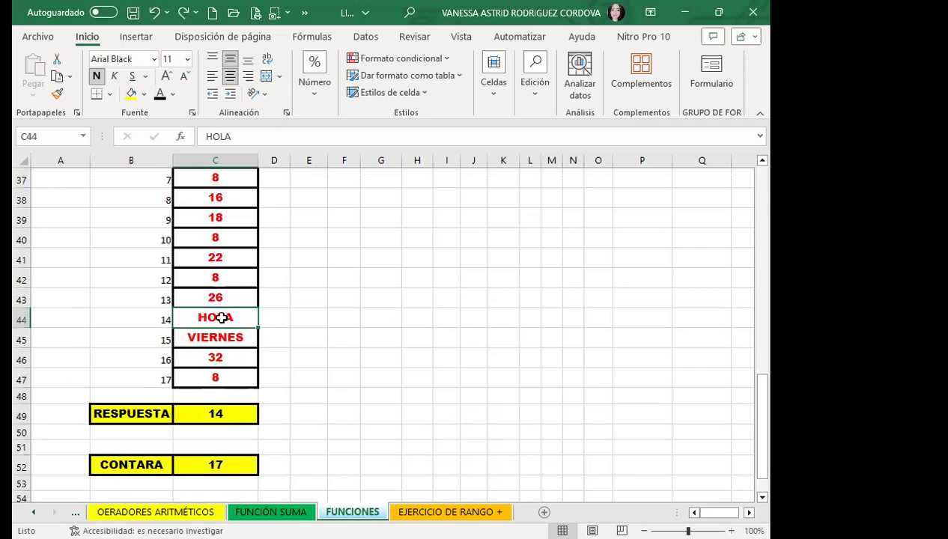
{"action": "left_click", "coordinate": [230, 284]}
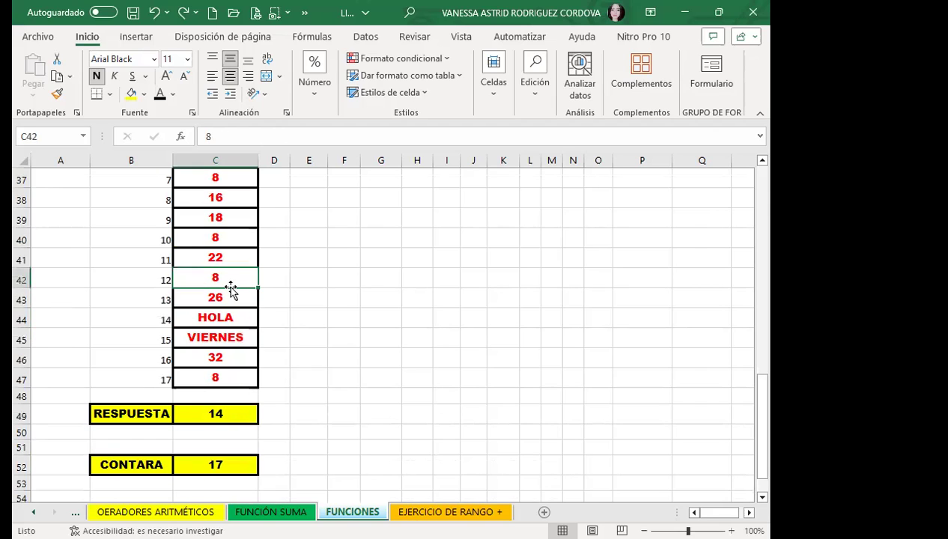
{"action": "left_click", "coordinate": [399, 308]}
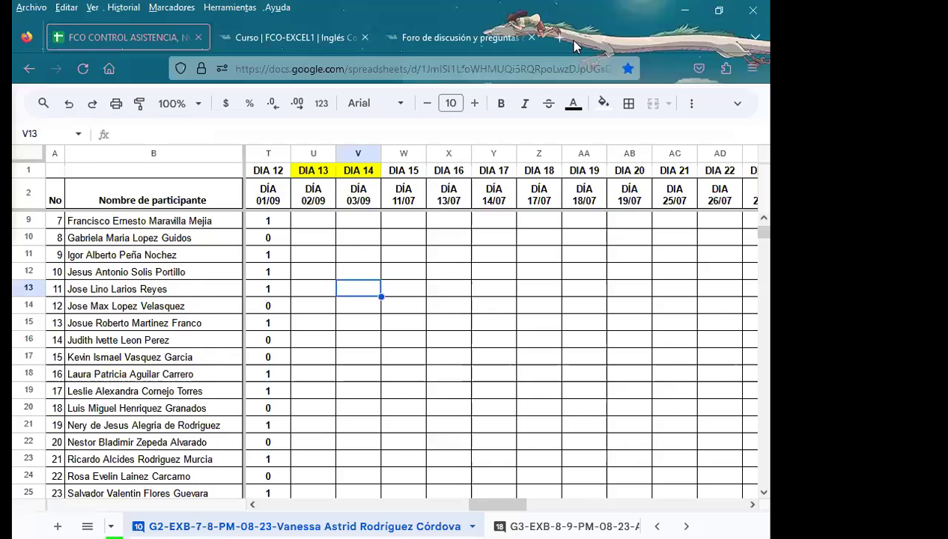
{"action": "left_click", "coordinate": [502, 37]}
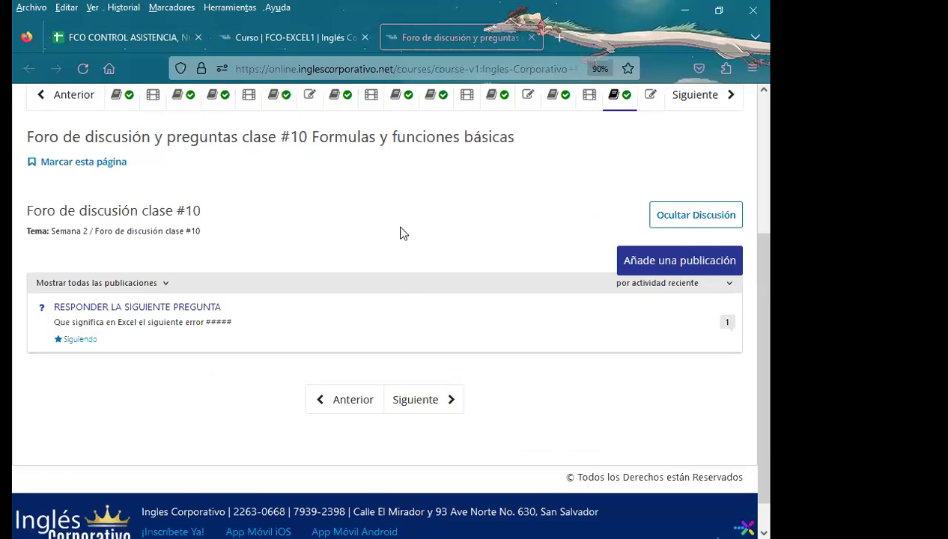